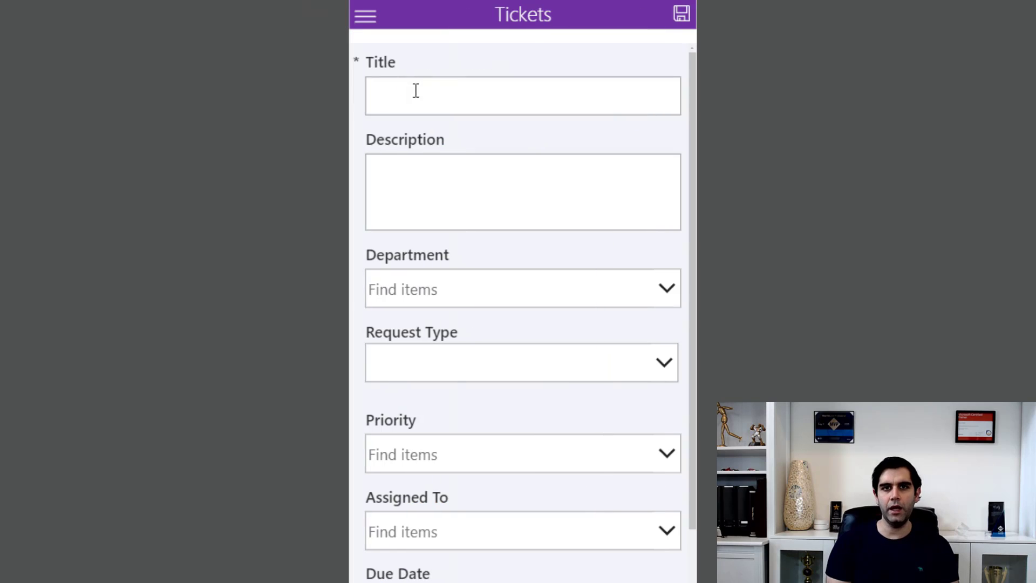
Step: Use the Tickets app's navigation menu to visit the Cascading page and return to Home
click(363, 19)
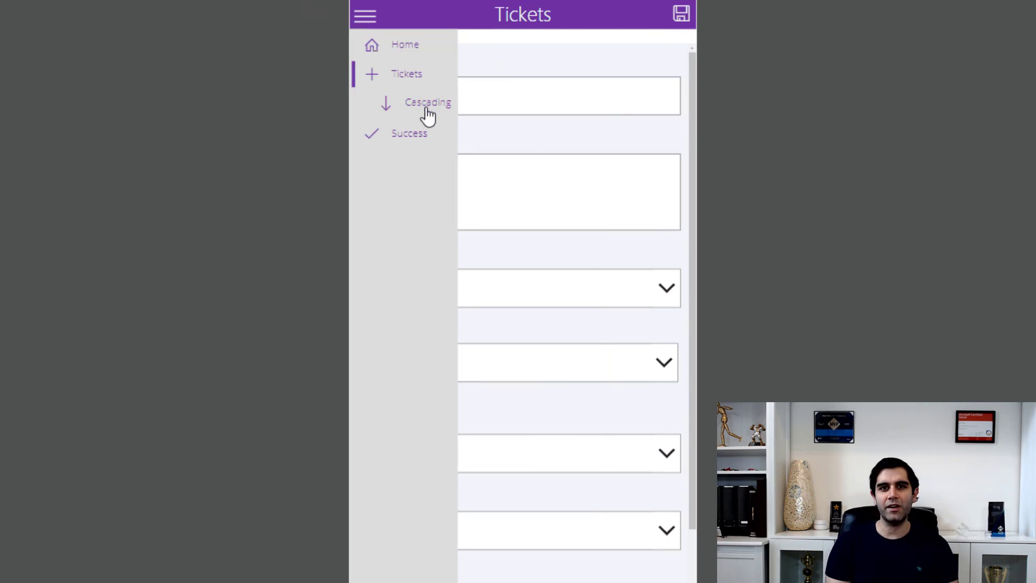
click(428, 112)
click(359, 24)
click(380, 51)
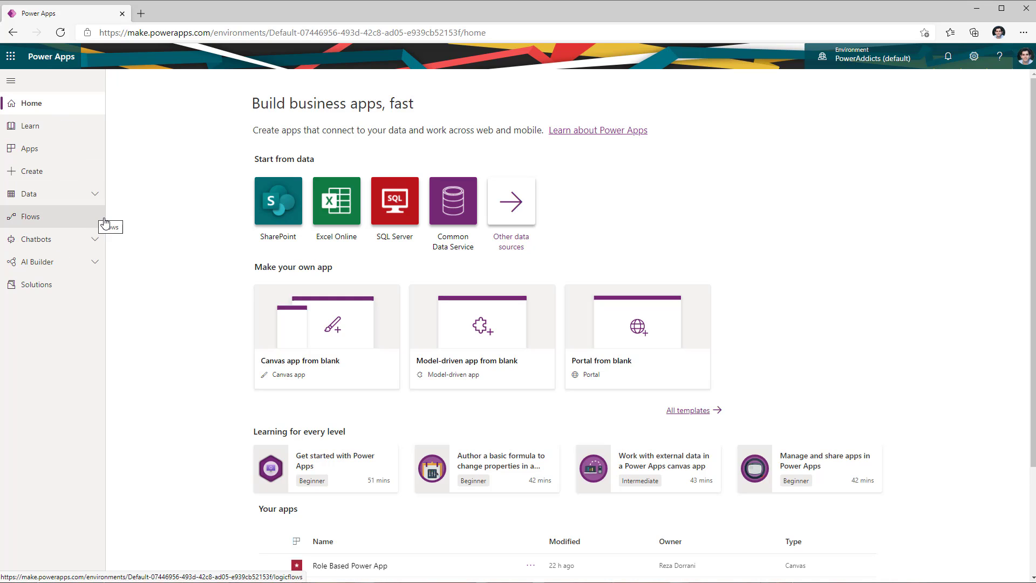
Step: Create a new component library named Power 365 Library
click(96, 196)
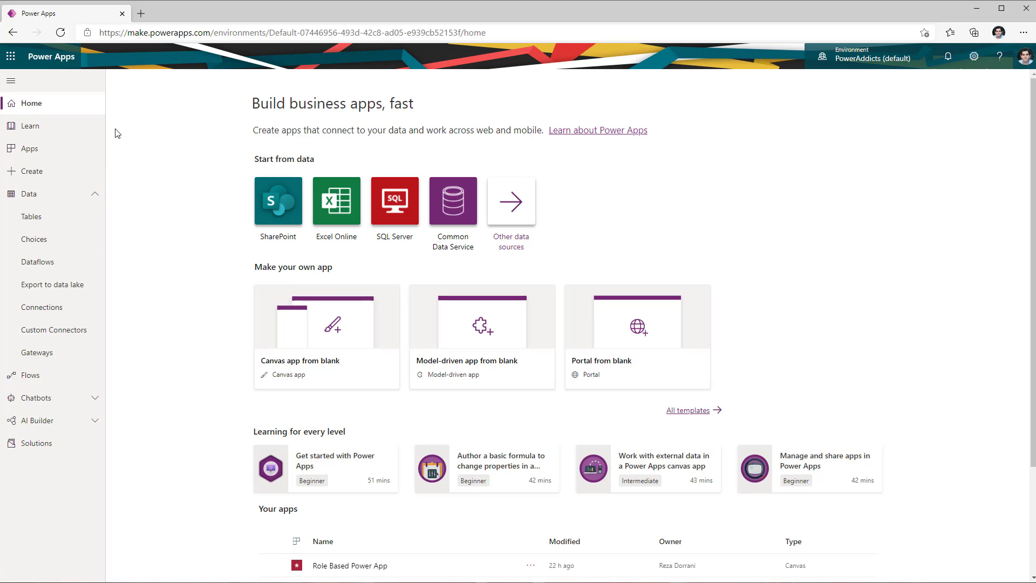
click(58, 148)
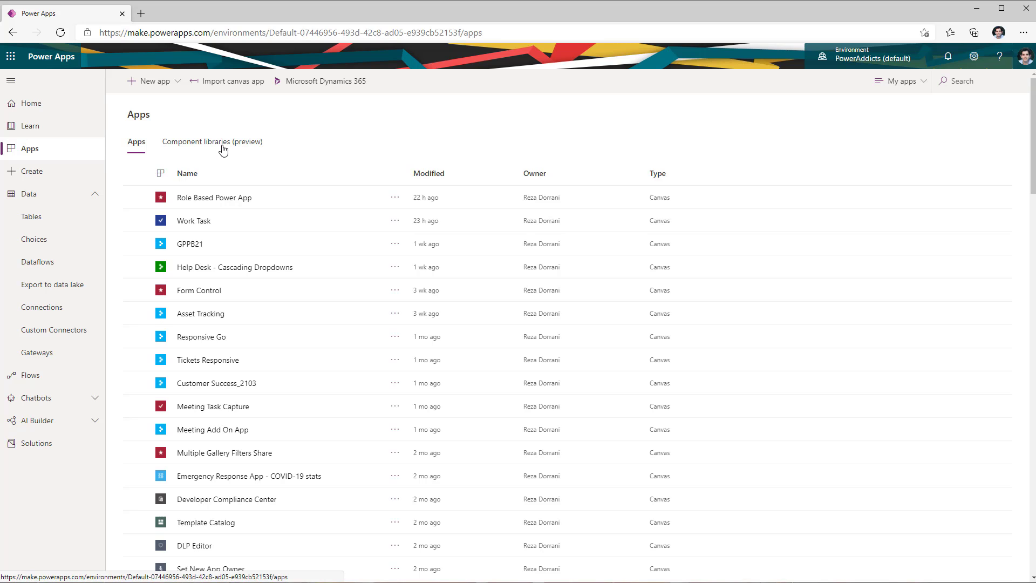
click(222, 145)
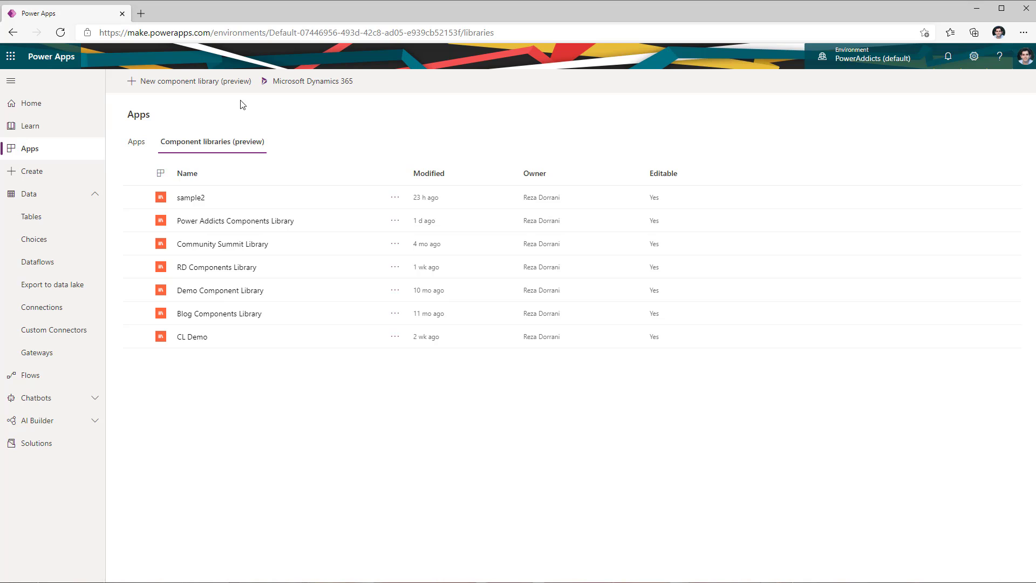
click(217, 82)
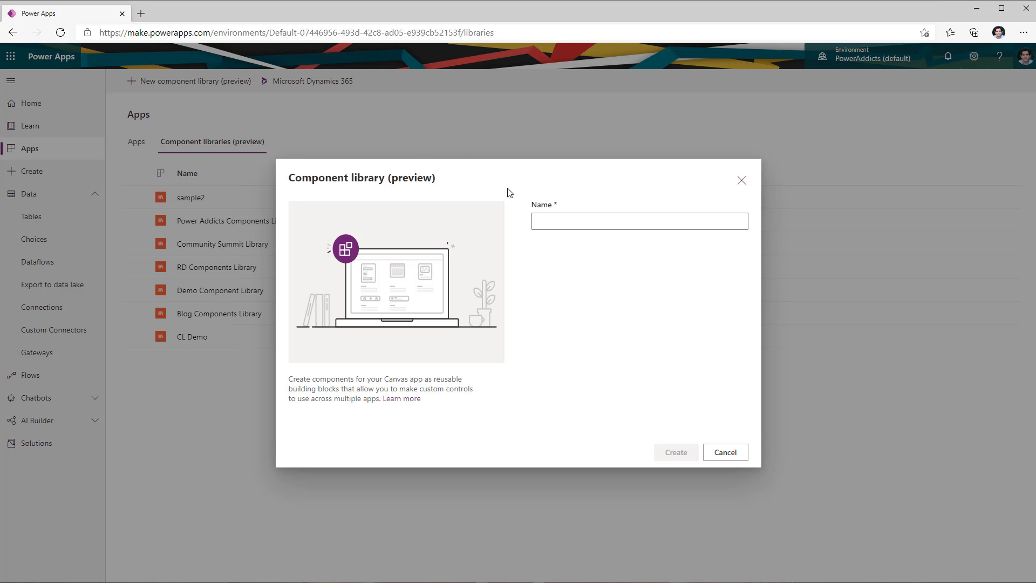
click(552, 225)
click(561, 238)
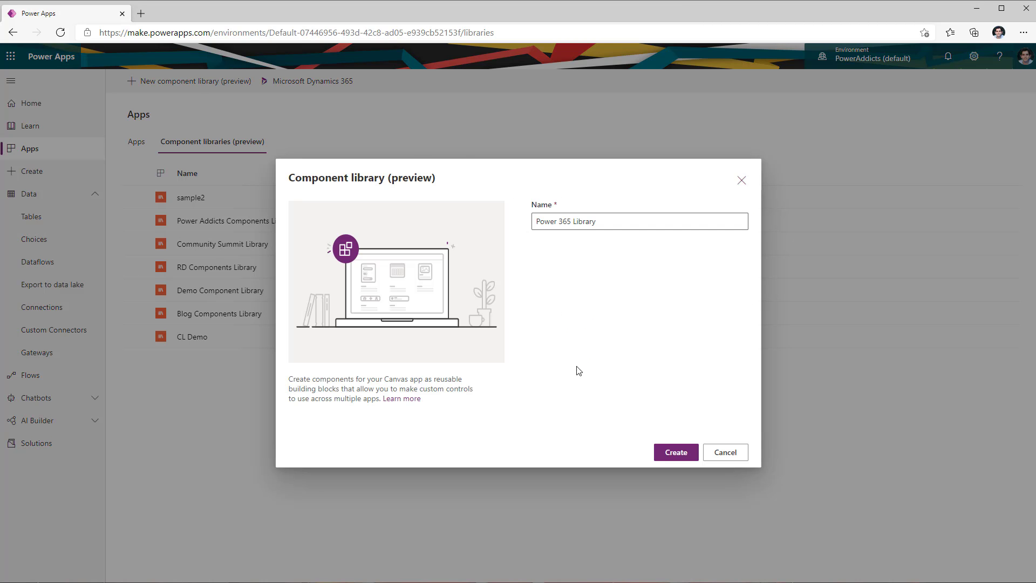
click(681, 453)
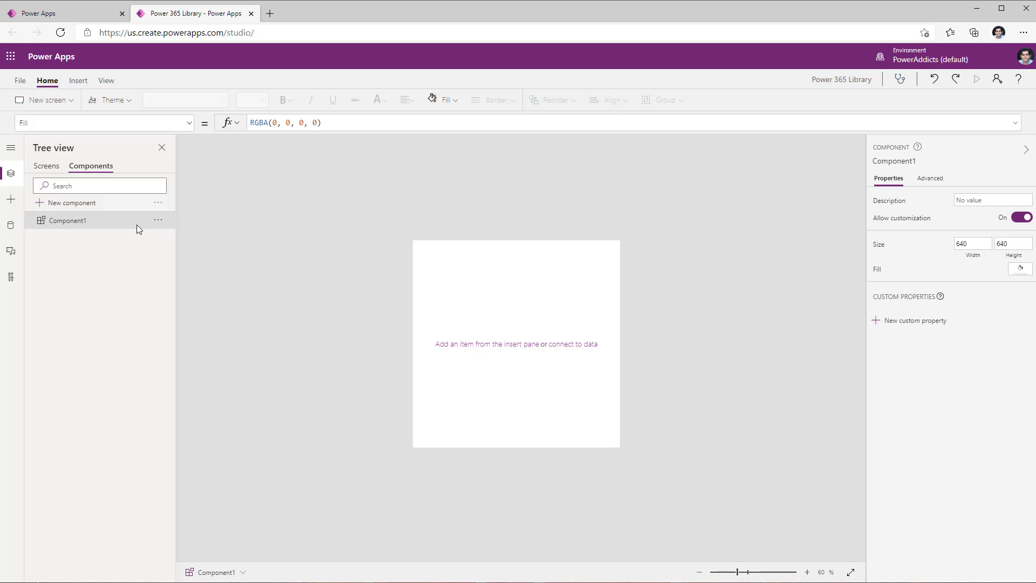
Step: Look at the library's screens, return to its components and rename Component1 to MenuLeftNav
click(46, 168)
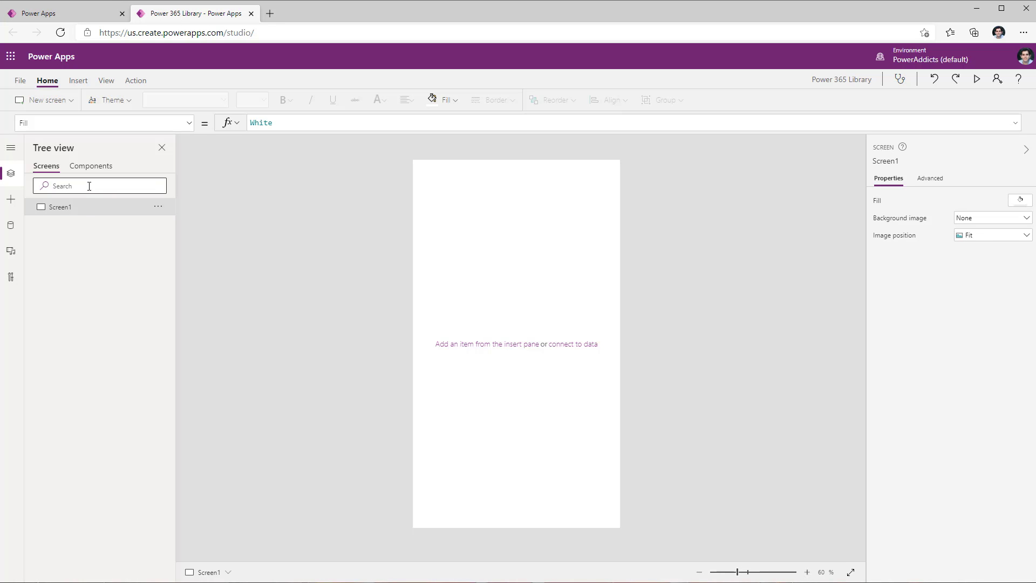
click(90, 165)
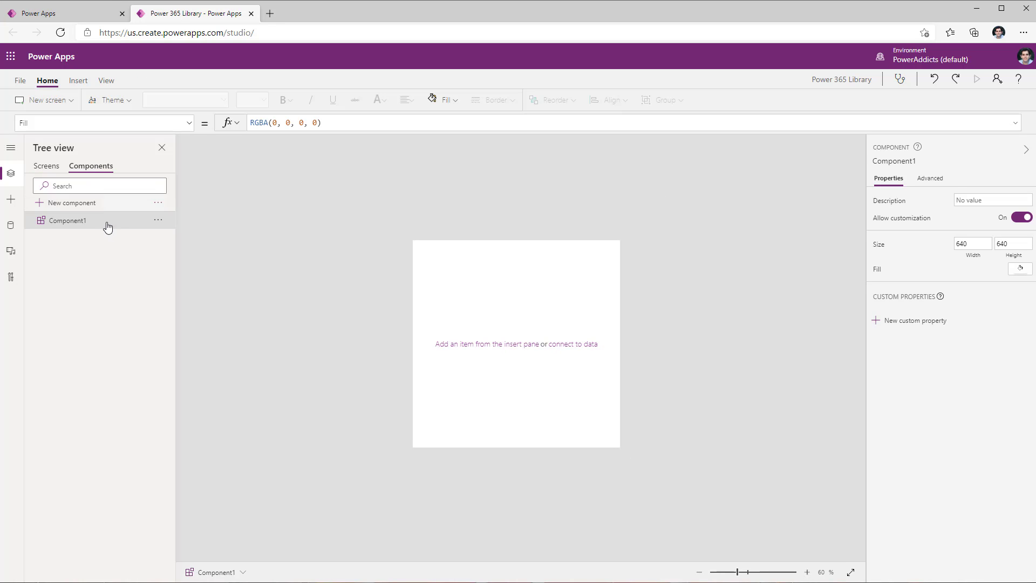
double_click(108, 227)
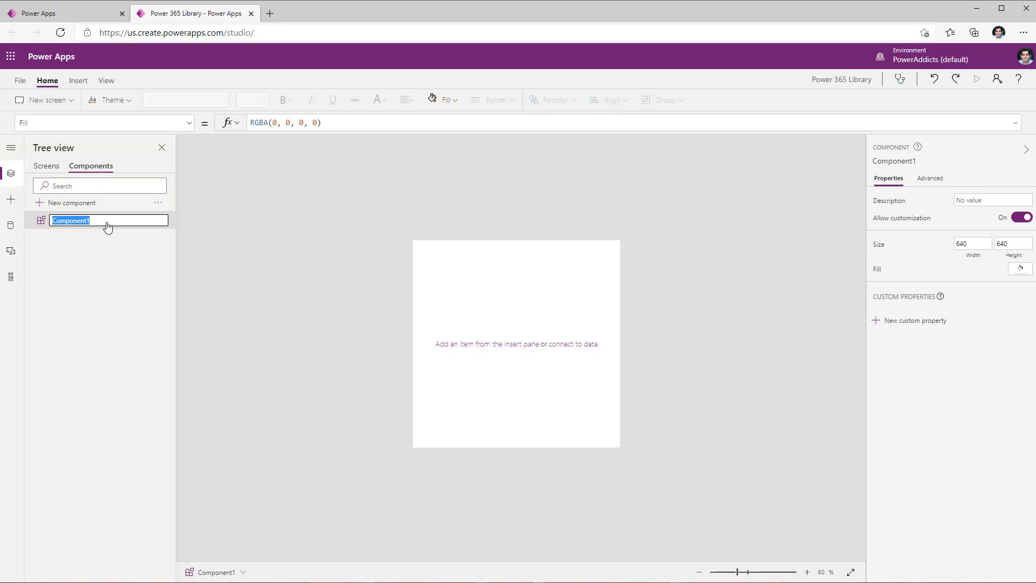
text(MenuLeftNav)
key(Return)
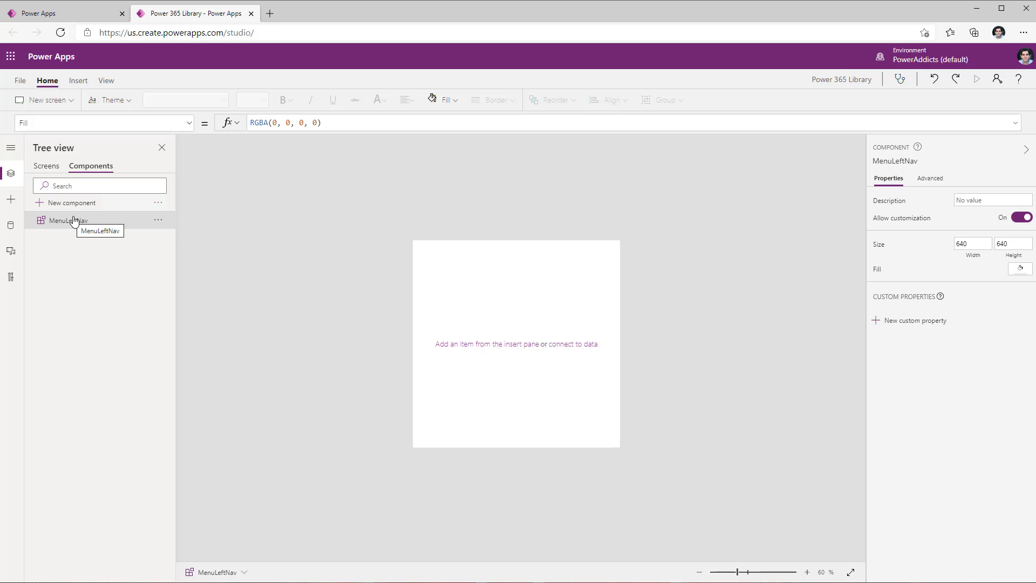
Step: Insert a Hamburger menu icon into the MenuLeftNav component and move it to the top-left corner at position 0, 0
click(79, 81)
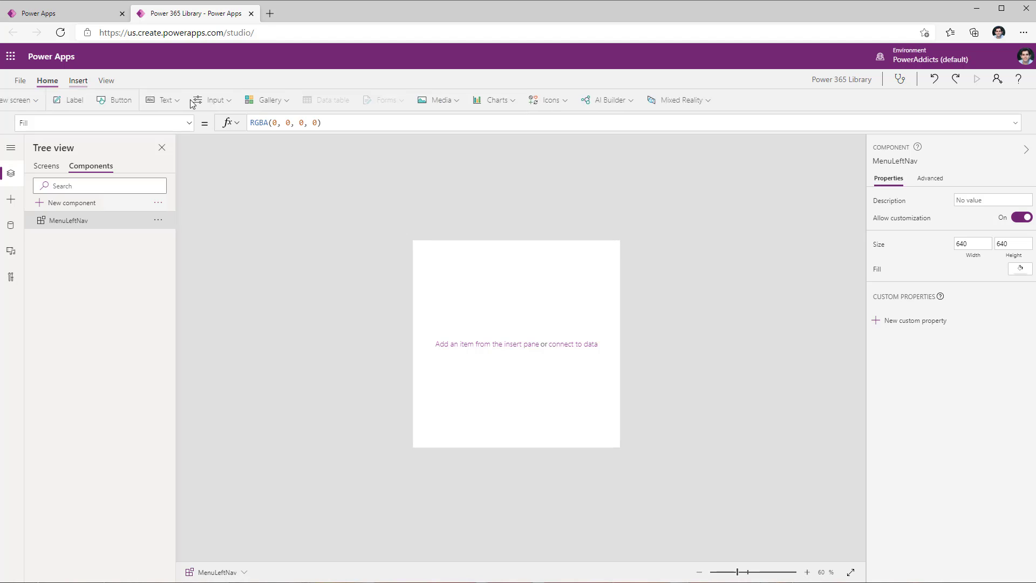
click(585, 100)
scroll(627, 205, down, 5)
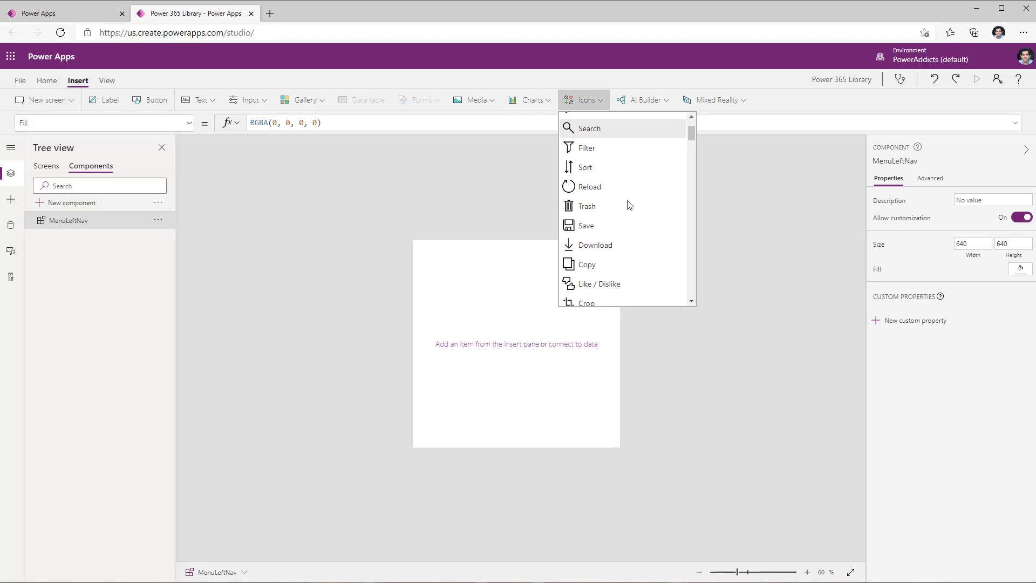
scroll(628, 206, down, 3)
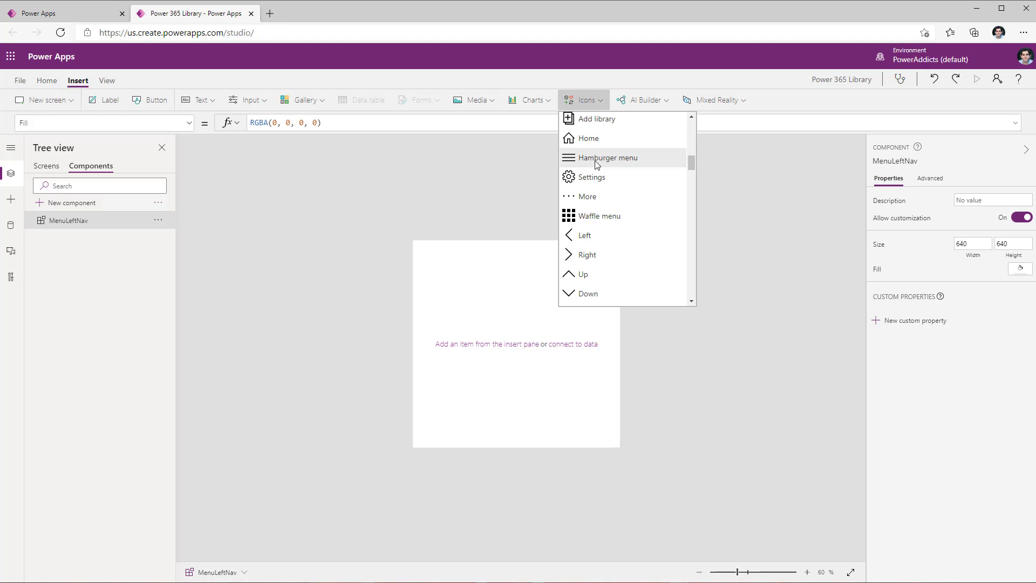
click(597, 157)
drag(437, 262, 423, 250)
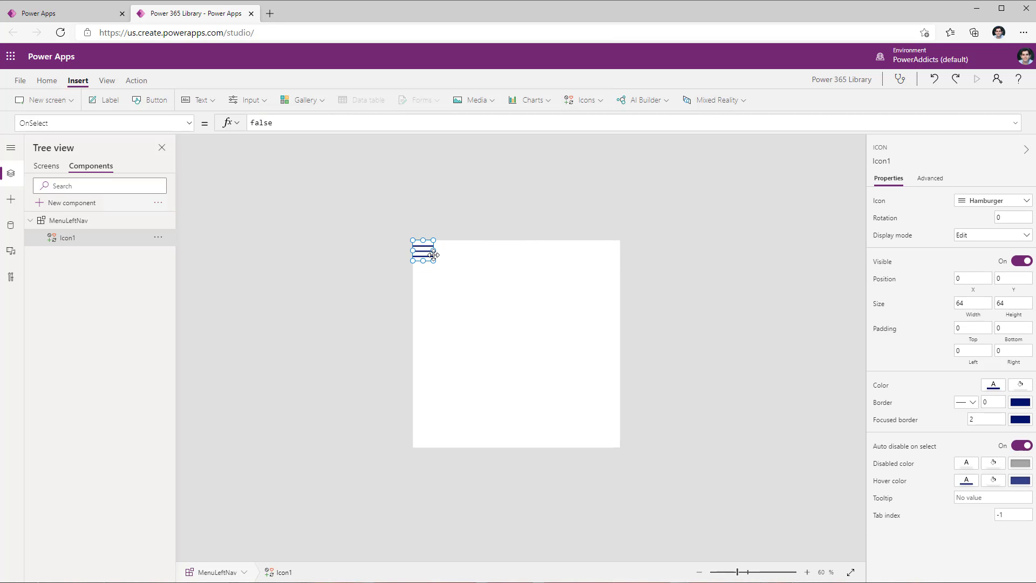
Step: Set the hamburger icon's padding to 5 and shrink the icon to about 59 wide by 49 high
click(970, 328)
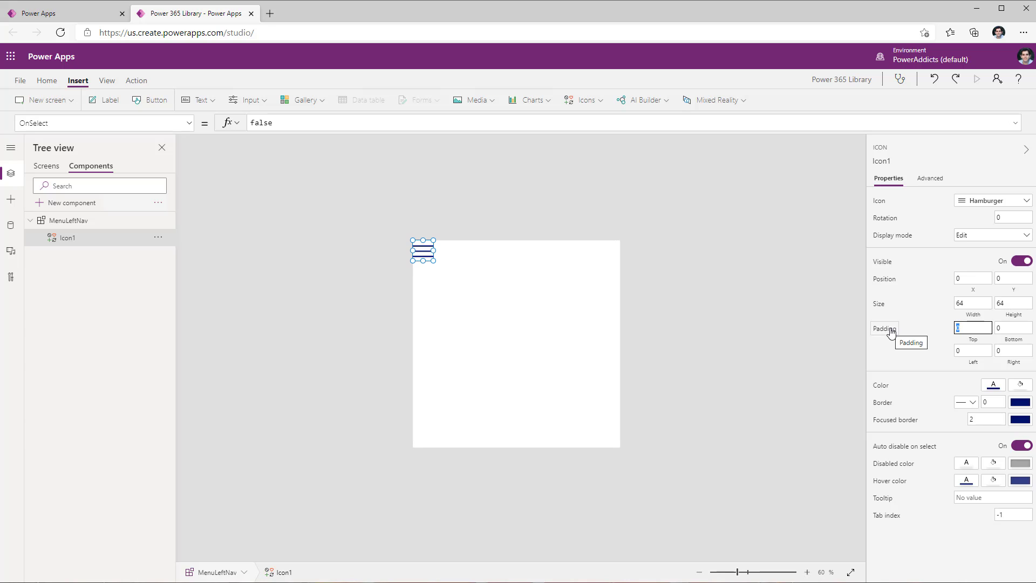
text(5)
key(Return)
drag(433, 259, 431, 256)
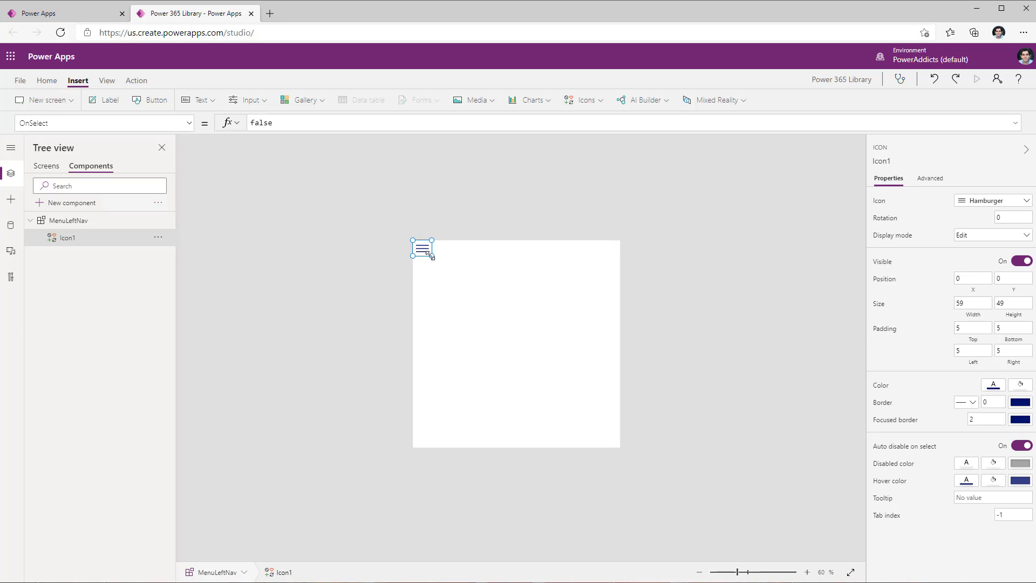
Step: Rename the hamburger icon to icoHamburger and select the MenuLeftNav component
click(469, 295)
click(421, 248)
click(466, 320)
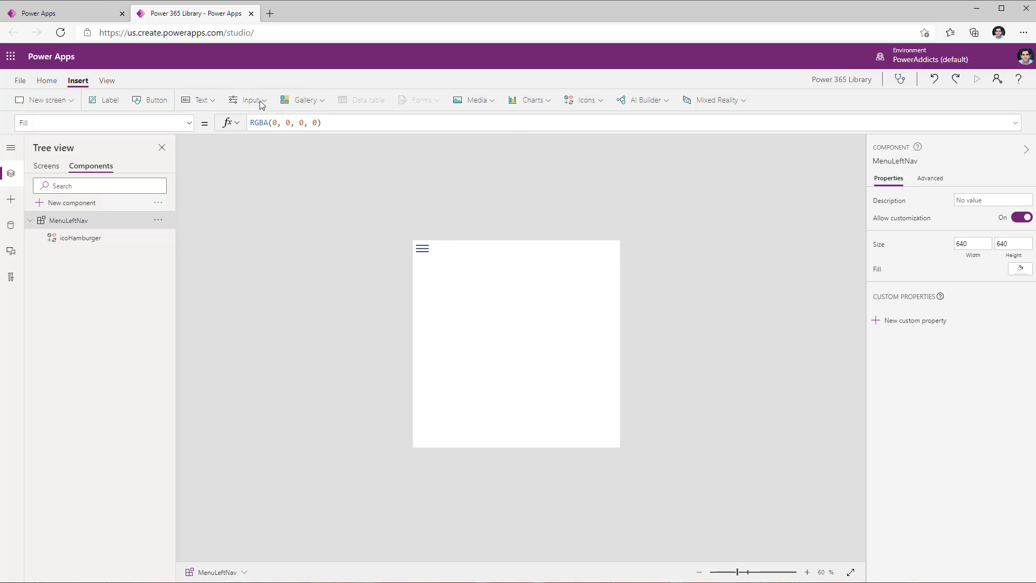
Step: Insert a blank flexible height gallery and place it below the hamburger icon at about X 0, Y 65
click(301, 100)
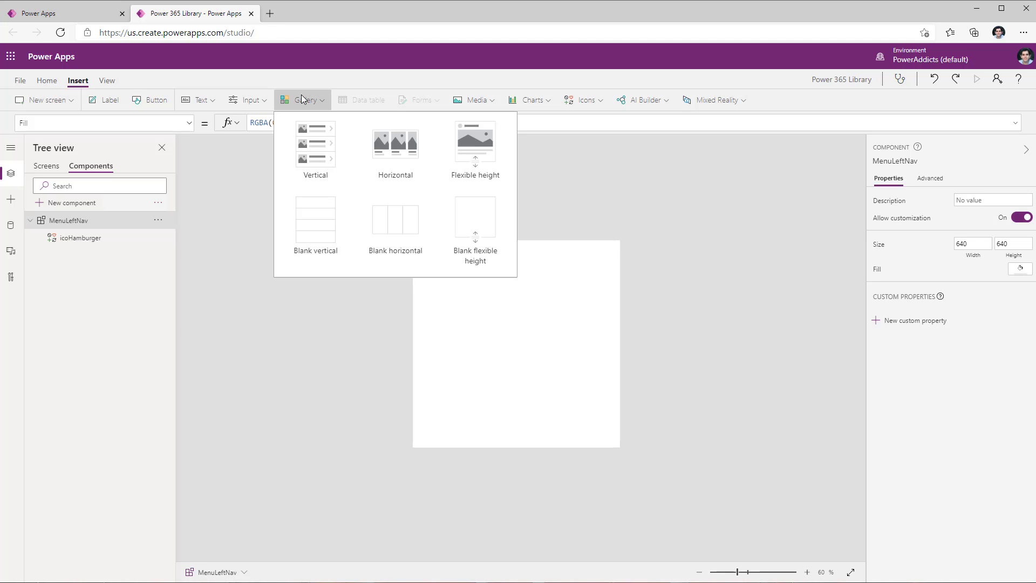
click(490, 227)
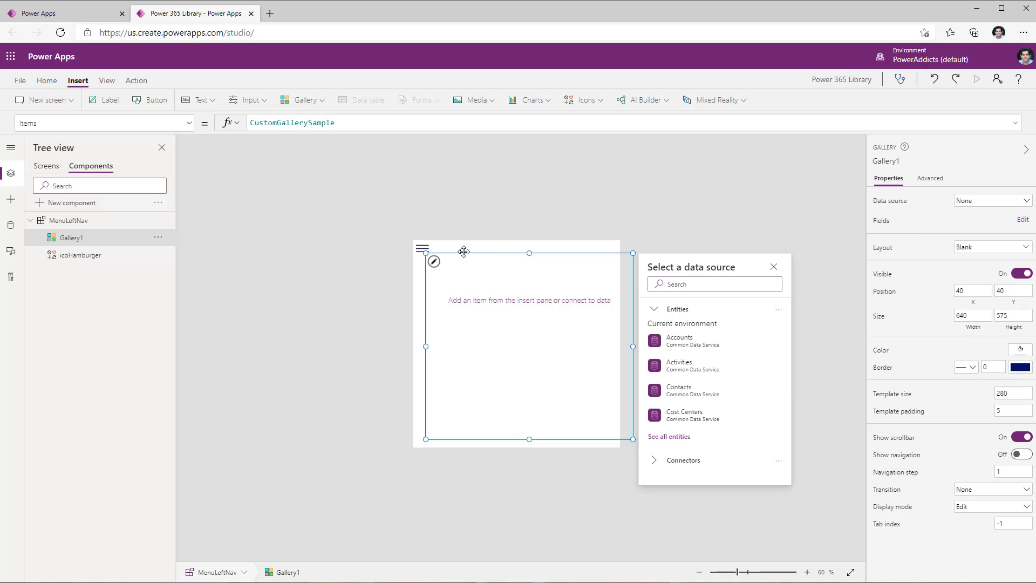
drag(464, 252, 438, 257)
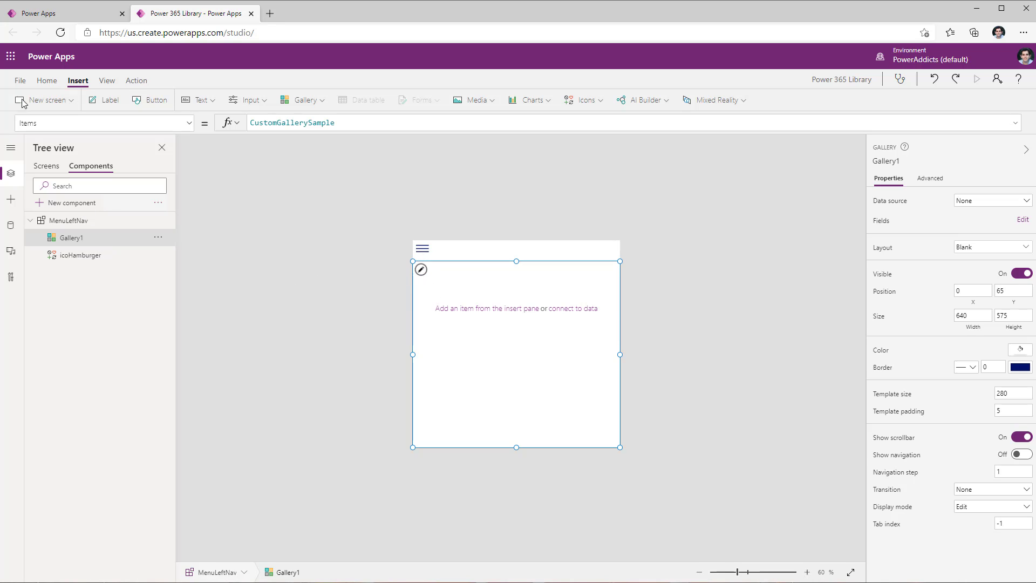
Step: Set the gallery's Y property to the formula icoHamburger.Height
click(32, 123)
text(Y)
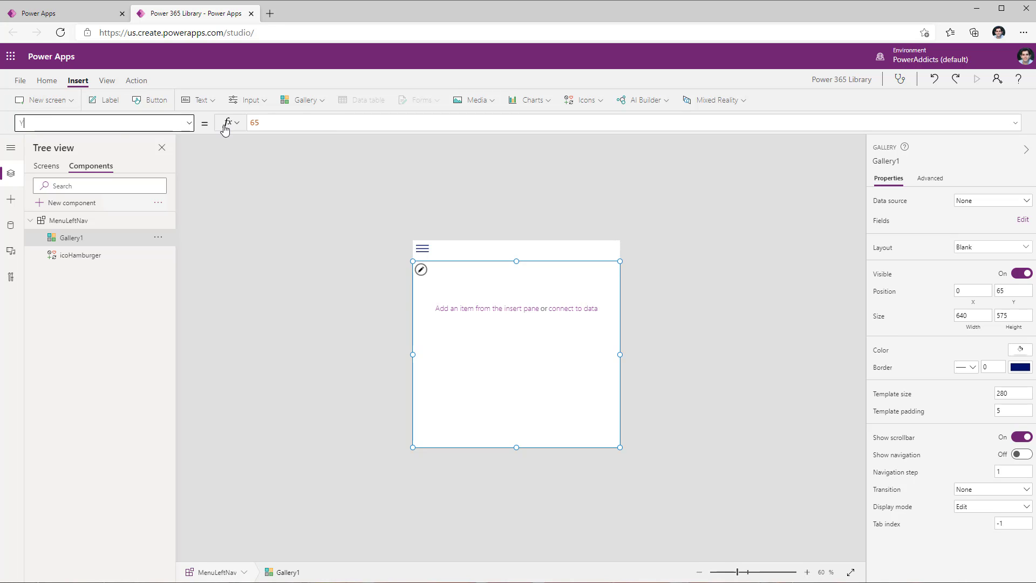
key(Return)
text(ico)
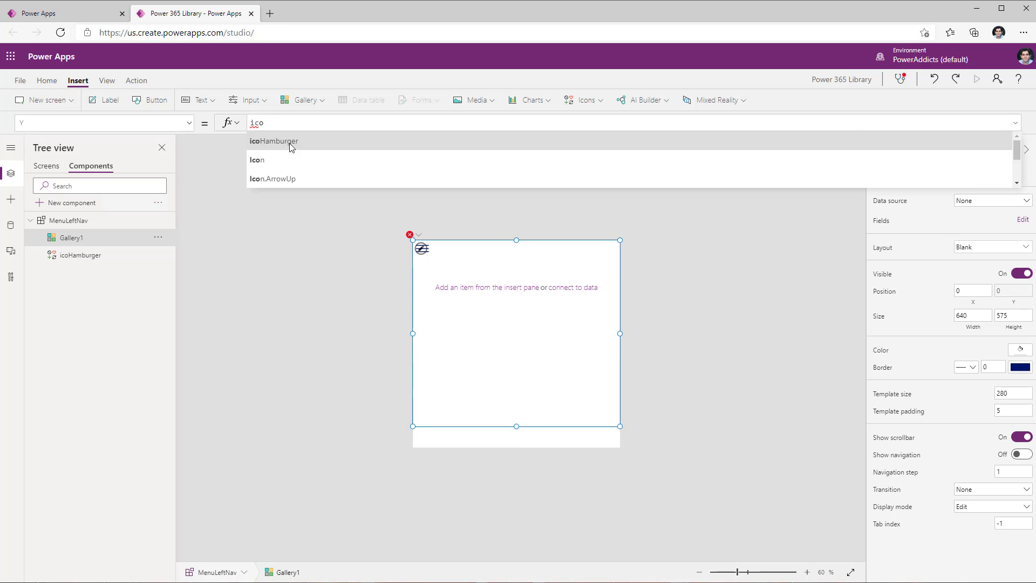
click(290, 141)
text(.He)
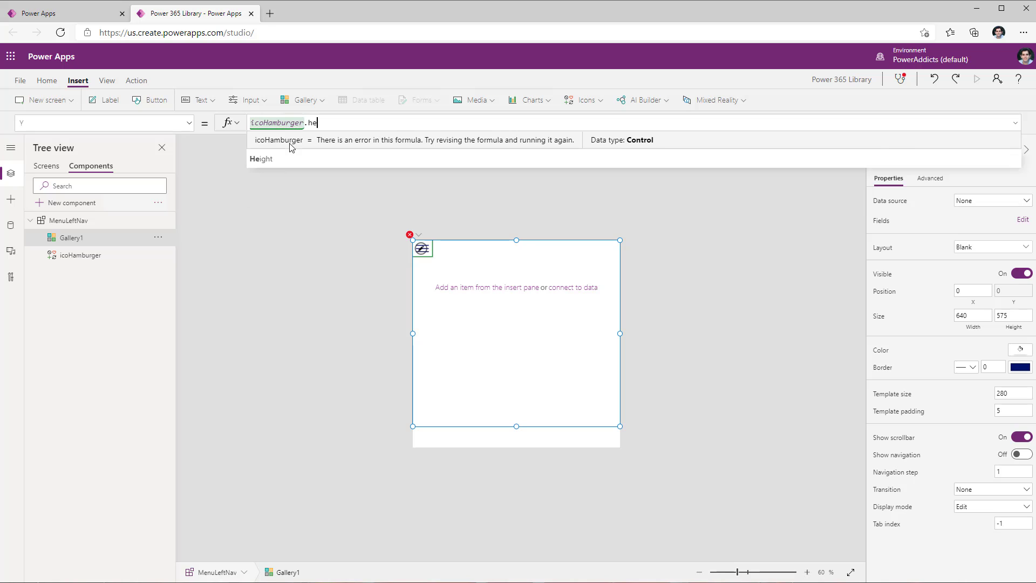
click(290, 156)
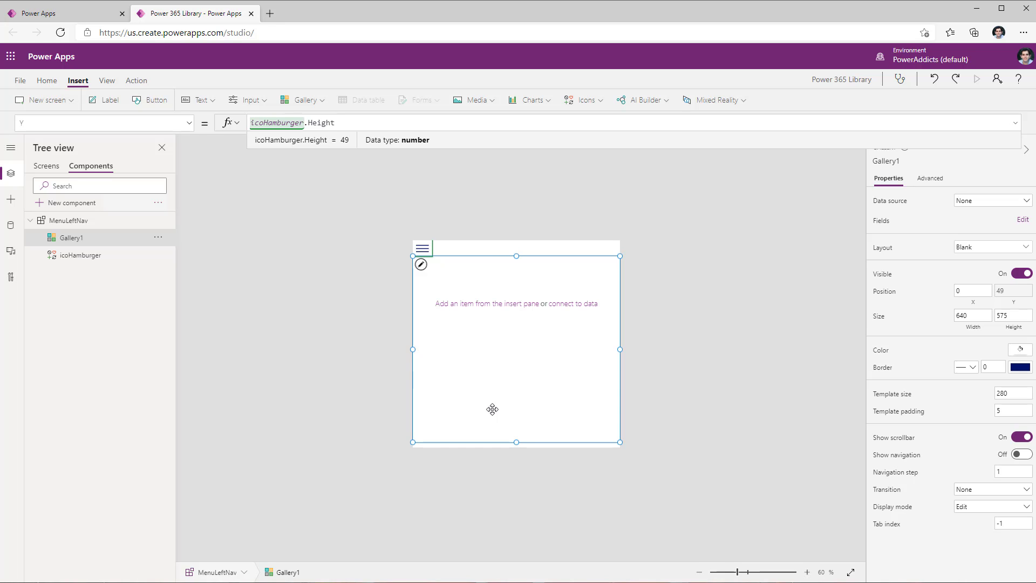
Step: Set the gallery's Height property to the formula Parent.Height-icoHamburger.Height
click(189, 123)
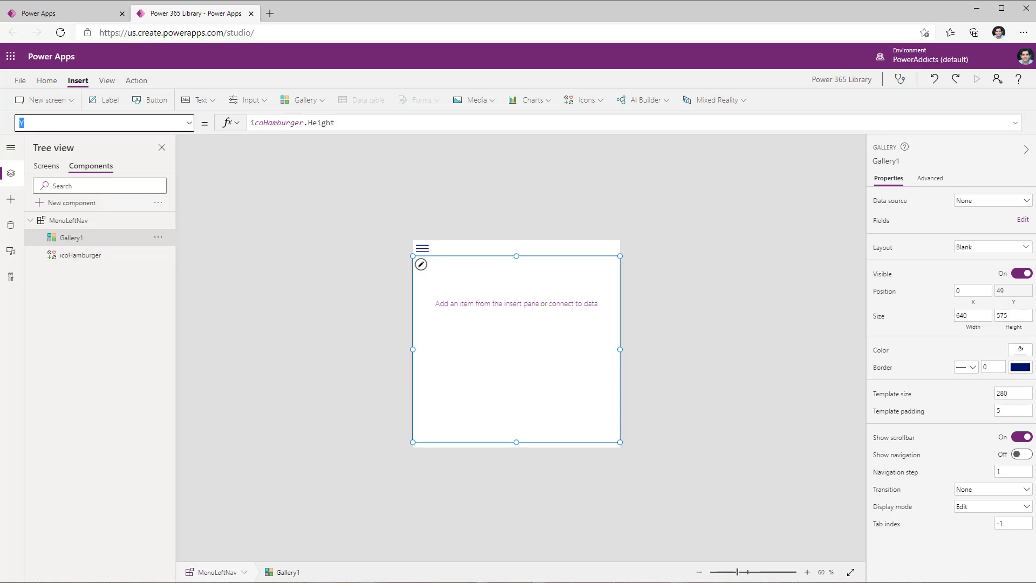
text(Height)
key(Return)
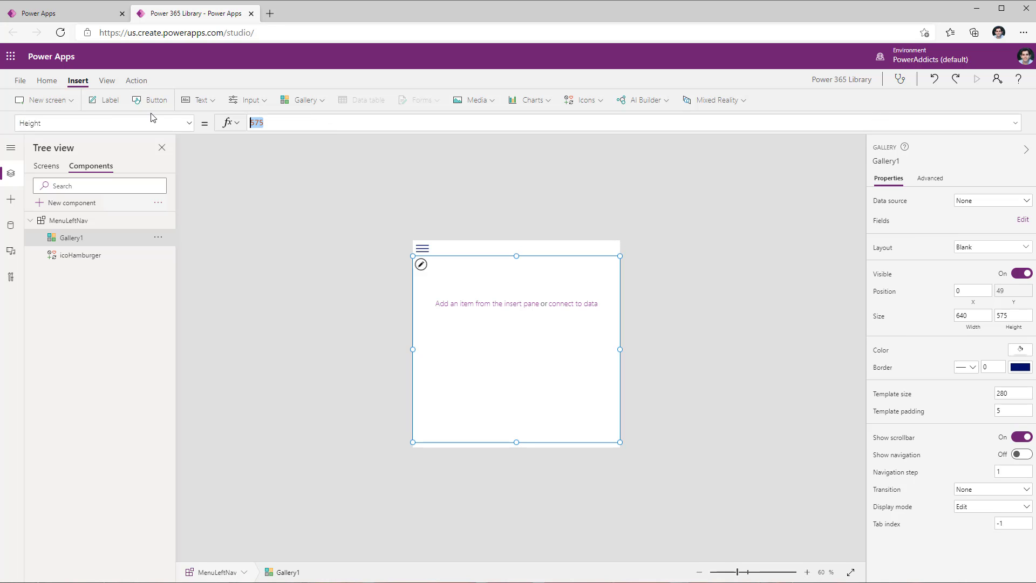
text(Parent.he)
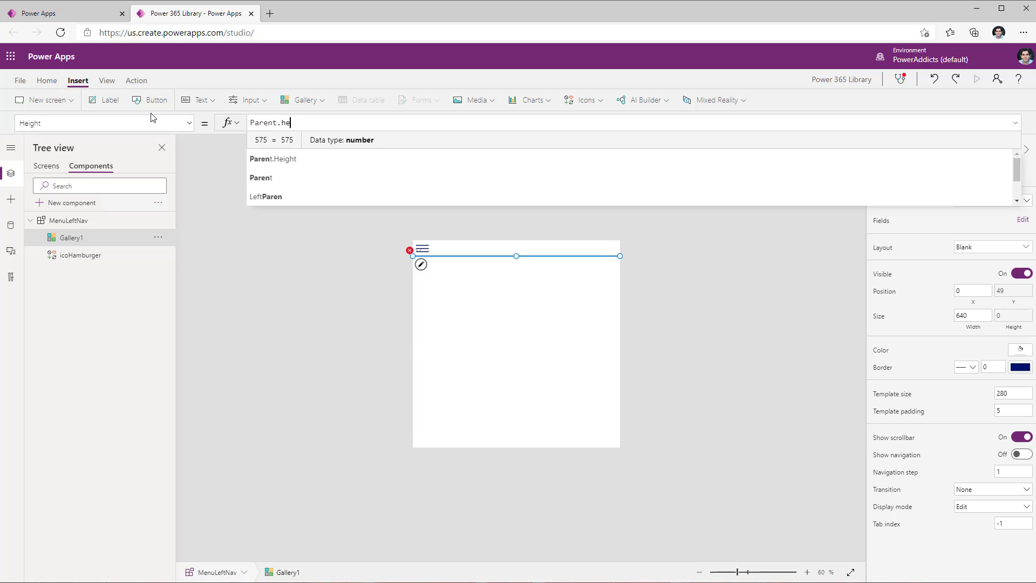
text(ight)
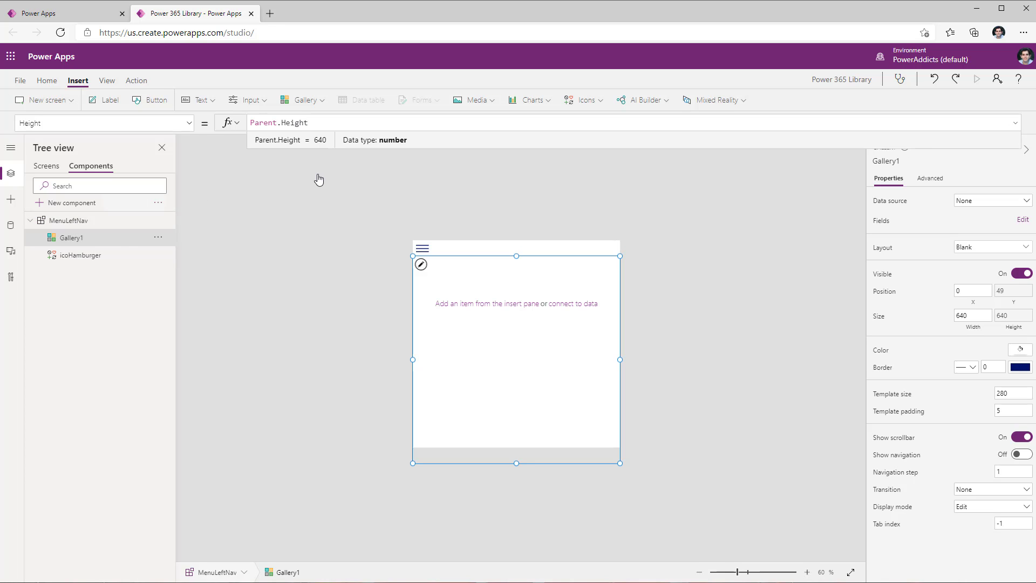
text(-icoham)
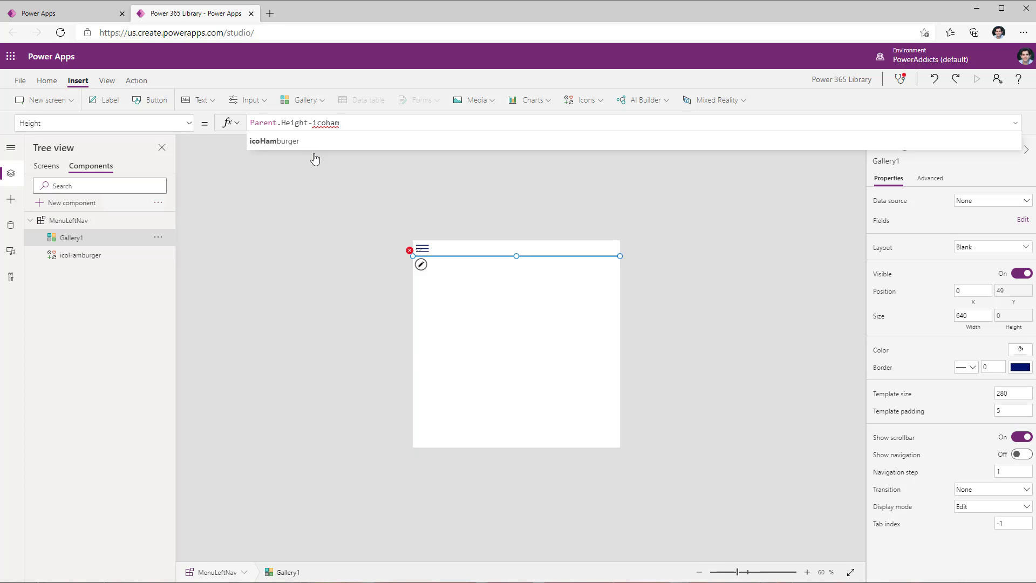
click(316, 157)
text(.he)
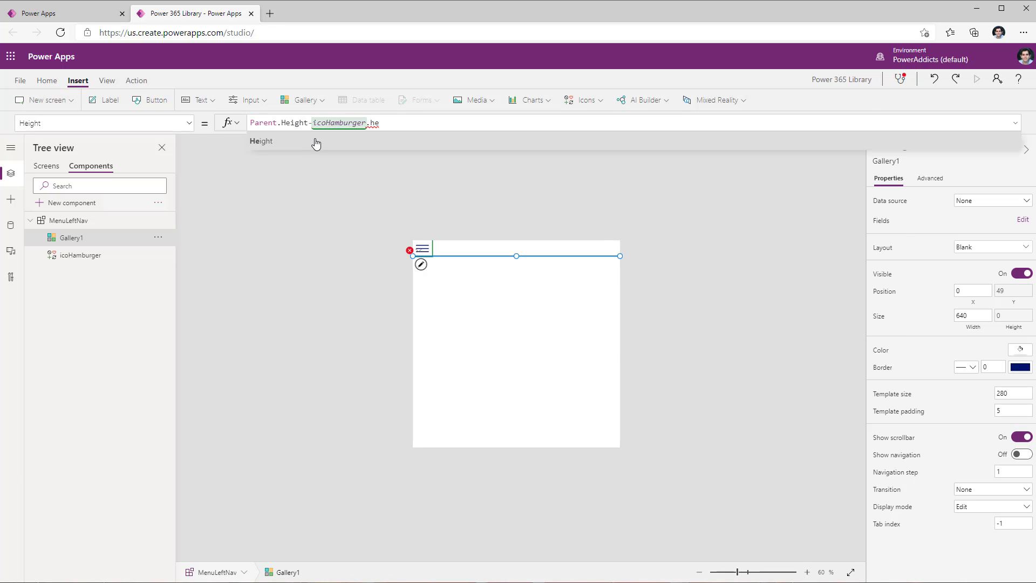
text(ight)
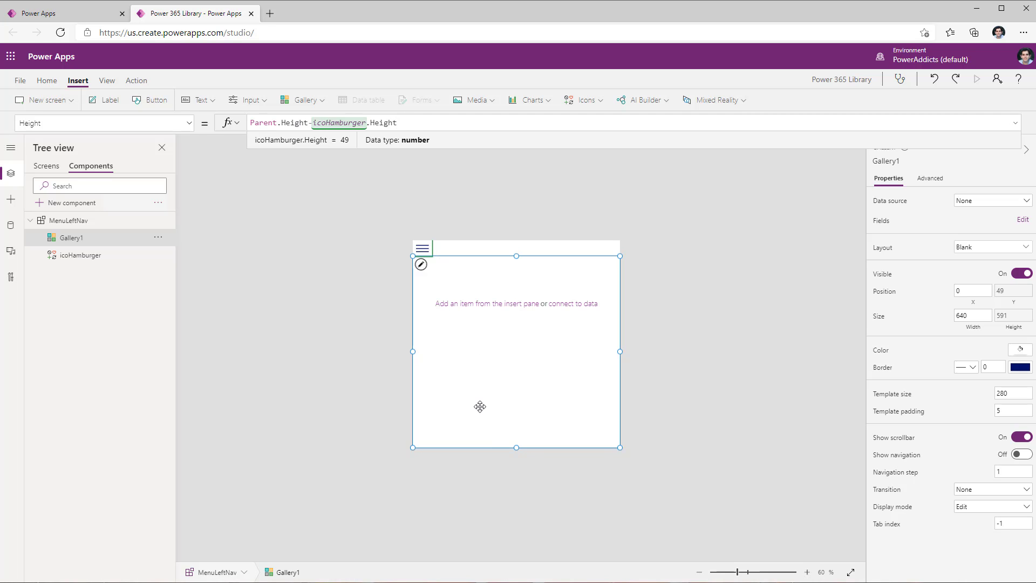
Step: Rename the gallery to galMenu and switch to the browser tab with the component libraries list
double_click(77, 240)
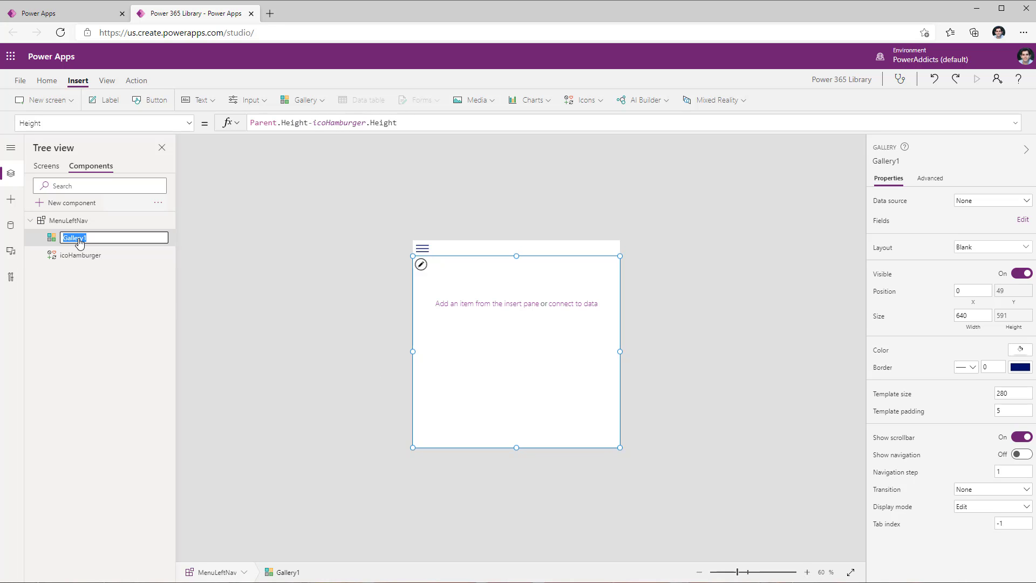
text(galMenu)
click(181, 304)
click(118, 244)
click(86, 13)
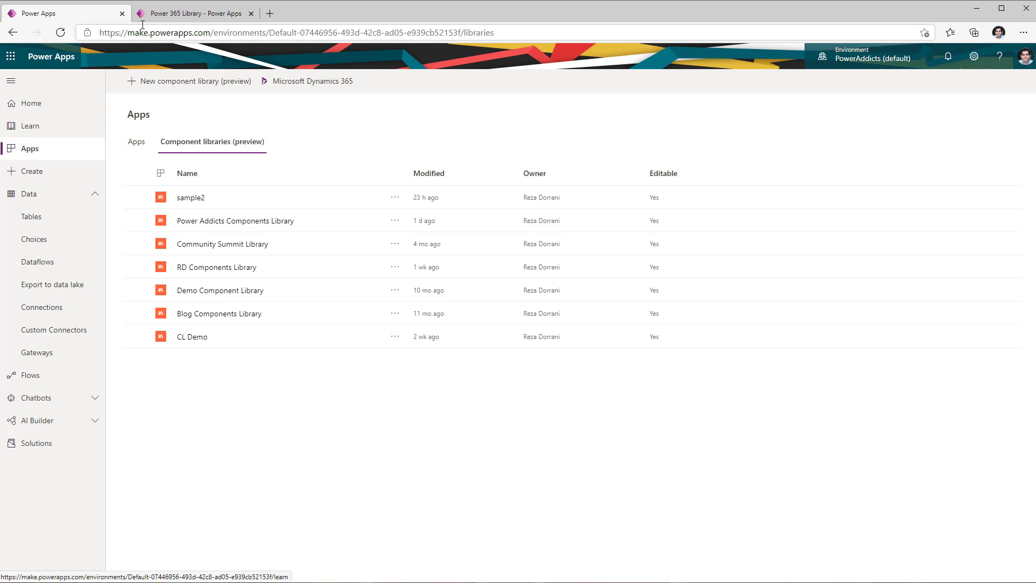
Step: In the Power 365 Library tab, add a custom input property named MenuItems with data type Table to the MenuLeftNav component
key(ctrl+Tab)
click(141, 222)
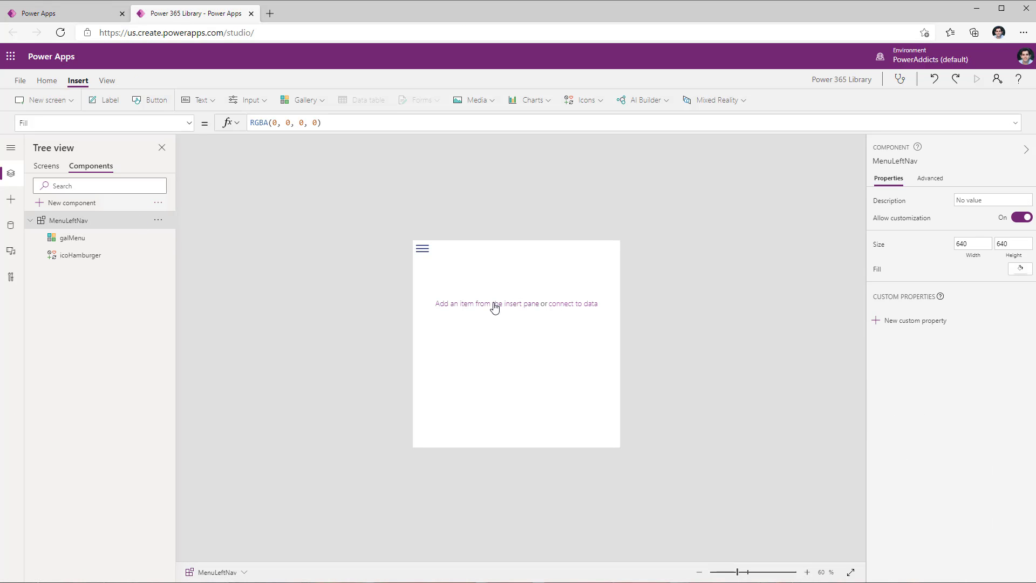
click(899, 322)
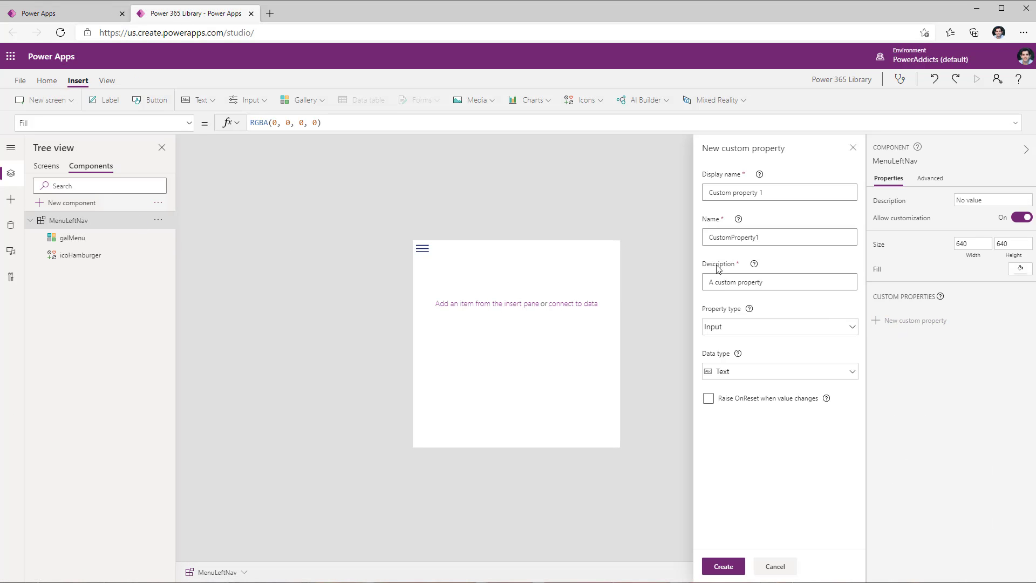
triple_click(782, 192)
text(Menu)
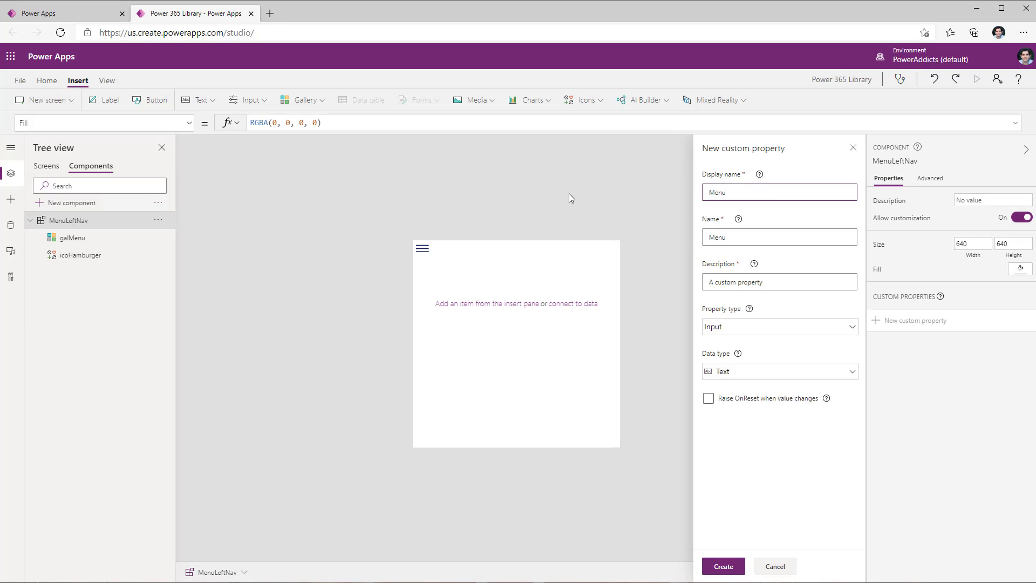
text(items)
click(723, 372)
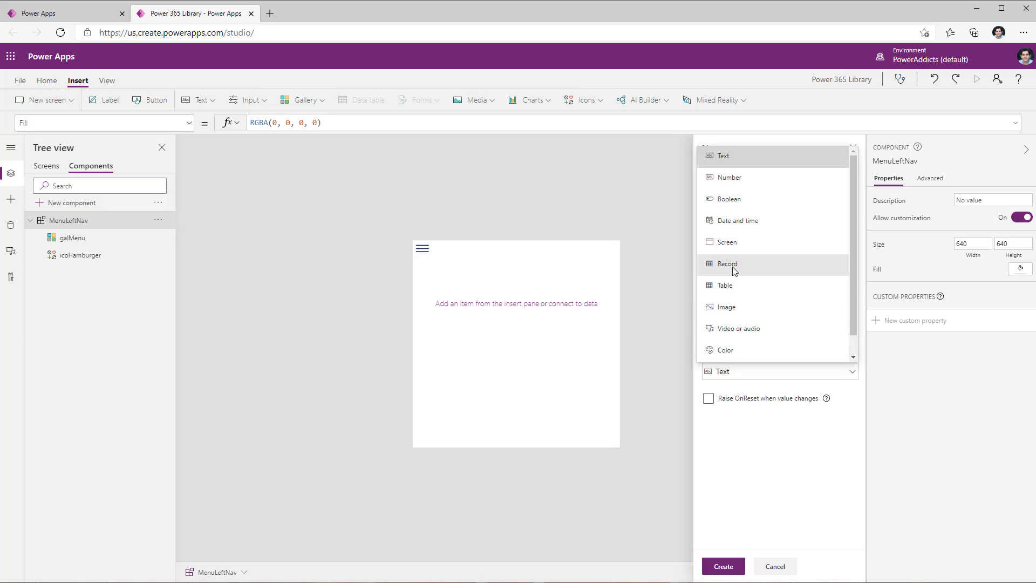
click(725, 286)
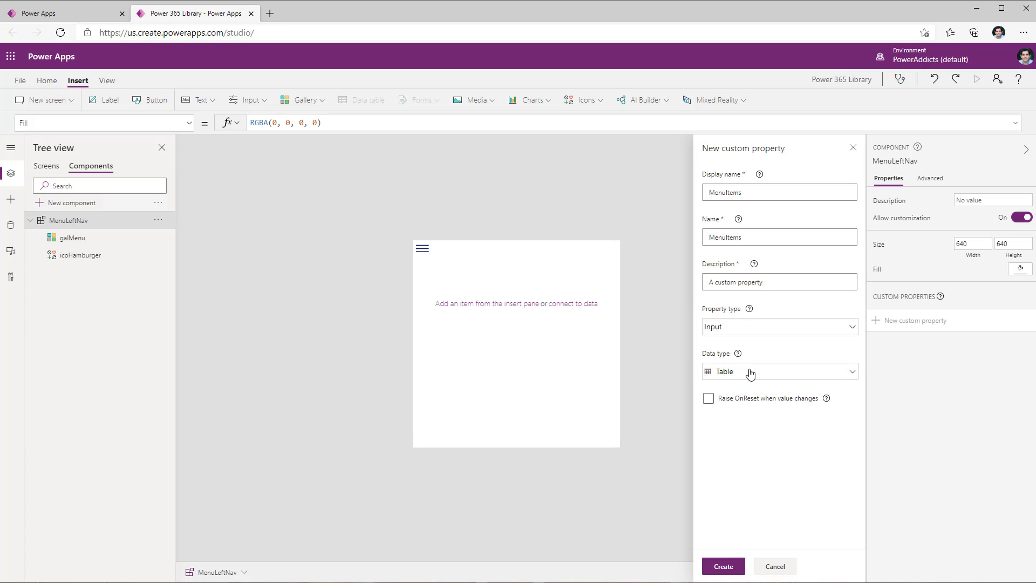
click(738, 568)
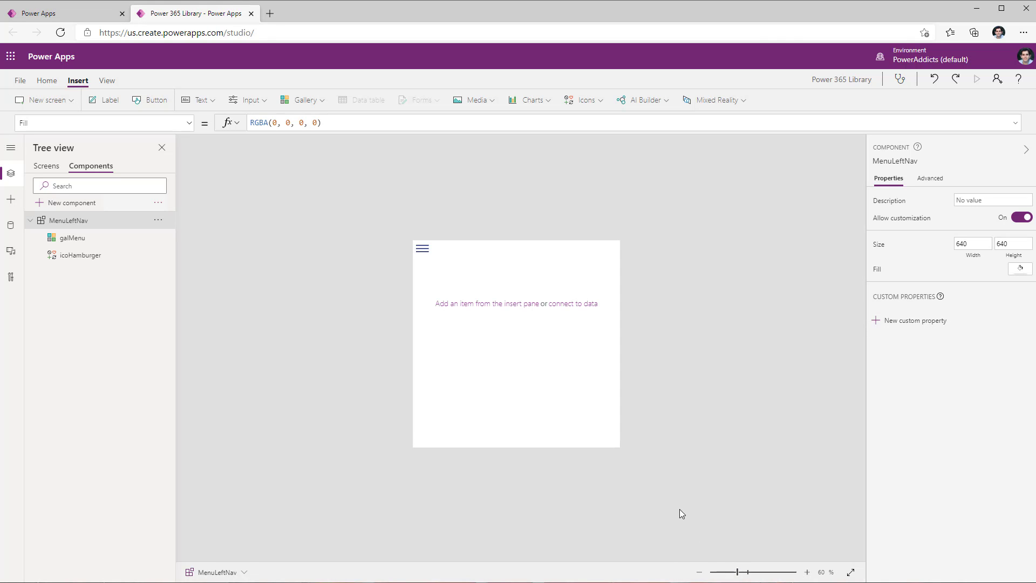
Step: In the MenuItems default table formula, replace the sample string field with MenuLabel: "Home"
click(1015, 123)
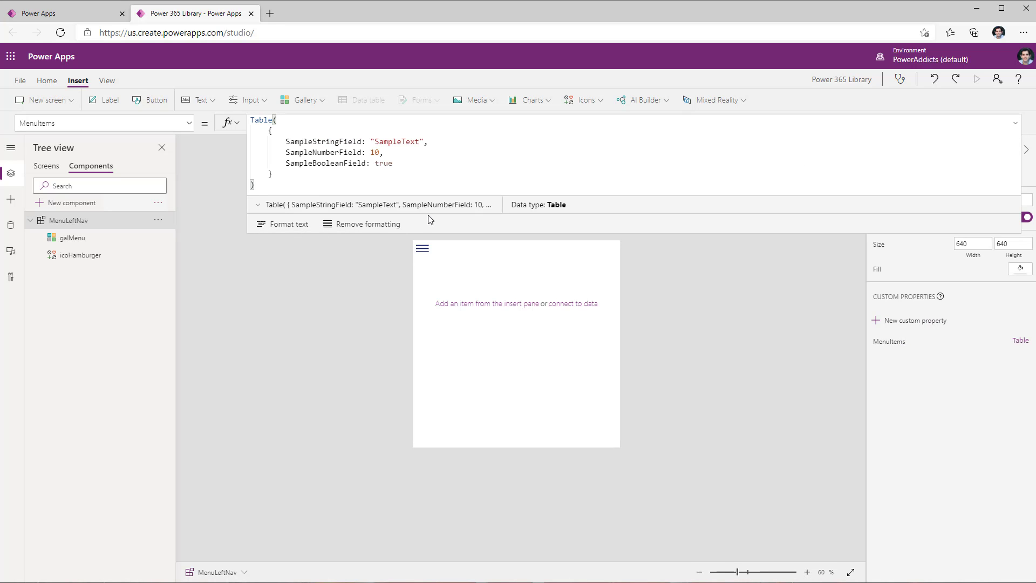
drag(428, 234, 433, 397)
double_click(323, 142)
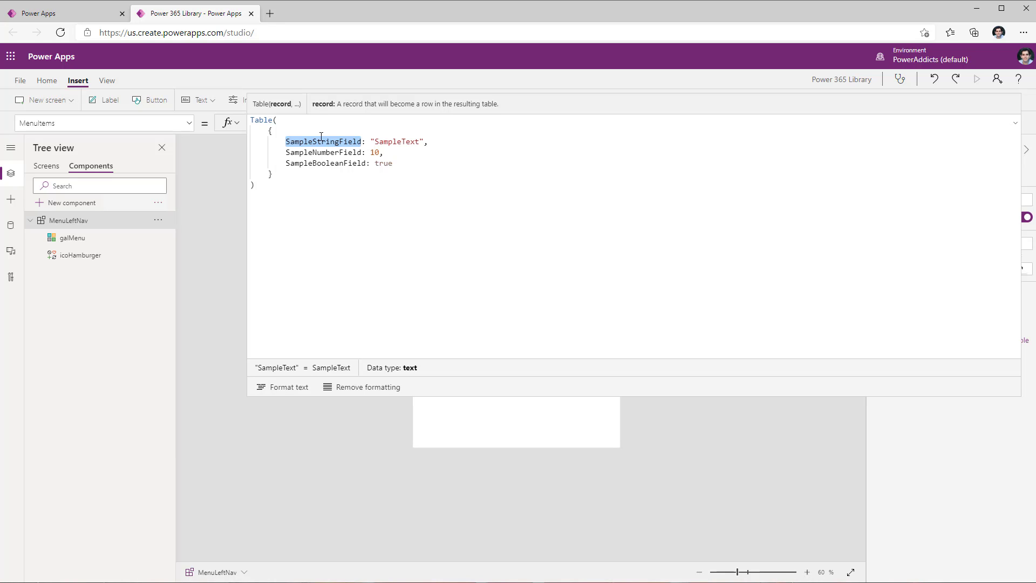
text(Menu)
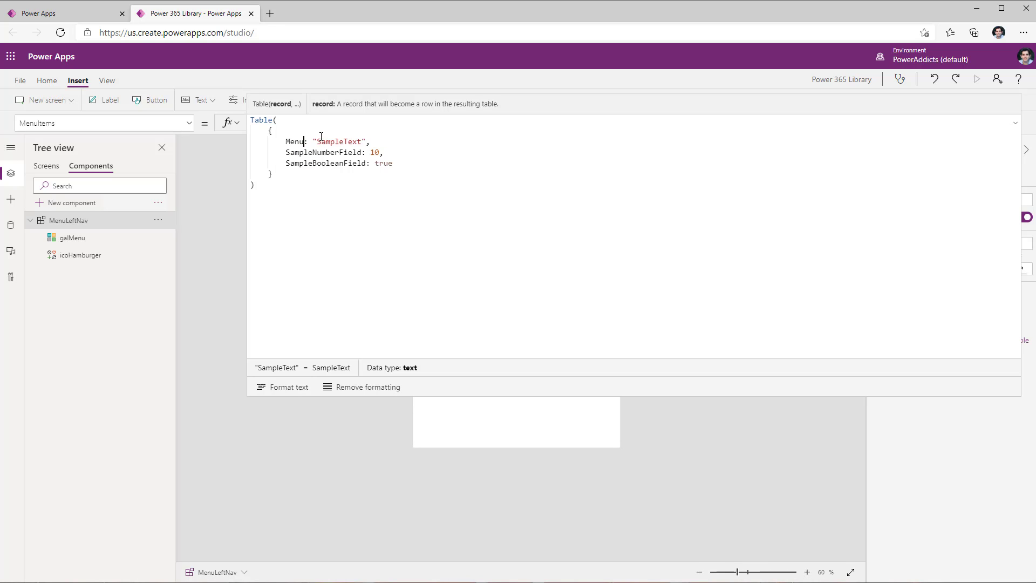
text(Label)
double_click(351, 140)
text(Home)
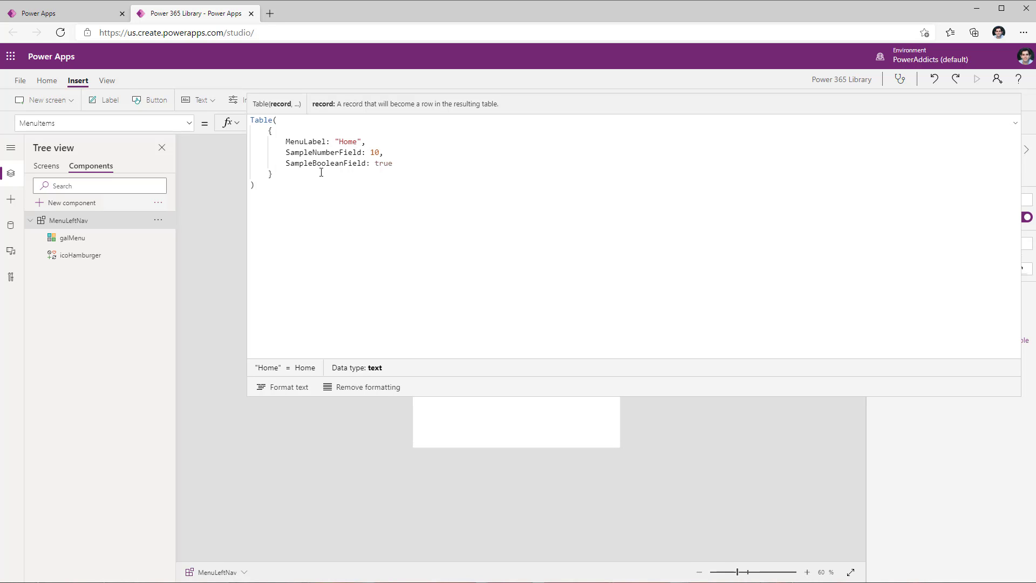
Step: Replace the sample number field in the MenuItems record with MenuIcon: Icon.Home
double_click(310, 151)
text(MenuId)
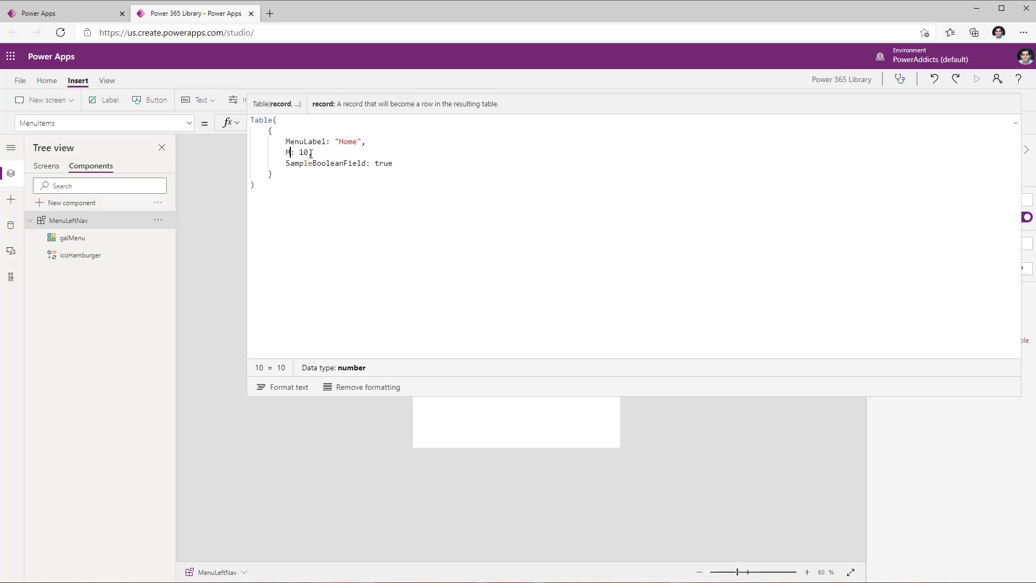
text(n)
double_click(334, 153)
text(Icon.,)
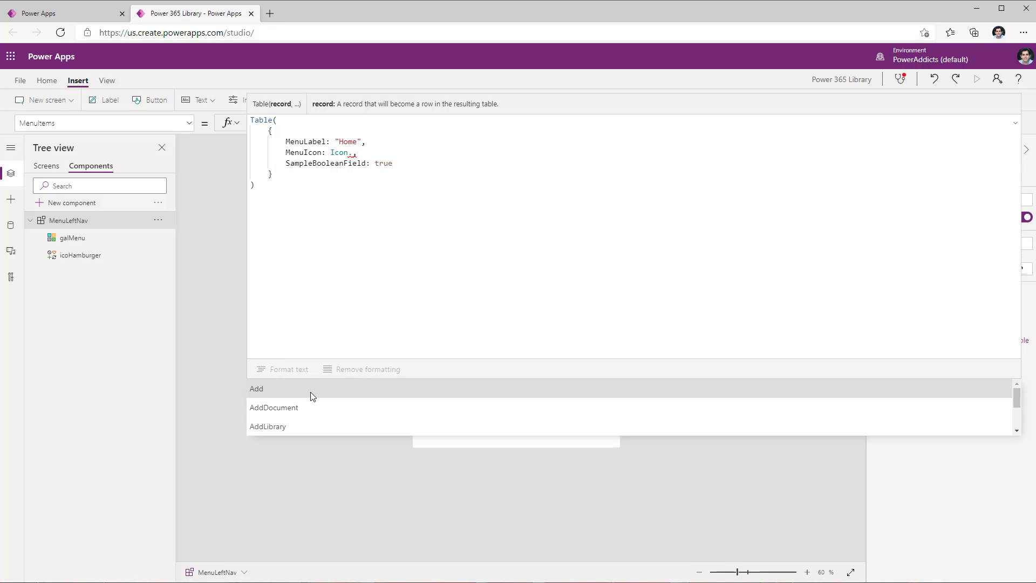
scroll(311, 393, down, 1)
scroll(308, 400, down, 2)
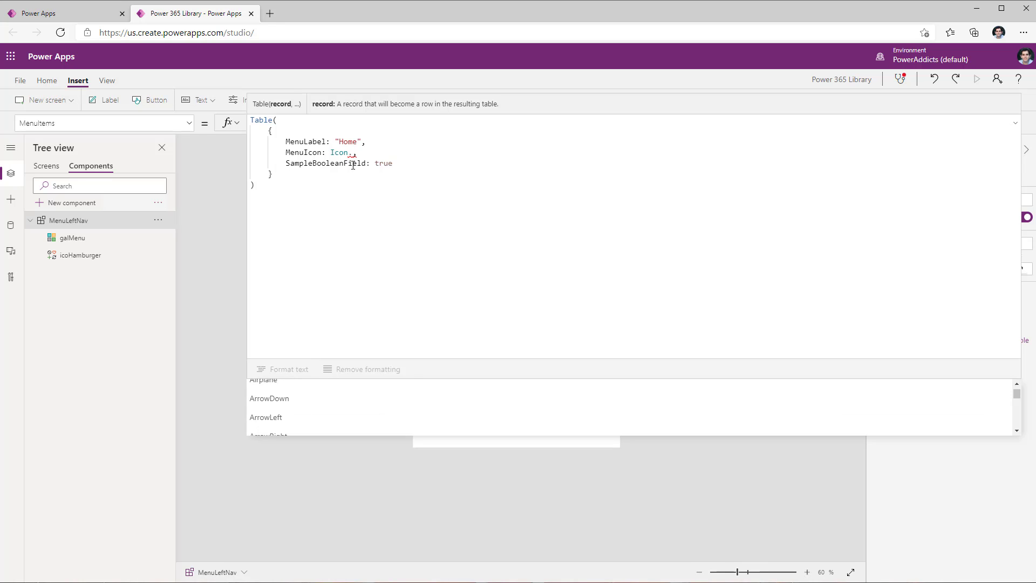
text(Home)
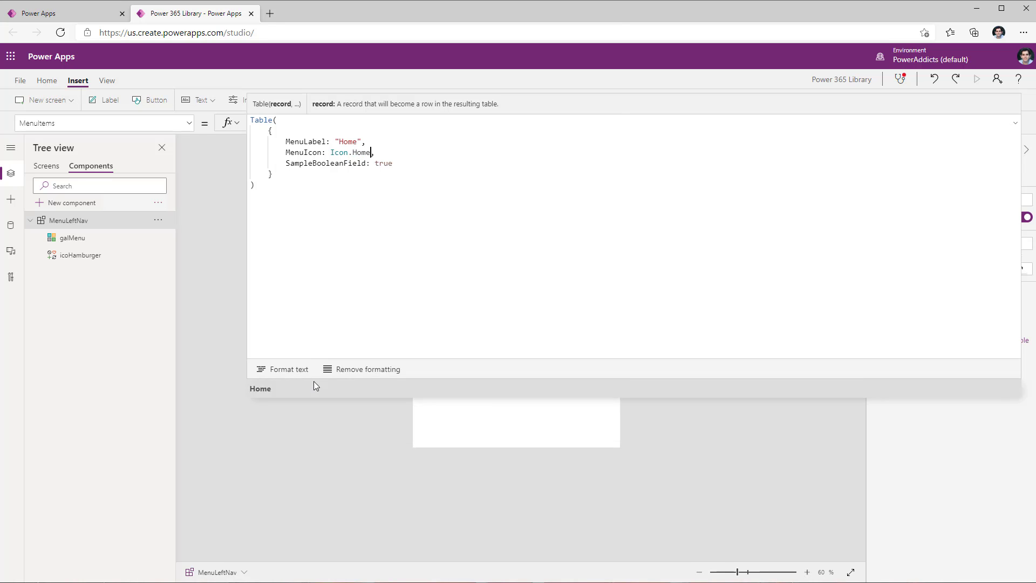
Step: Replace the sample boolean field in the MenuItems record with MenuScreenNavigate: App.ActiveScreen
double_click(315, 163)
text(M)
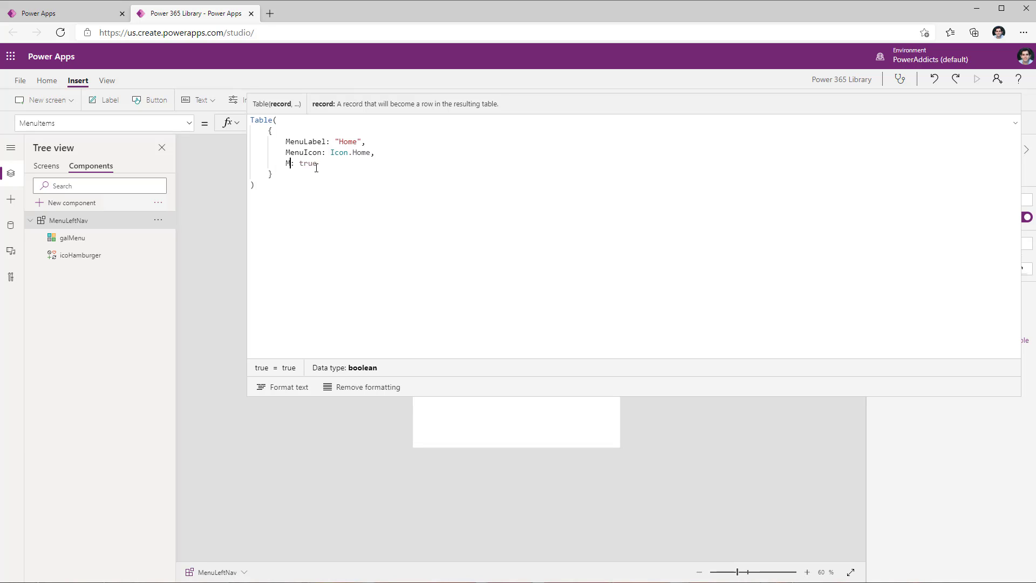
text(enu)
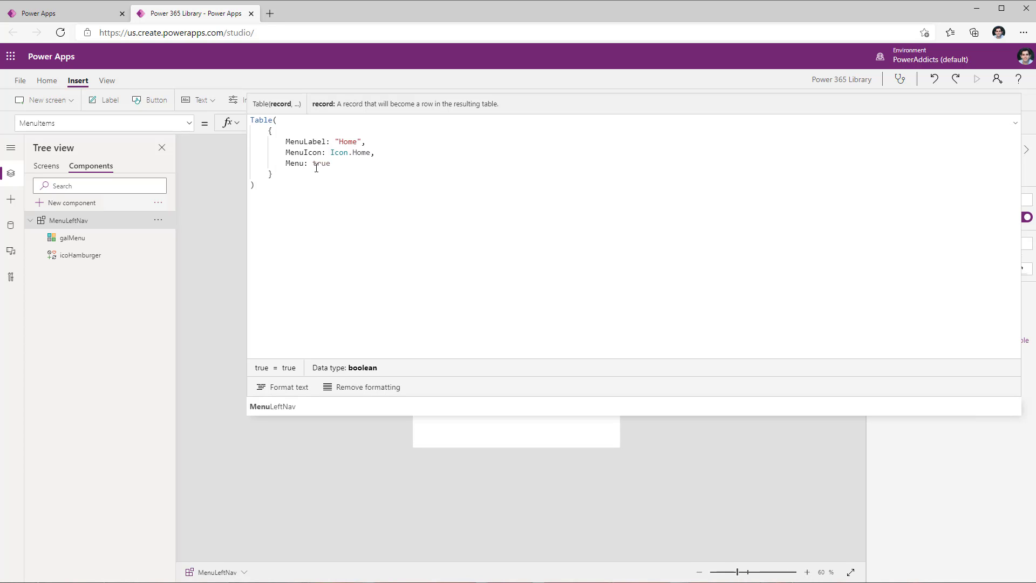
text(ScreenNa)
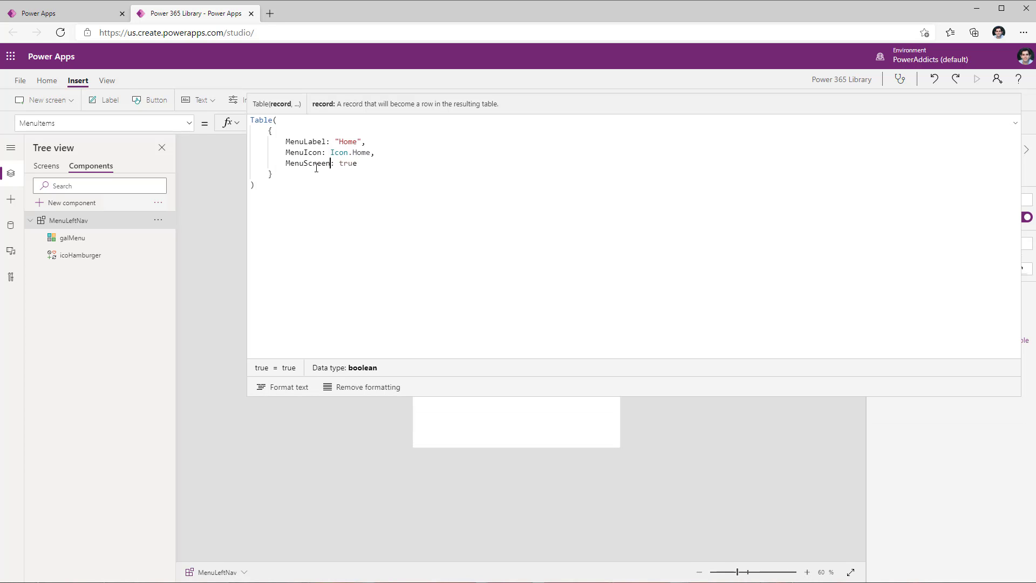
text(vigate)
double_click(386, 163)
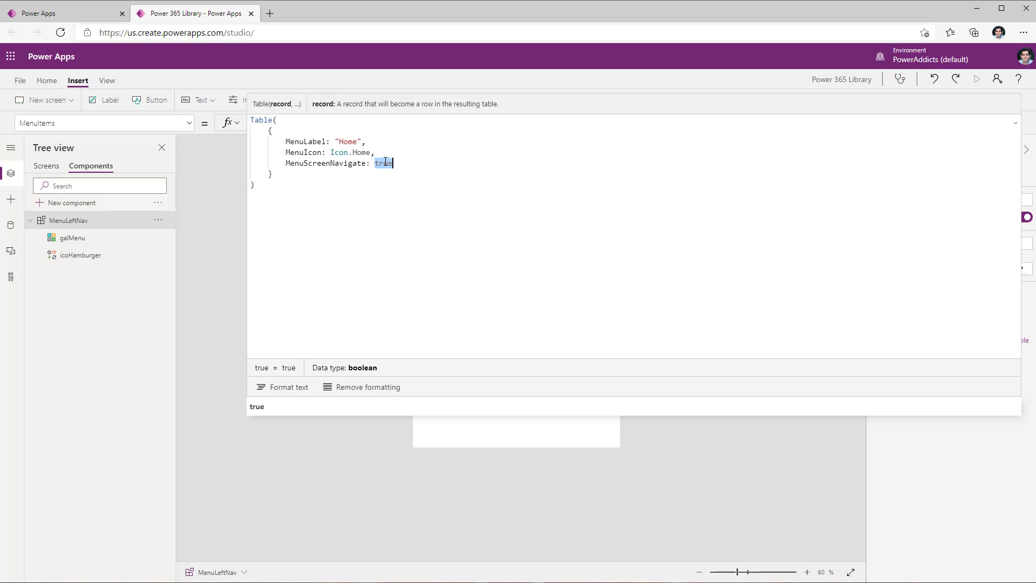
text(App.)
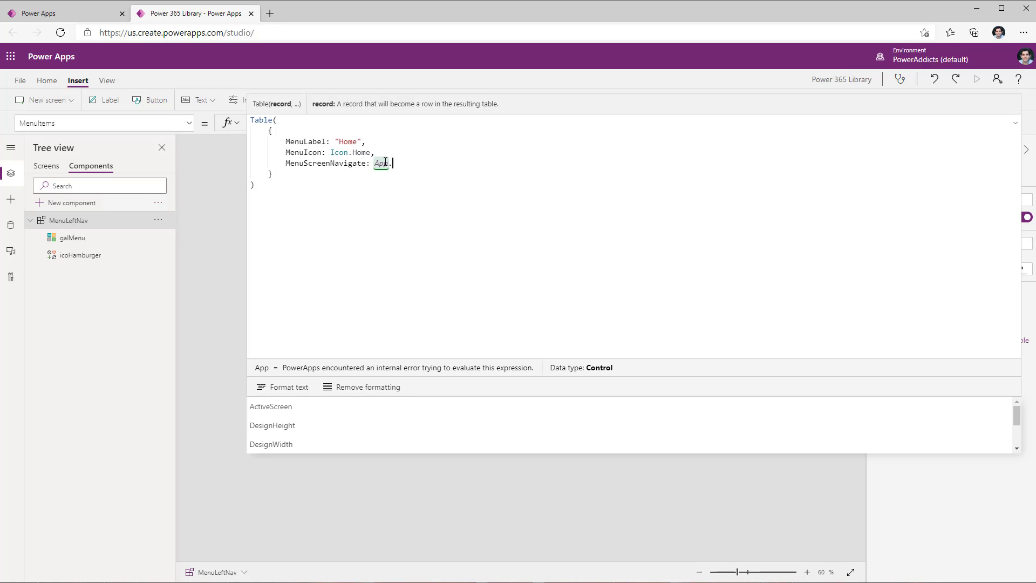
text(Ac)
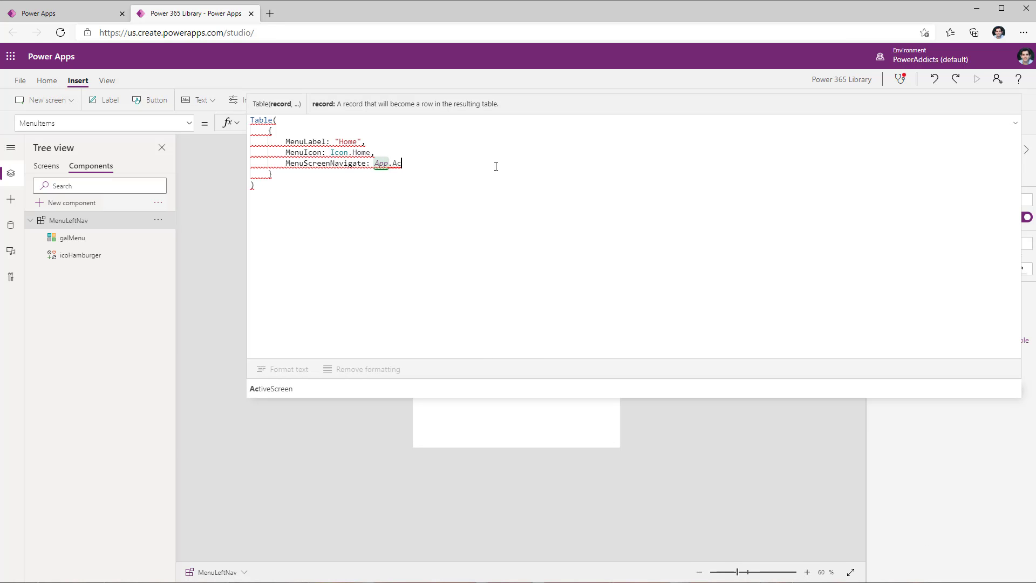
click(329, 389)
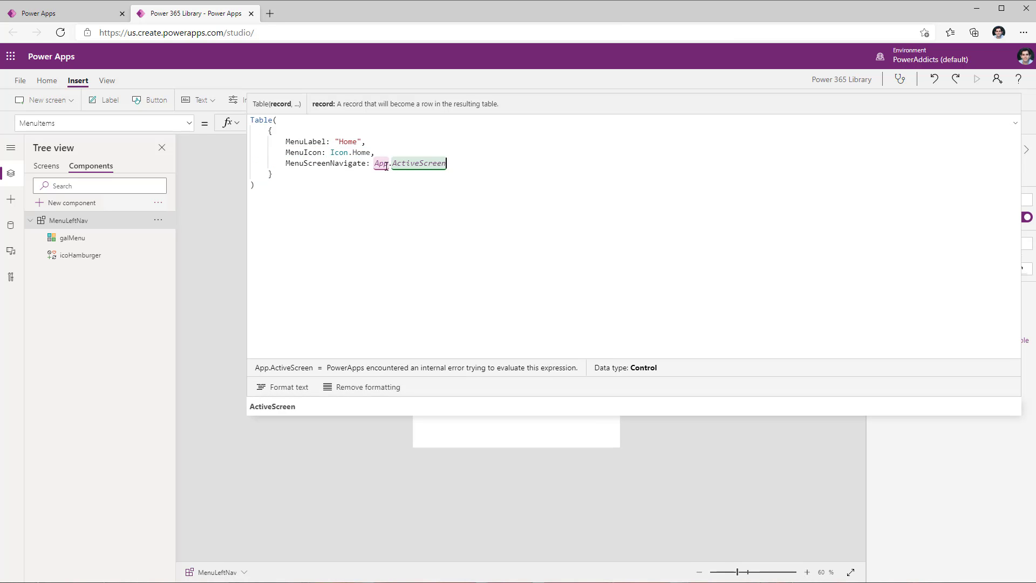
double_click(294, 168)
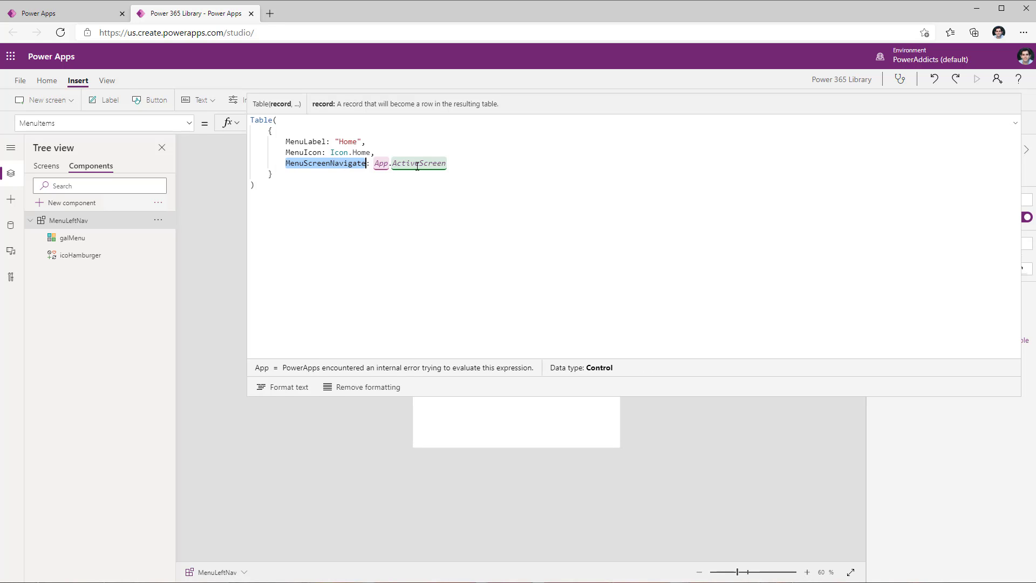
Step: Append a fourth field, MenuID: 1, to the Home record in the MenuItems table
click(450, 163)
text(,)
key(shift+Return)
text(Men)
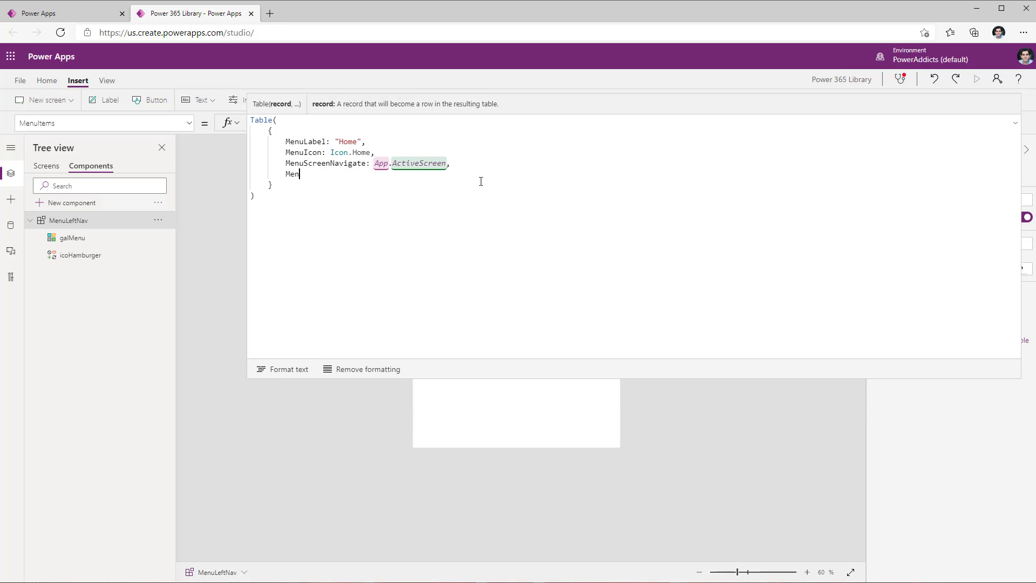
text(uID: 1)
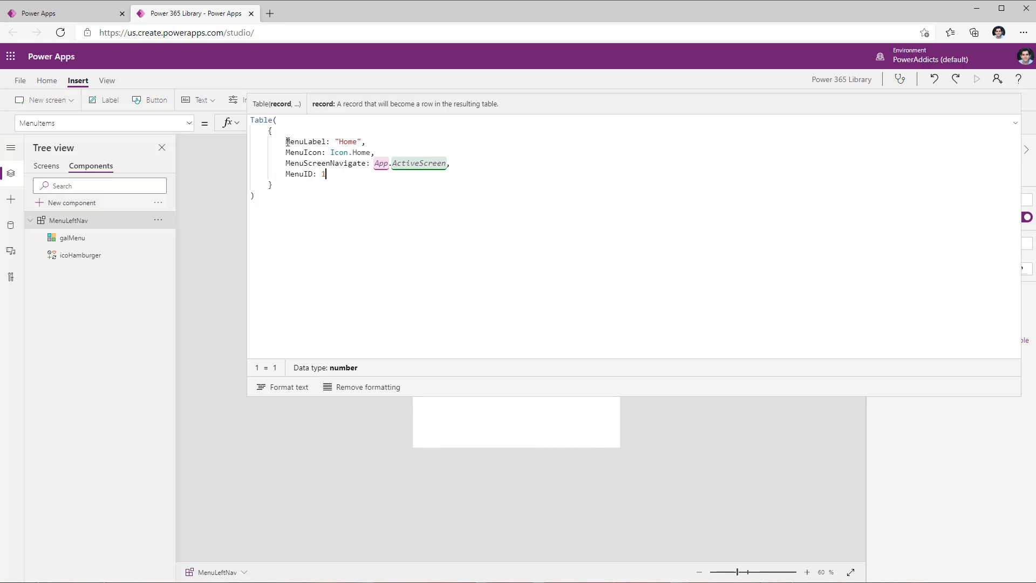
Step: Duplicate the Home record as a second one with MenuLabel "Currency", MenuIcon Icon.Currency and MenuID 2
drag(270, 131, 296, 185)
key(ctrl+c)
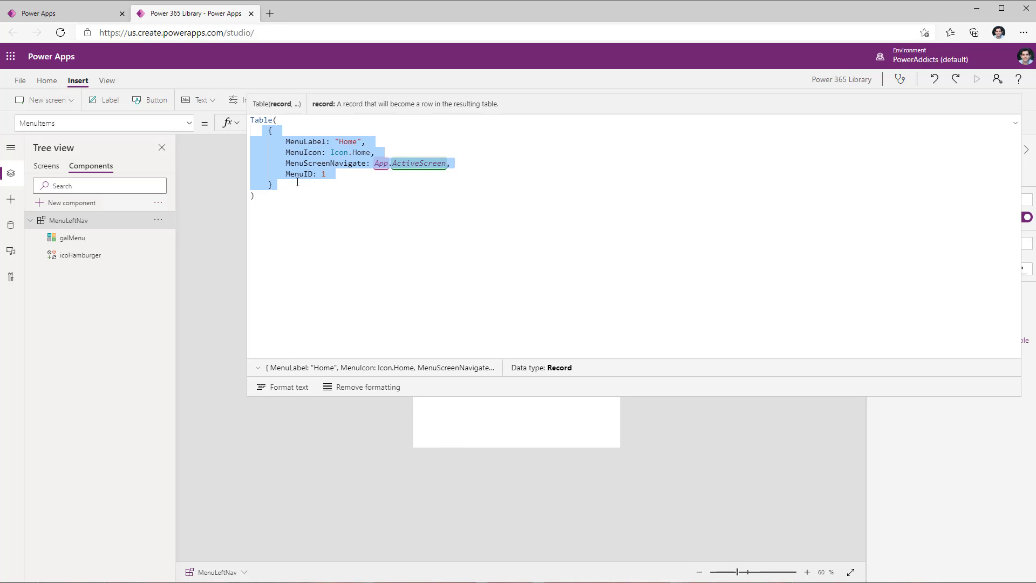
click(296, 184)
text(,)
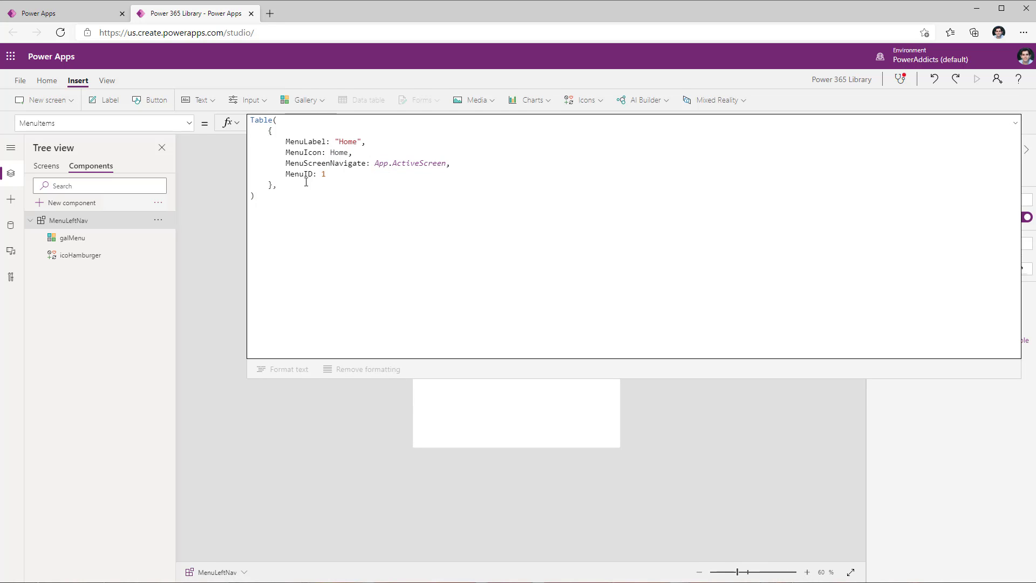
key(ctrl+v)
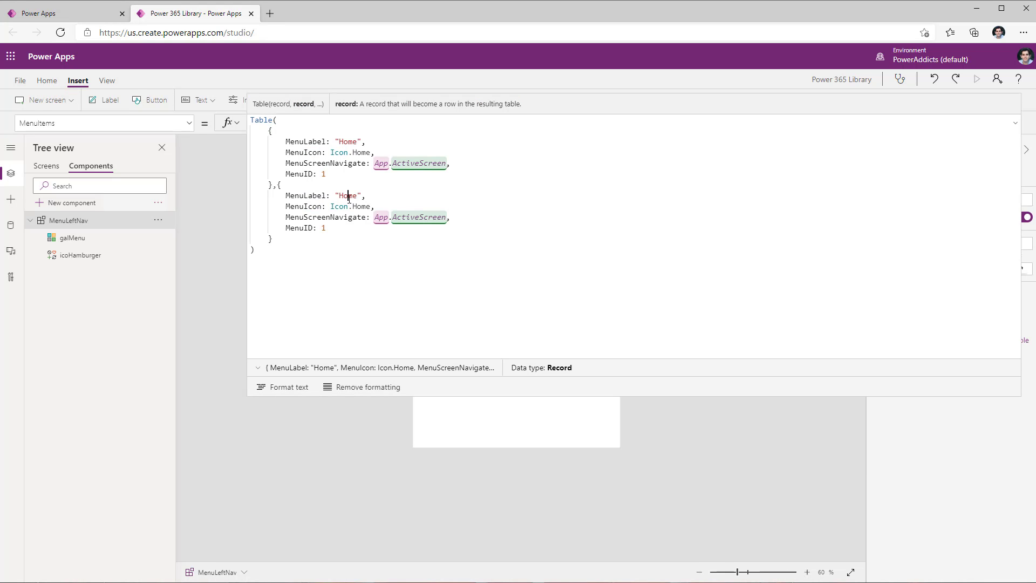
double_click(348, 196)
text(con.Currency)
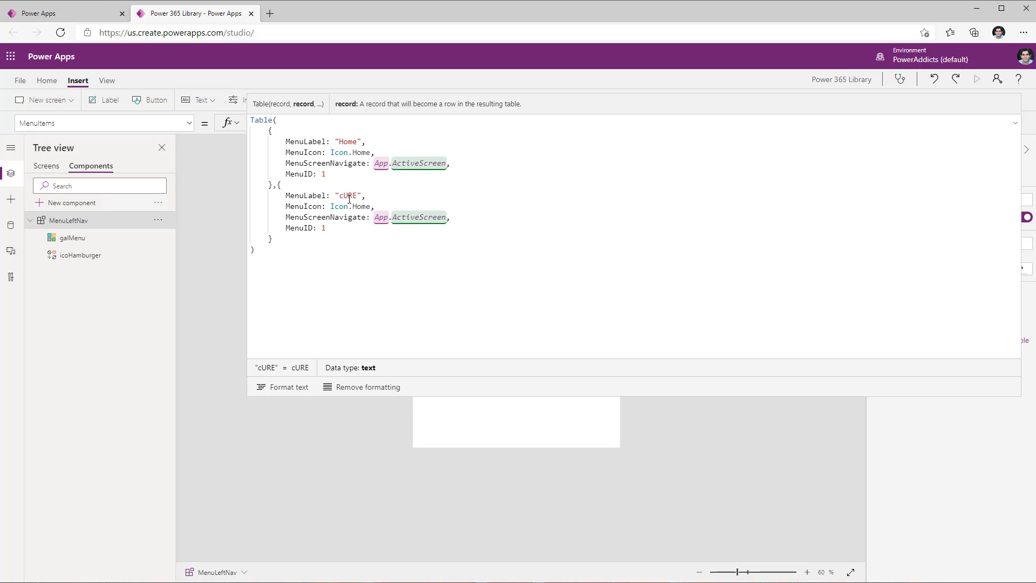
double_click(362, 206)
text(Currency)
click(340, 233)
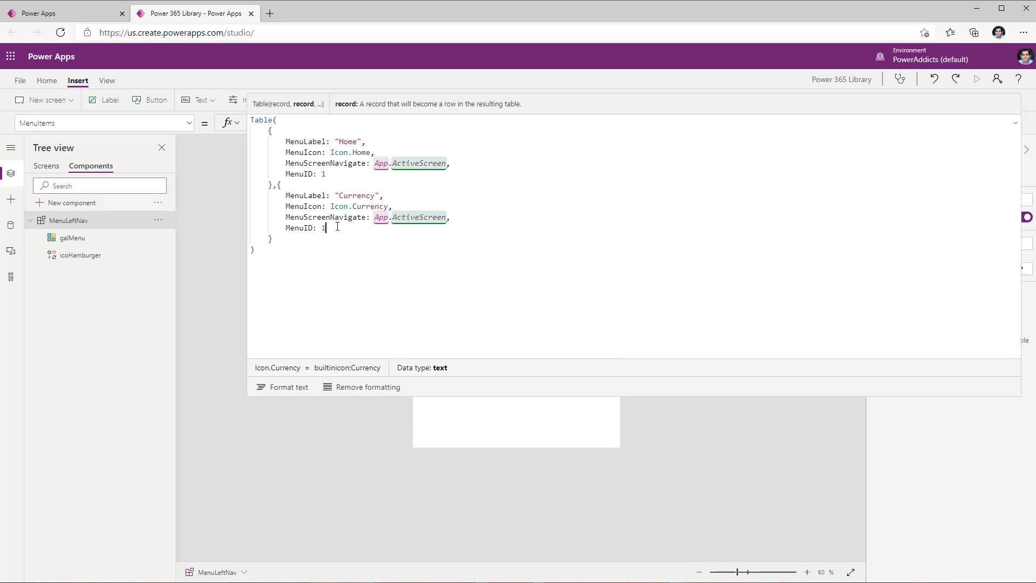
key(BackSpace)
text(2)
Step: Duplicate the Currency record as a third with MenuLabel "Document", MenuIcon Icon.DocumentPDF and MenuID 3, and format the table formula
drag(267, 184, 292, 241)
key(ctrl+c)
click(300, 238)
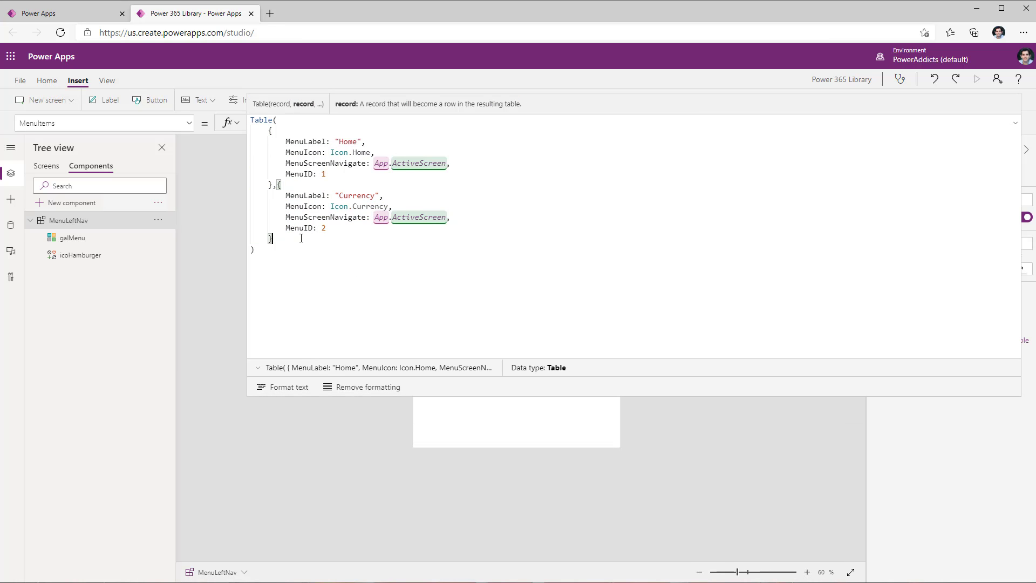
key(ctrl+v)
double_click(370, 250)
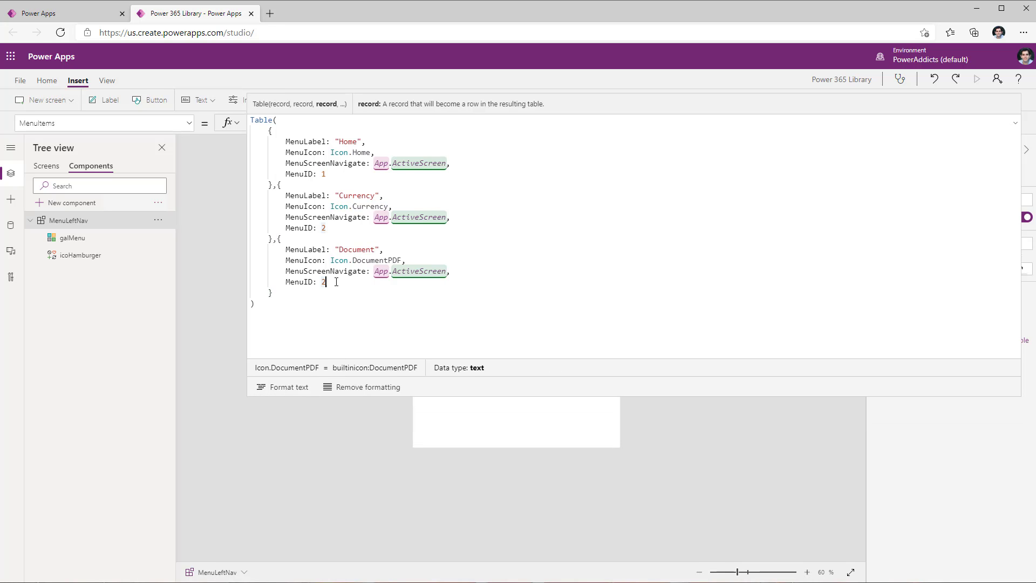
click(336, 282)
key(BackSpace)
text(3)
click(289, 388)
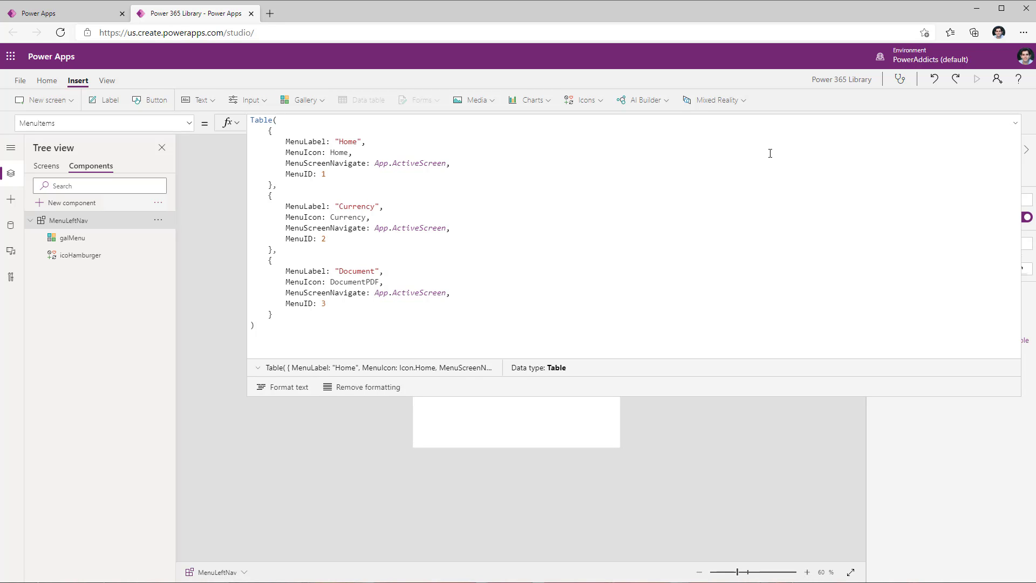
click(1016, 123)
Step: Insert a rectangle into the galMenu gallery template and shape it into a bar 6 wide and 48 high at position 0, 0
click(110, 238)
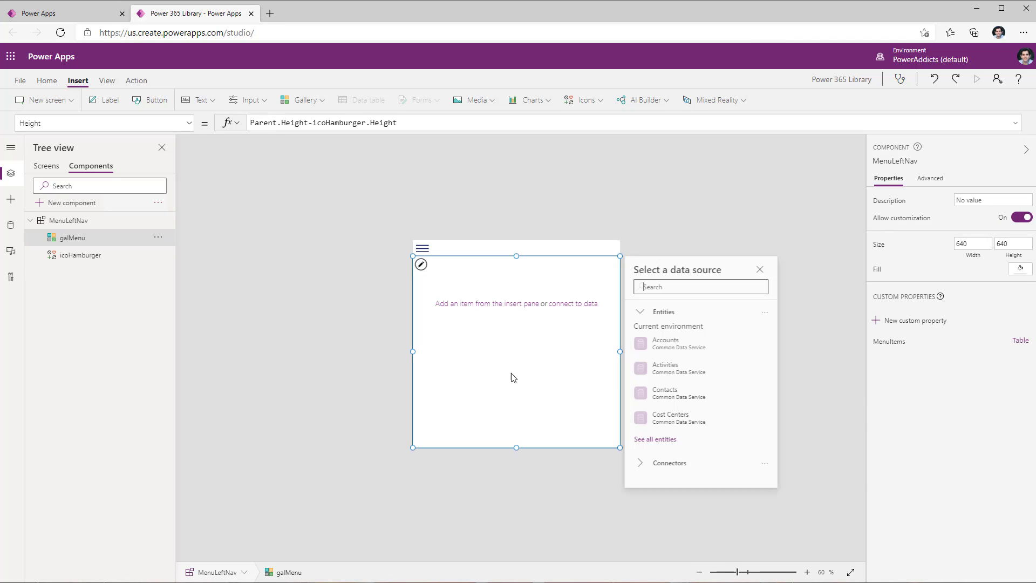
click(424, 267)
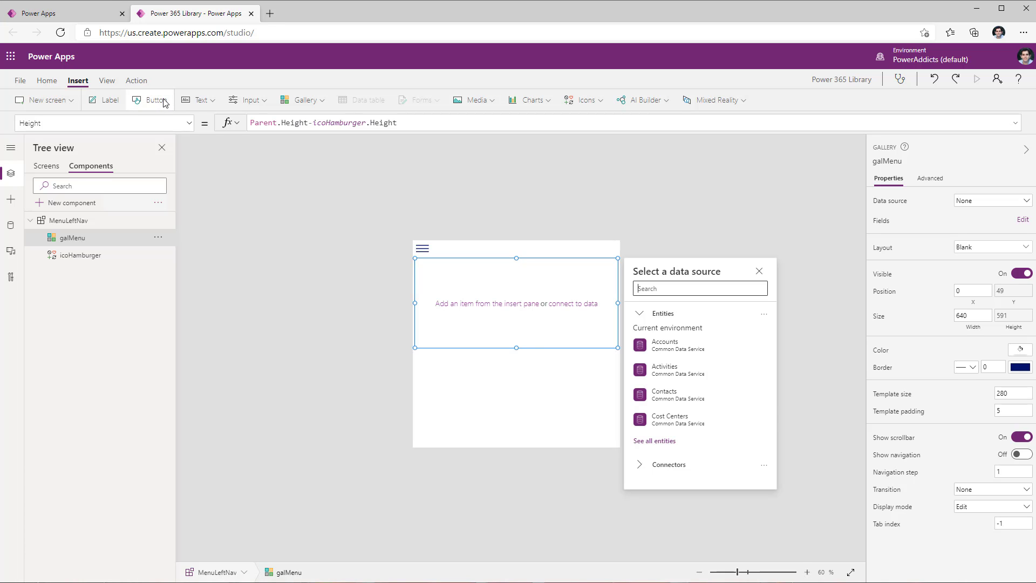
click(600, 101)
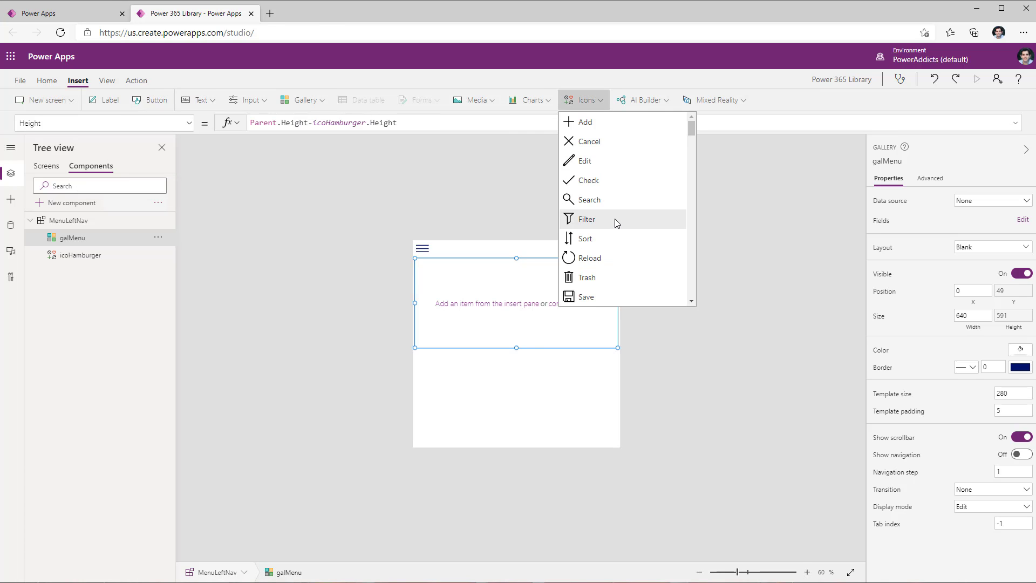
scroll(614, 219, down, 10)
scroll(615, 223, down, 5)
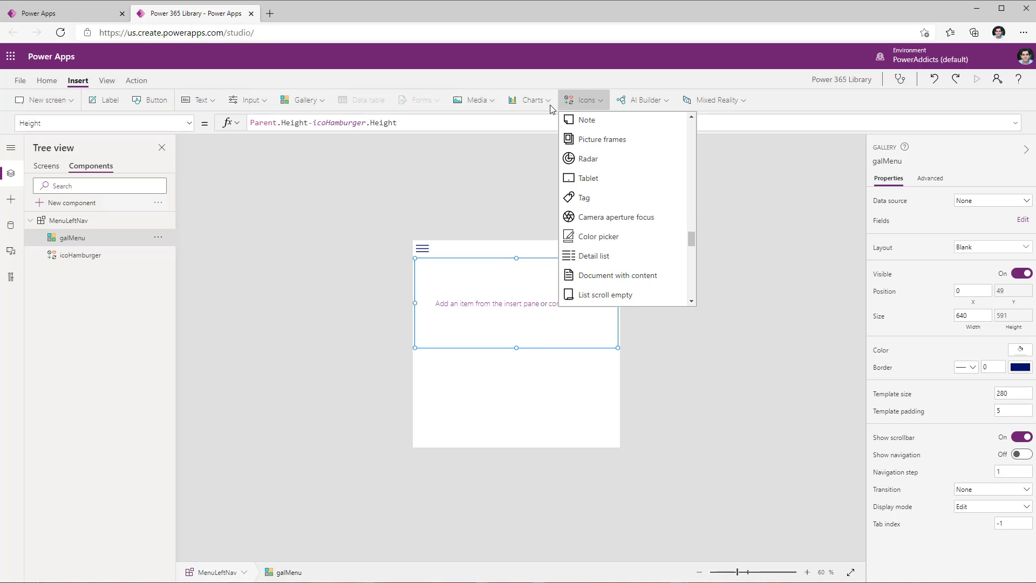
drag(693, 240, 691, 275)
click(598, 212)
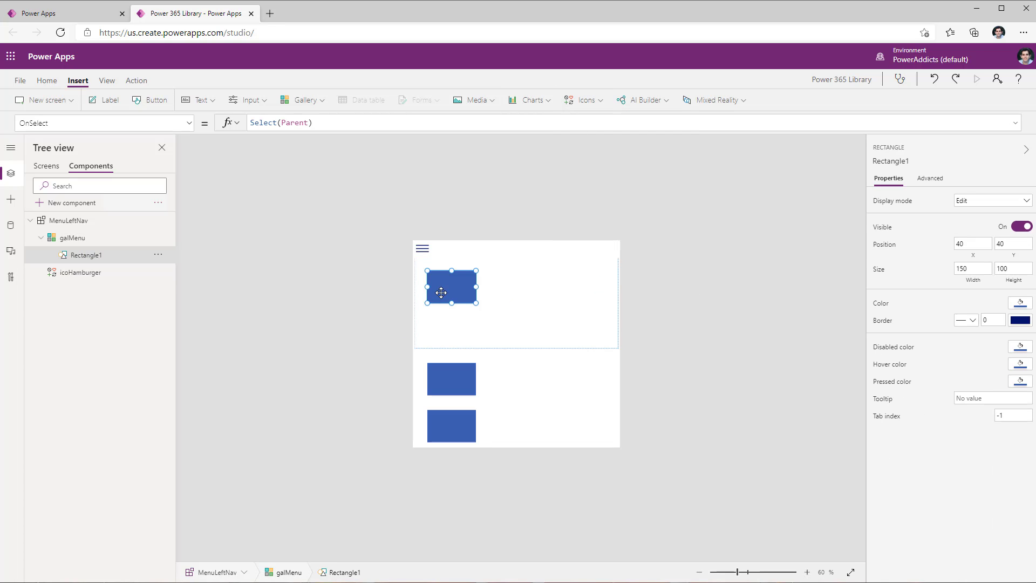
drag(467, 288, 413, 274)
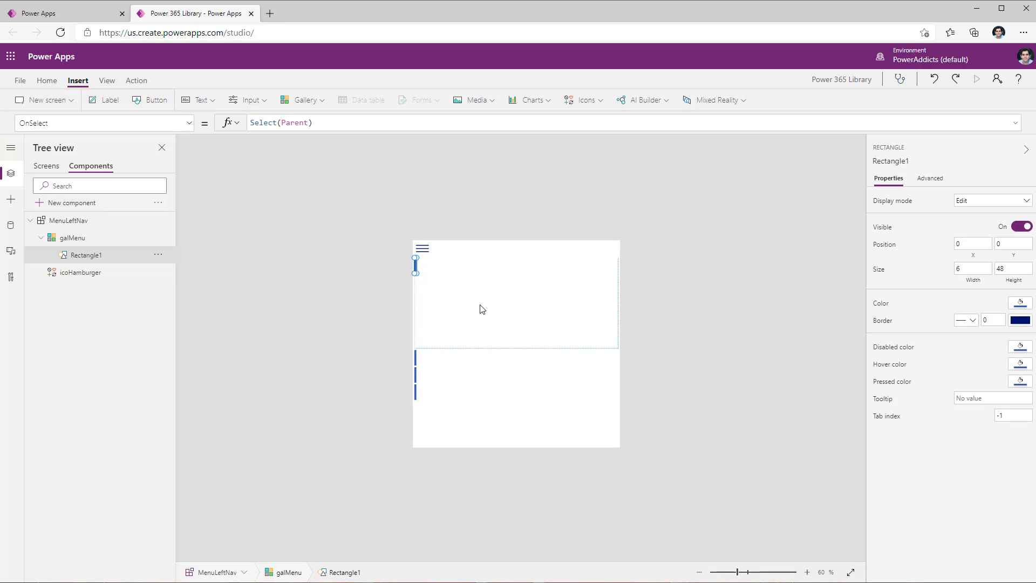
Step: Insert an Add icon beside the bar at X 6, Y 0, sized 62 by 48, with a padding of 10 on all sides
click(589, 106)
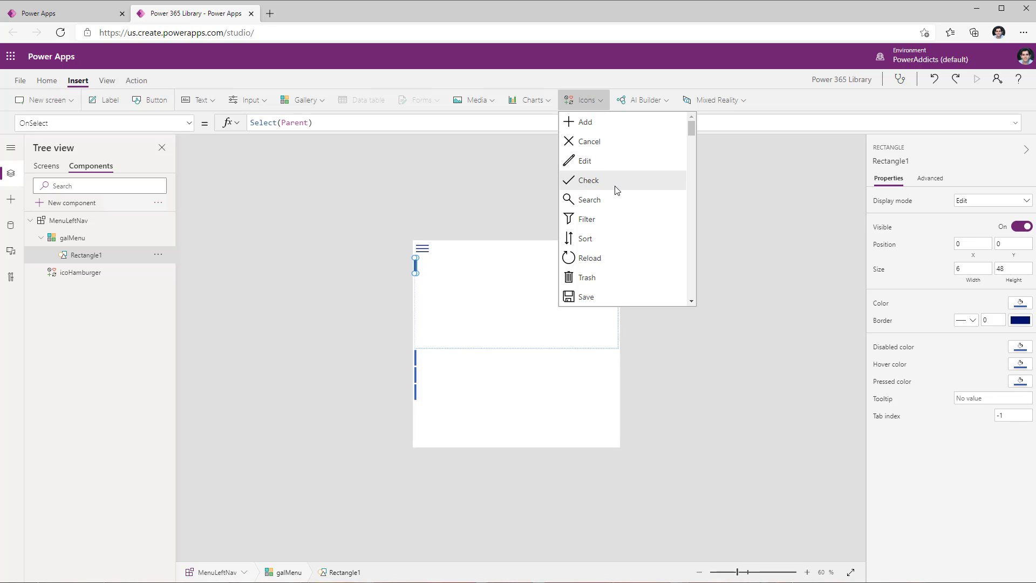
click(600, 131)
mouse_move(432, 270)
mouse_down()
mouse_move(422, 260)
mouse_move(436, 271)
mouse_up()
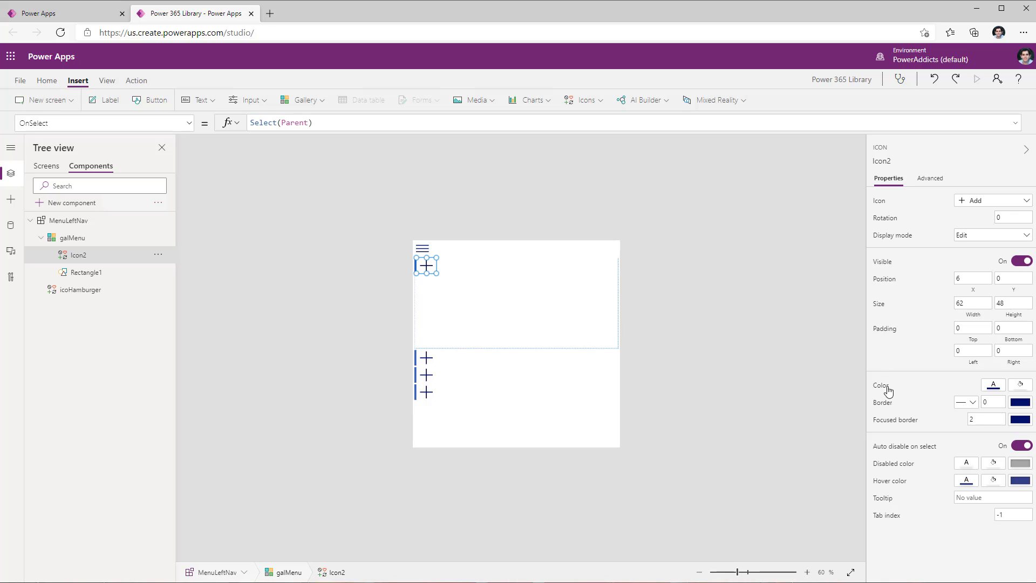
click(899, 331)
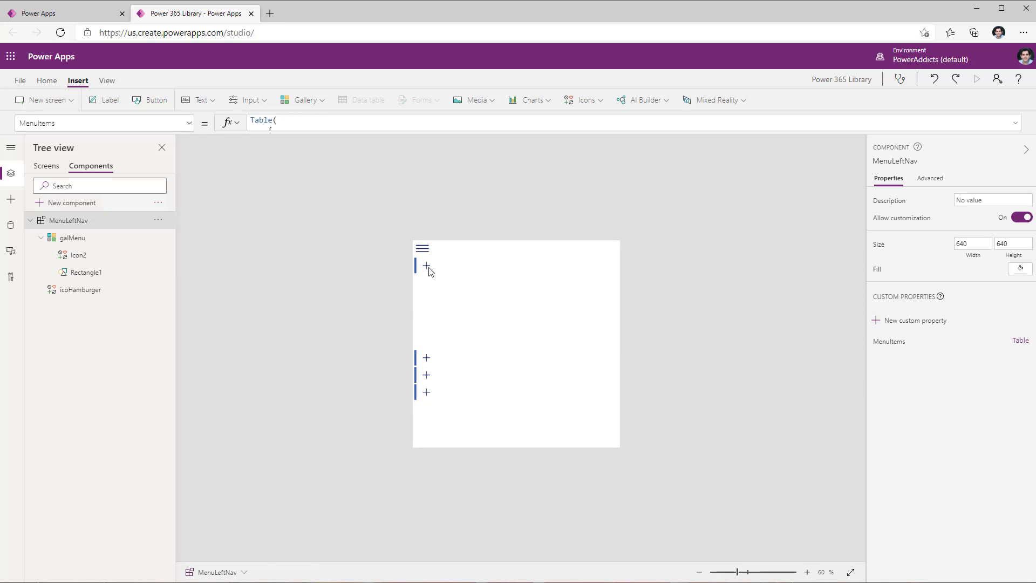
click(430, 268)
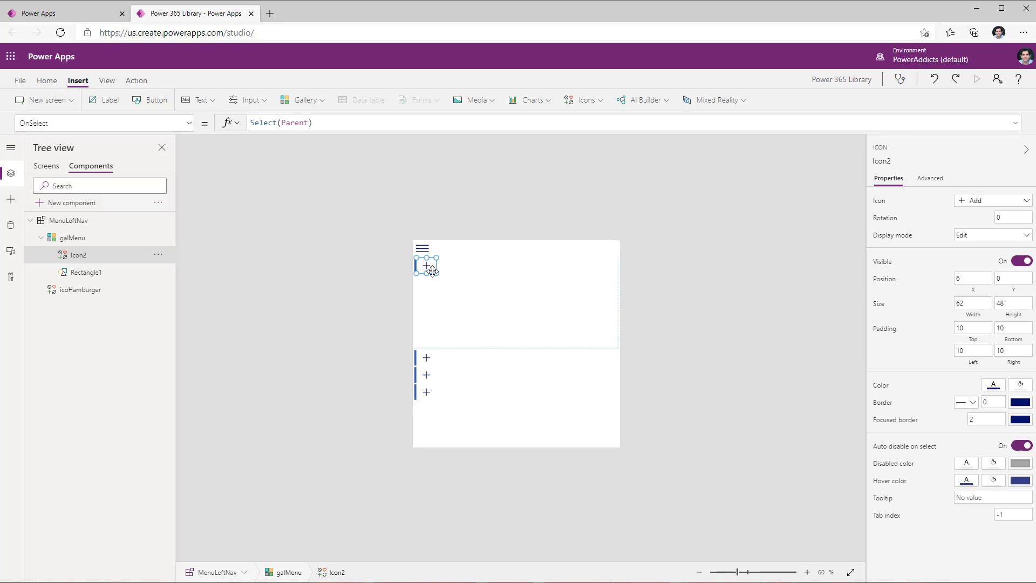
click(130, 273)
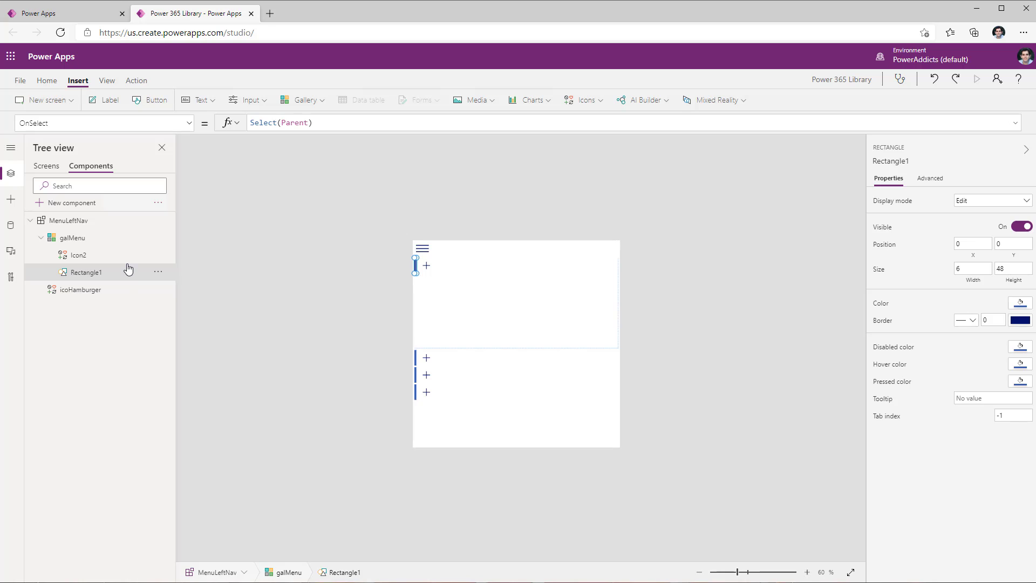
click(426, 265)
Step: Insert a text label into the galMenu template and place it beside the icon at X 68, Y 0
click(467, 269)
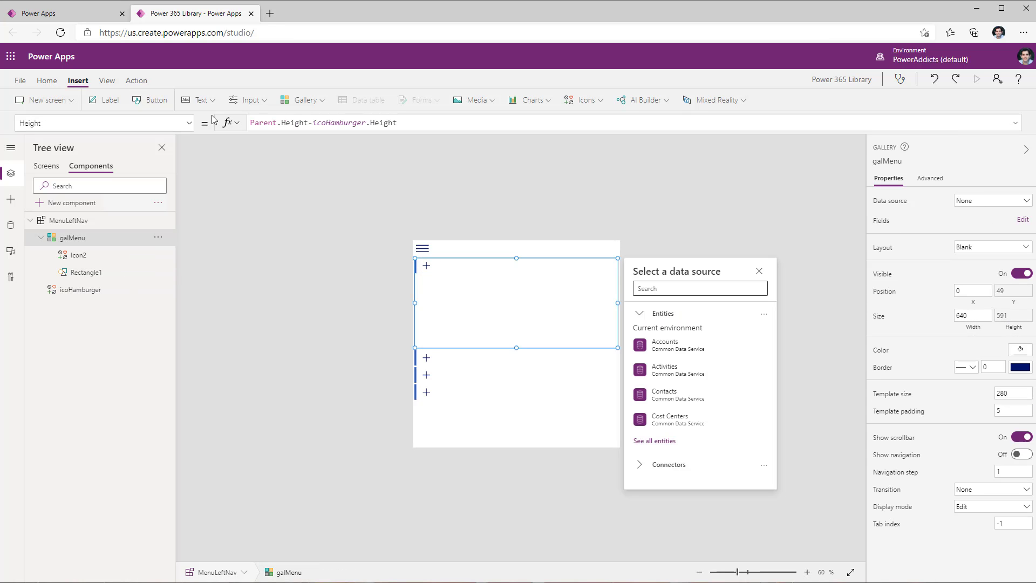
click(106, 100)
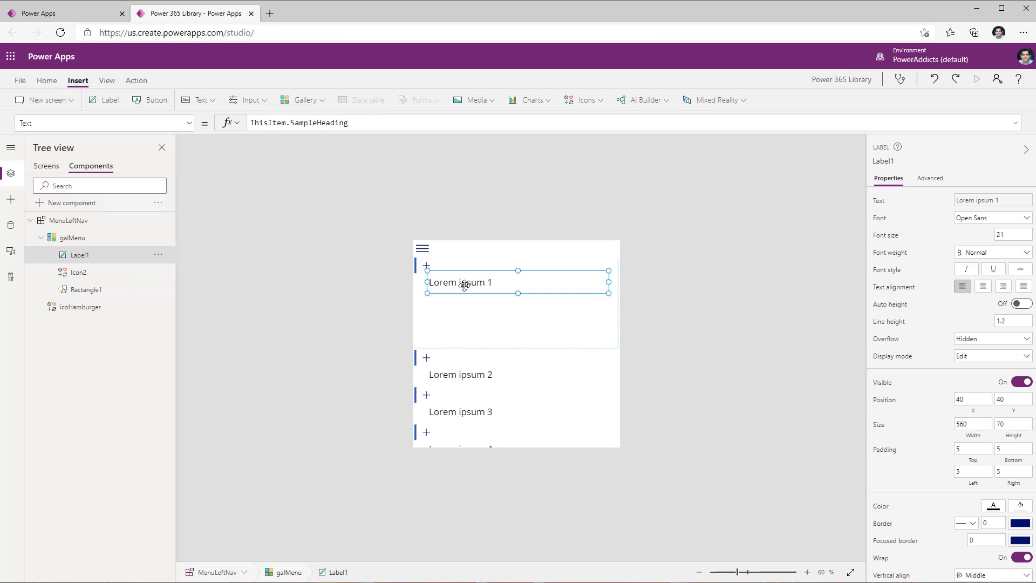
drag(463, 282, 475, 269)
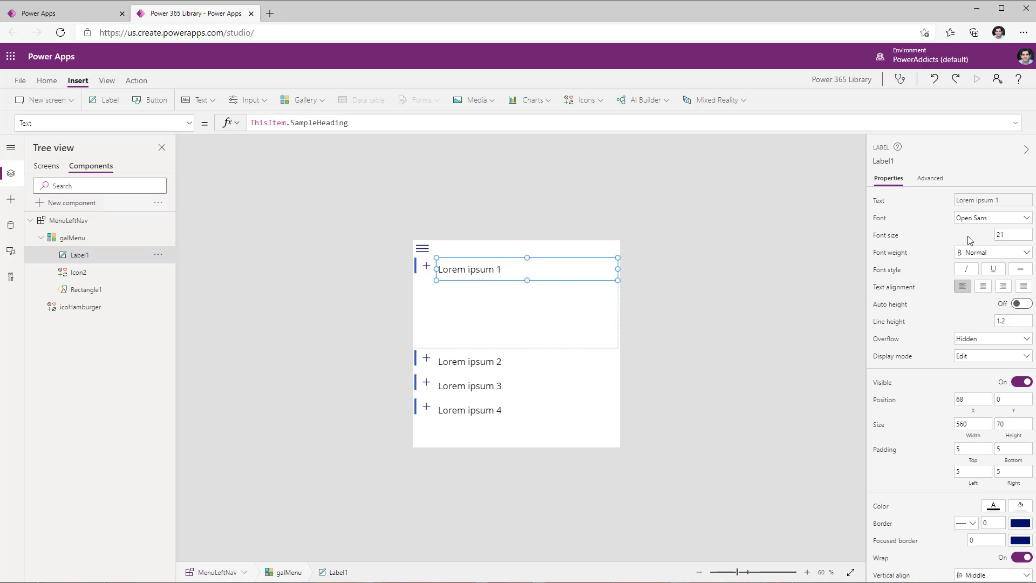
Step: Format the label with Lighter font weight and font size 14, and fit it to the row with auto height on at Y 7
click(981, 253)
click(978, 290)
click(998, 235)
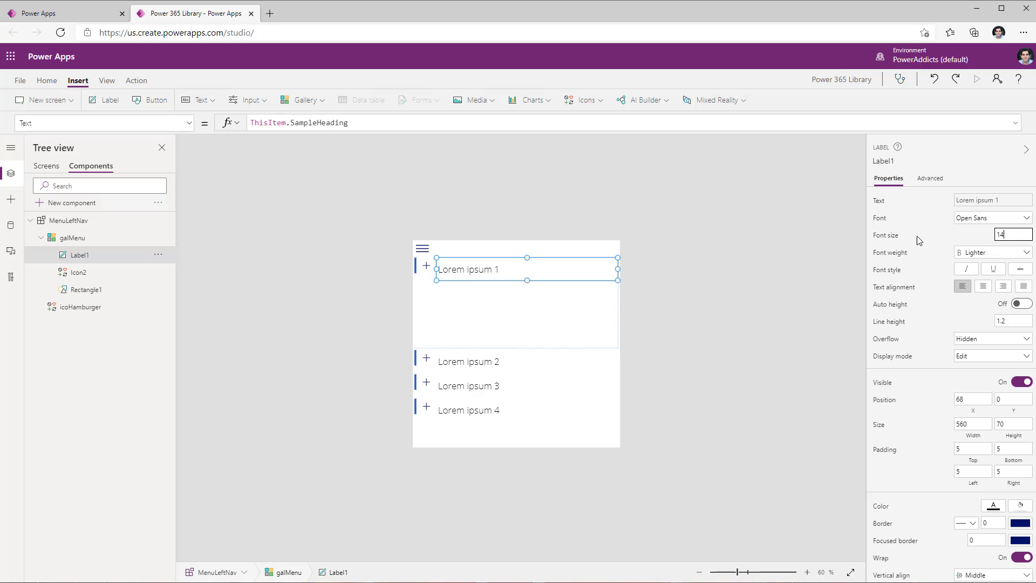
key(Return)
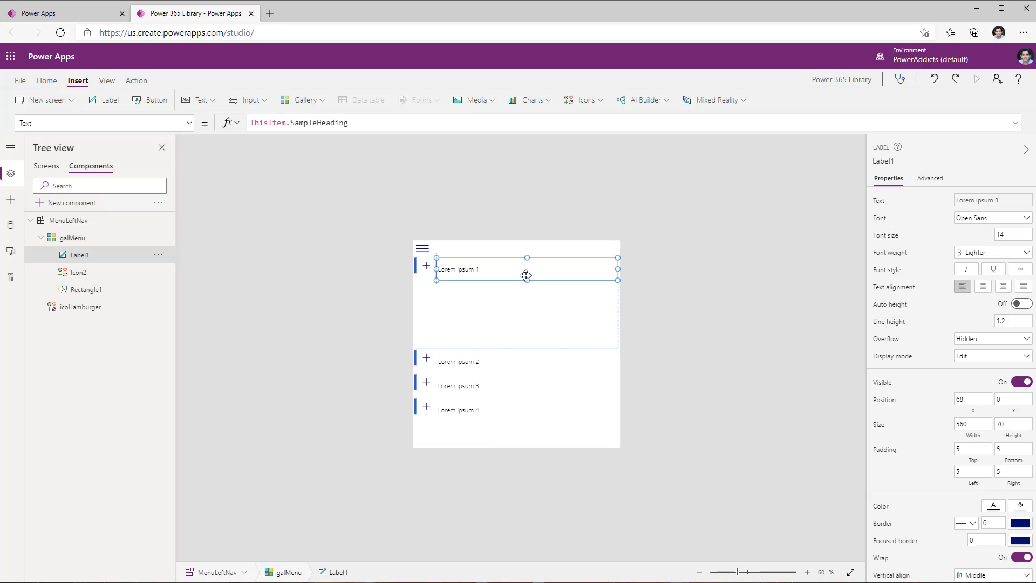
drag(526, 275, 527, 273)
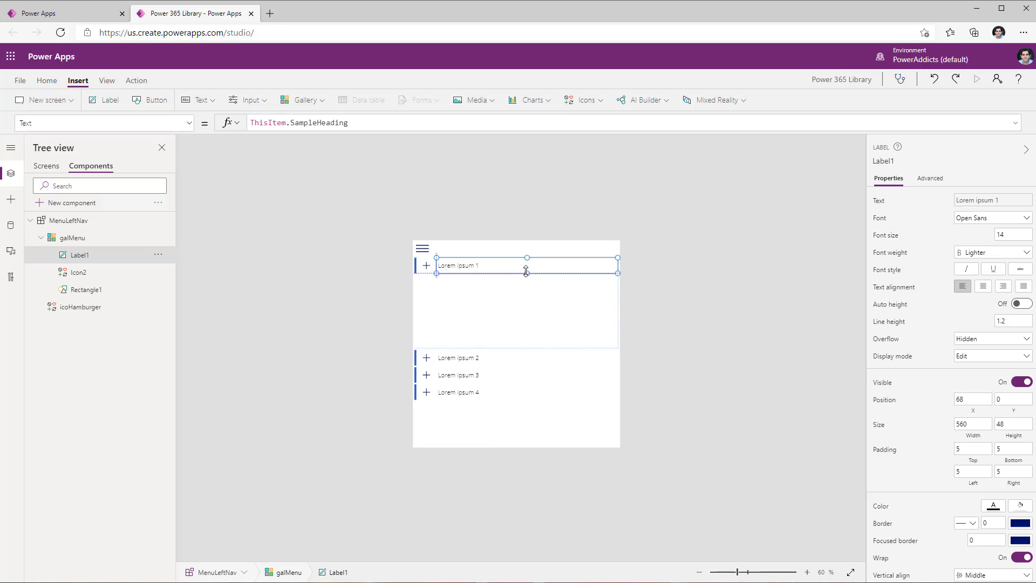
click(1020, 303)
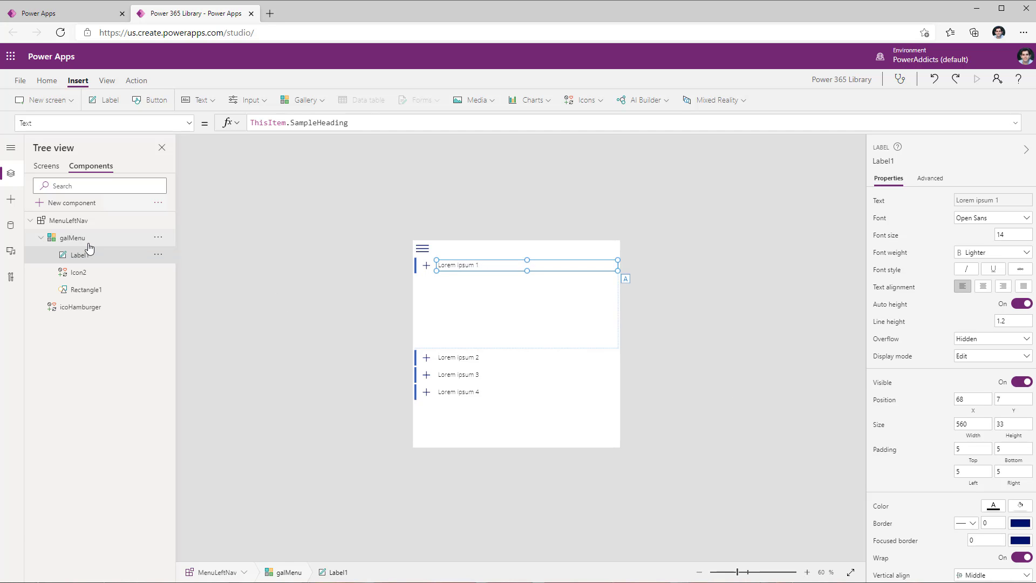
Step: Set the galMenu gallery's Items property to MenuLeftNav.MenuItems
click(124, 244)
click(187, 123)
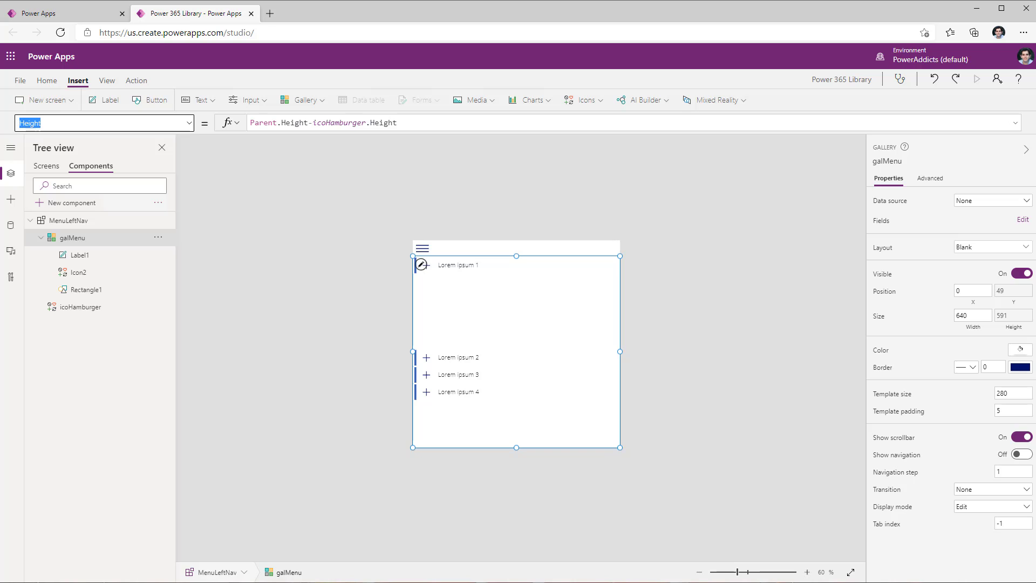
text(Items)
key(Return)
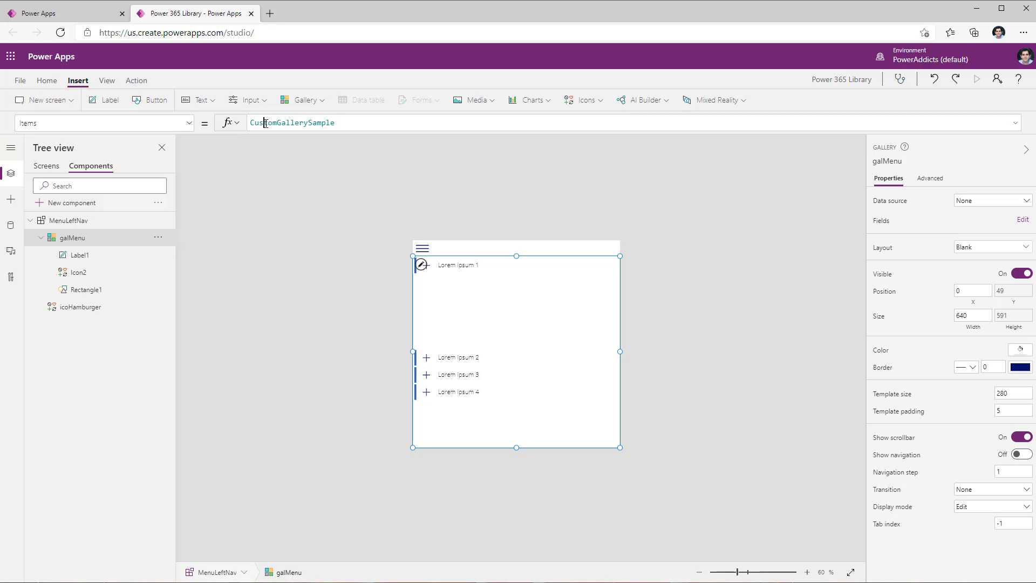
double_click(266, 123)
text(menul)
key(Tab)
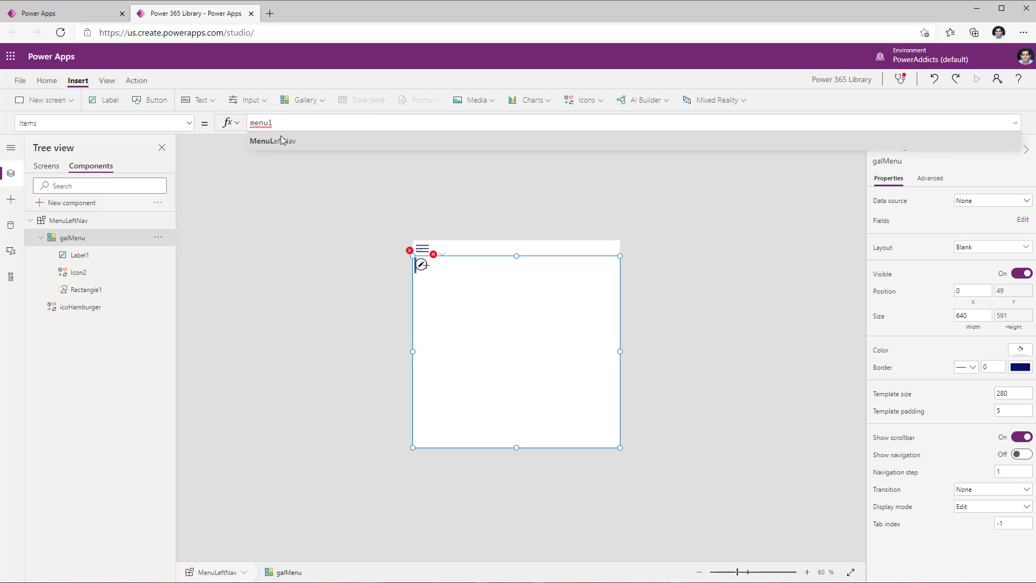
text(.)
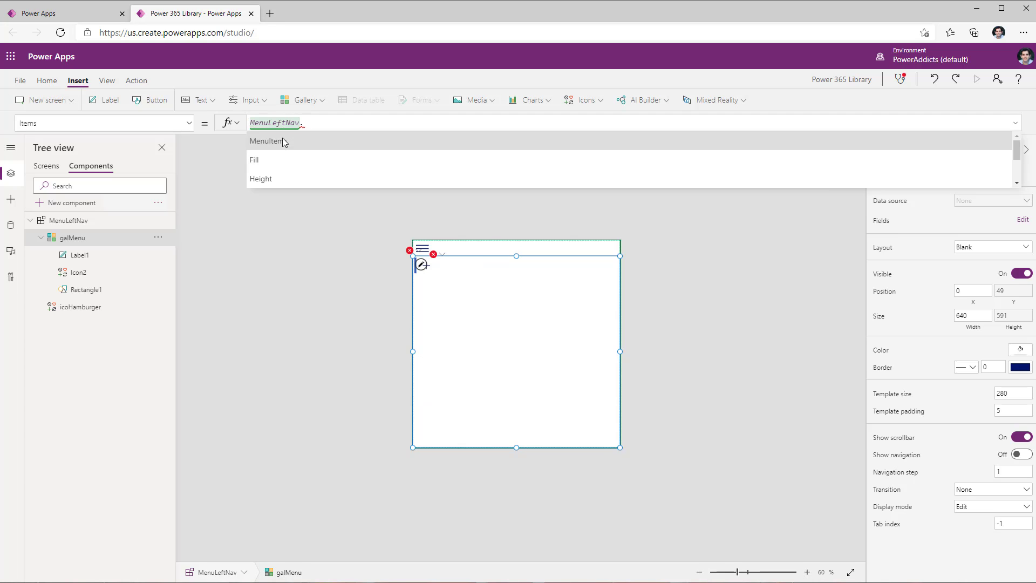
key(Tab)
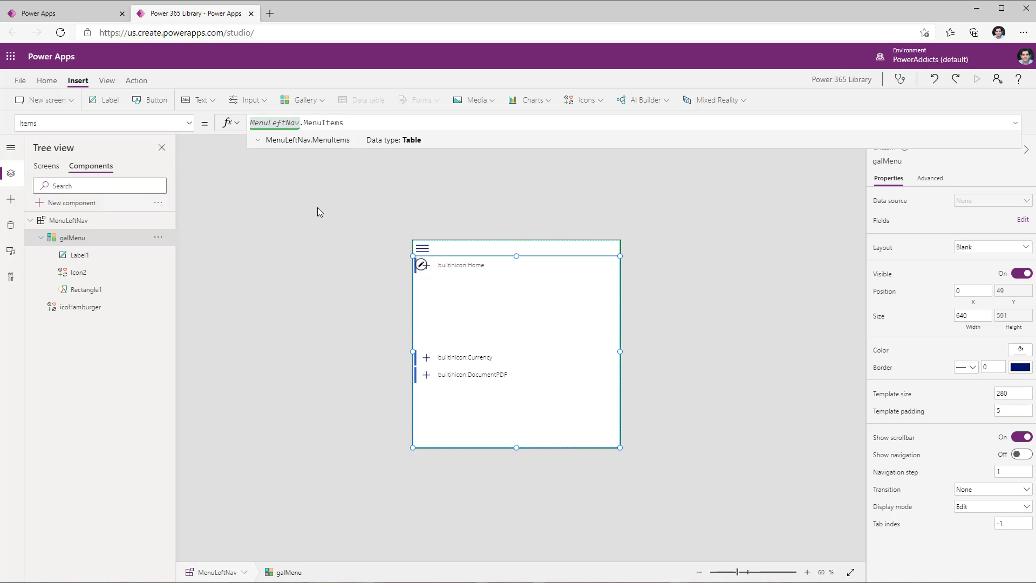
Step: Set the gallery label's Text property to ThisItem.MenuLabel
click(102, 255)
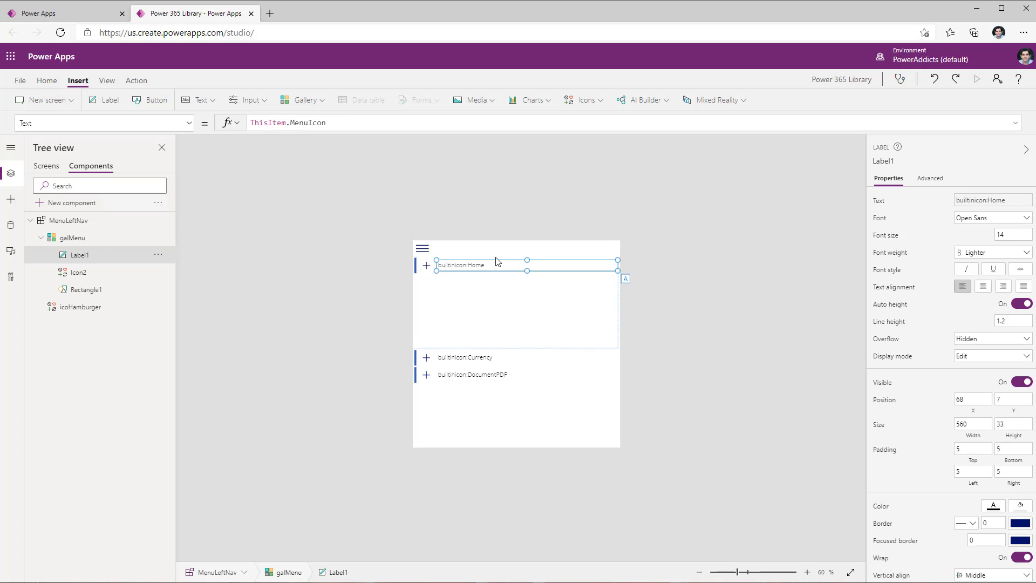
double_click(312, 122)
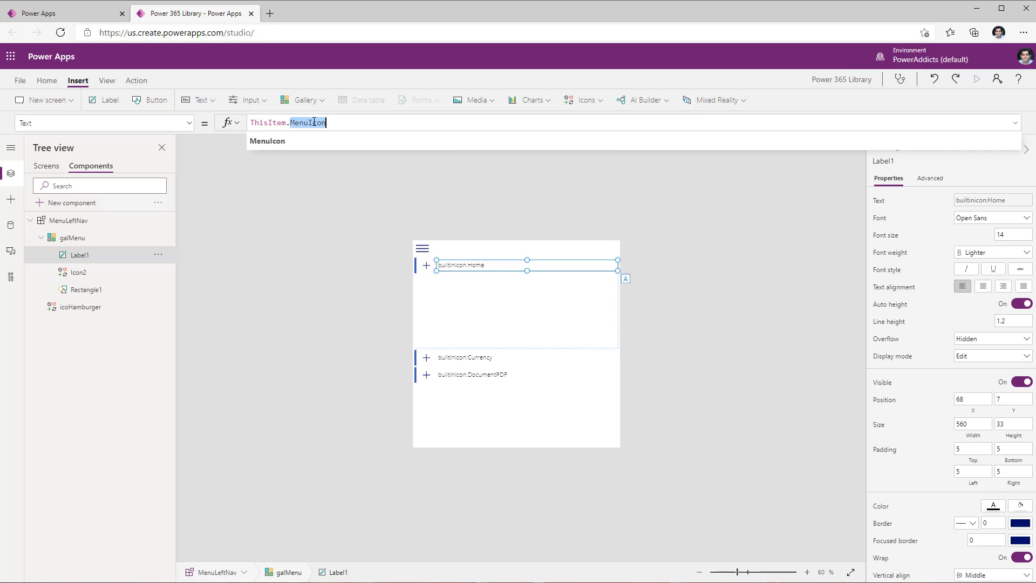
text(menu)
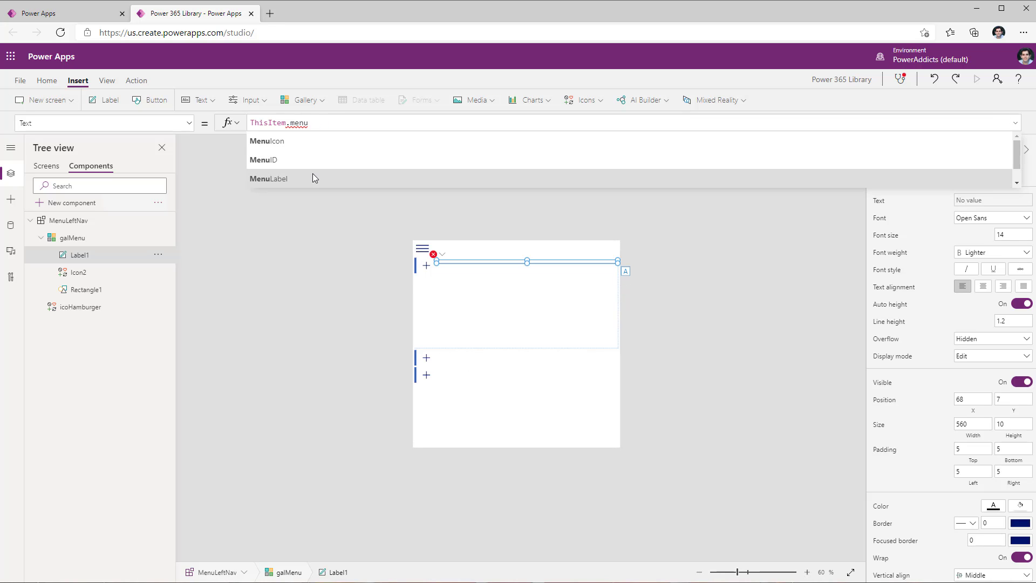
click(312, 174)
Step: Set the Icon property of the gallery's Add icon to ThisItem.MenuIcon
click(429, 266)
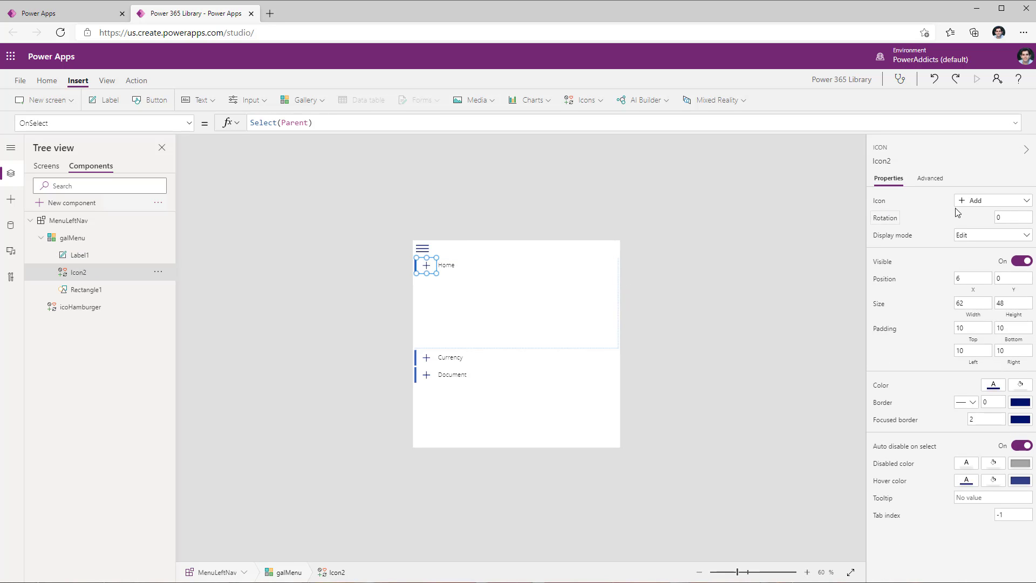
click(879, 200)
click(282, 122)
key(ctrl+a)
text(thisit)
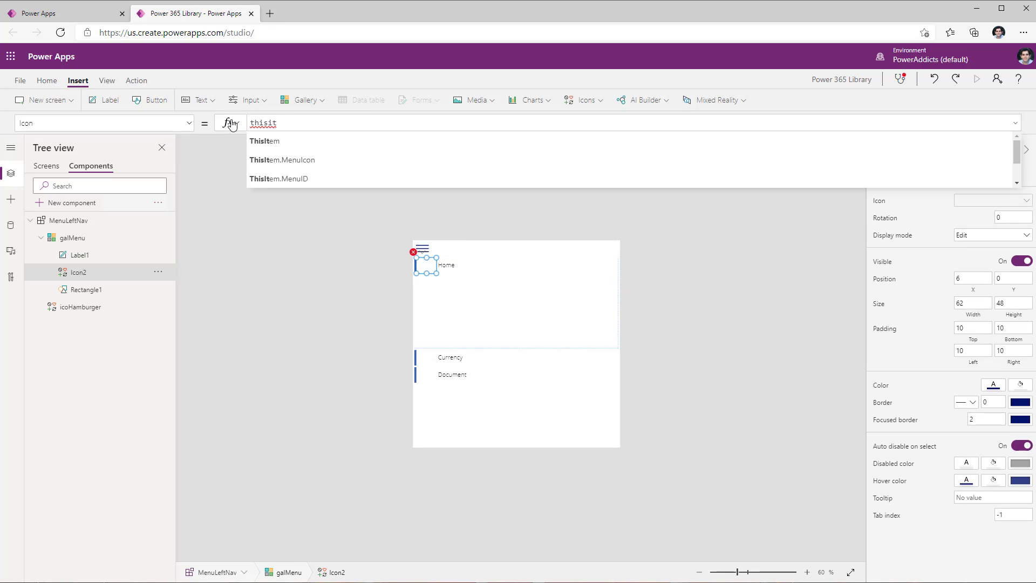
click(297, 140)
text(.men)
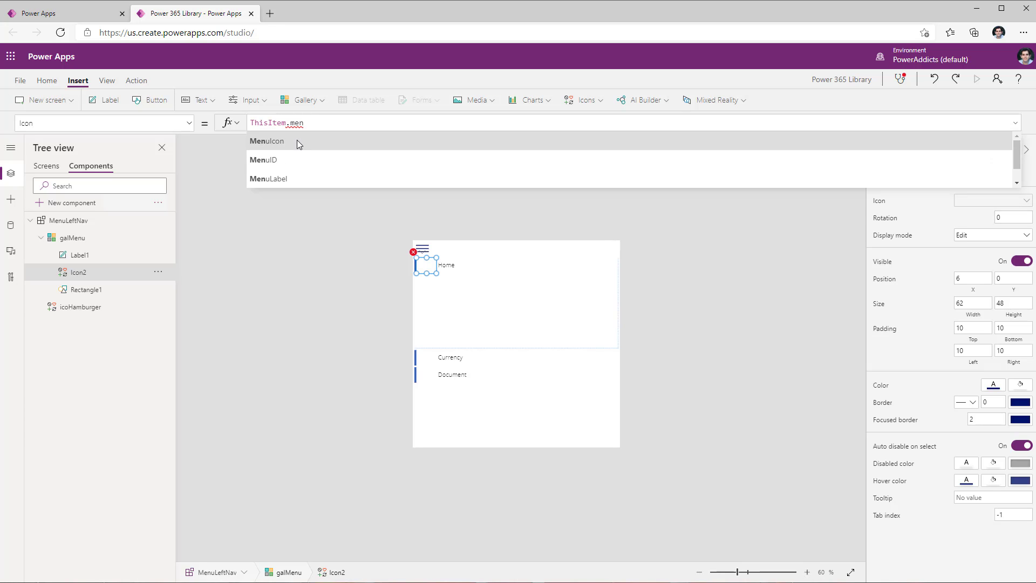
click(299, 147)
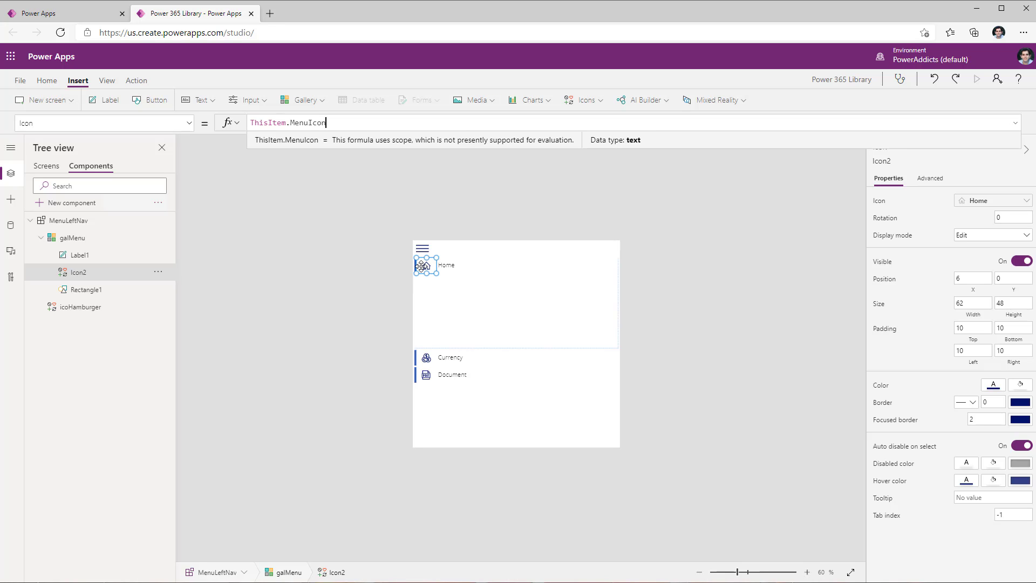
Step: Set the Visible property of the gallery's rectangle to ThisItem.MenuScreenNavigate = App.ActiveScreen
click(93, 292)
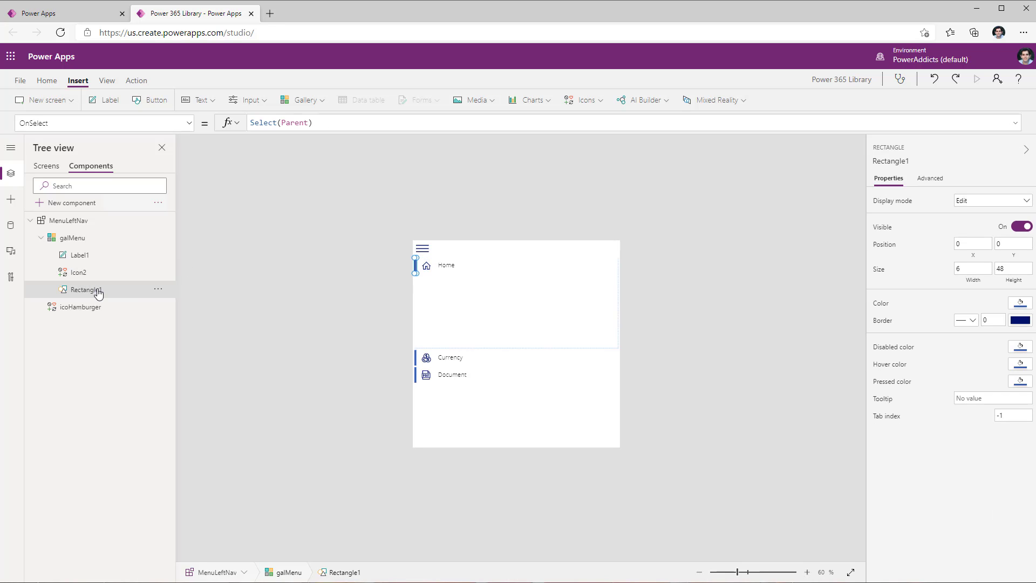
click(90, 124)
text(Visible)
key(Tab)
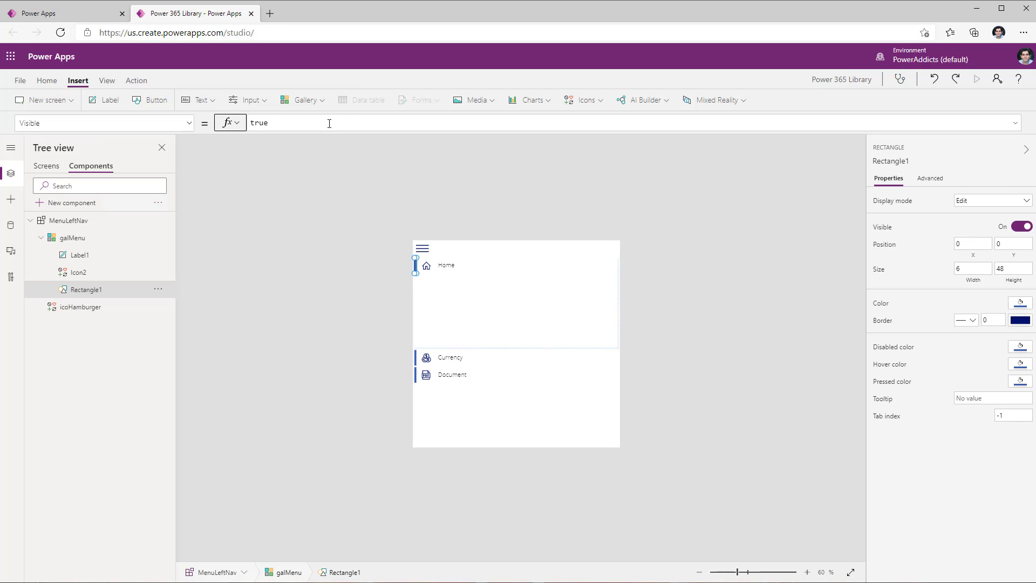
key(Tab)
text(thisi)
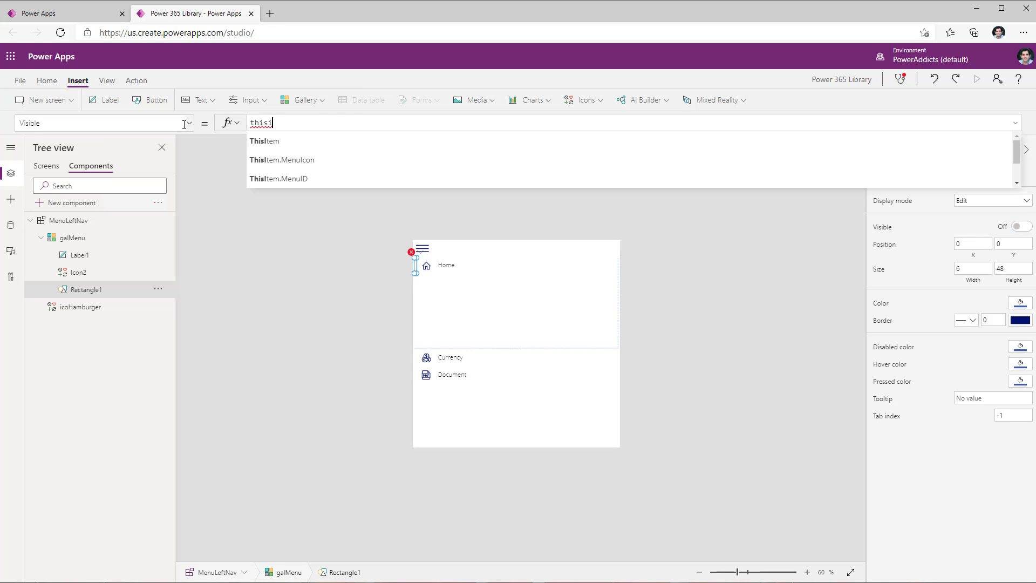
click(285, 139)
text(.men)
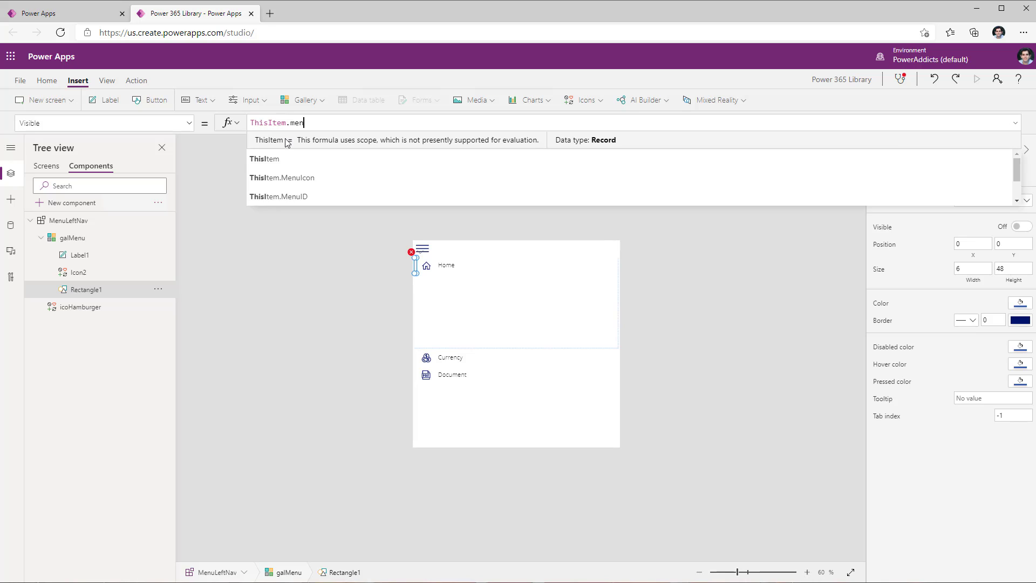
text(uscreen)
click(352, 138)
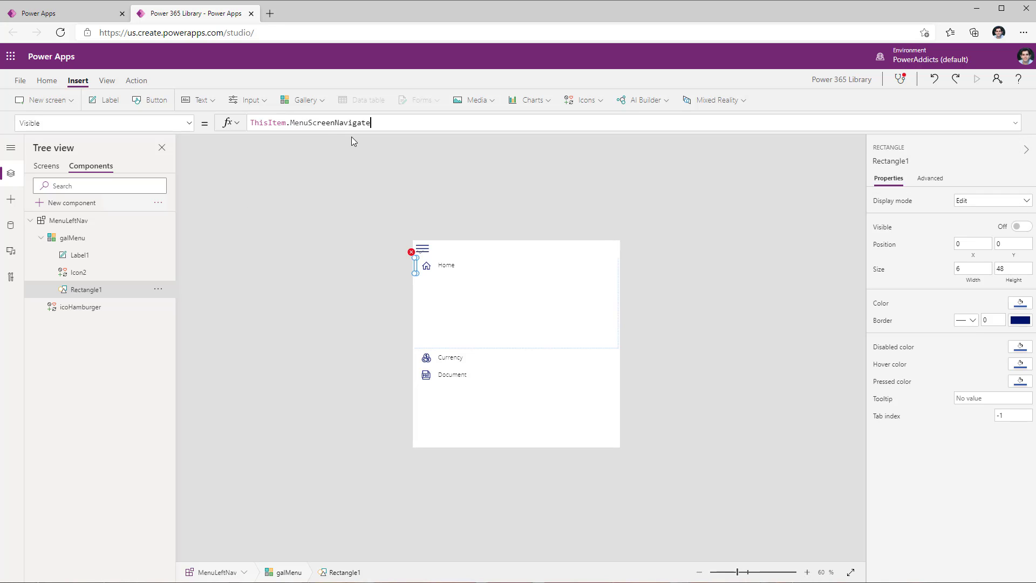
text(= App)
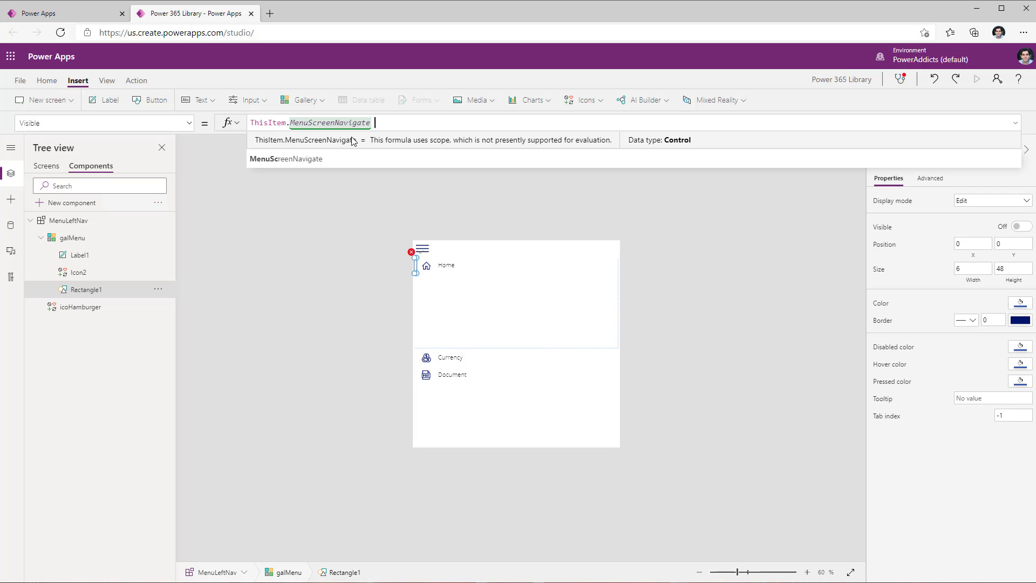
text(.ActiveScreen)
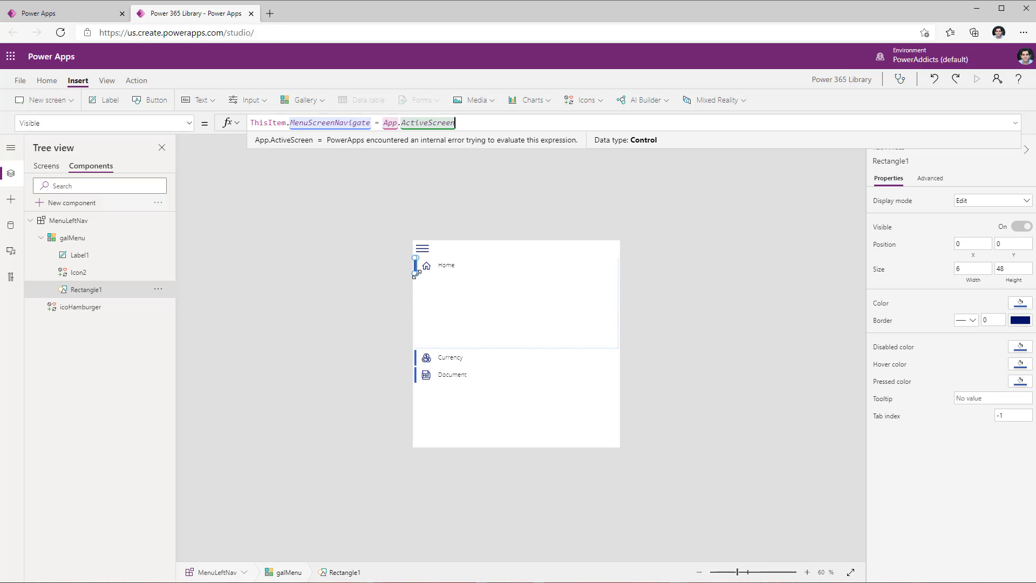
Step: Rename the gallery's rectangle as rectShape, its icon as icoMenu and its label as lblMenu
double_click(119, 289)
text(rec)
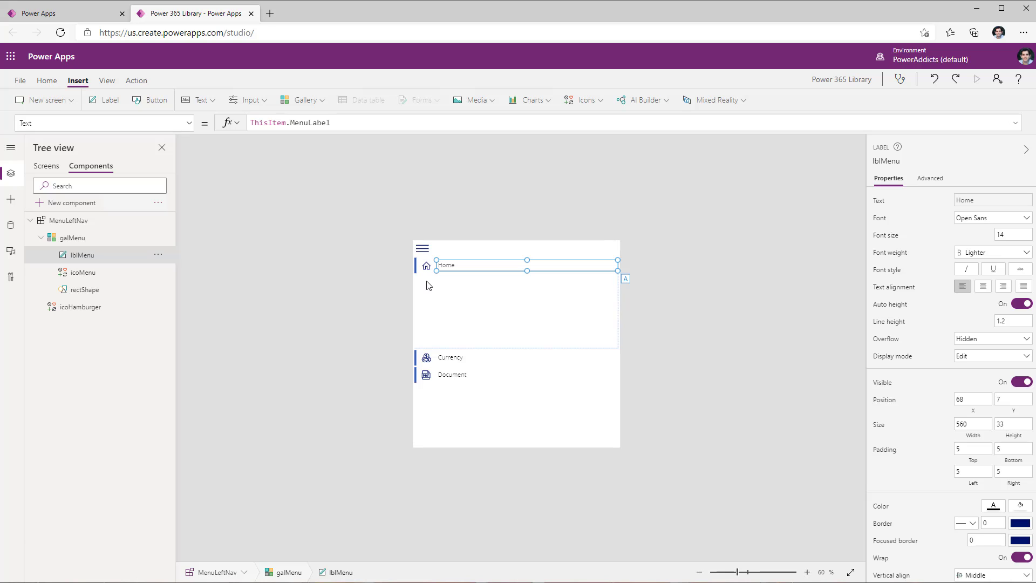
Step: Insert a button into the galMenu gallery and rename it btnClick
click(154, 100)
double_click(52, 258)
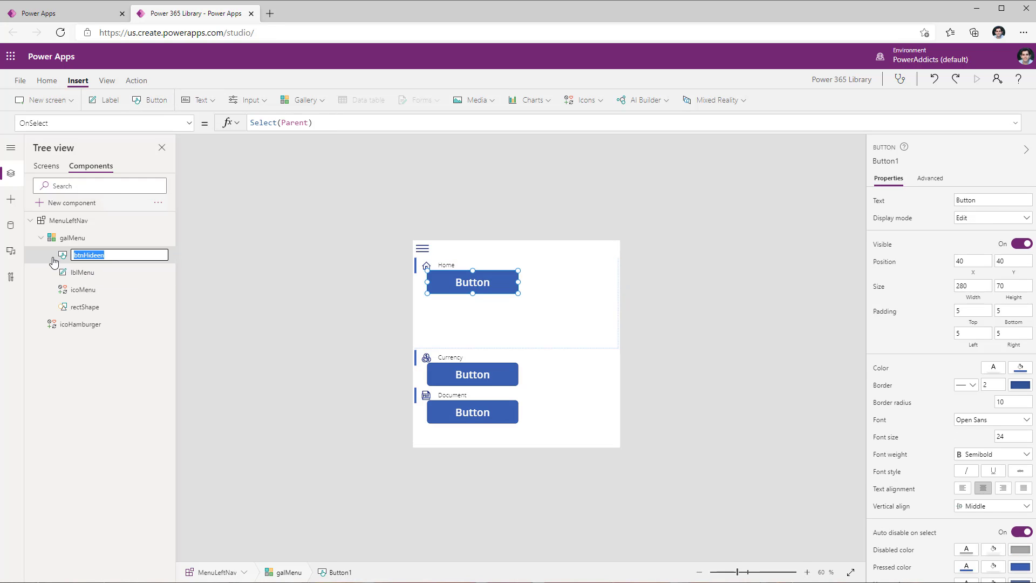
text(btnClick)
key(Return)
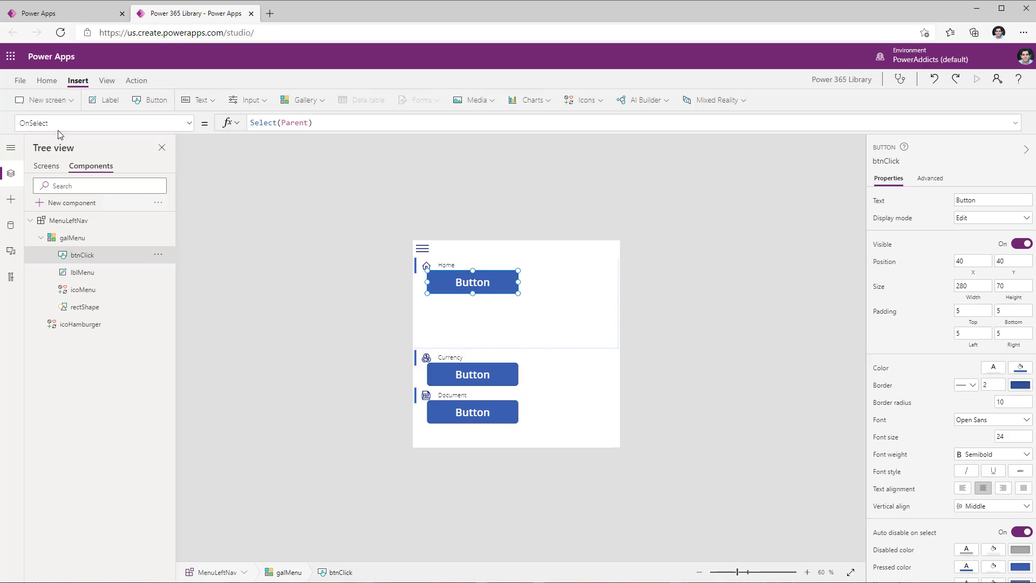
Step: Position btnClick at the gallery row's origin with both X and Y set to 0
click(189, 123)
text(X)
key(Tab)
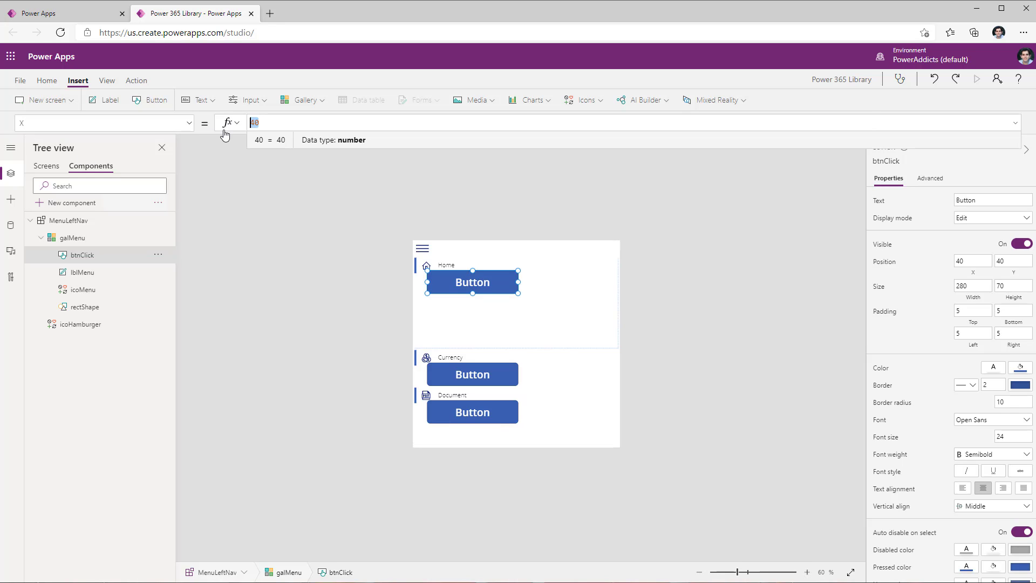
text(0)
click(189, 123)
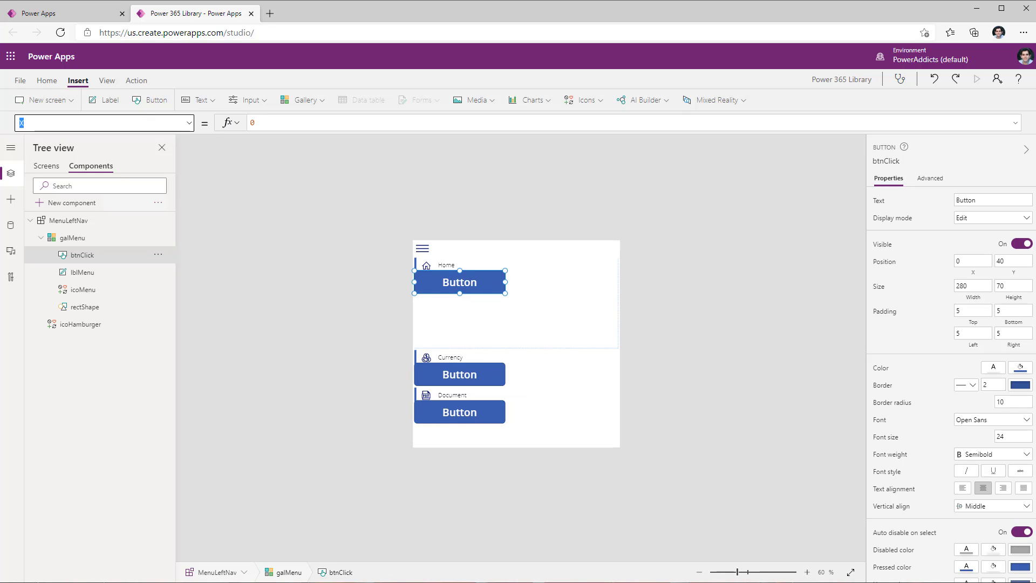
text(Y)
key(Tab)
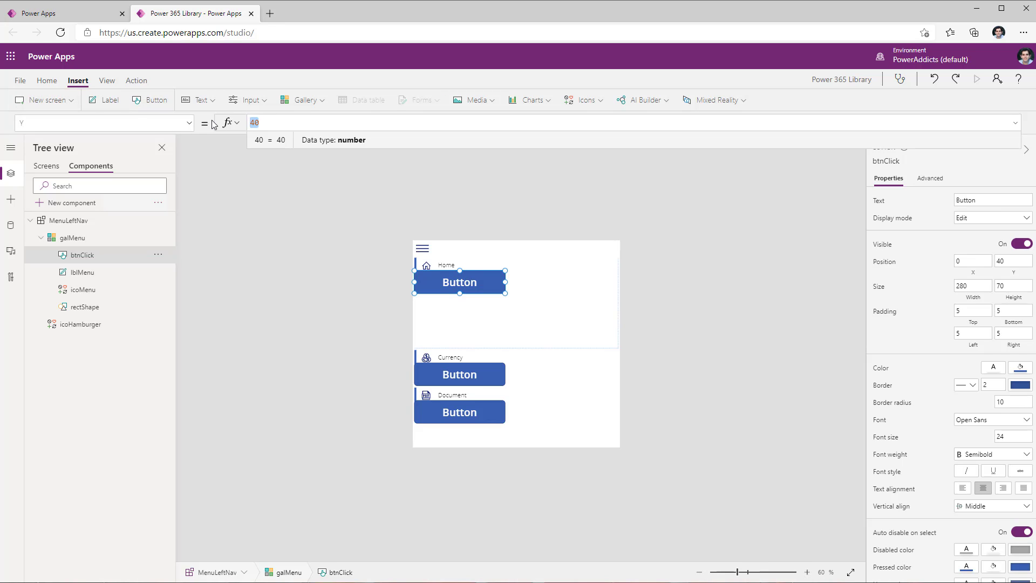
text(0)
Step: Set btnClick's Width property to Parent.TemplateWidth
click(189, 123)
text(Width)
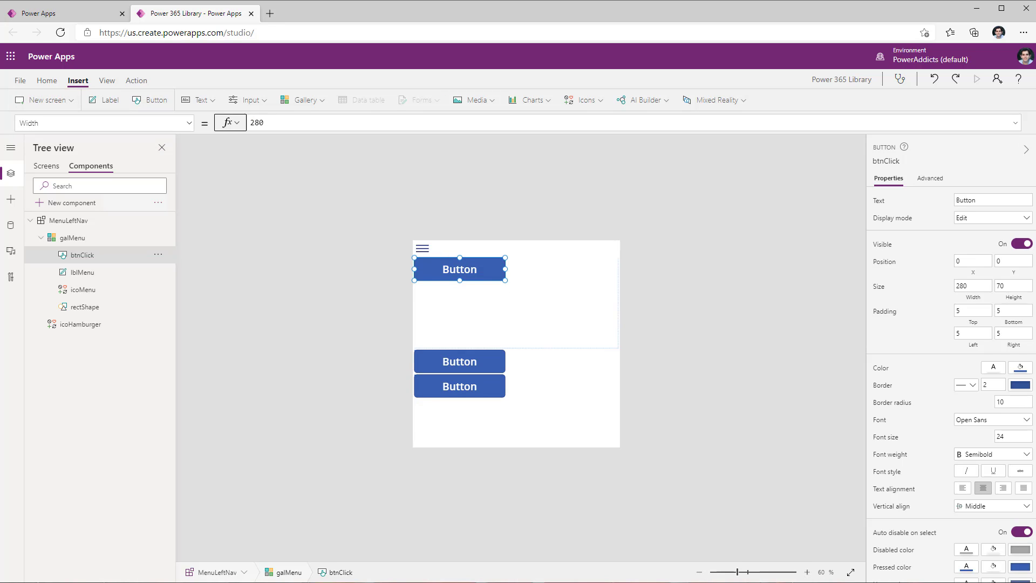
key(Tab)
text(par)
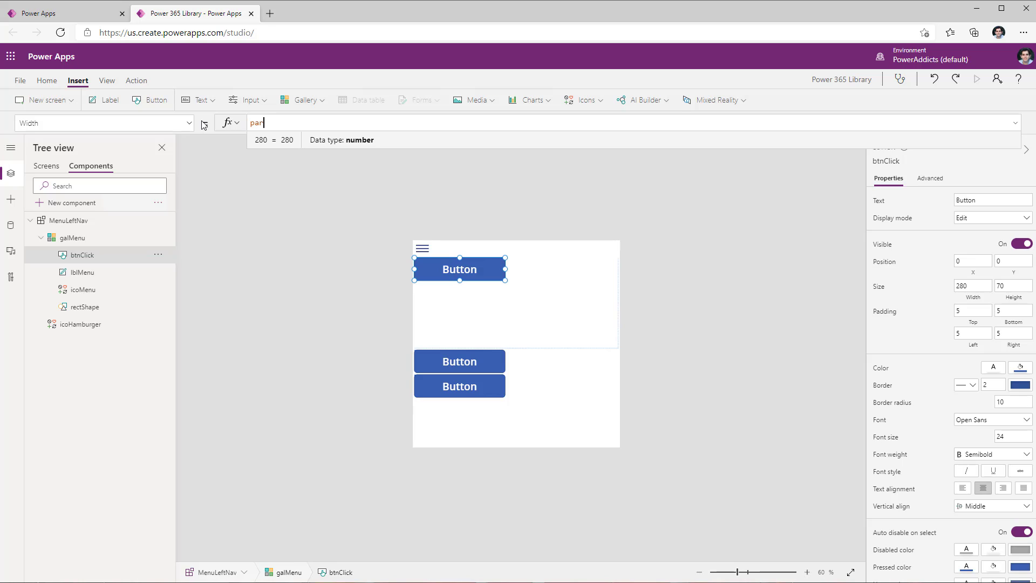
text(ent.tem)
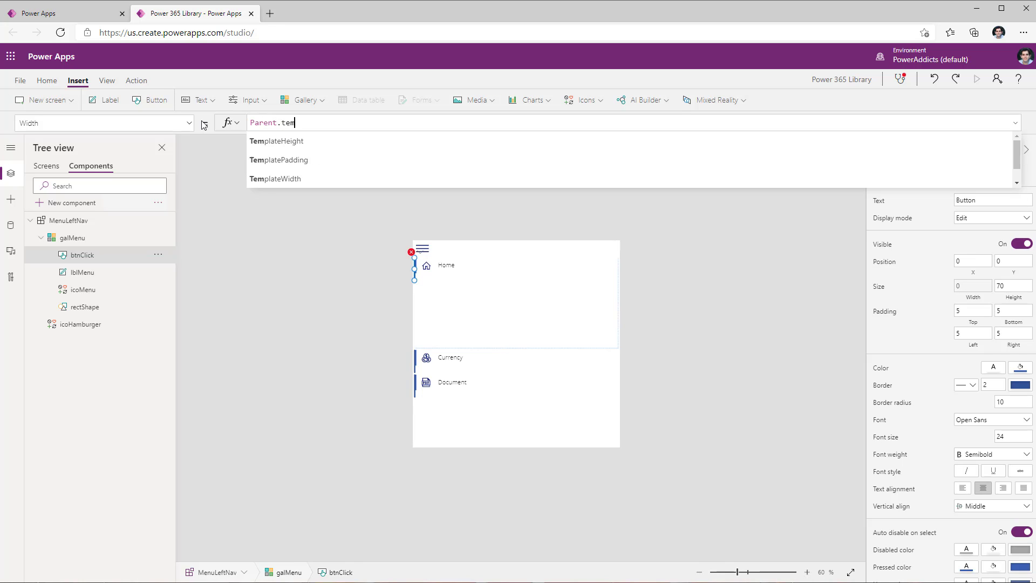
click(322, 174)
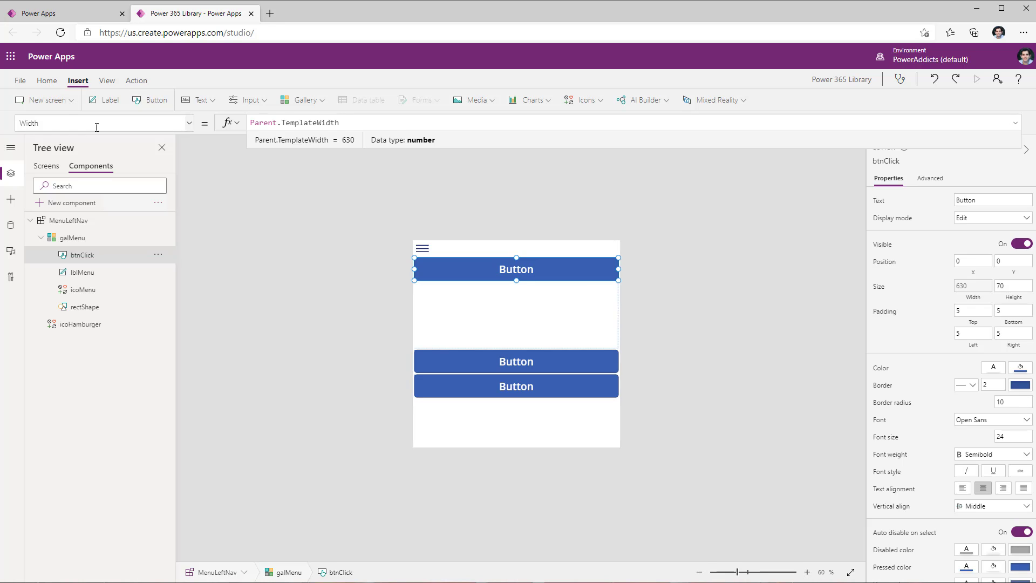
Step: Set btnClick's Height property to lblMenu.Height+lblMenu.Y
click(78, 121)
text(Height)
key(Return)
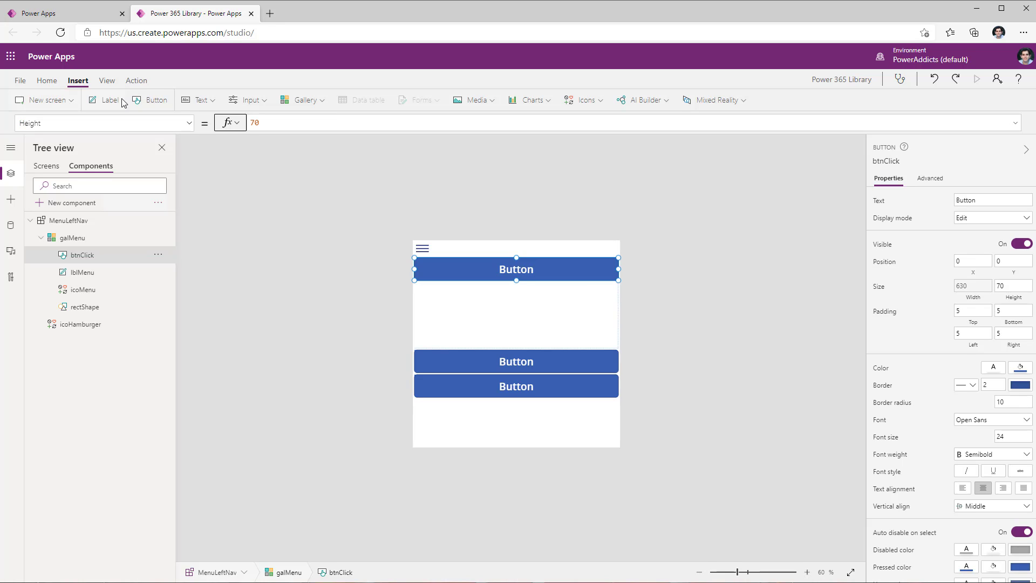
click(205, 127)
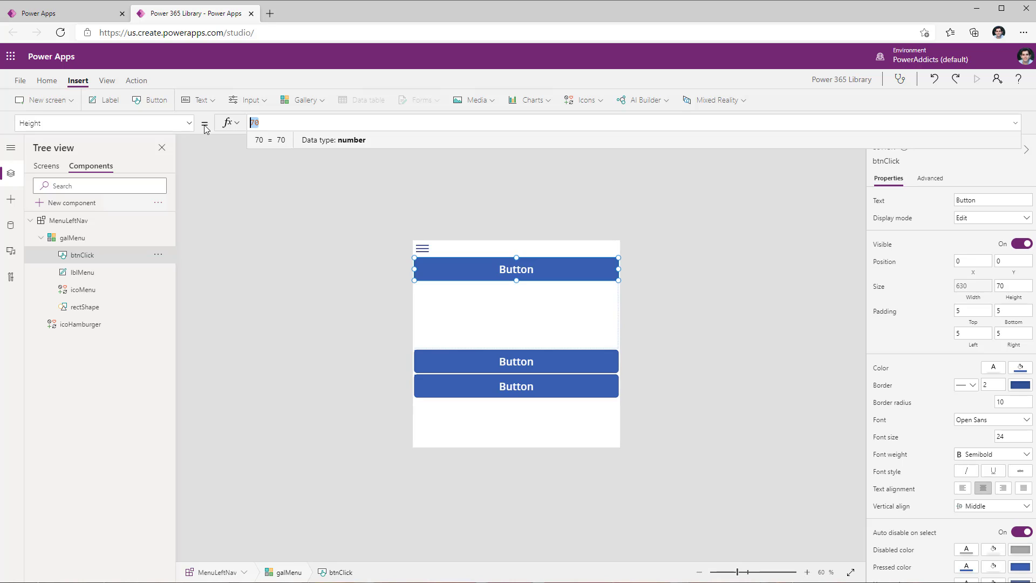
text(lblm)
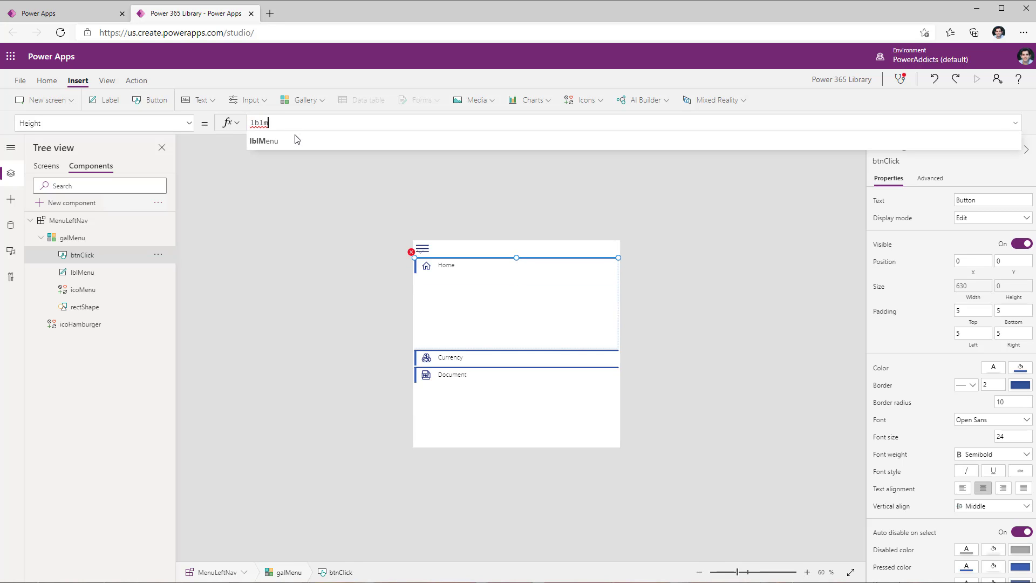
click(296, 139)
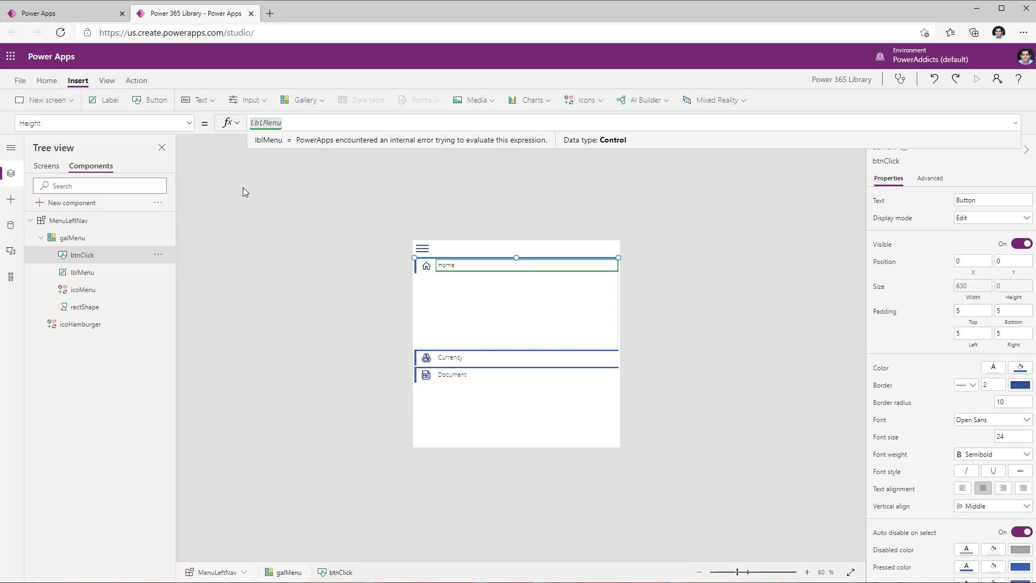
text(.he)
click(259, 139)
text(_lbl)
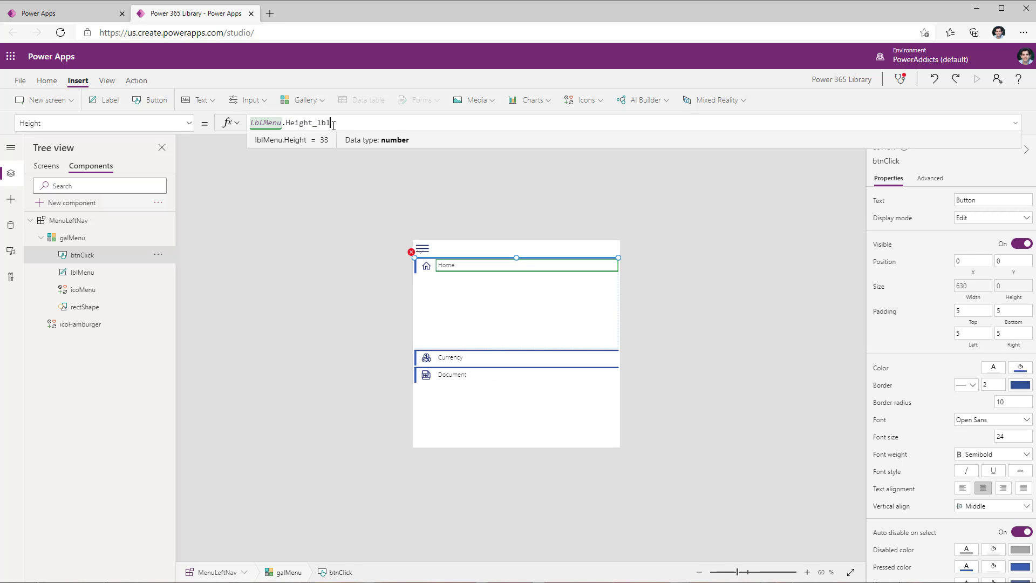
text(me)
click(331, 140)
text(.y)
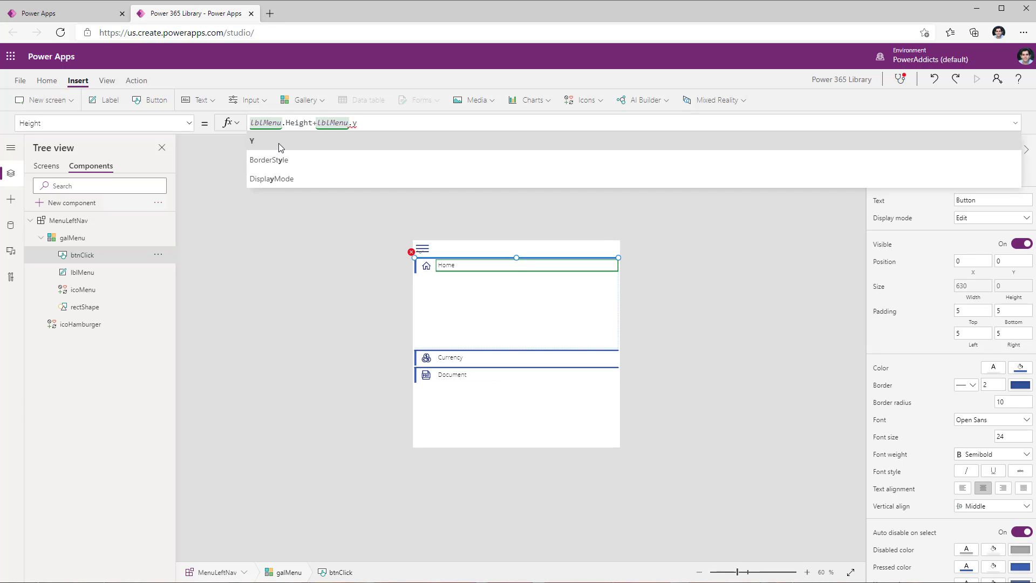
click(279, 148)
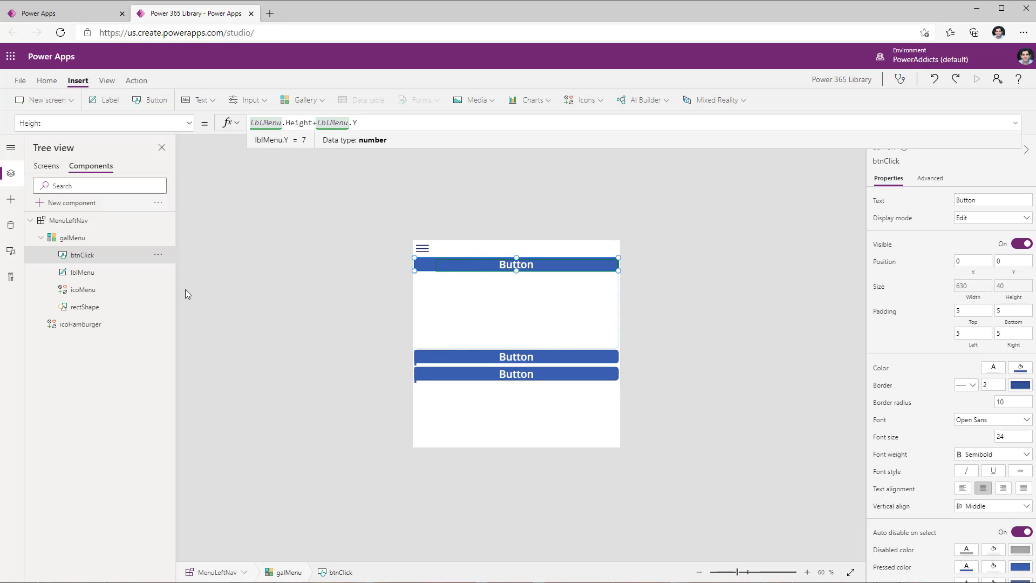
Step: Set btnClick's Fill property to Transparent
click(102, 123)
text(Fil)
key(Return)
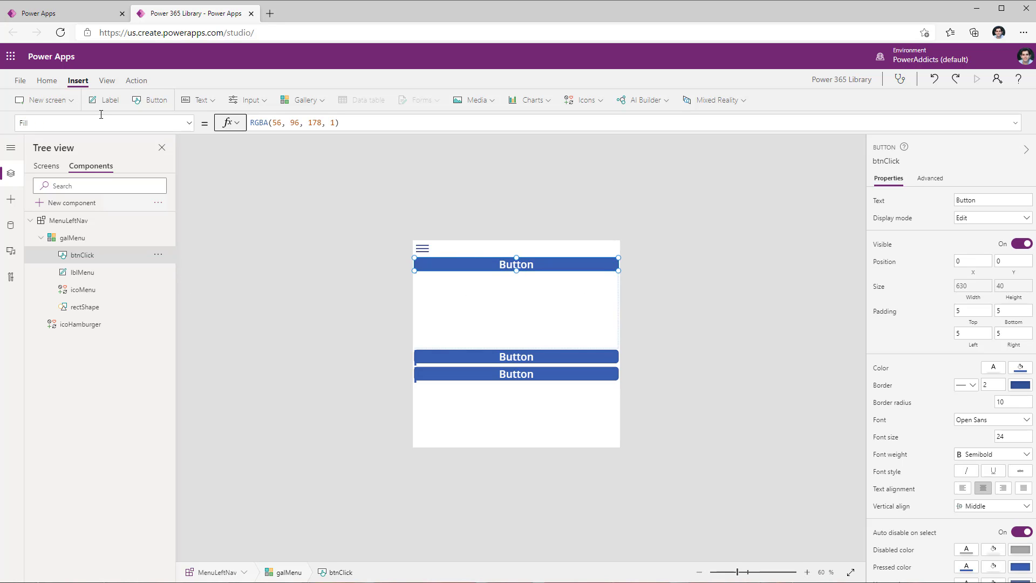
click(277, 122)
key(ctrl+a)
text(tra)
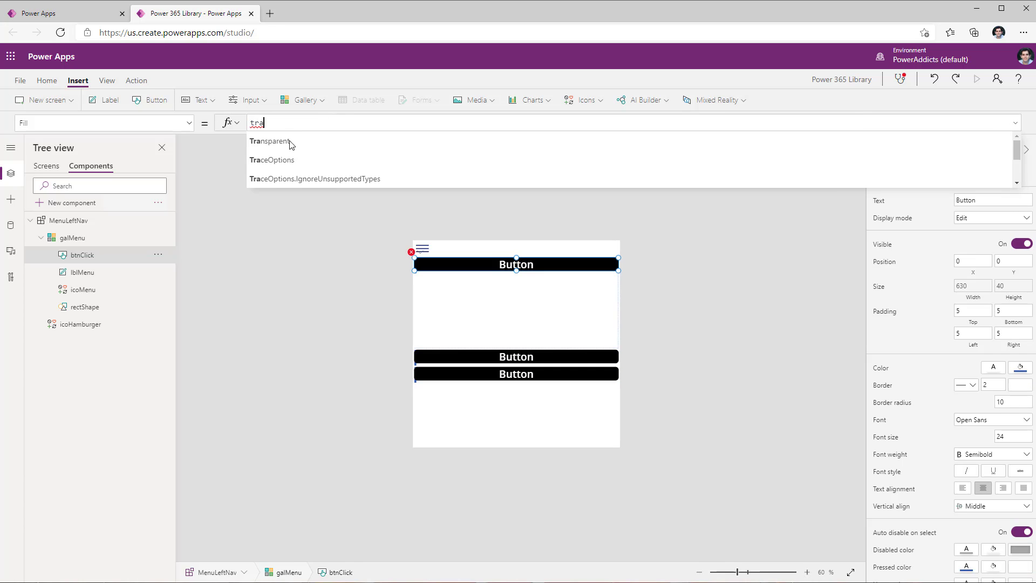
click(292, 142)
Step: Set btnClick's HoverFill property to Transparent
click(135, 123)
text(HoverFi)
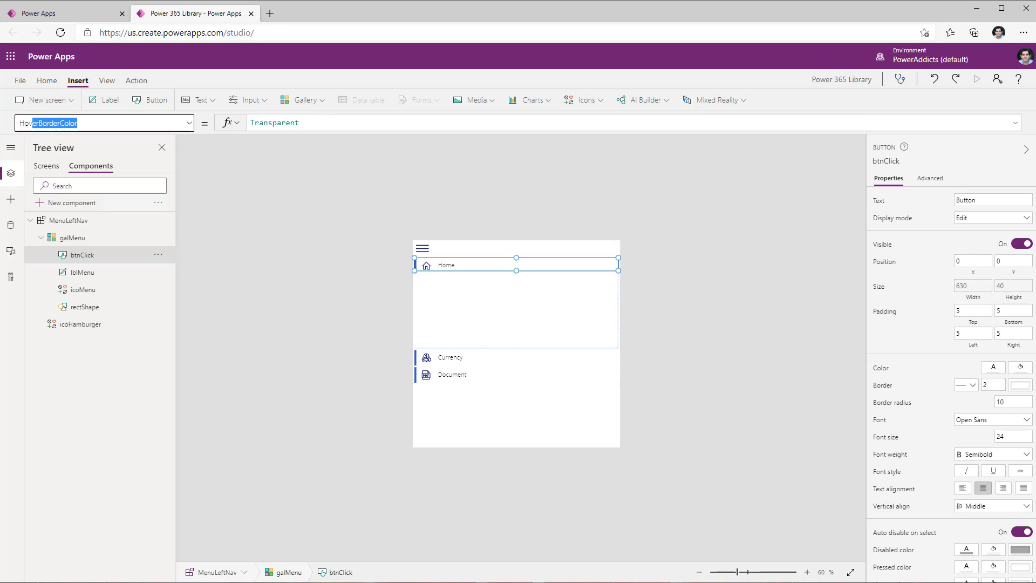
text(l)
key(Return)
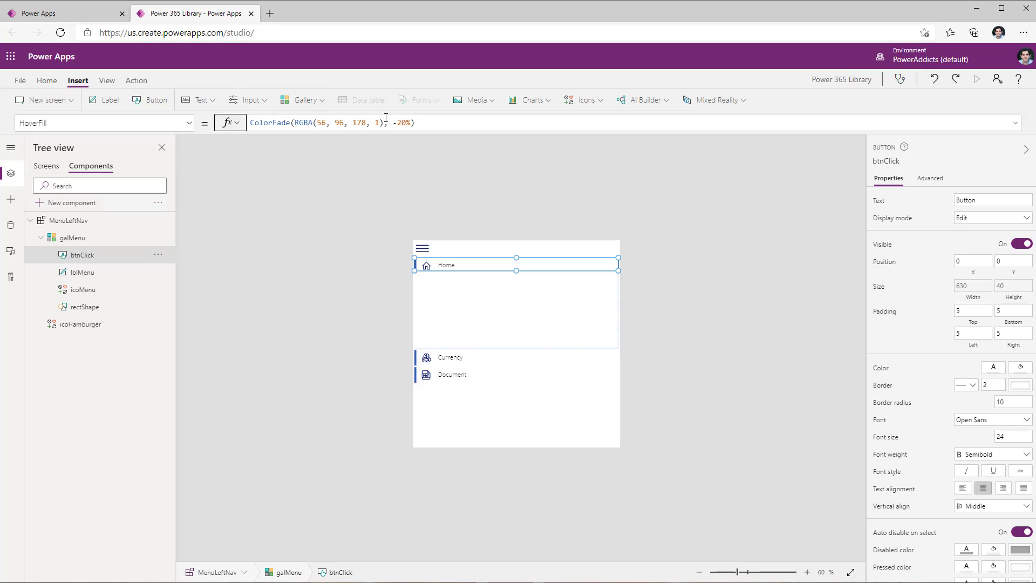
key(ctrl+a)
text(Transparent)
Step: Set btnClick's PressedFill property to Transparent
click(101, 129)
text(Prese)
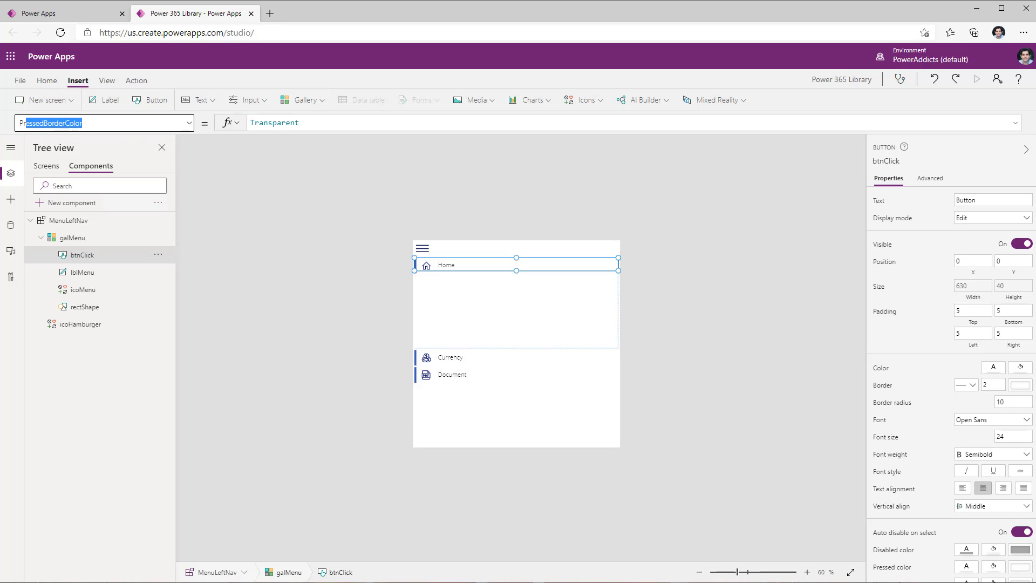
text(ssedFi)
key(Return)
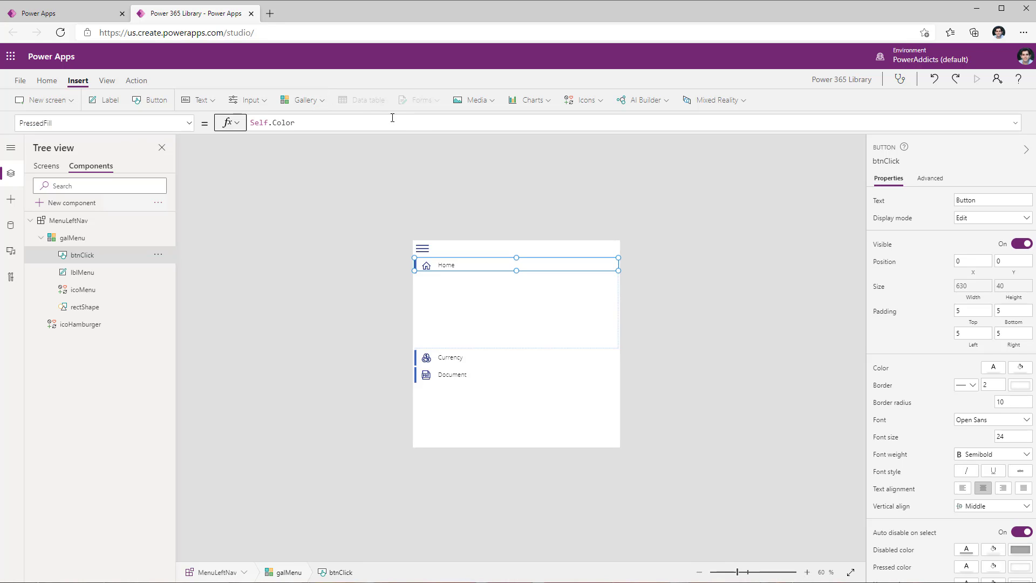
click(392, 118)
key(ctrl+a)
text(Transparent)
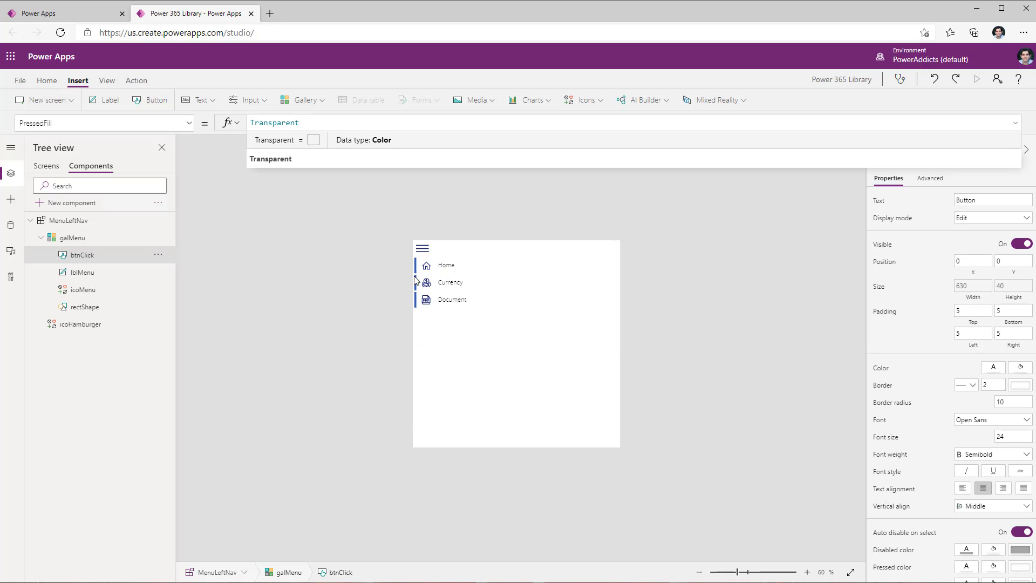
Step: Bring btnClick in front of the gallery's label, icon and rectangle
click(91, 254)
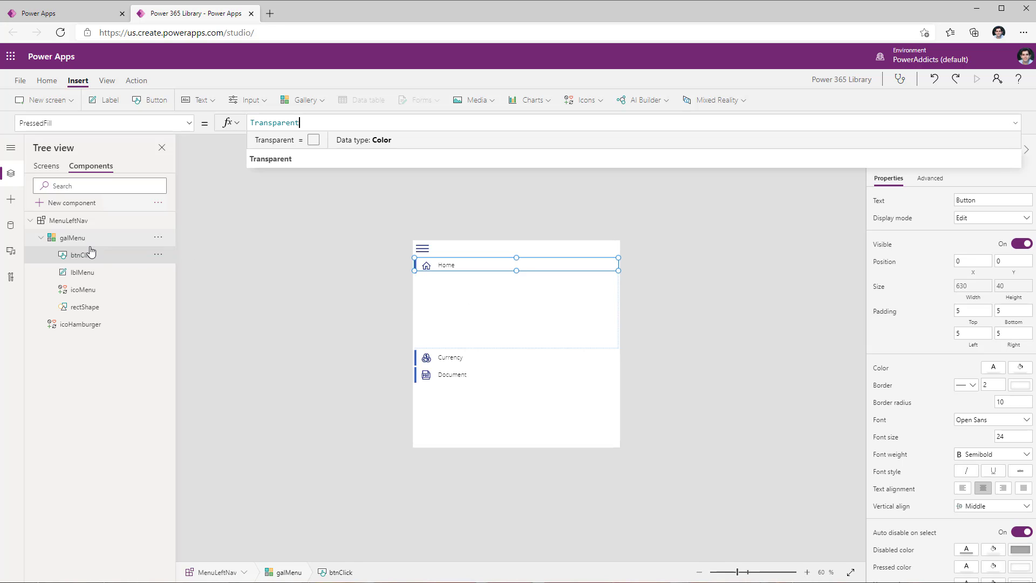
click(159, 255)
mouse_move(196, 342)
click(267, 347)
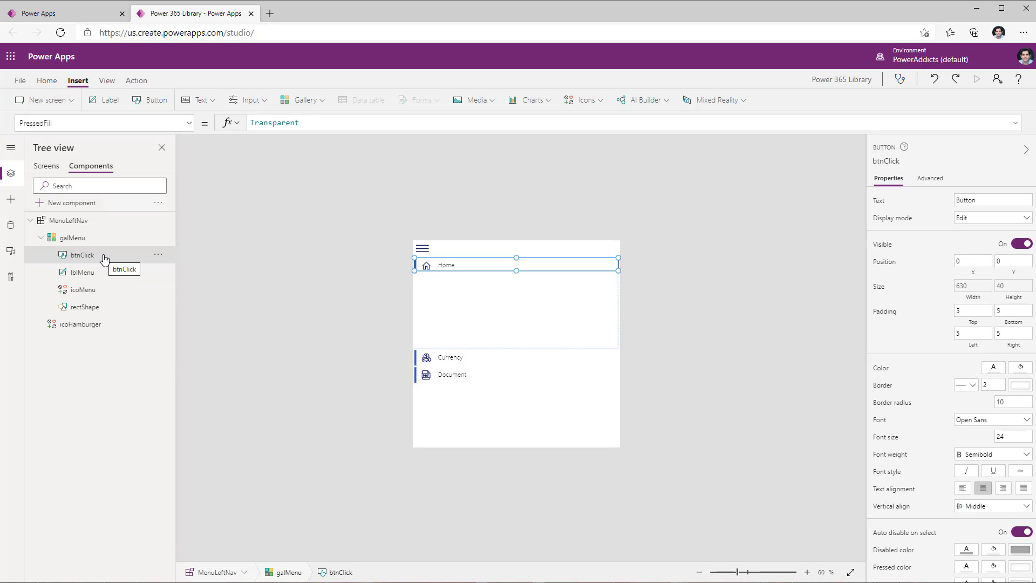
Step: Set btnClick's OnSelect property to Navigate(ThisItem.MenuScreenNavigate,ScreenTransition.Cover)
click(65, 123)
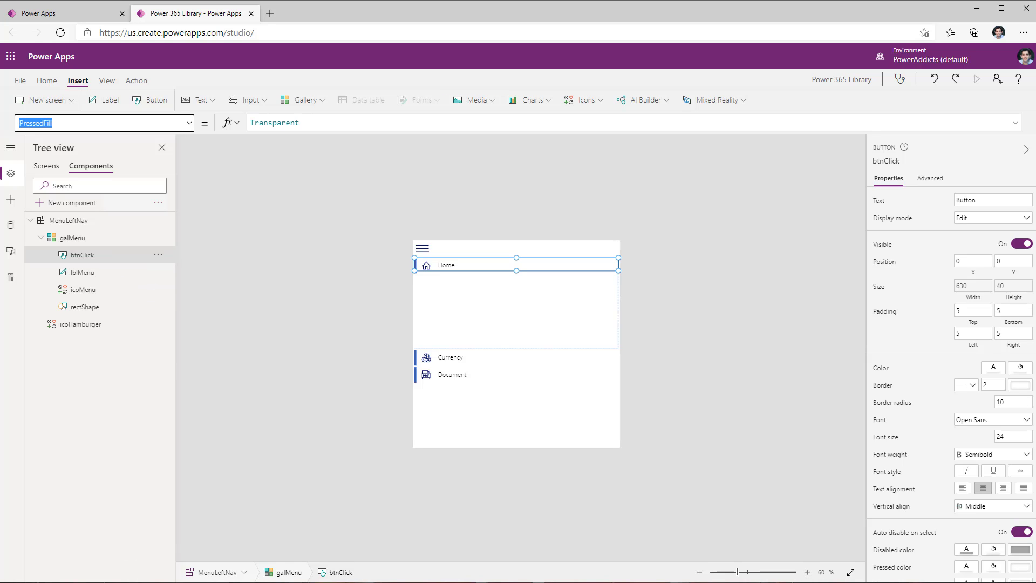
text(OnSelect)
key(Return)
key(Tab)
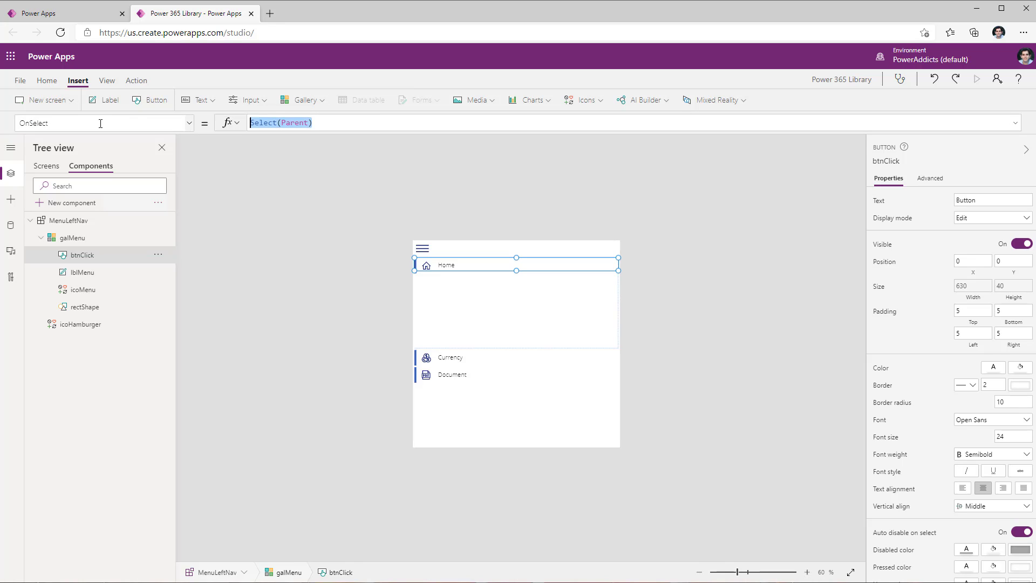
text(navai)
key(BackSpace)
key(BackSpace)
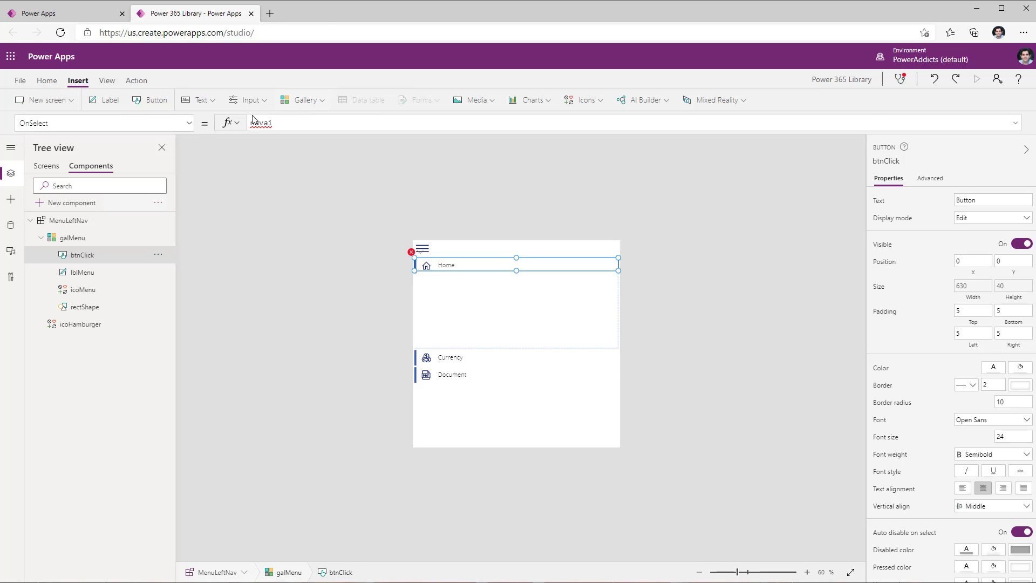
text(iga)
click(299, 141)
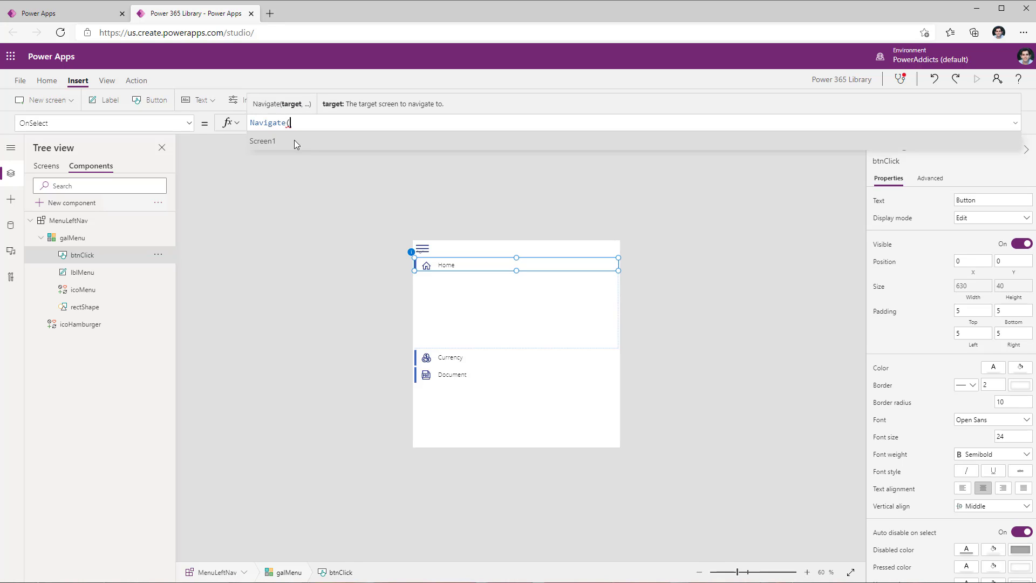
text(this)
click(304, 150)
text(.menu)
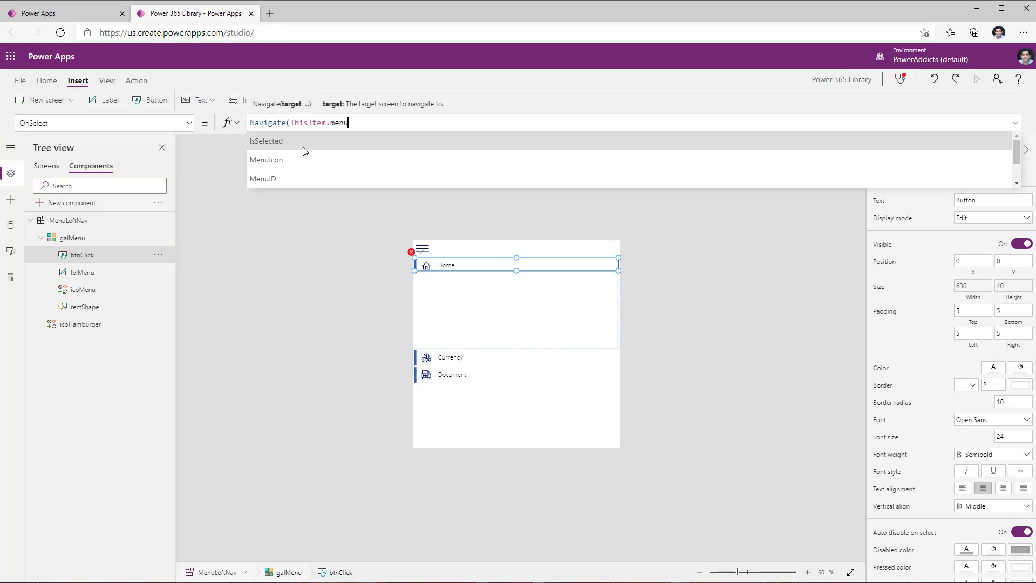
text(sc)
click(305, 142)
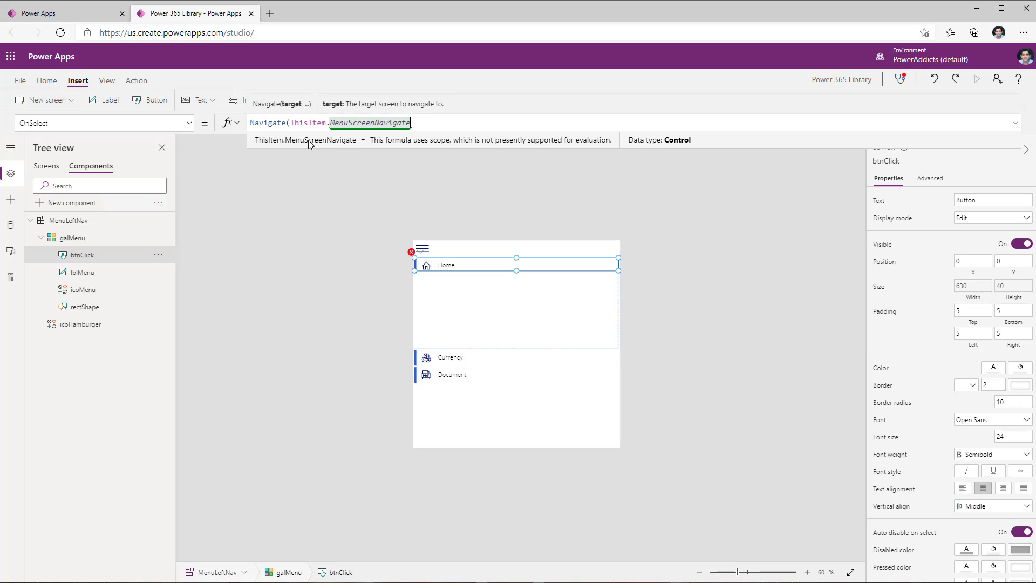
text(,)
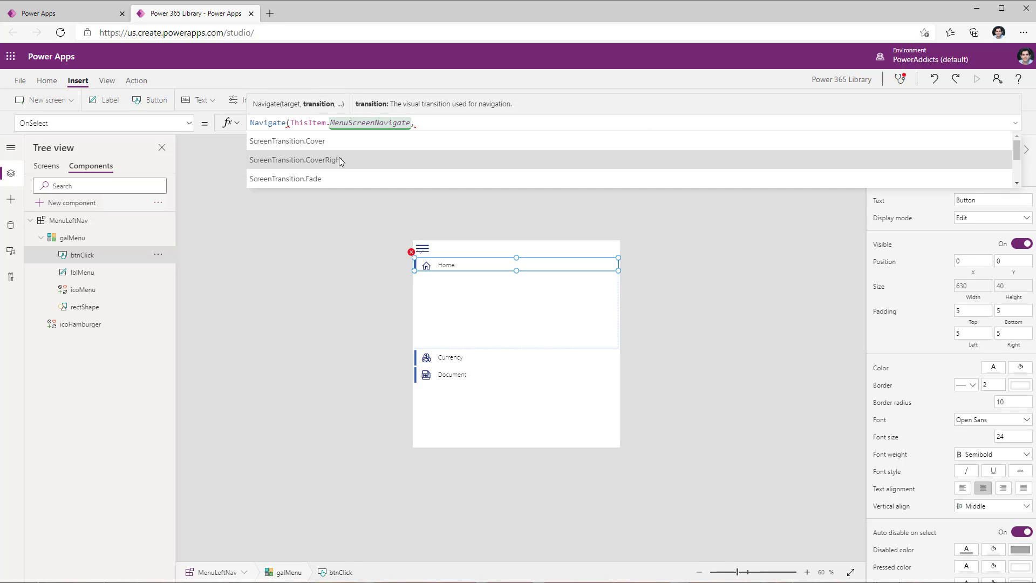
click(340, 142)
text())
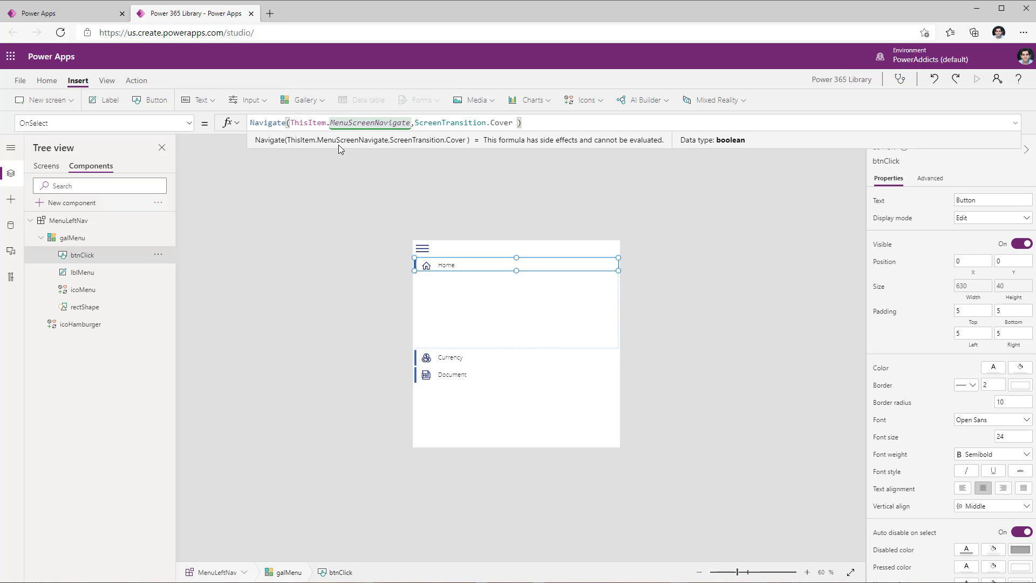
Step: Clear btnClick's Text property so the button has no caption
click(104, 257)
click(971, 200)
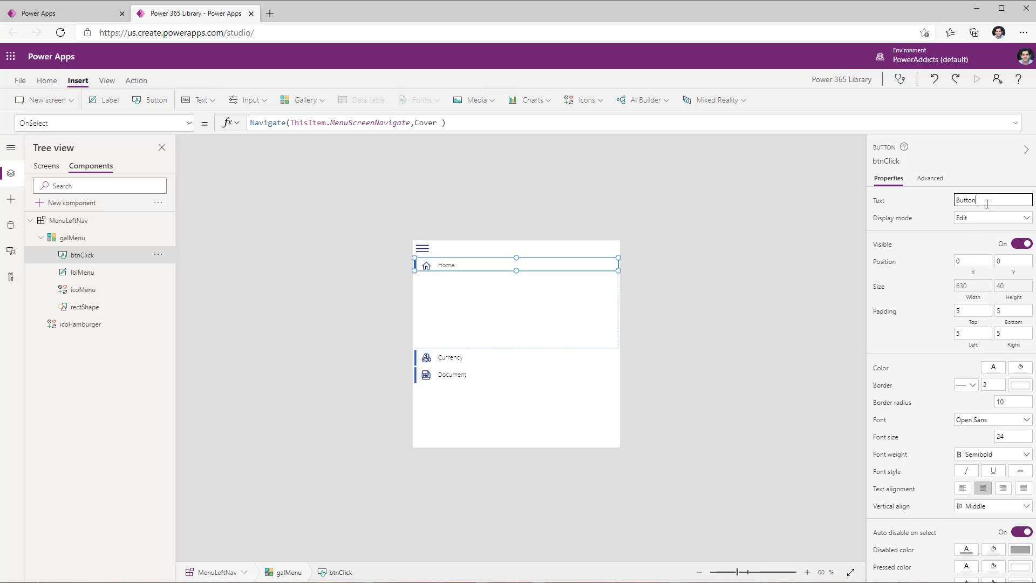
key(ctrl+a)
key(BackSpace)
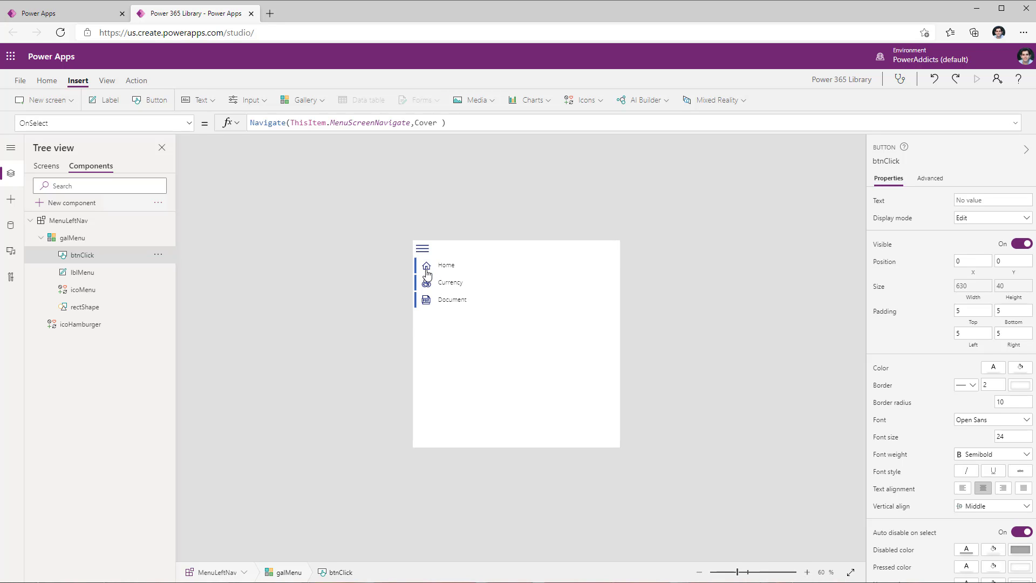
click(464, 285)
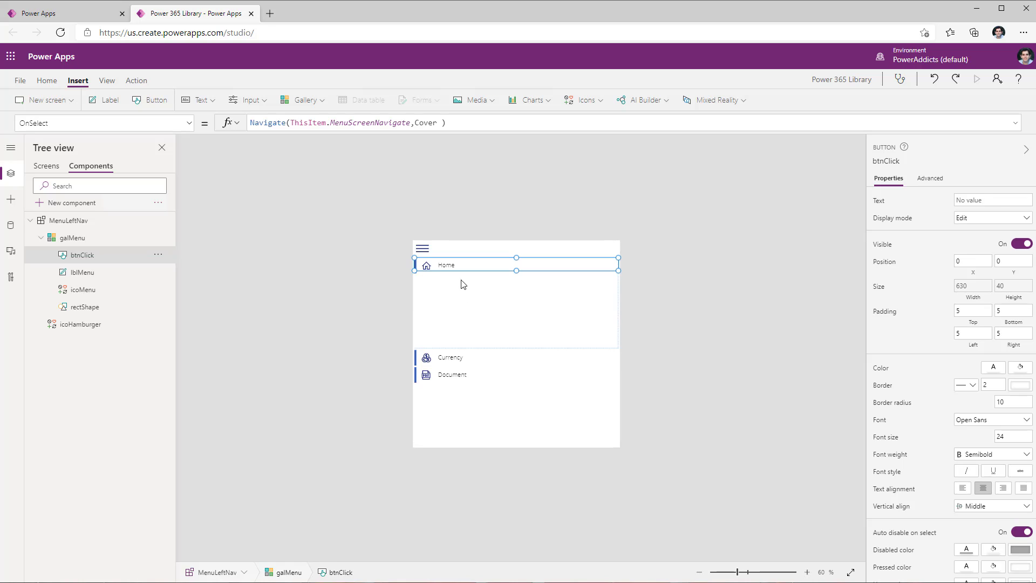
Step: Set icoHamburger's OnSelect property to Set(showMenu,!showMenu) so that it toggles the menu variable
click(427, 251)
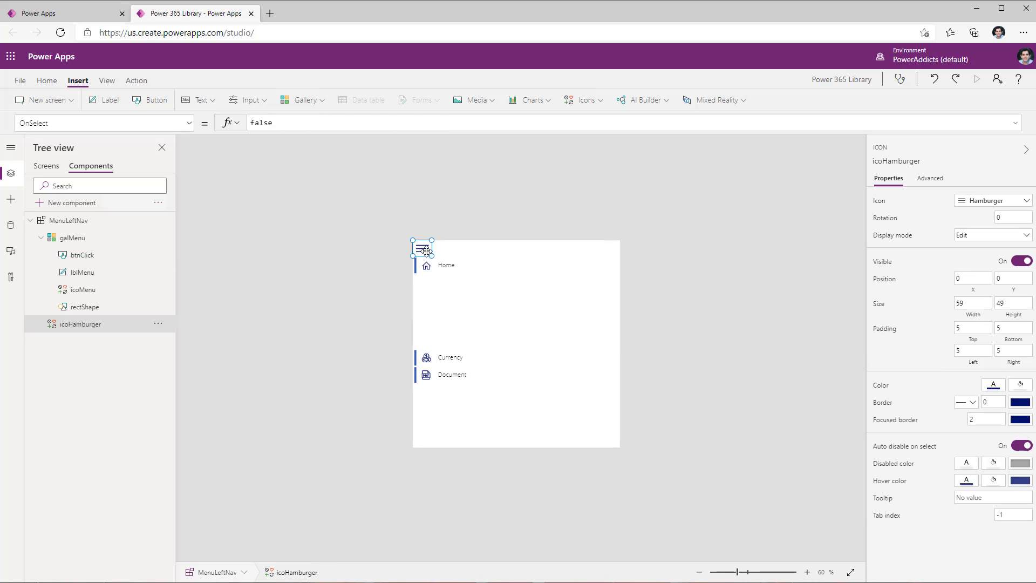
double_click(267, 123)
text(s)
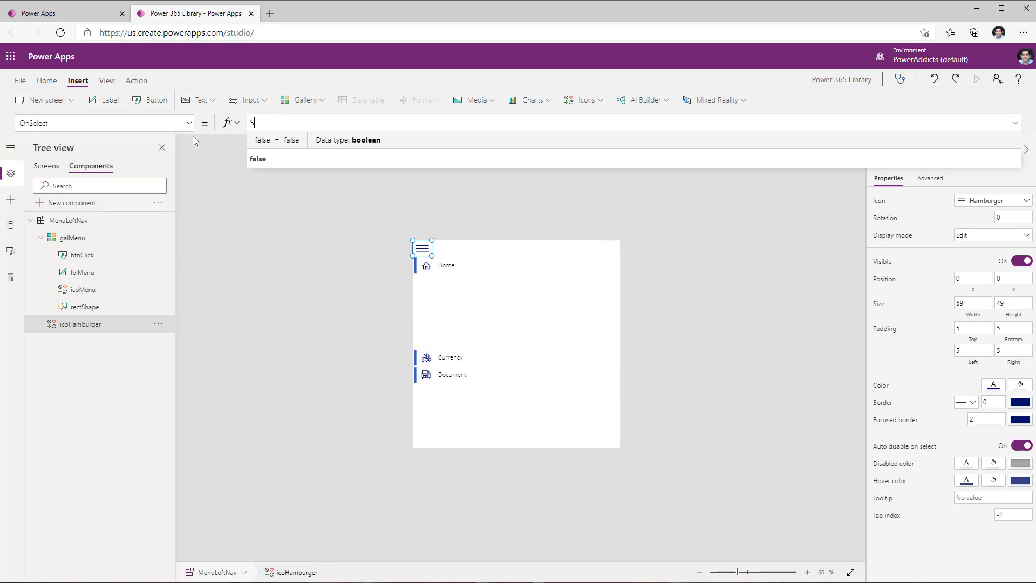
text(et(showM)
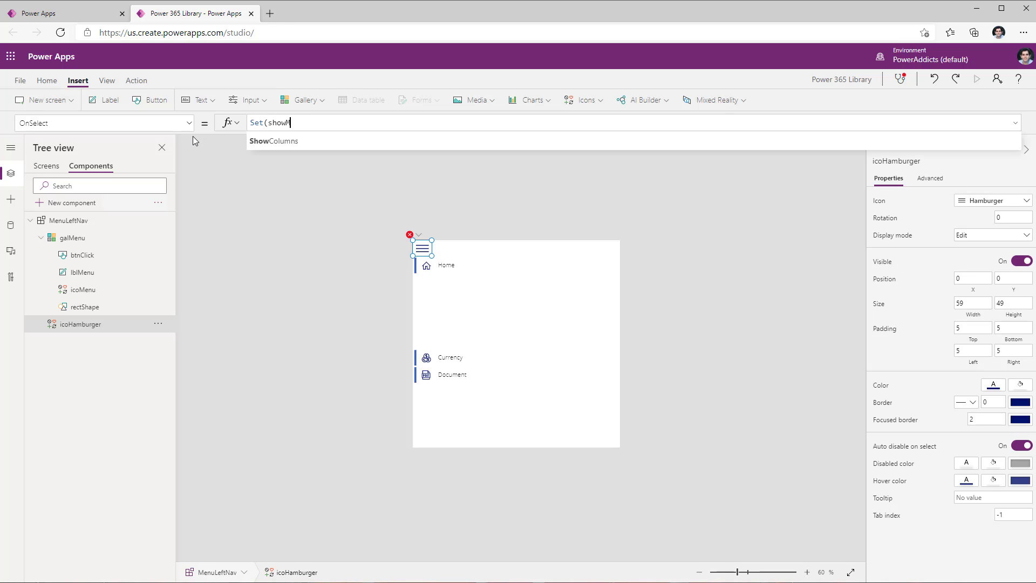
text(enu,)
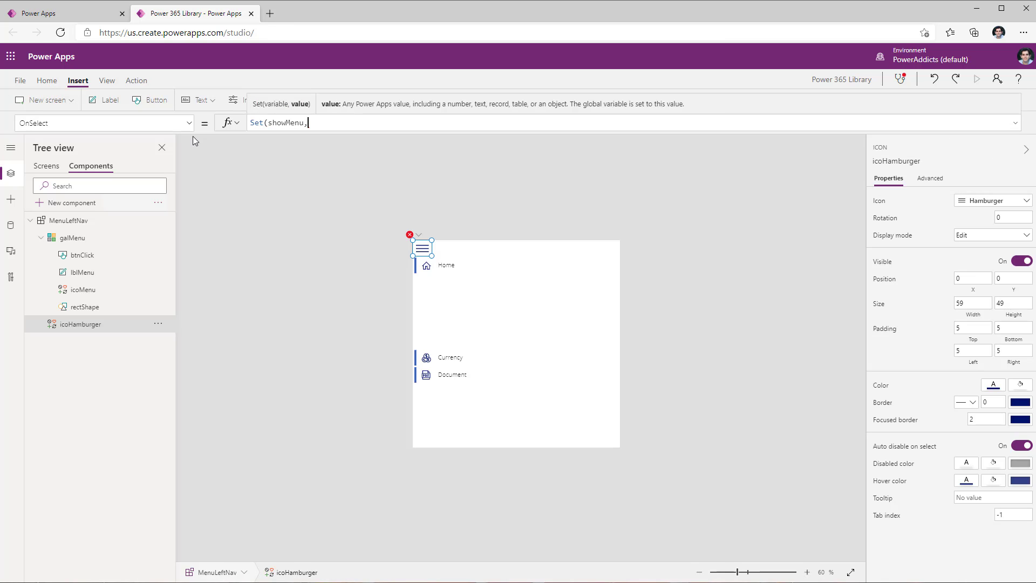
text( !showMenu))
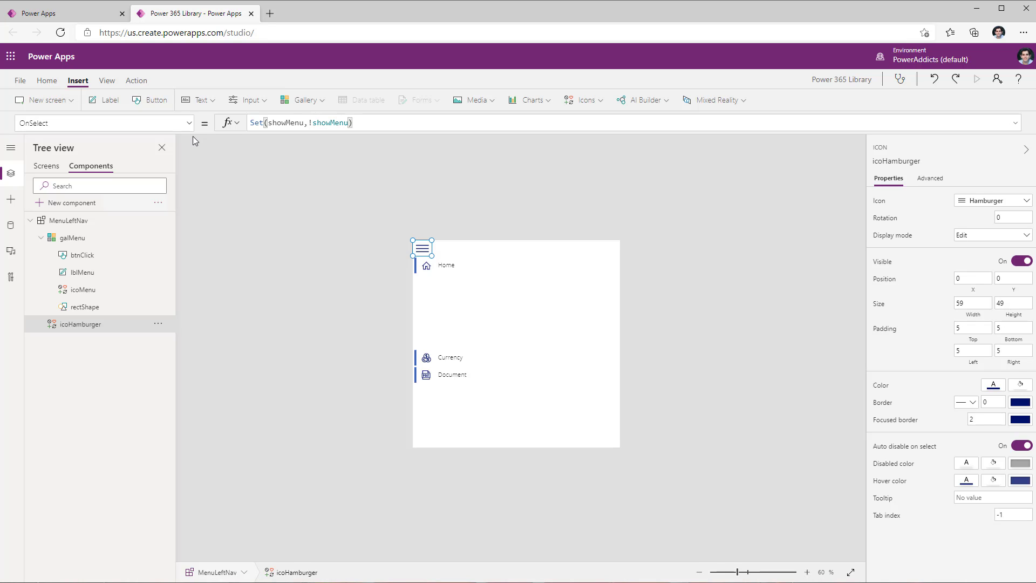
Step: Create an input custom property "Expand Menu" on MenuLeftNav with the Boolean data type and Raise OnReset when value changes enabled
click(167, 220)
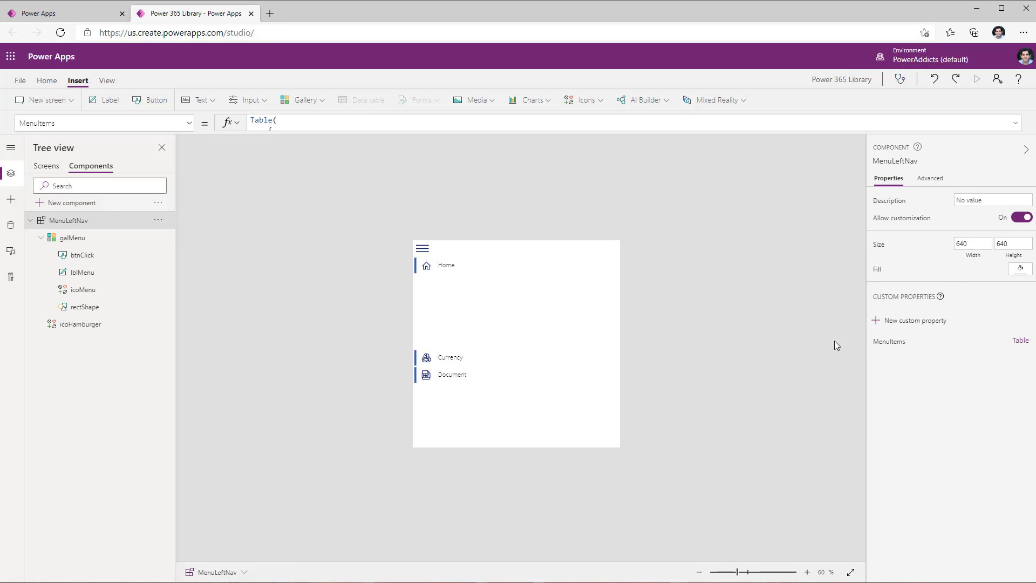
click(890, 321)
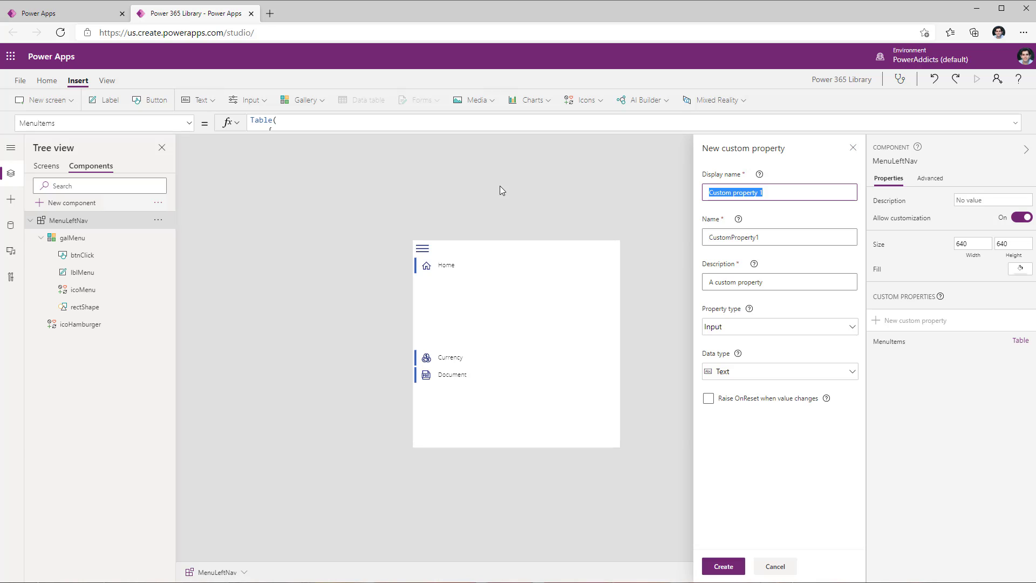
text(Expand Menu)
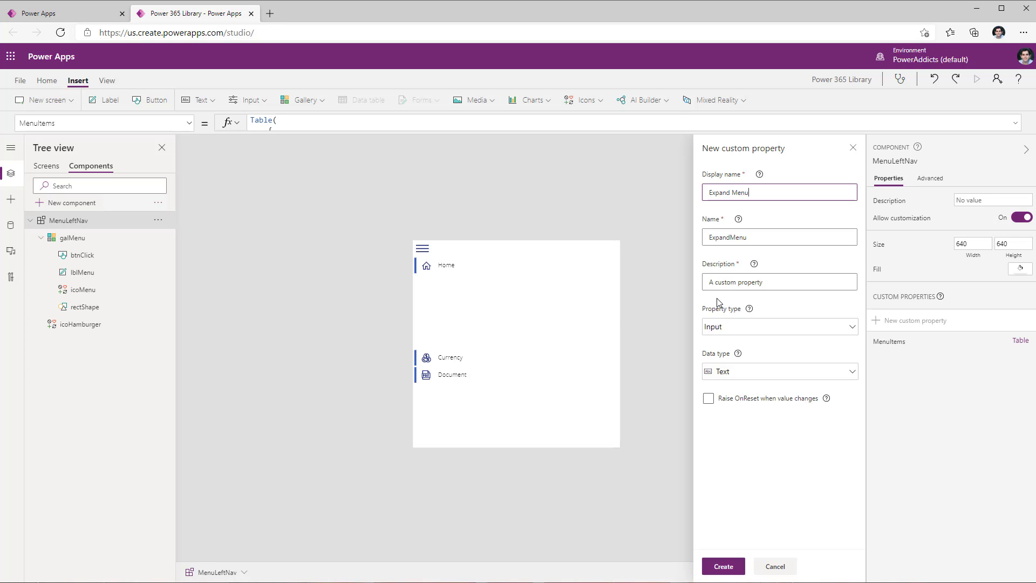
click(763, 378)
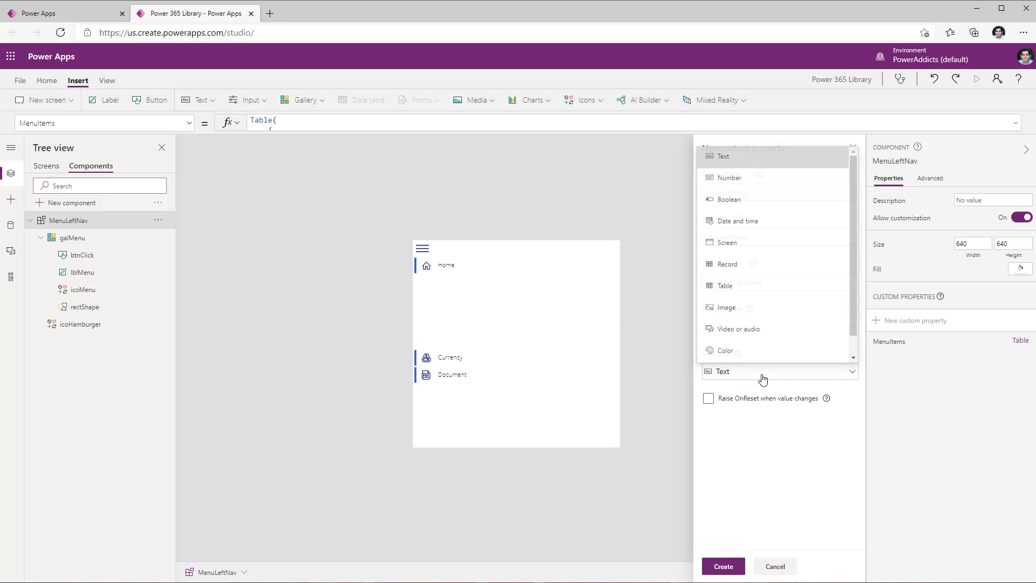
scroll(749, 286, down, 1)
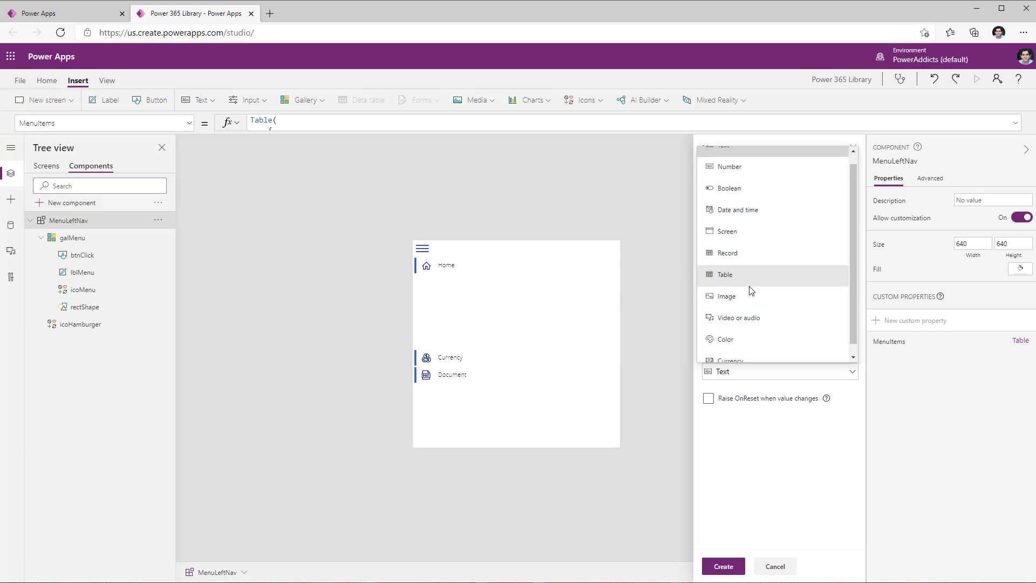
click(756, 180)
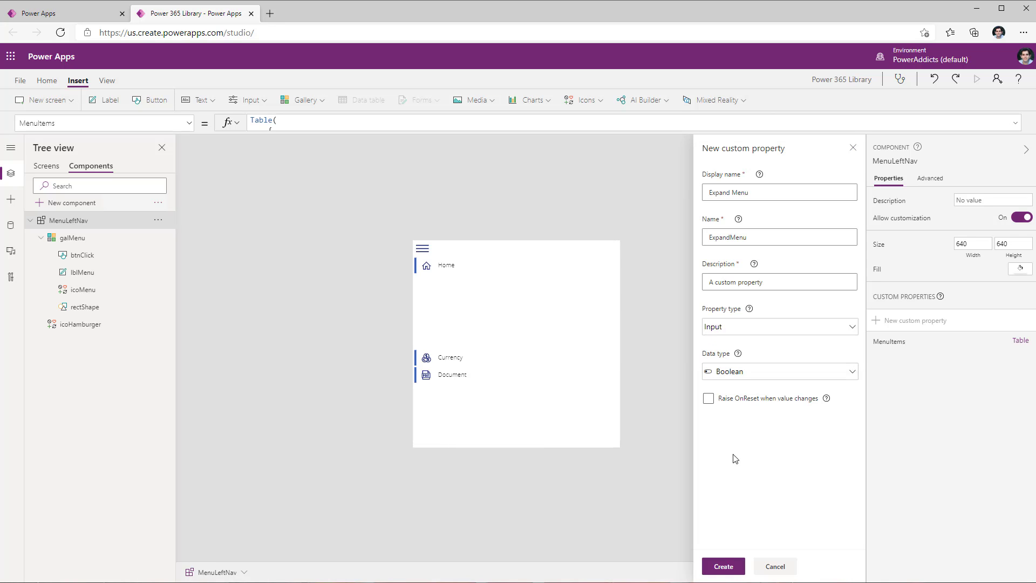
click(722, 405)
click(717, 404)
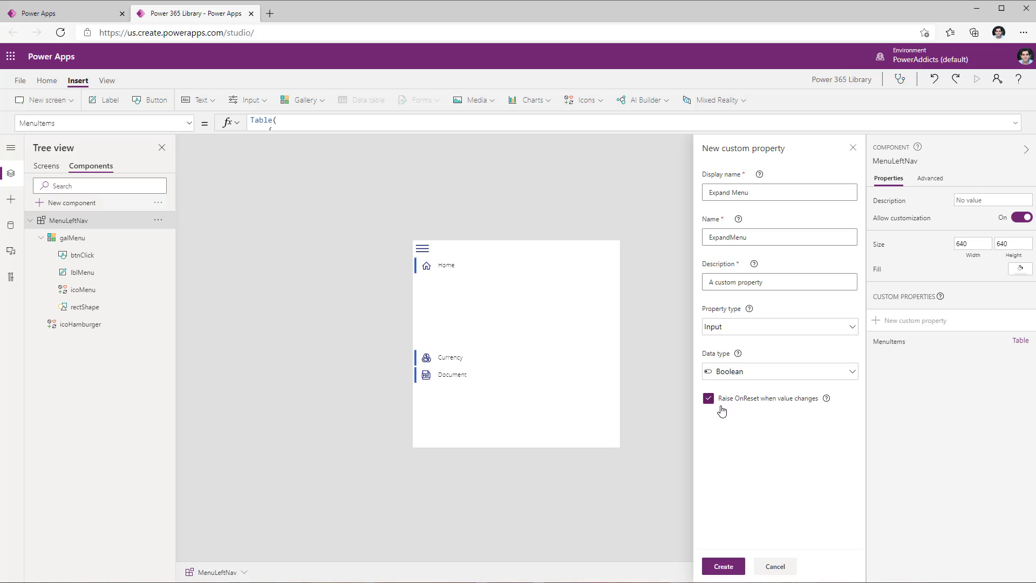
click(723, 566)
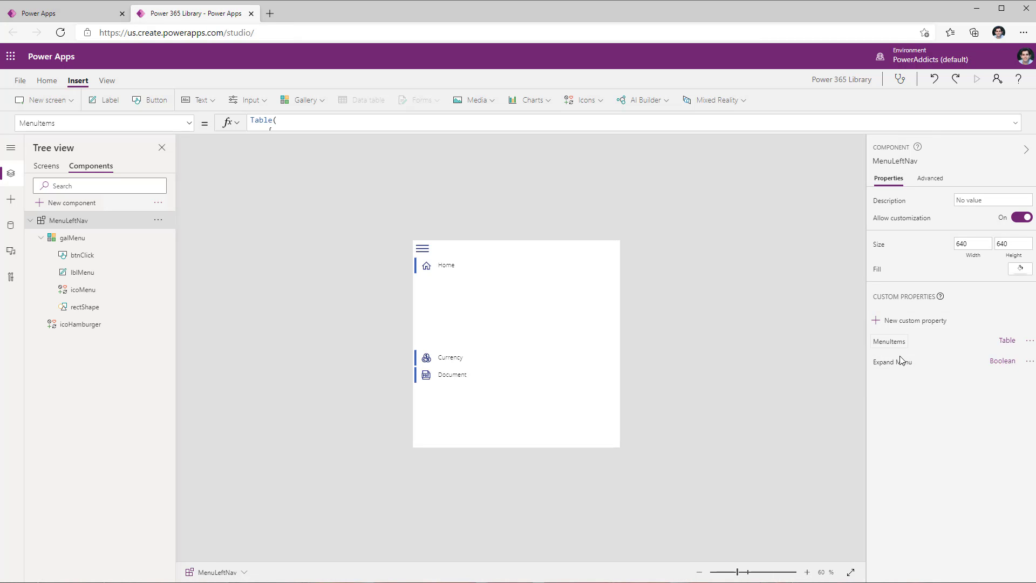
Step: Set the component's ExpandMenu property to false and check its custom property definition
click(900, 365)
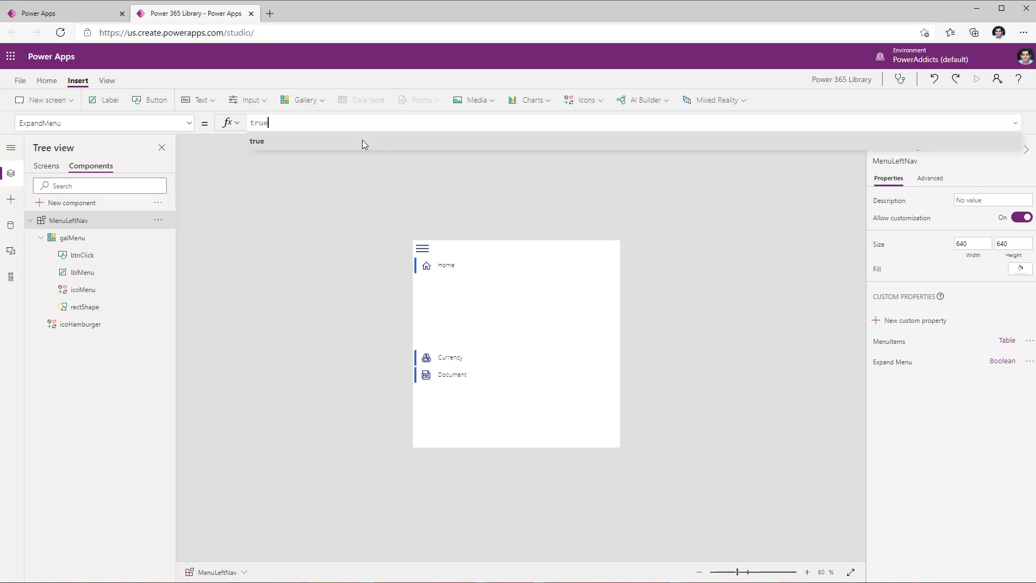
click(294, 122)
double_click(258, 123)
text(false)
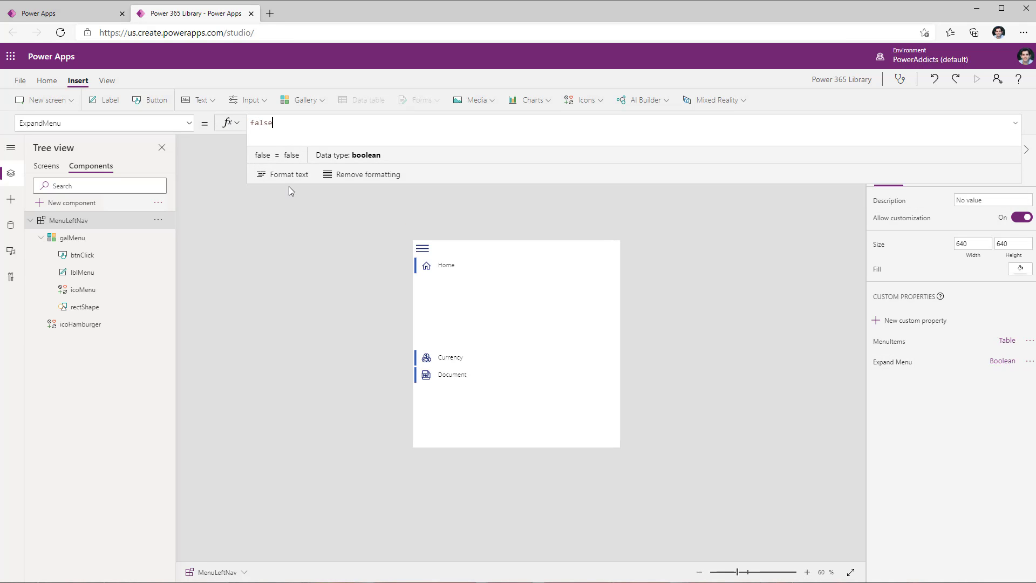
click(1004, 363)
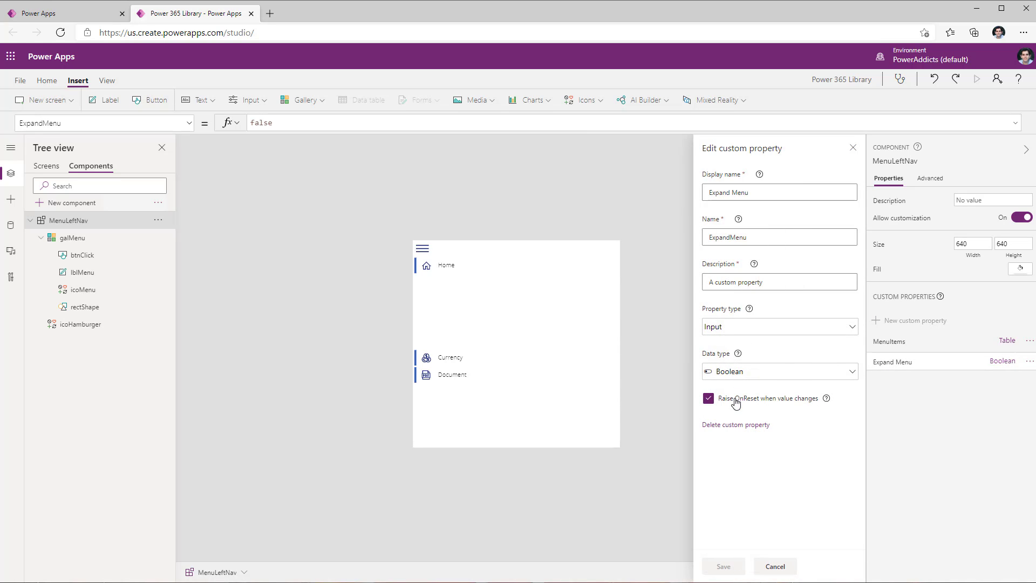
click(777, 567)
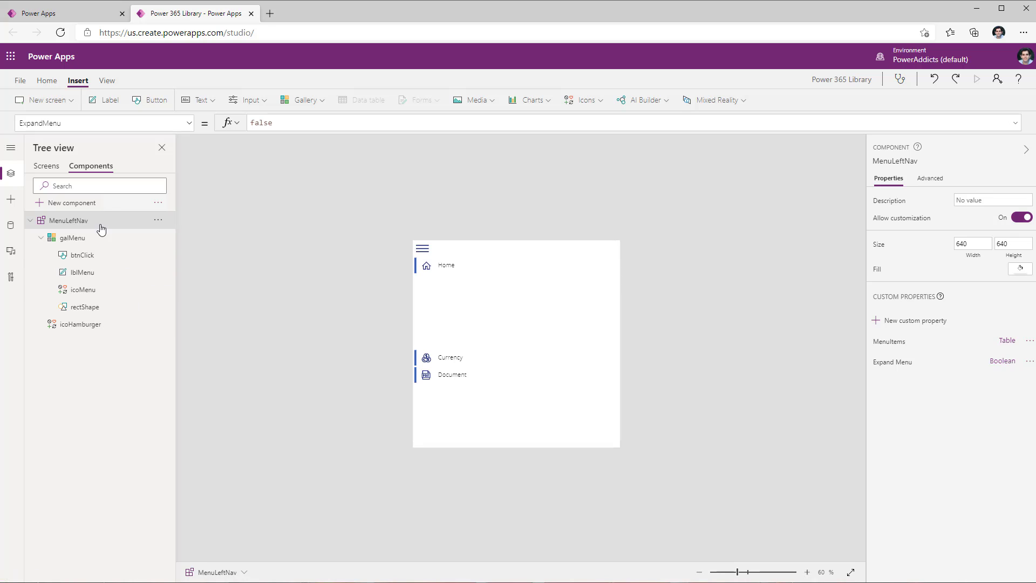
Step: Set MenuLeftNav's OnReset action to Set(showMenu, MenuLeftNav.ExpandMenu)
click(929, 179)
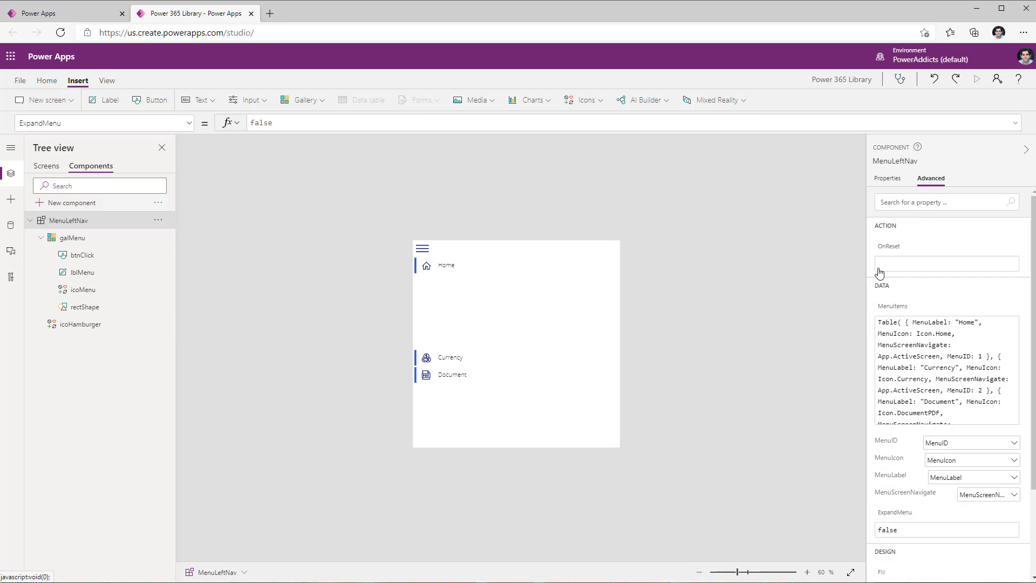
click(895, 251)
text(Set(showm)
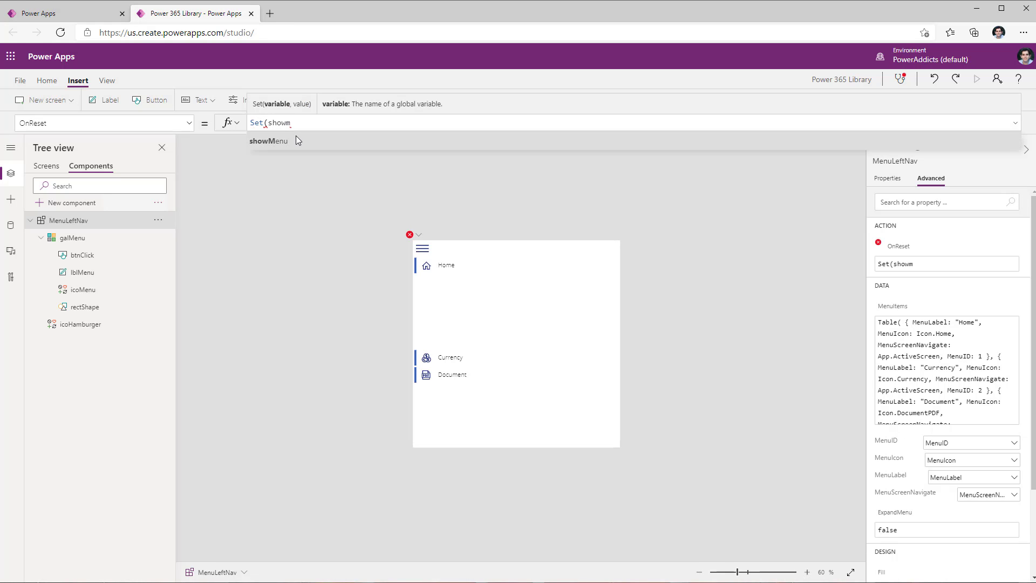
click(296, 138)
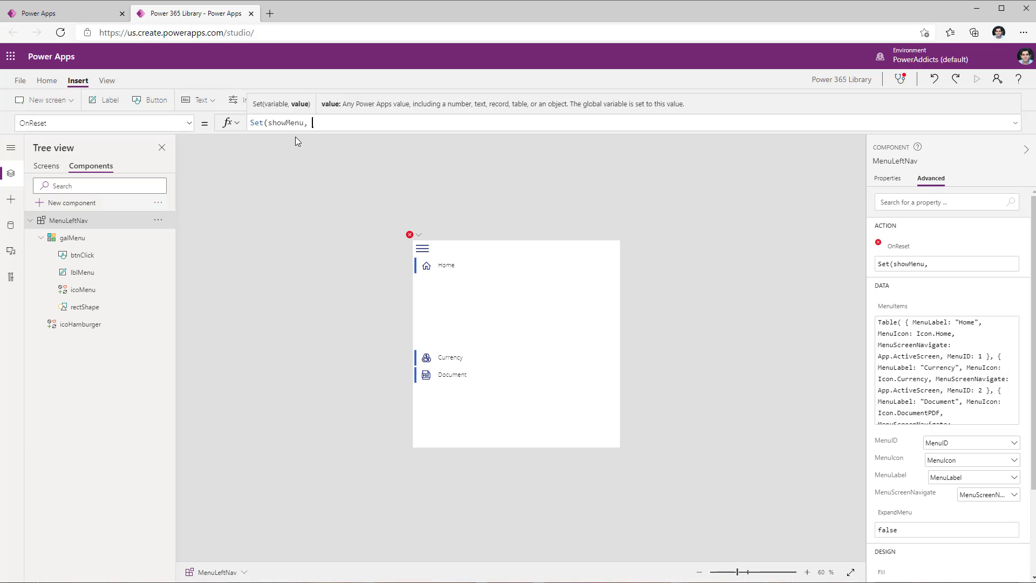
text(, menul)
key(Tab)
text(.)
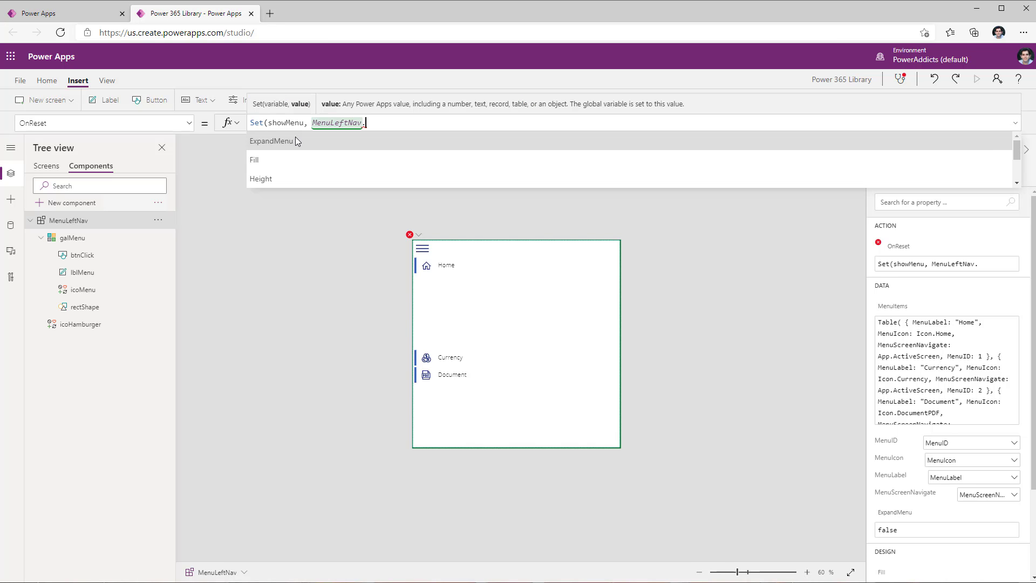
click(296, 141)
text())
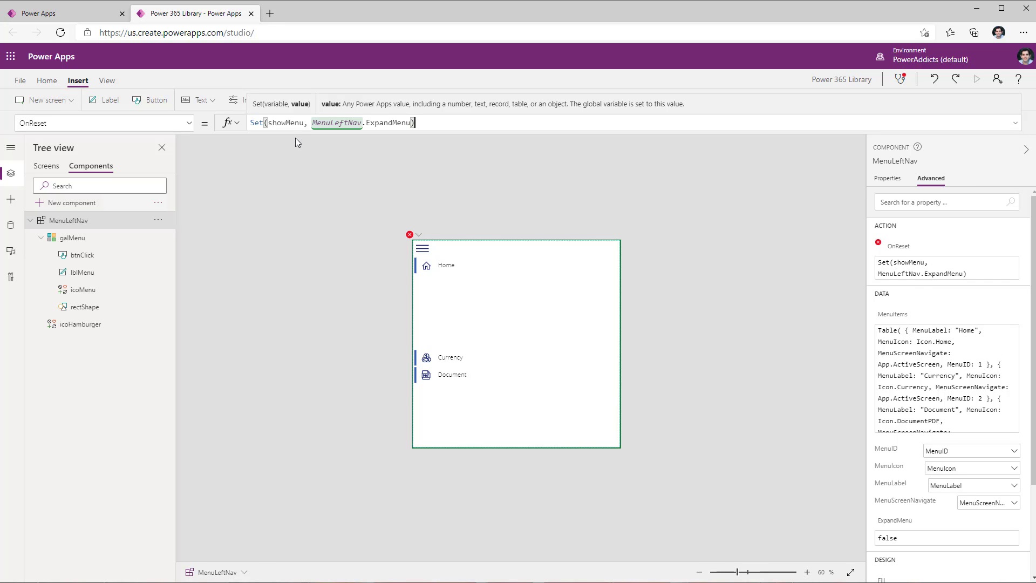
Step: Set galMenu's Visible property to the showMenu variable
click(106, 241)
click(188, 123)
text(Visible)
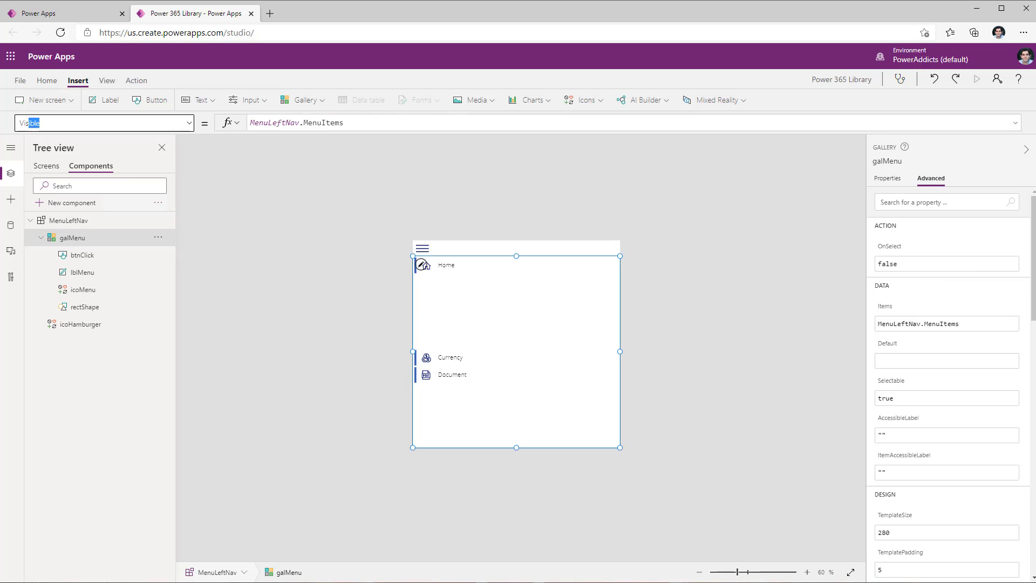
key(Return)
double_click(292, 123)
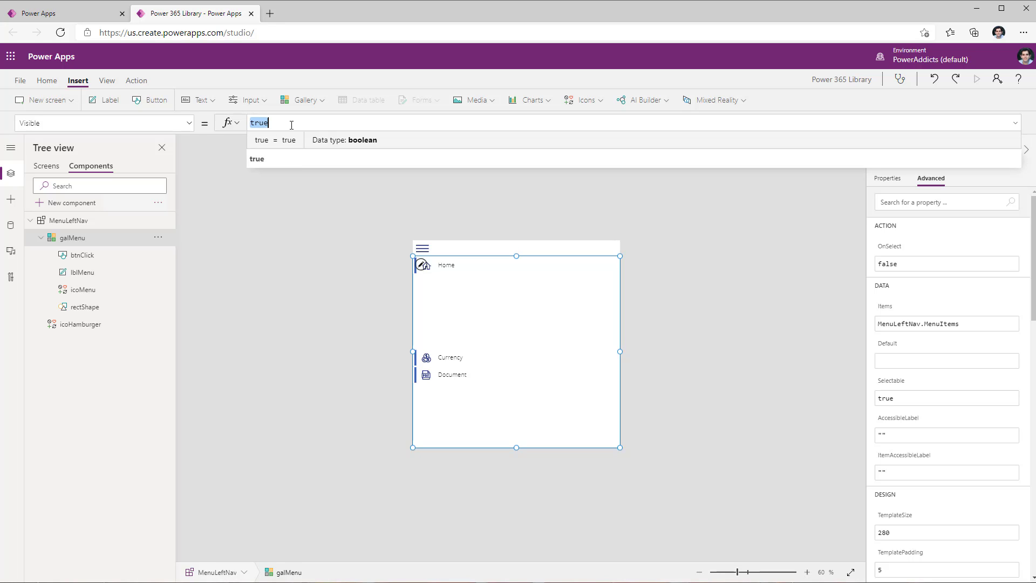
text(show)
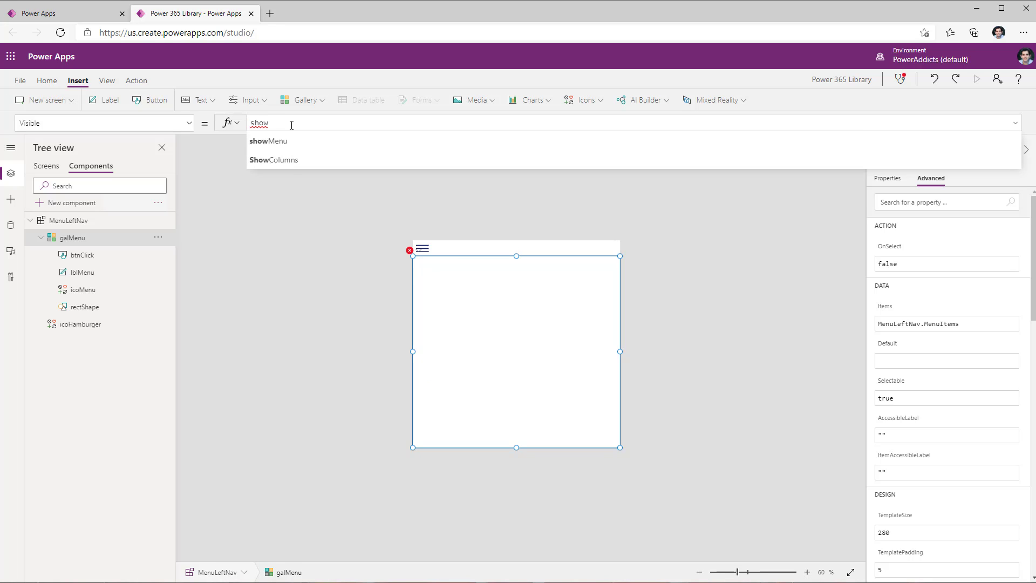
click(296, 141)
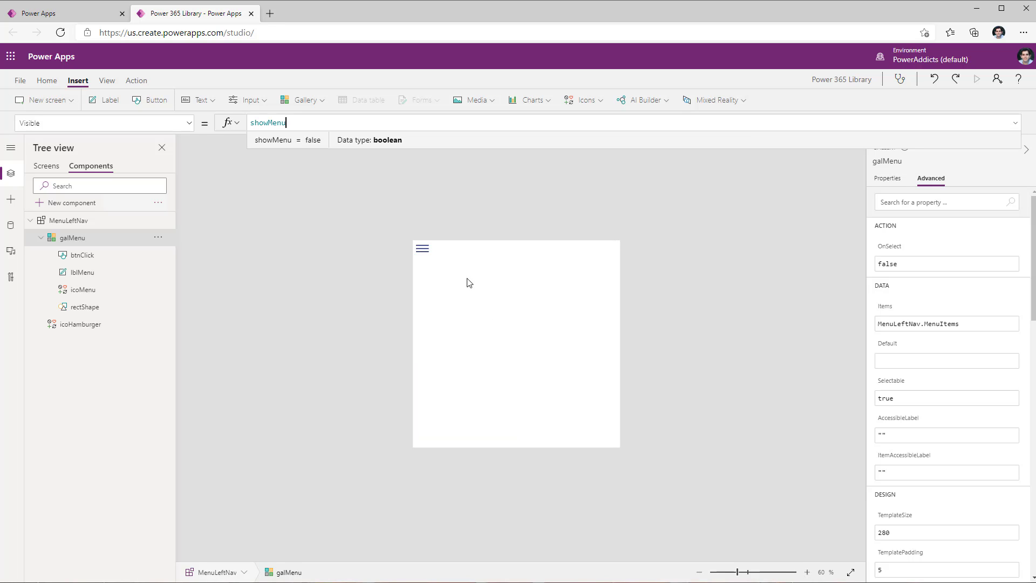
Step: Test the hamburger icon on the component canvas by toggling the menu gallery repeatedly
alt+click(422, 252)
alt+click(422, 253)
alt+click(423, 251)
alt+click(423, 254)
alt+click(423, 254)
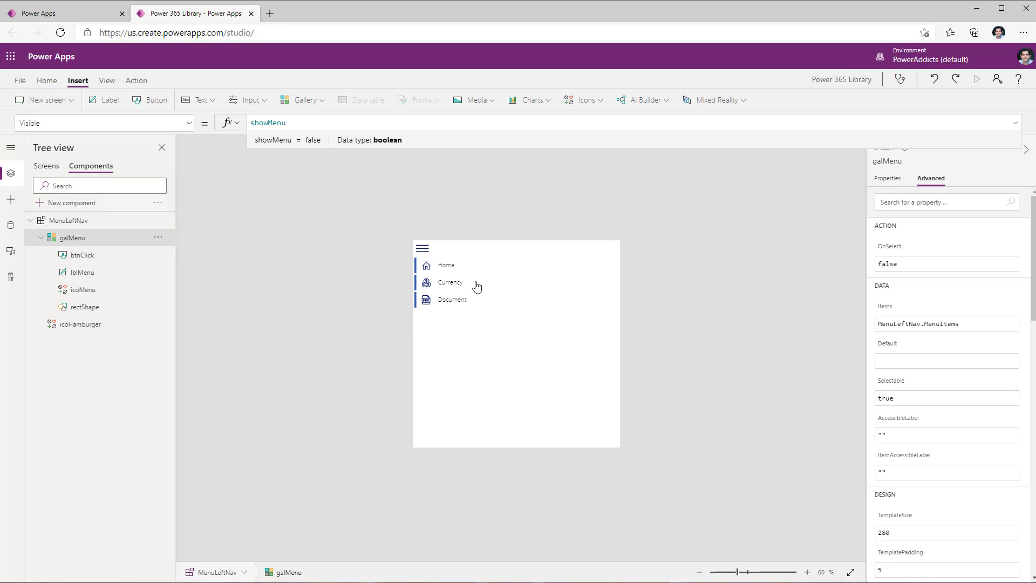
alt+click(423, 254)
alt+click(423, 254)
alt+click(423, 253)
alt+click(423, 252)
click(425, 286)
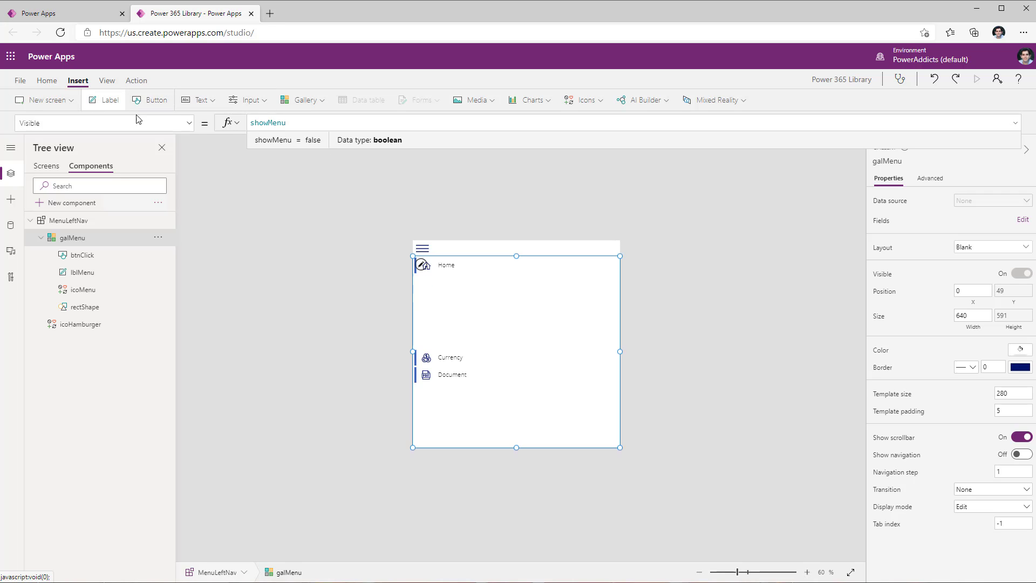
click(430, 266)
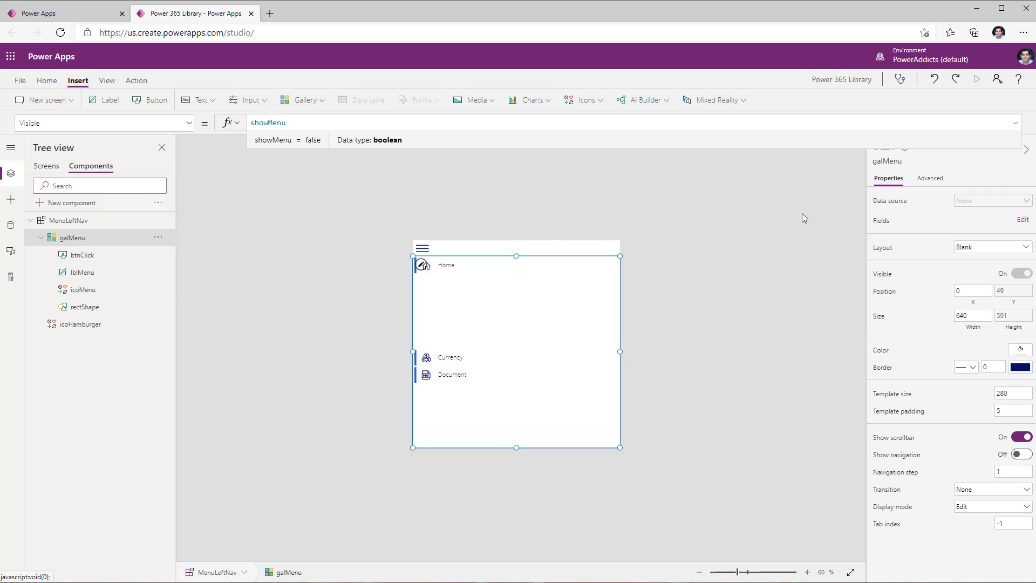
Step: Create an input custom property named MenuColor on MenuLeftNav with the Color data type
click(1015, 124)
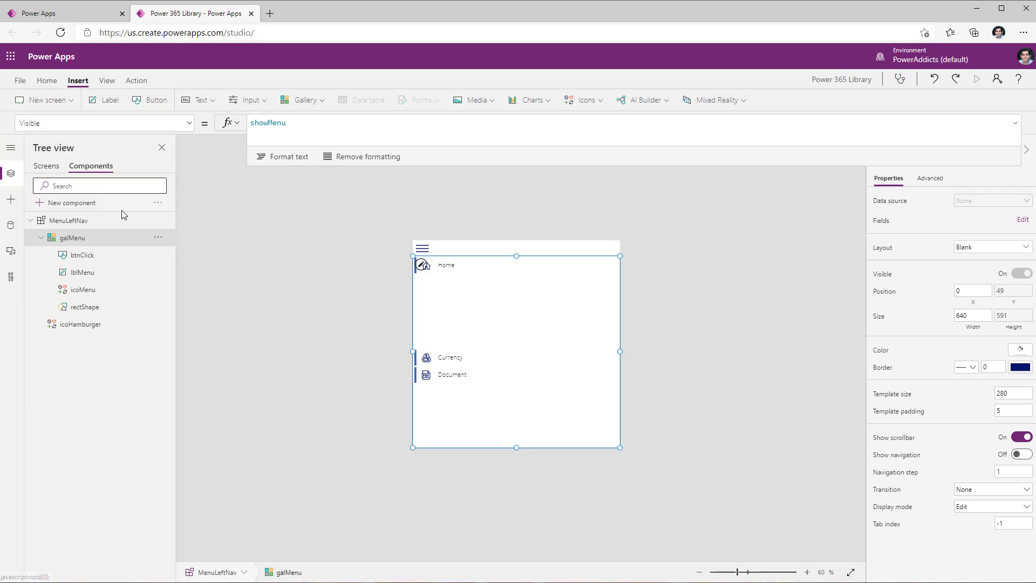
click(108, 221)
click(903, 325)
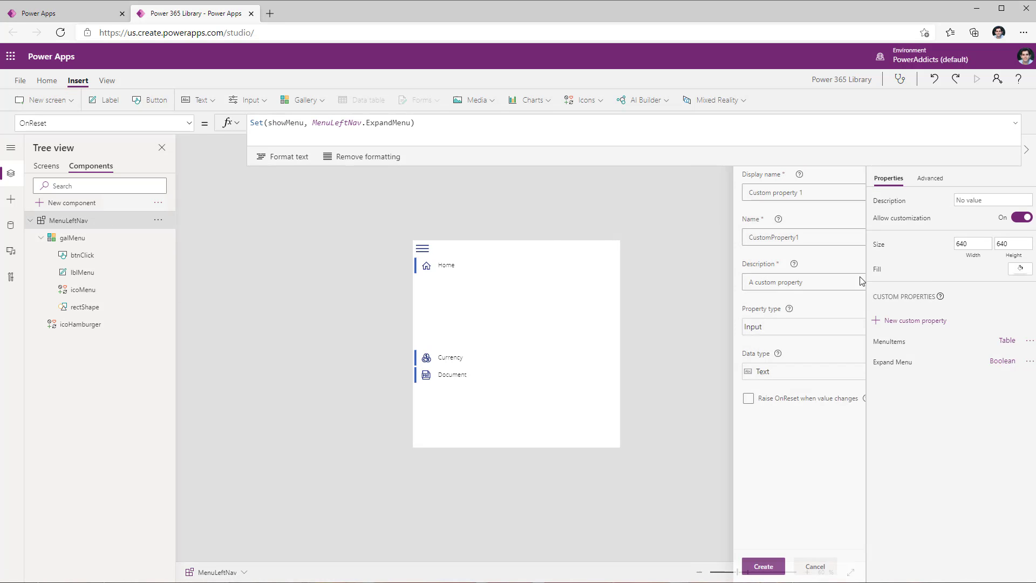
triple_click(744, 197)
text(Menu)
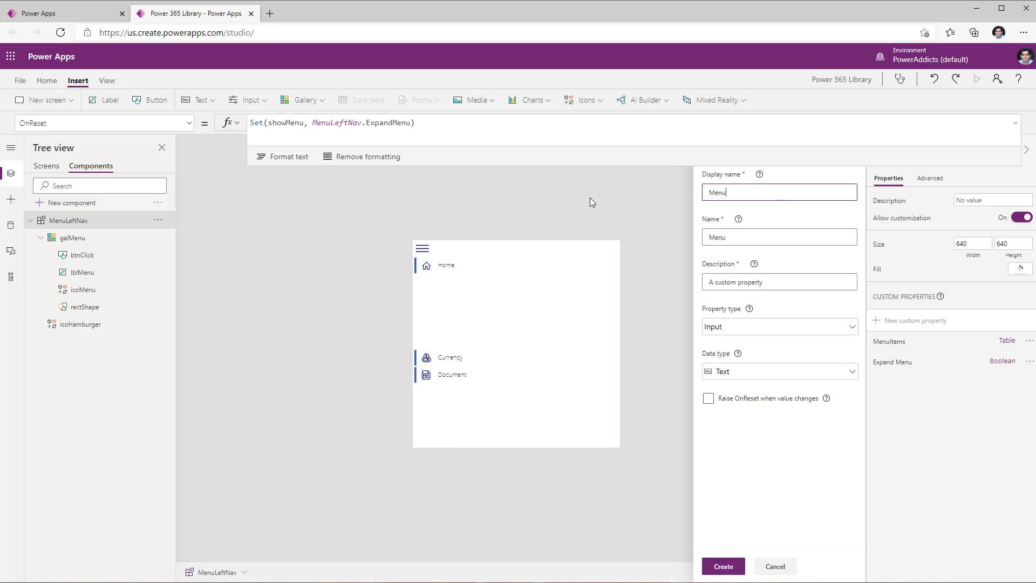
text(Color)
click(760, 328)
click(759, 340)
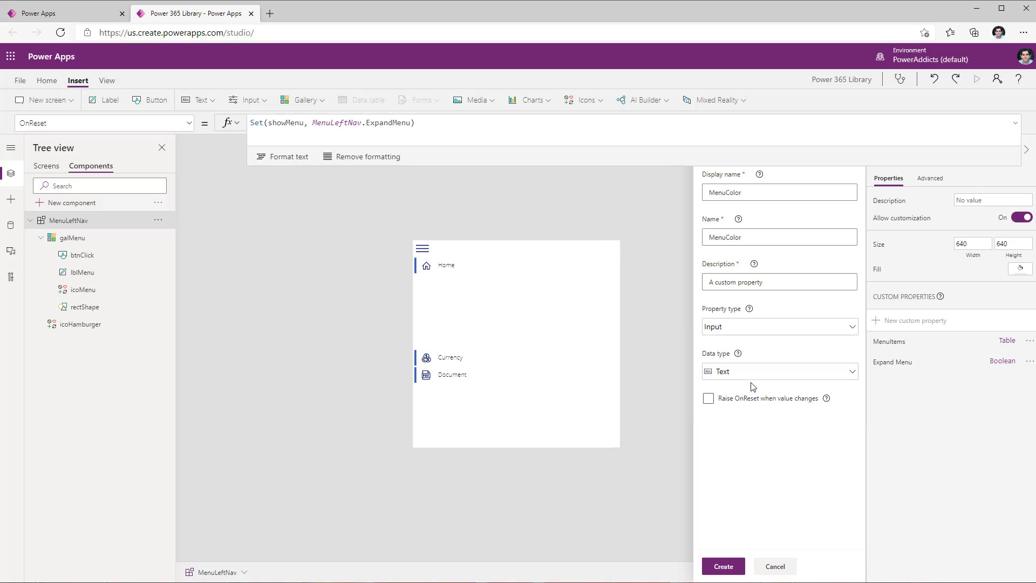
click(750, 377)
click(750, 349)
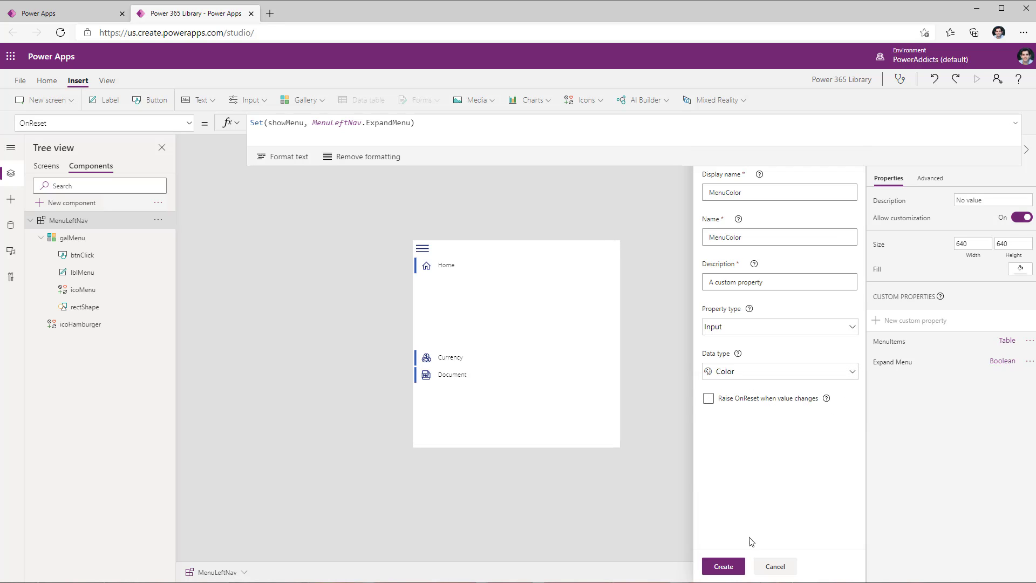
click(731, 570)
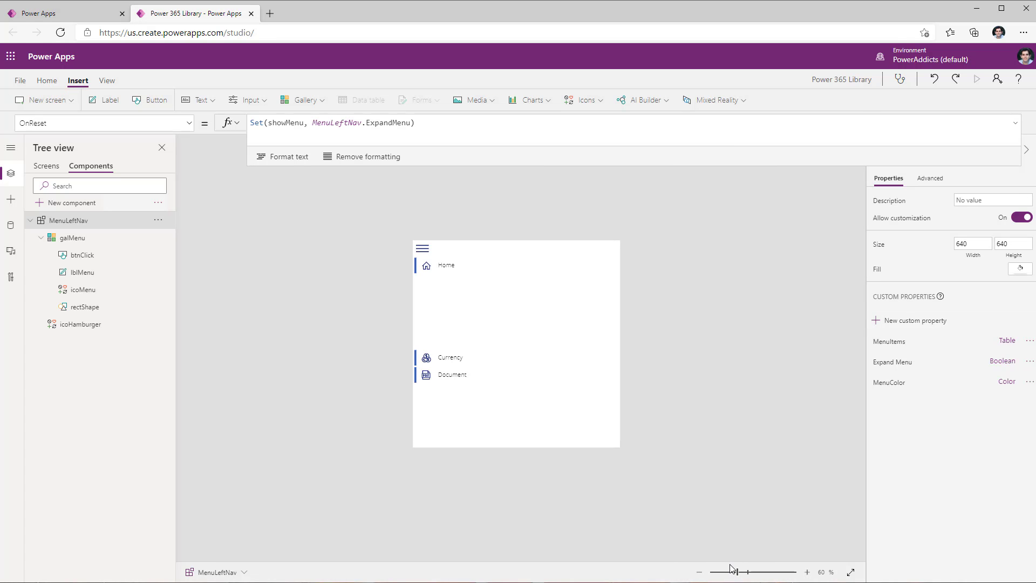
Step: Set the component's MenuColor property to Purple
click(889, 382)
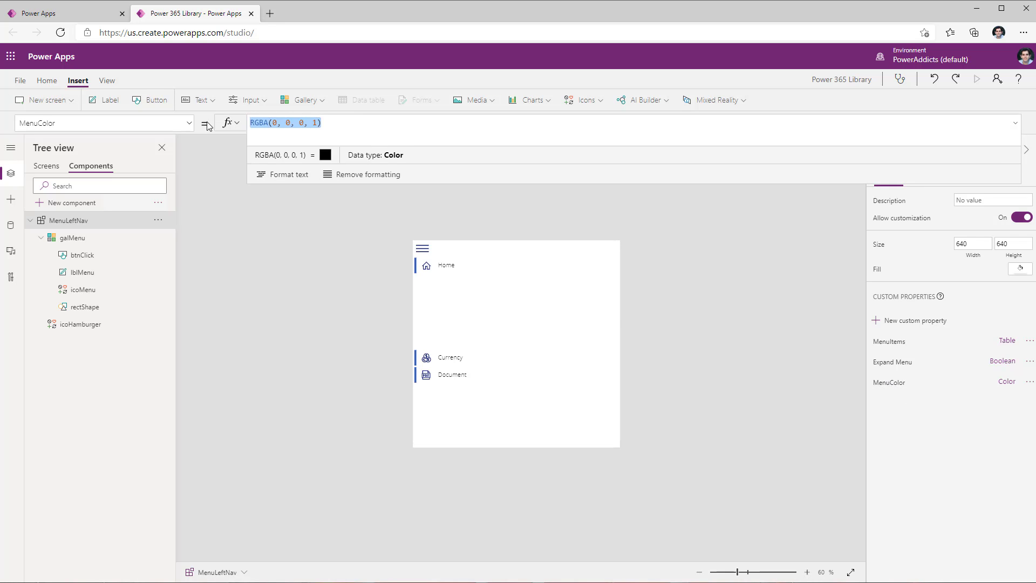
text(Purpl)
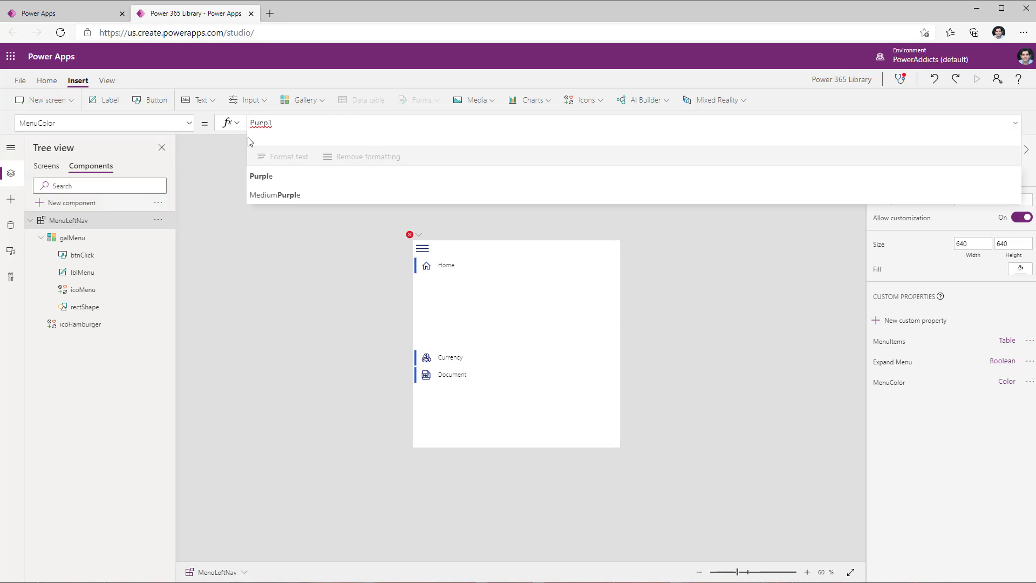
click(294, 170)
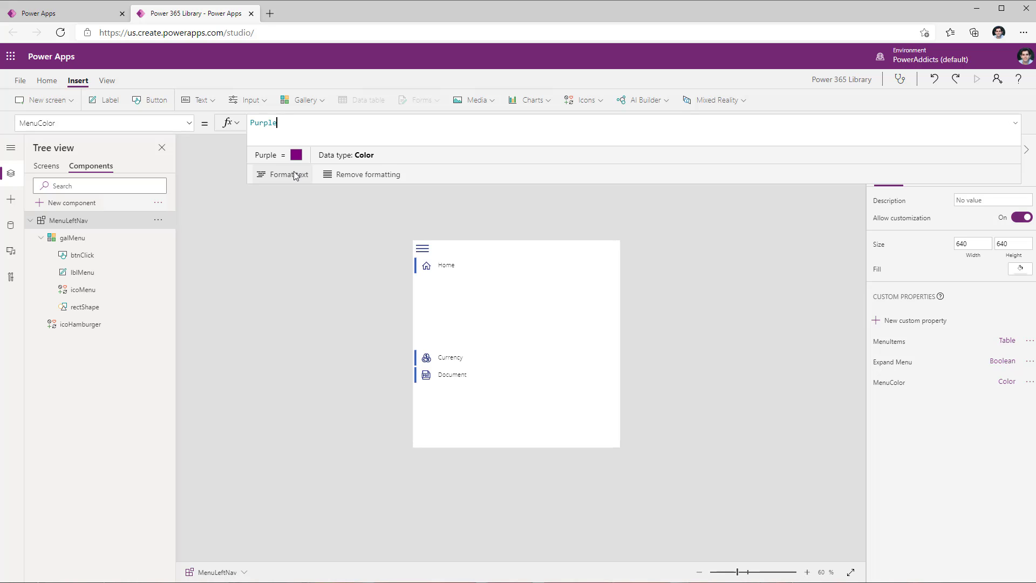
Step: Set lblMenu's Color property to MenuLeftNav.MenuColor
click(87, 276)
click(68, 128)
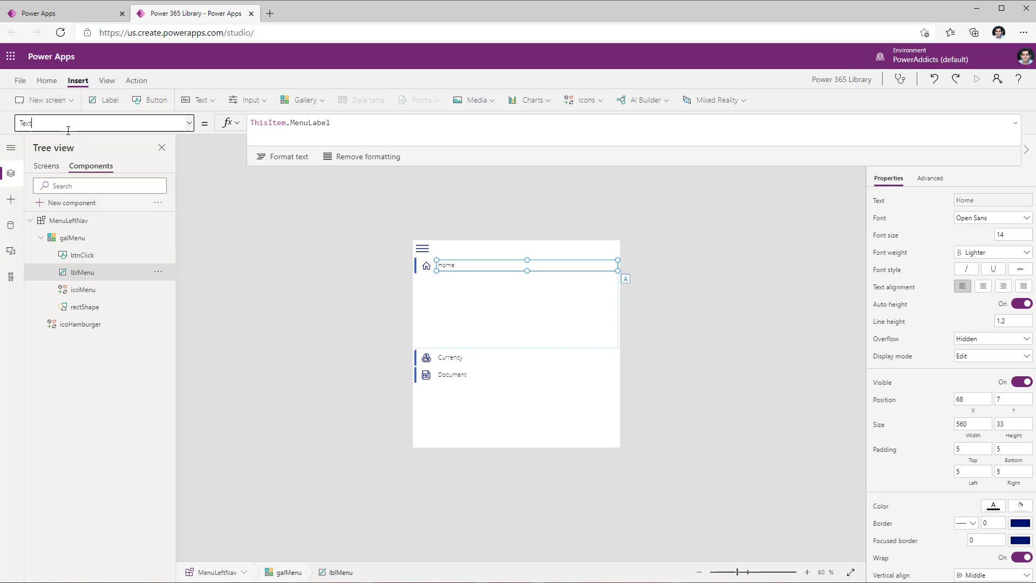
text(Color)
key(Return)
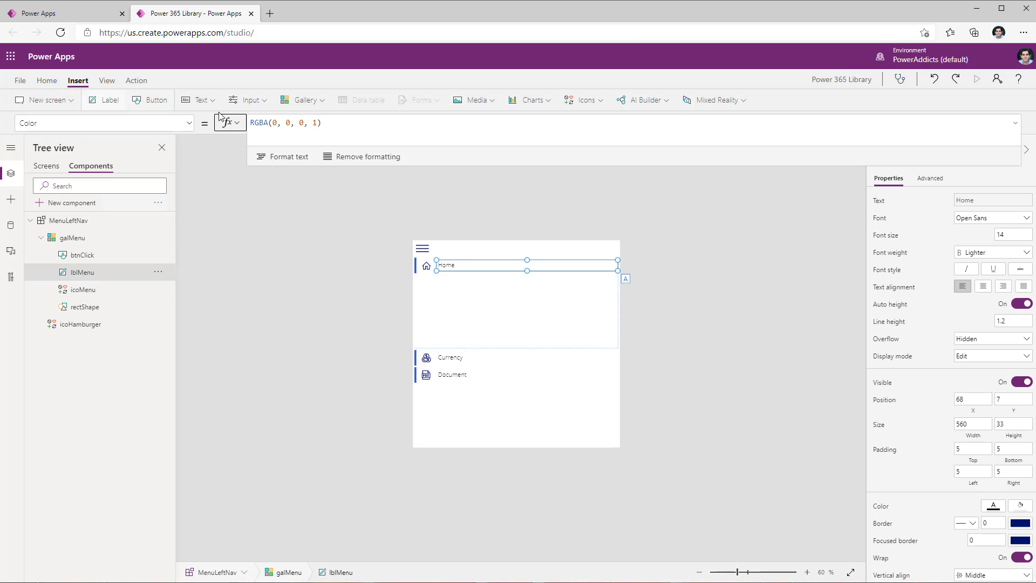
drag(249, 123, 309, 143)
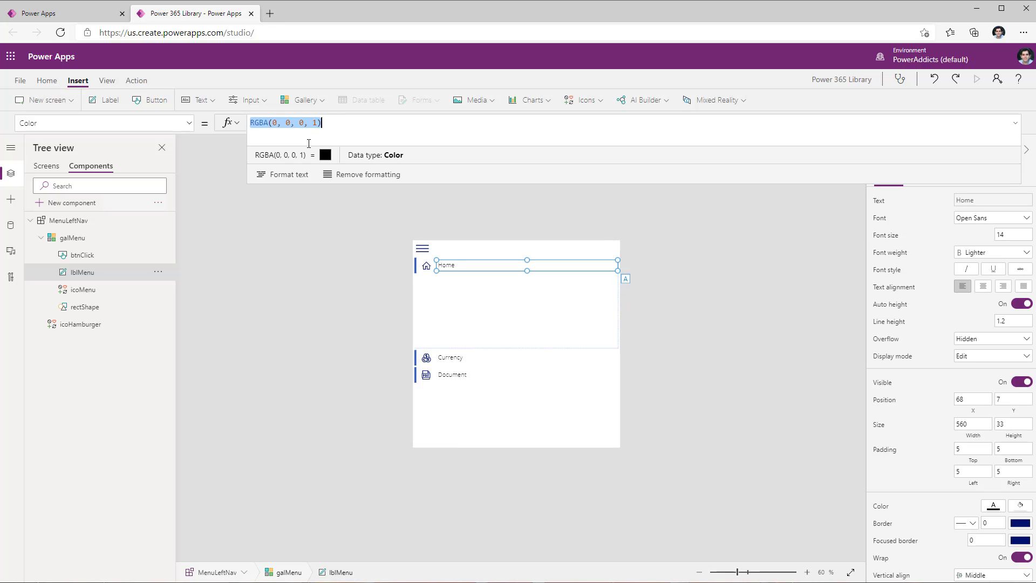
text(Menu)
click(308, 170)
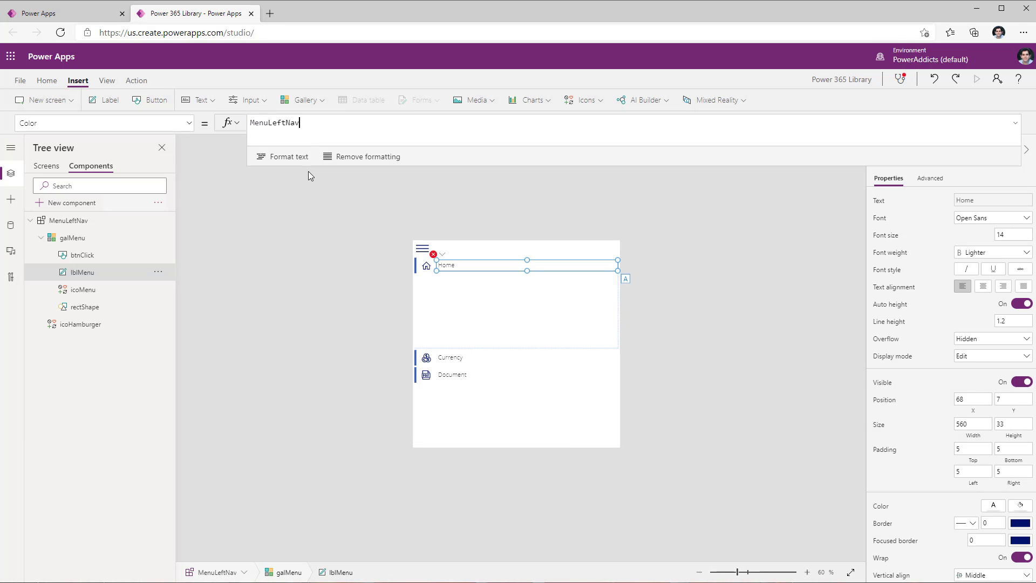
text(.MenuColor)
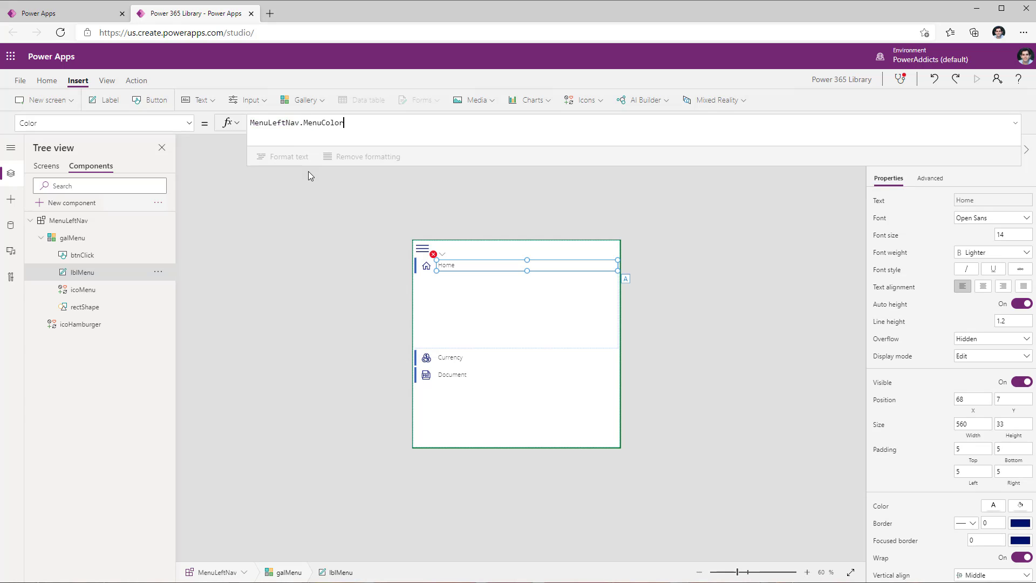
Step: Set icoMenu's Color property to MenuLeftNav.MenuColor
click(102, 292)
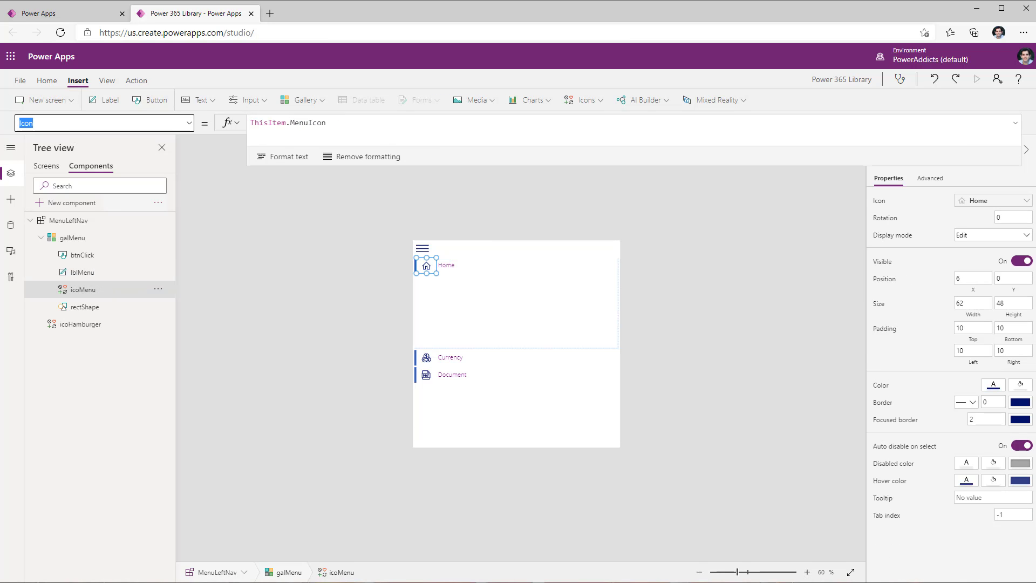
text(Color)
key(Return)
key(ctrl+a)
text(MenuLeftNav.MenuColor)
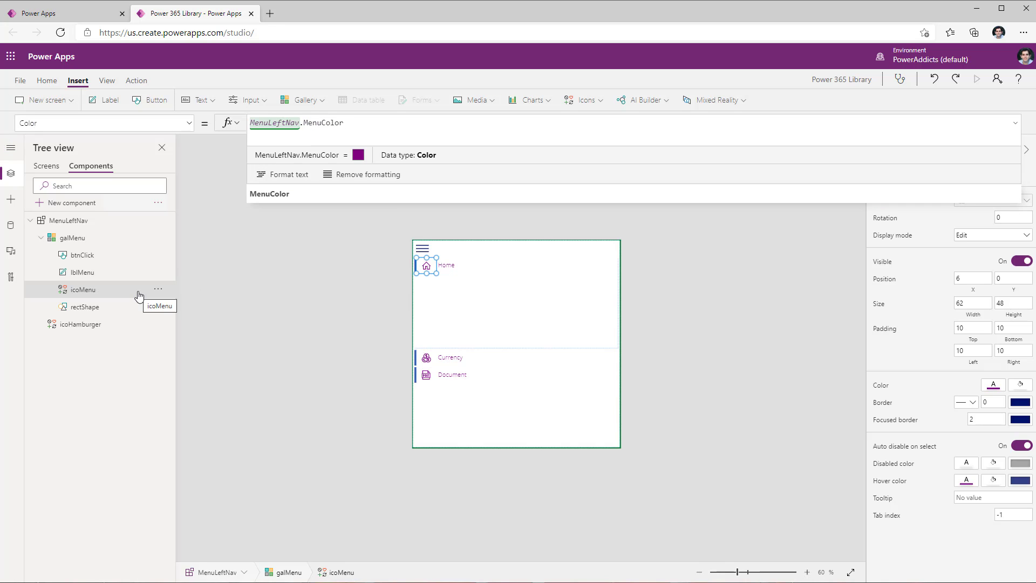
Step: Set rectShape's Fill property to MenuLeftNav.MenuColor
click(115, 306)
click(30, 123)
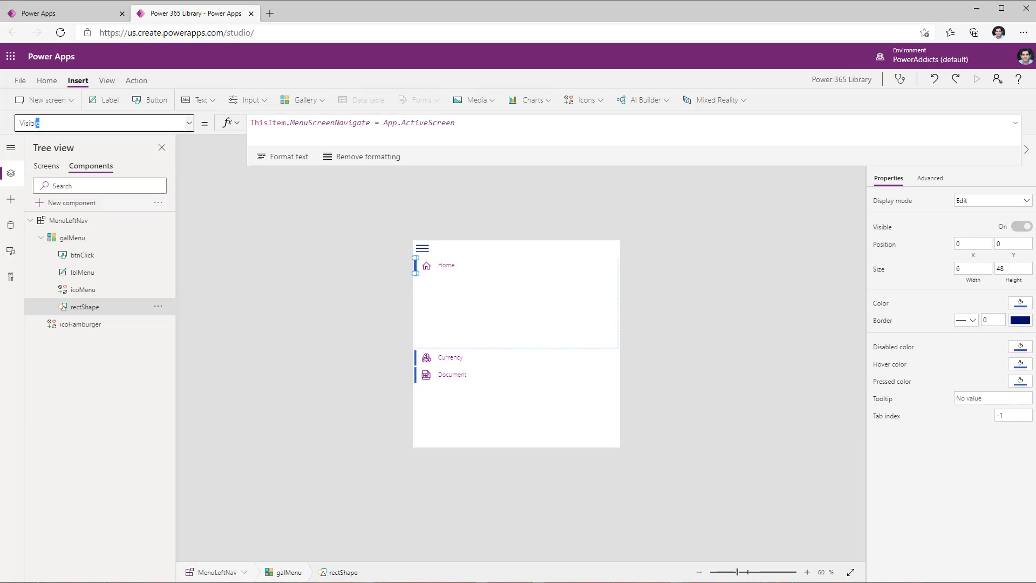
text(Fill)
key(Return)
click(385, 133)
key(ctrl+a)
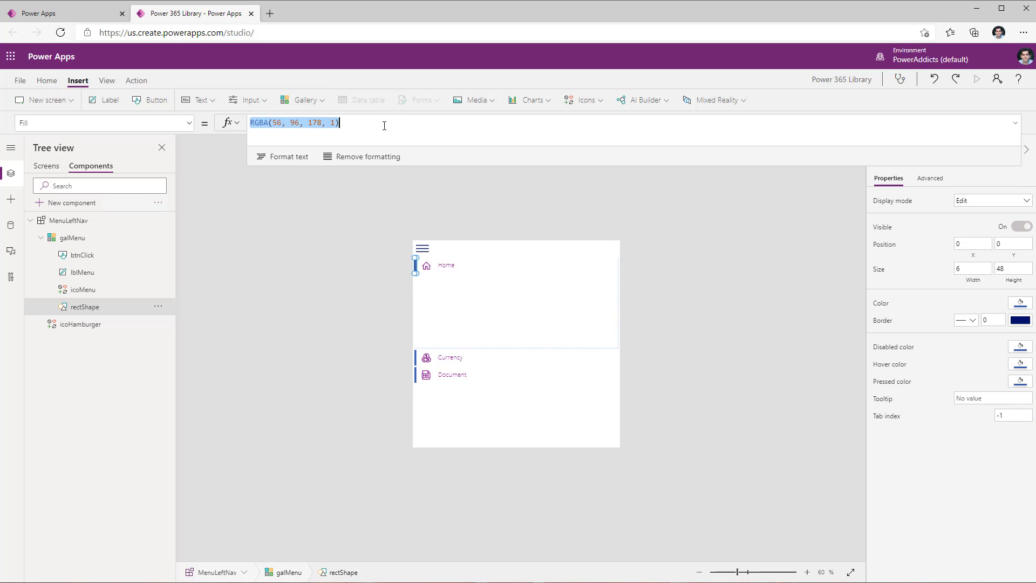
text(MenuLeftNav.MenuColor)
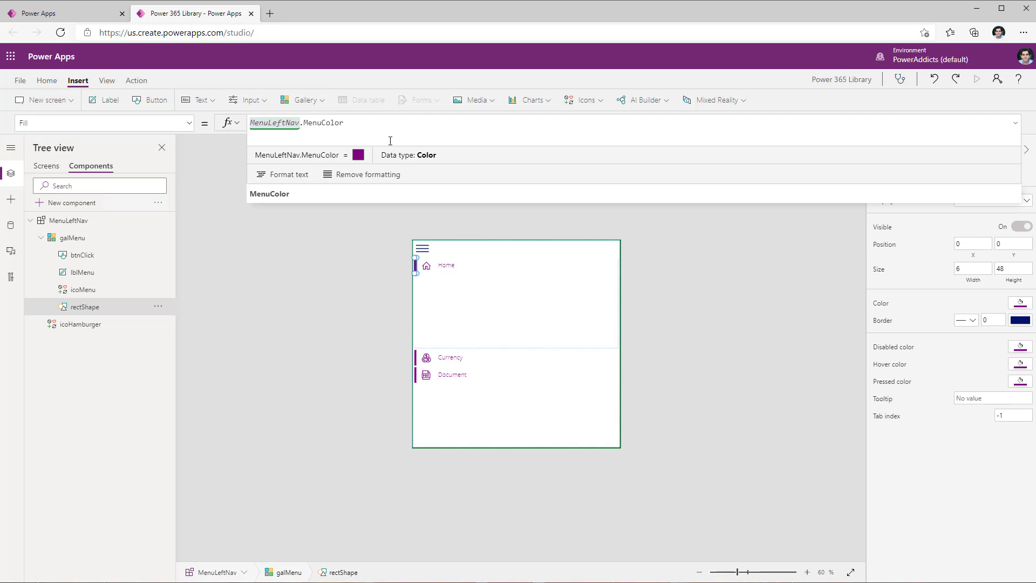
Step: Create an input custom property named HamburgerMenuColor on MenuLeftNav with the Color data type
click(421, 245)
click(424, 248)
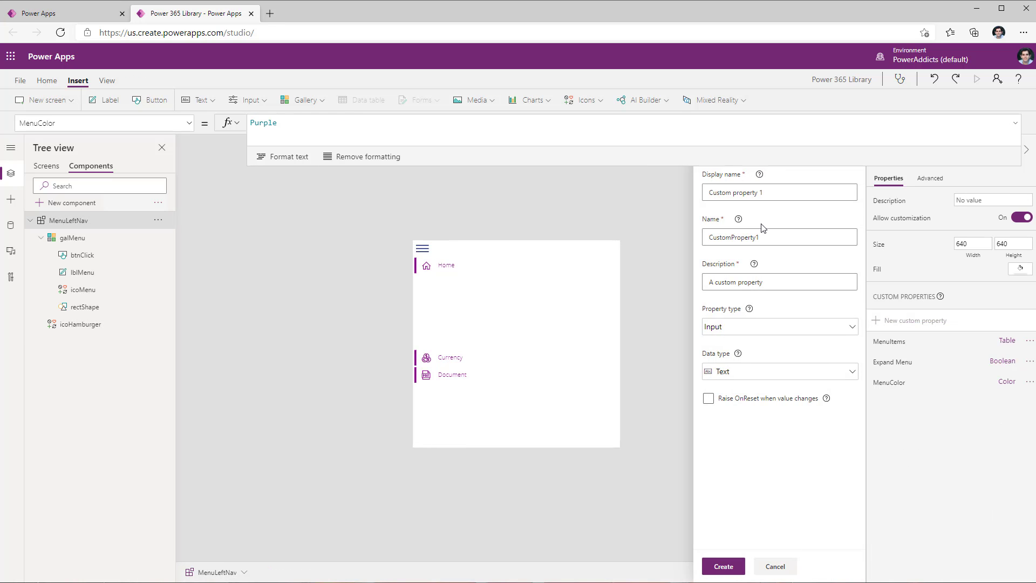
drag(762, 192, 545, 186)
text(Ha)
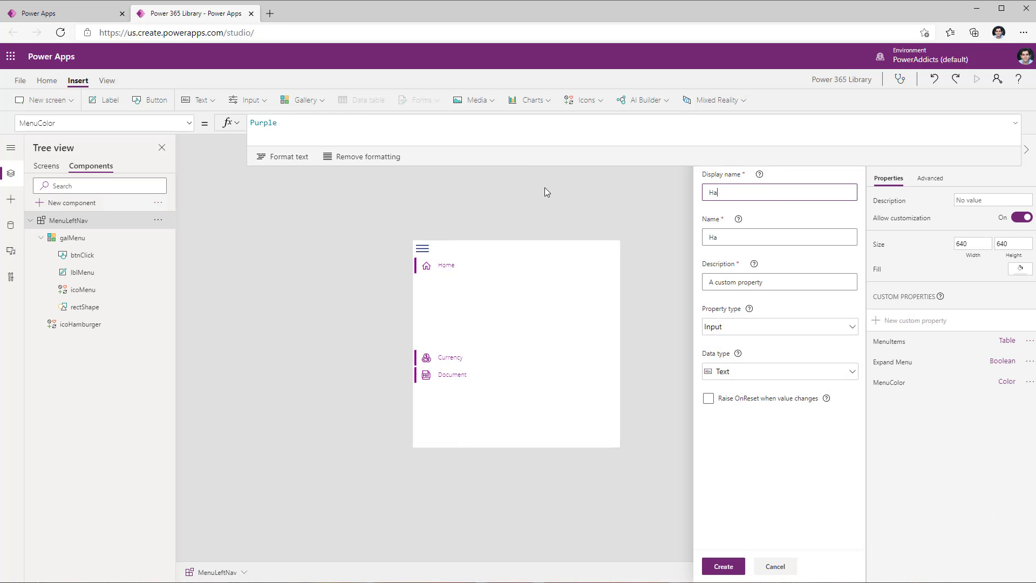
text(mburgerMenuColor)
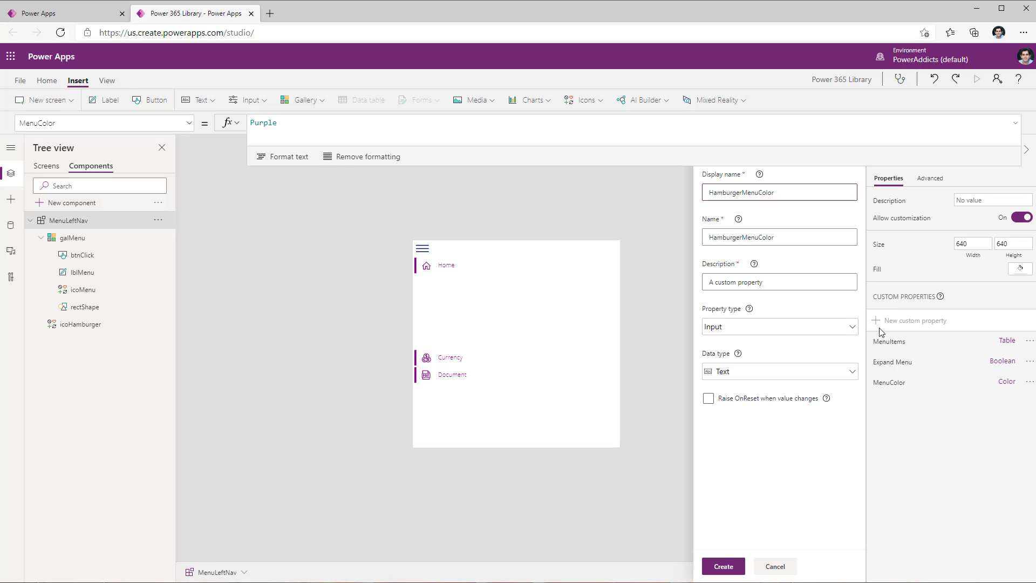
click(781, 372)
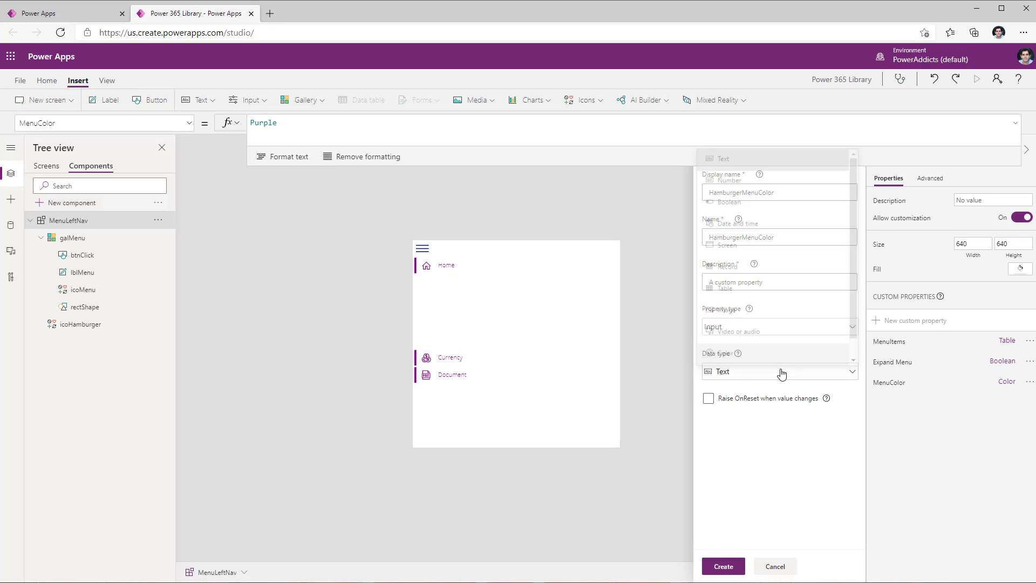
click(747, 344)
click(723, 566)
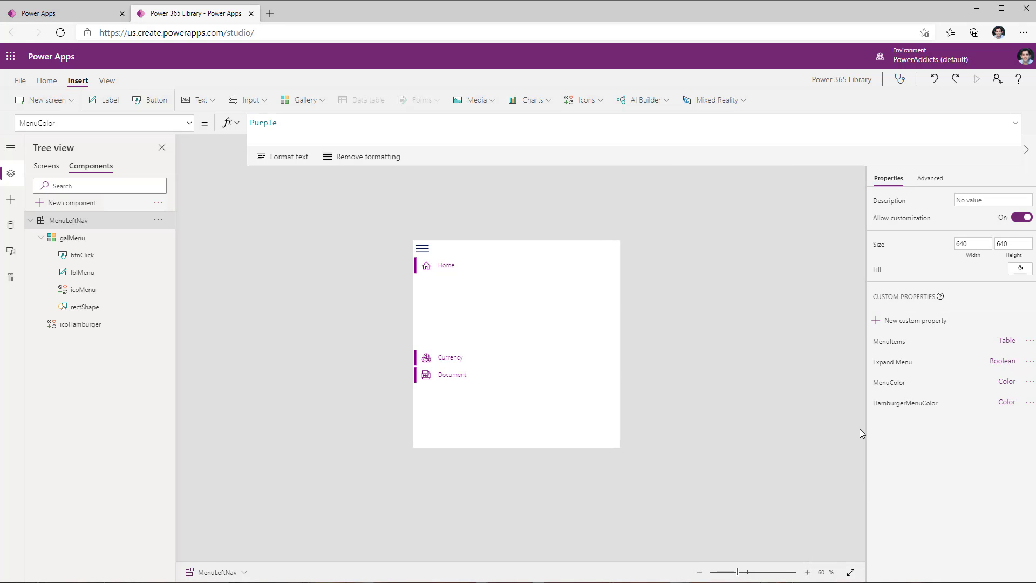
Step: Set the component's HamburgerMenuColor property to Blue
click(904, 403)
drag(322, 122, 70, 114)
text(Blue)
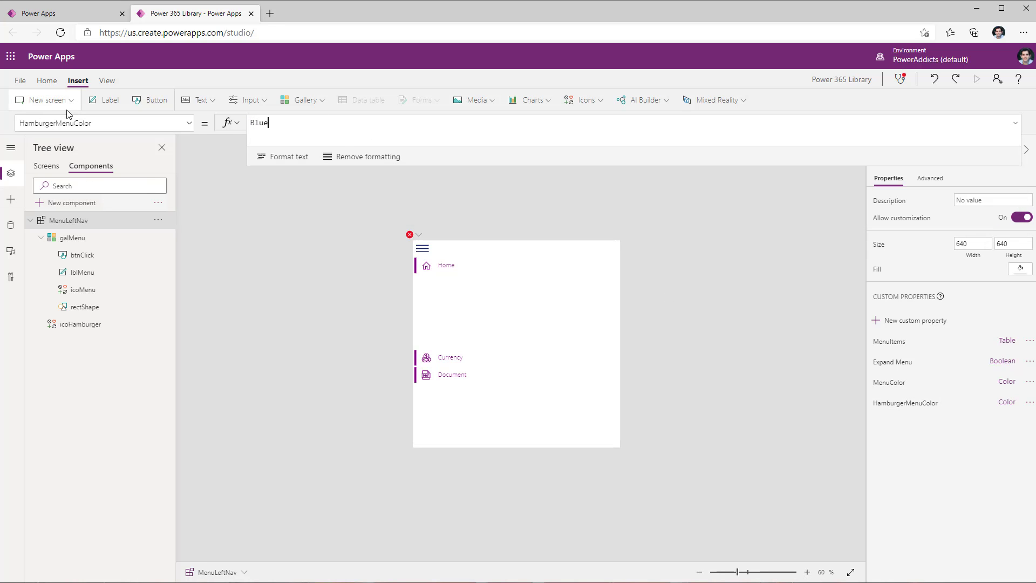
click(280, 194)
Step: Set icoHamburger's Color property to MenuLeftNav.HamburgerMenuColor
click(423, 248)
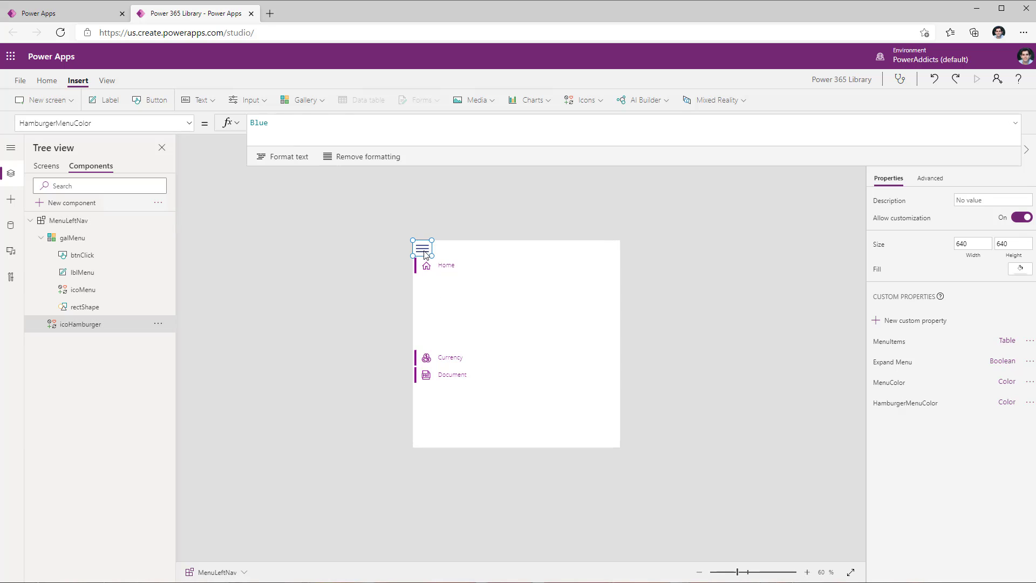
click(122, 129)
text(Color)
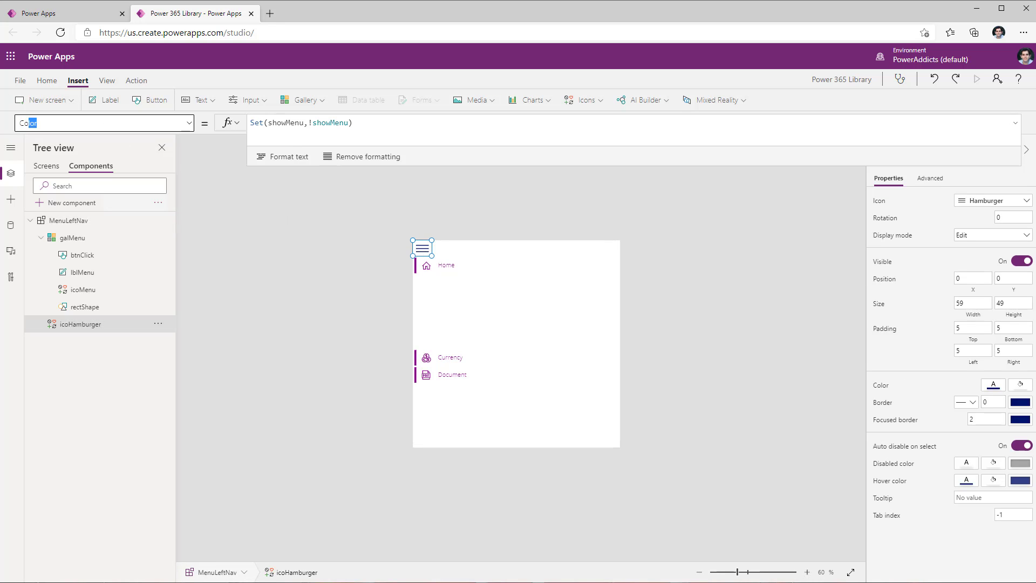
key(Return)
triple_click(318, 123)
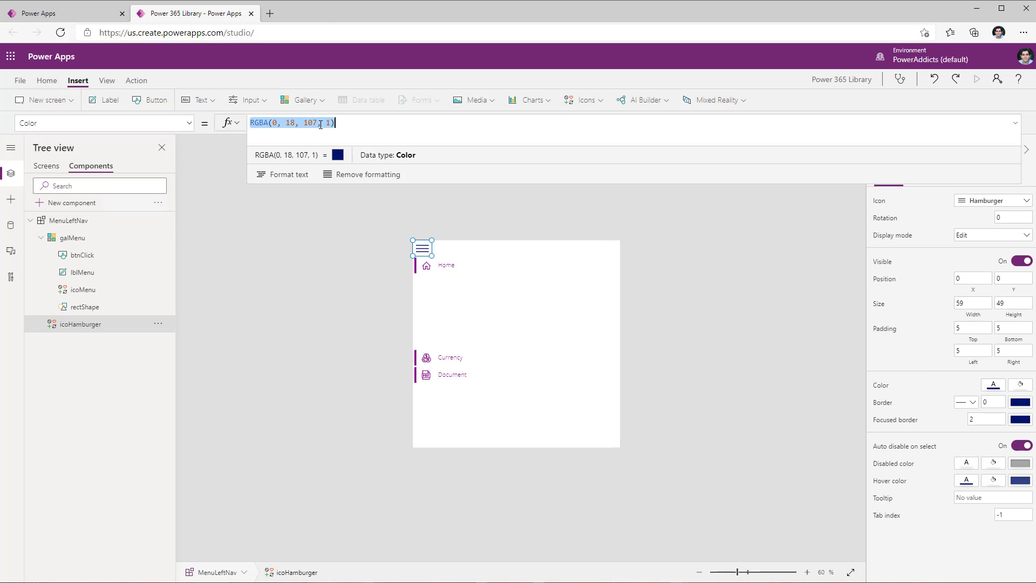
text(men)
click(304, 174)
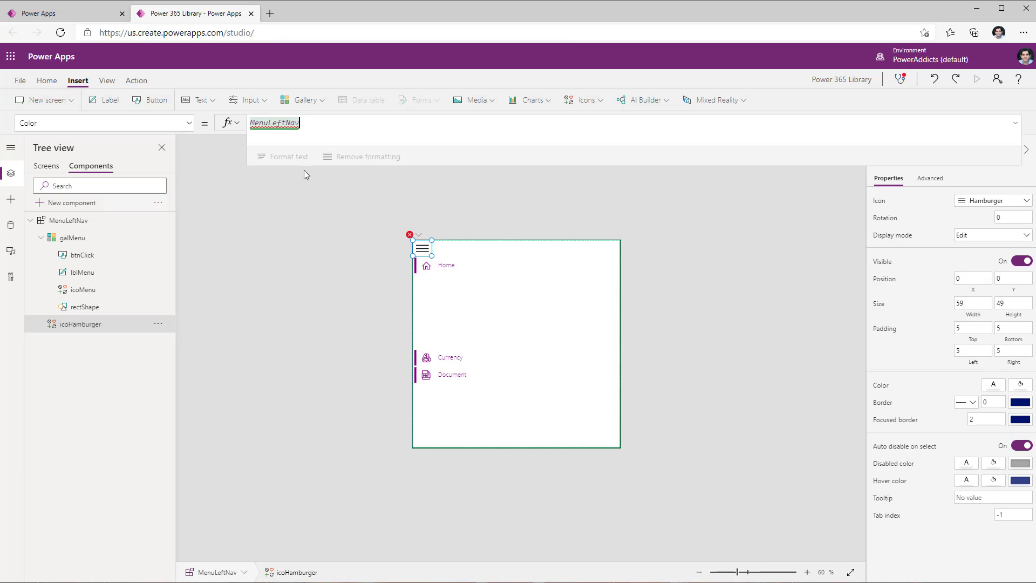
text(.)
click(308, 195)
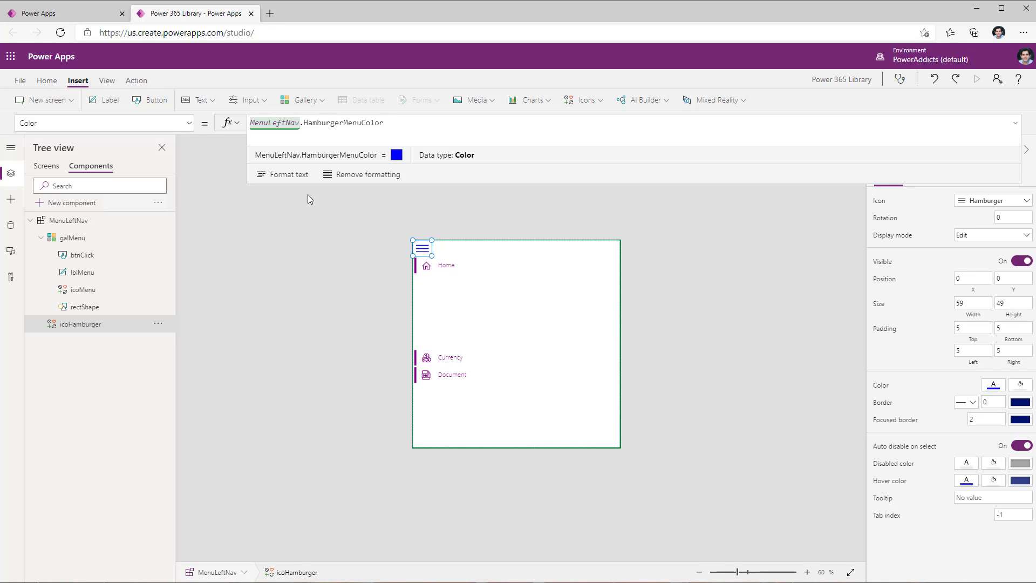
Step: Create an input custom property named MenuBkgColor on MenuLeftNav with the Color data type
click(130, 238)
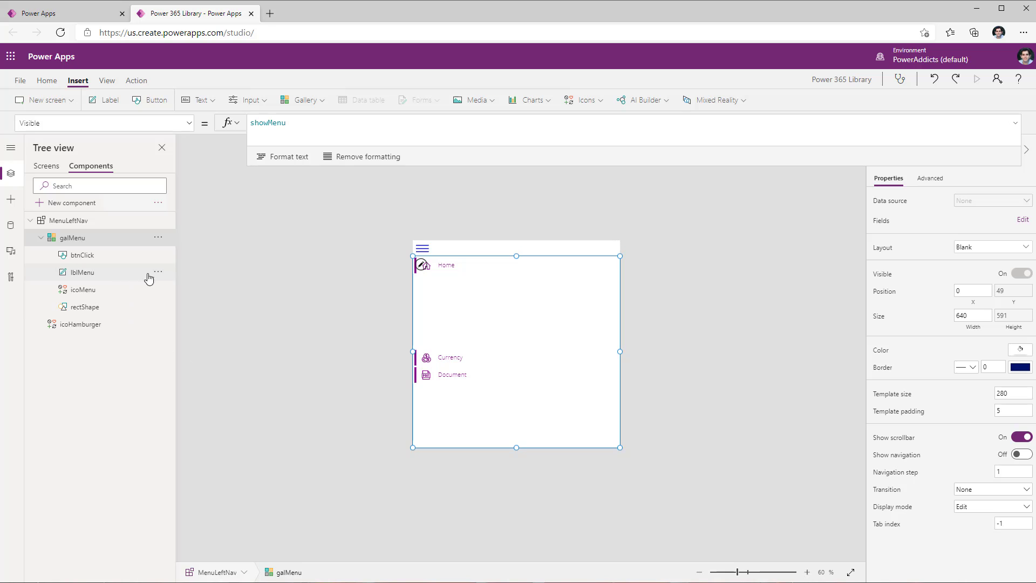
click(885, 351)
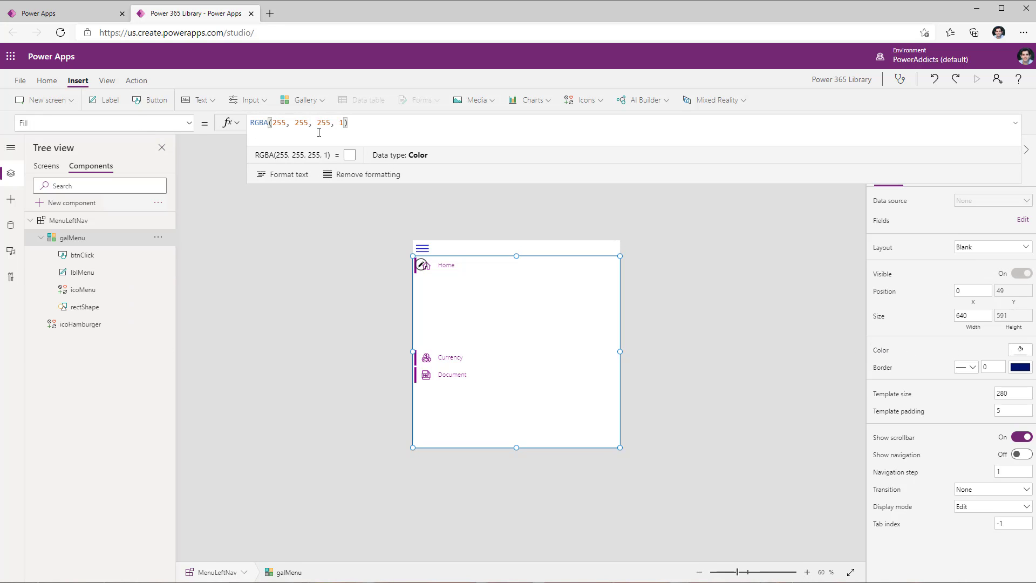
click(89, 221)
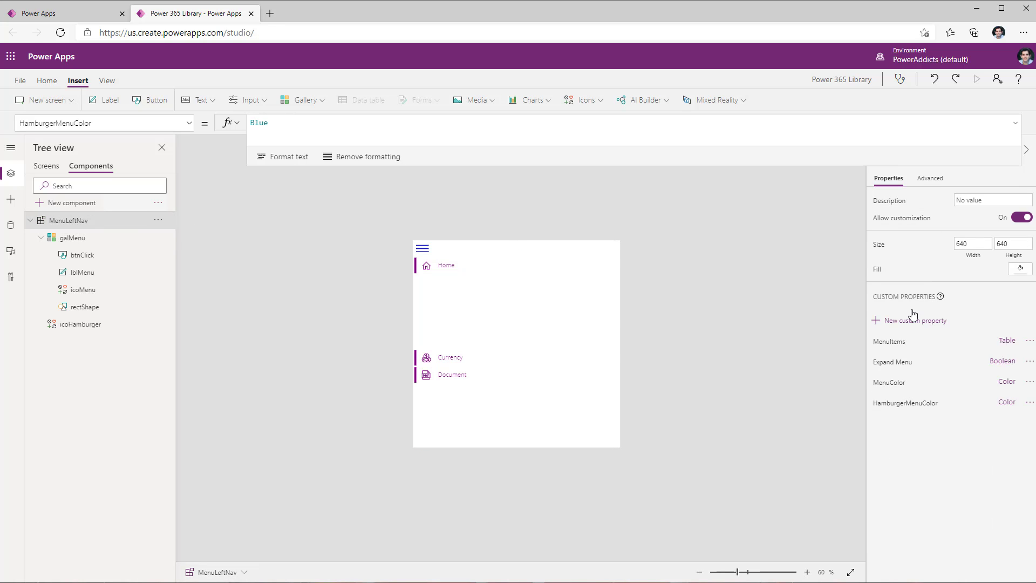
click(913, 320)
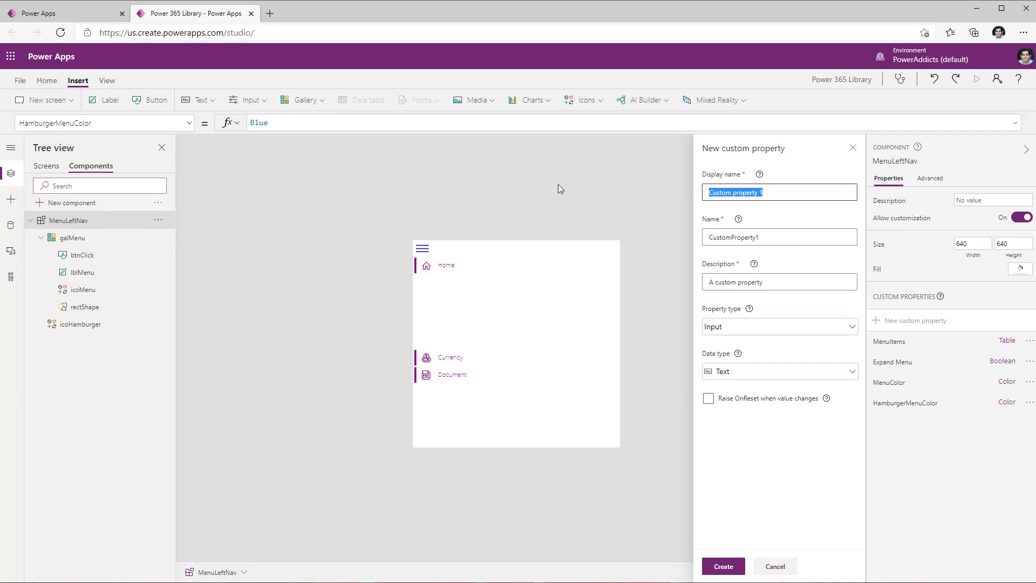
text(MenuBkgColor)
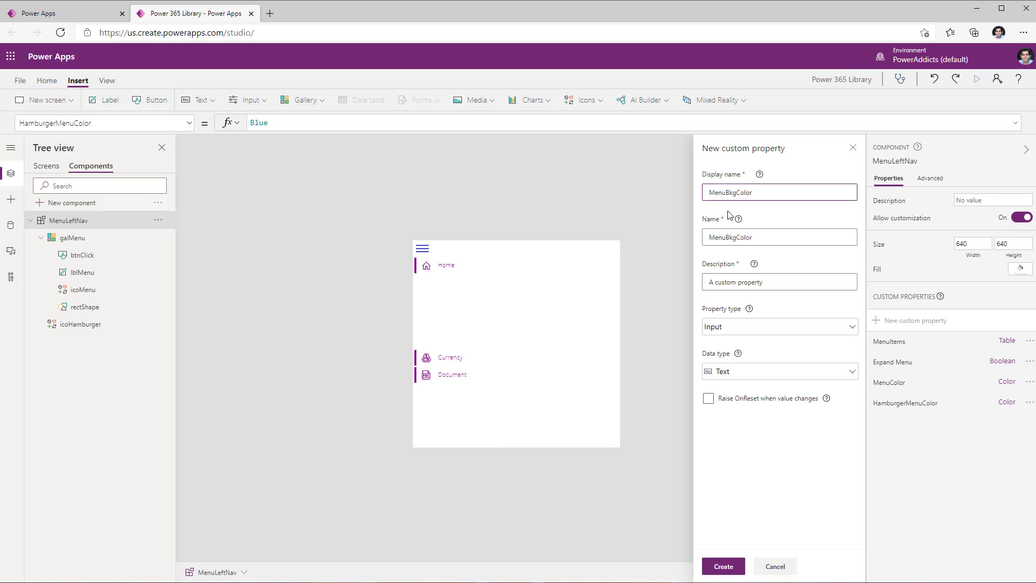
click(723, 371)
click(715, 421)
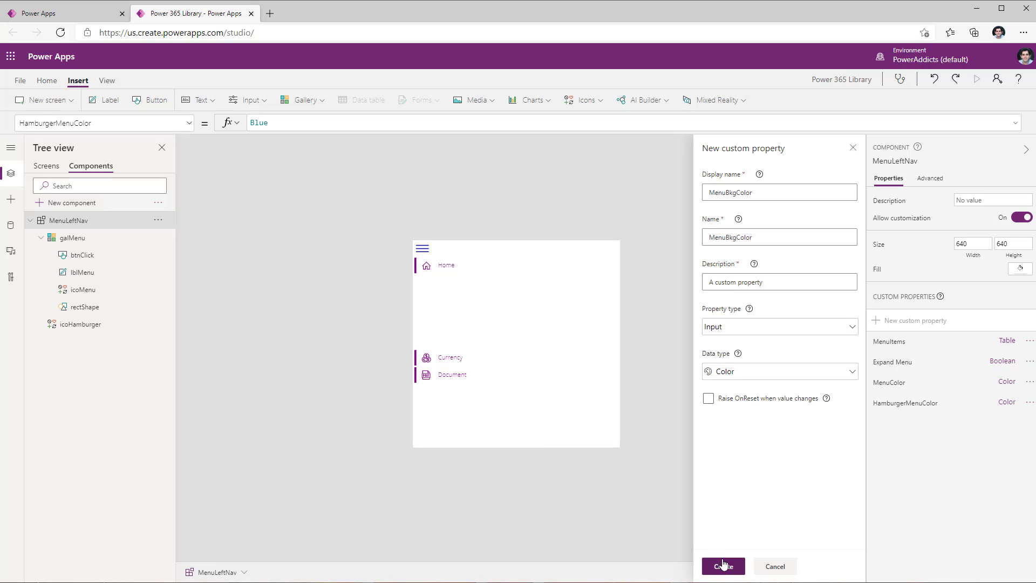
click(723, 566)
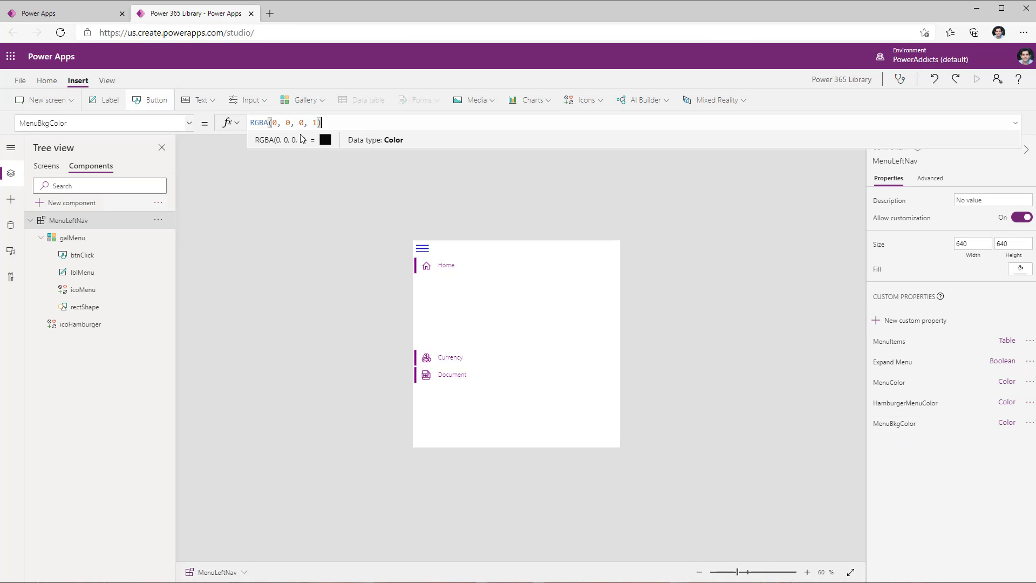
Step: Set the component's MenuBkgColor property to LightGray
text(LightGr)
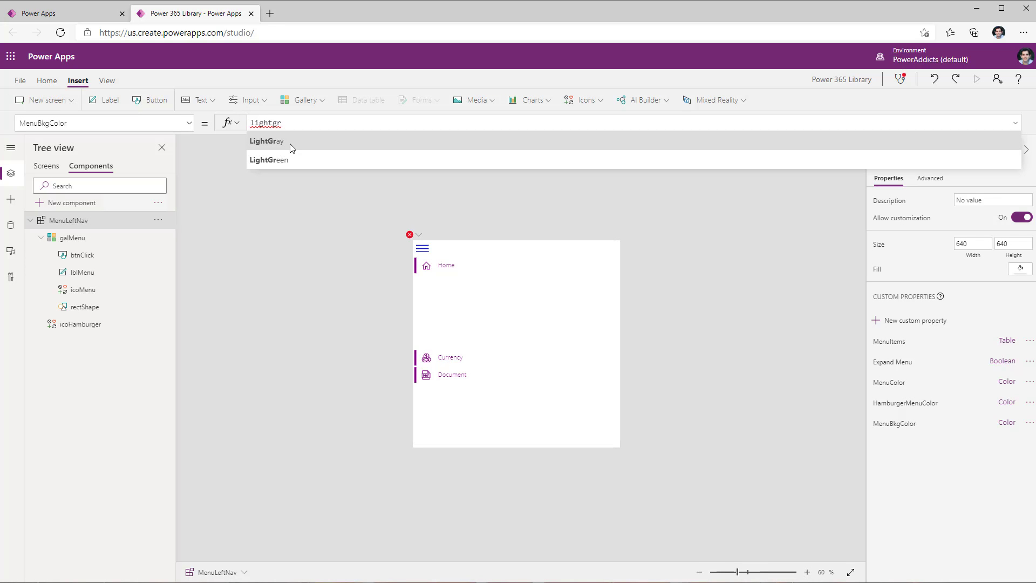
click(290, 144)
click(274, 127)
double_click(275, 128)
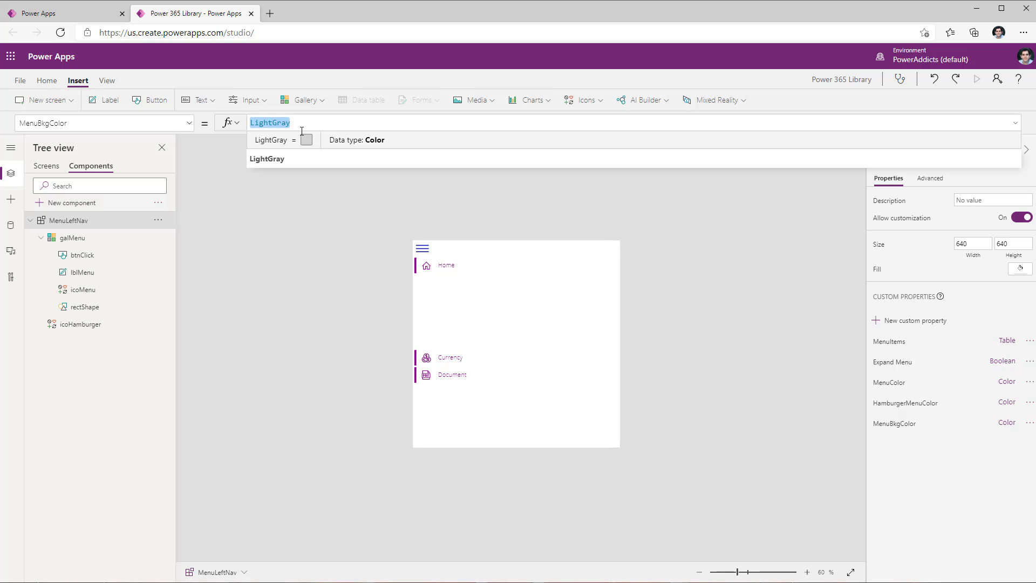
Step: Set galMenu's Fill property to MenuLeftNav.MenuBkgColor
click(72, 239)
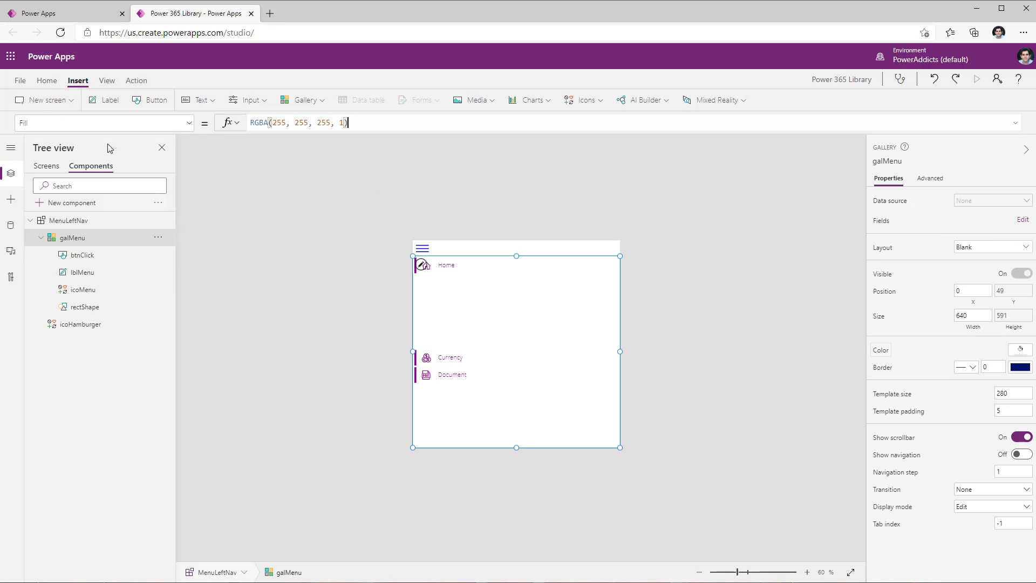
drag(404, 123, 249, 123)
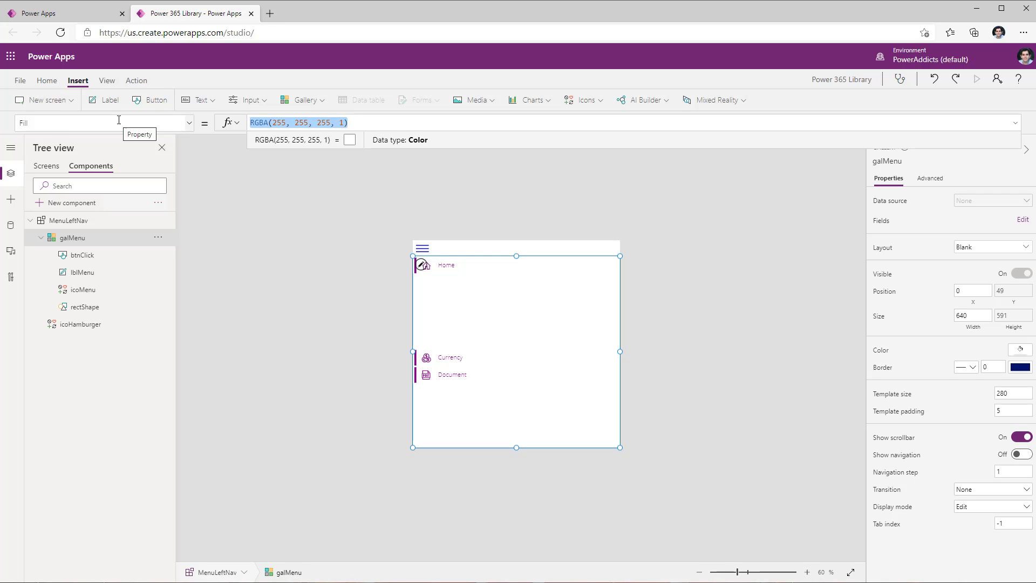
key(BackSpace)
text(menul)
click(265, 141)
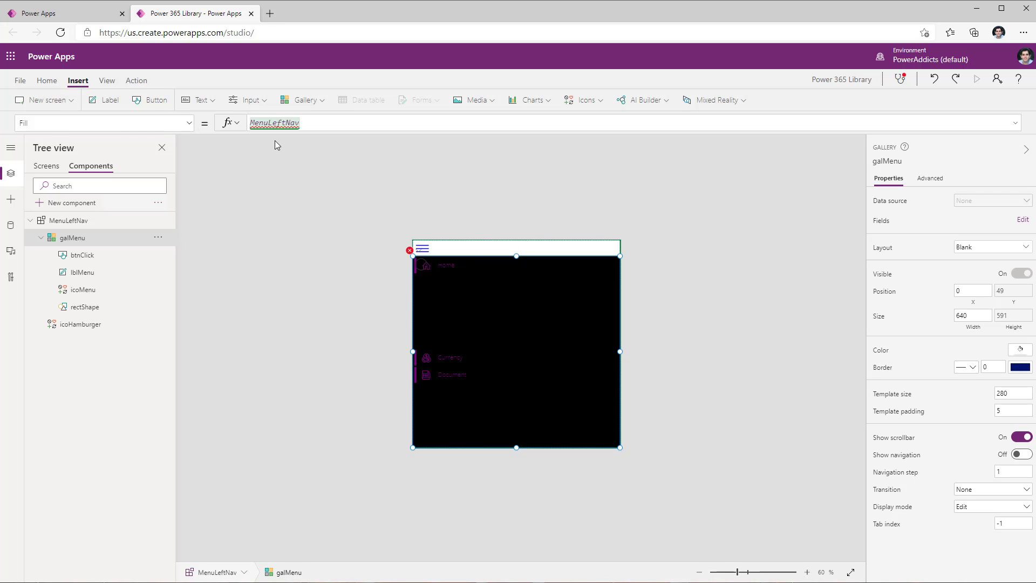
text(.me)
click(275, 141)
Step: Change the component's MenuBkgColor property to RGBA(220,220,220,1)
click(81, 220)
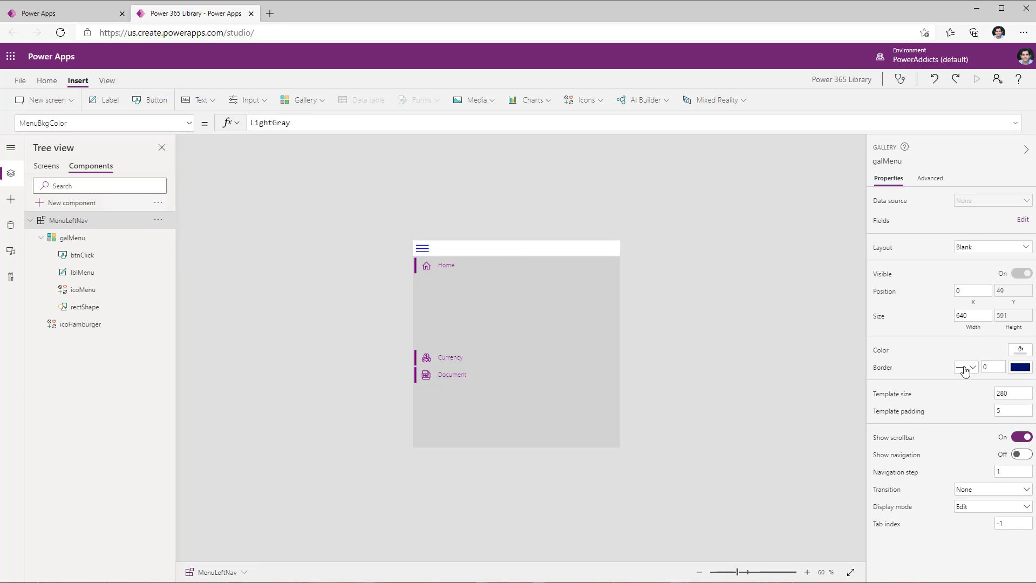
click(899, 423)
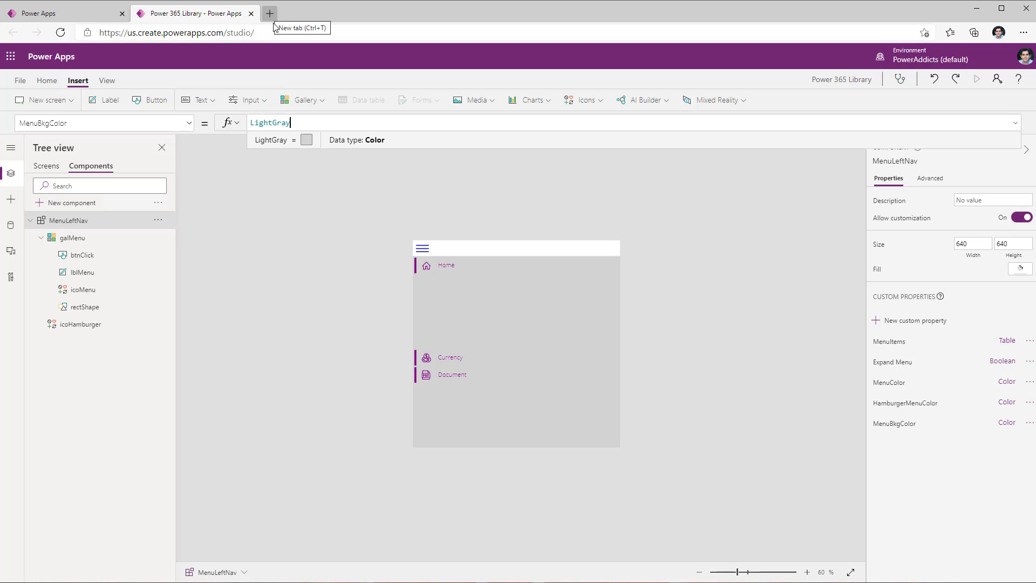
double_click(274, 123)
text(RGBA(220)
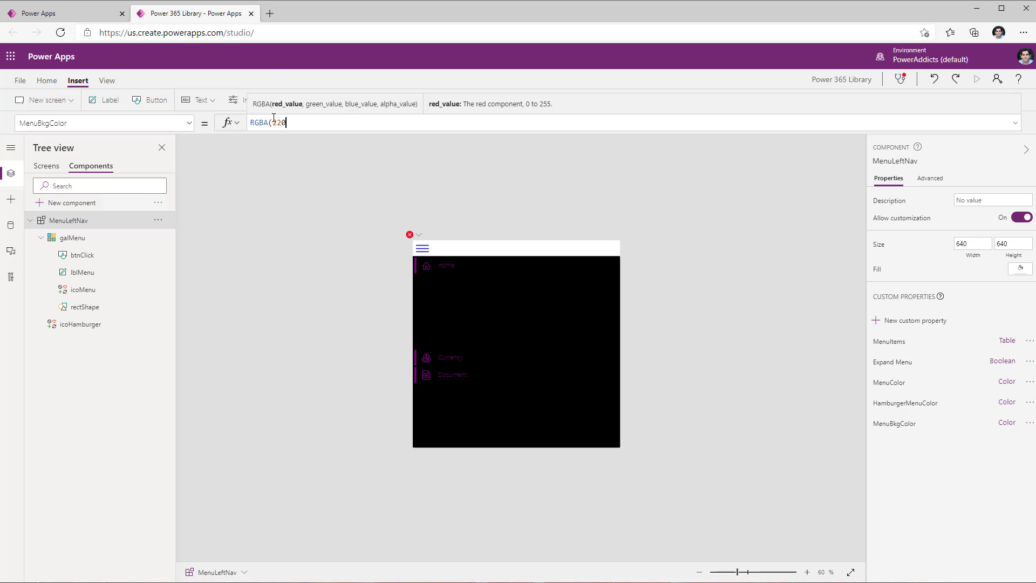
text(,220,220,1)
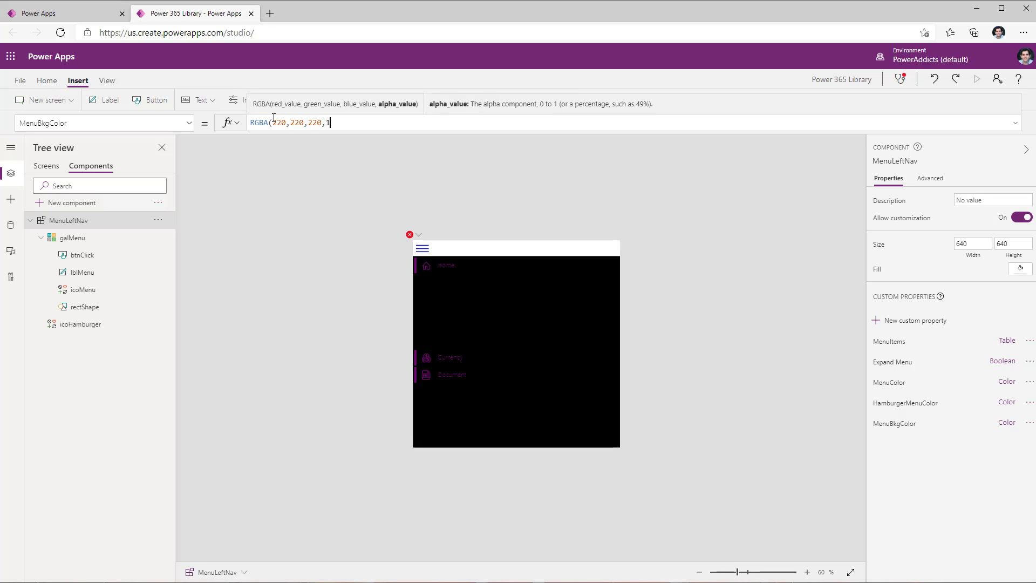
text())
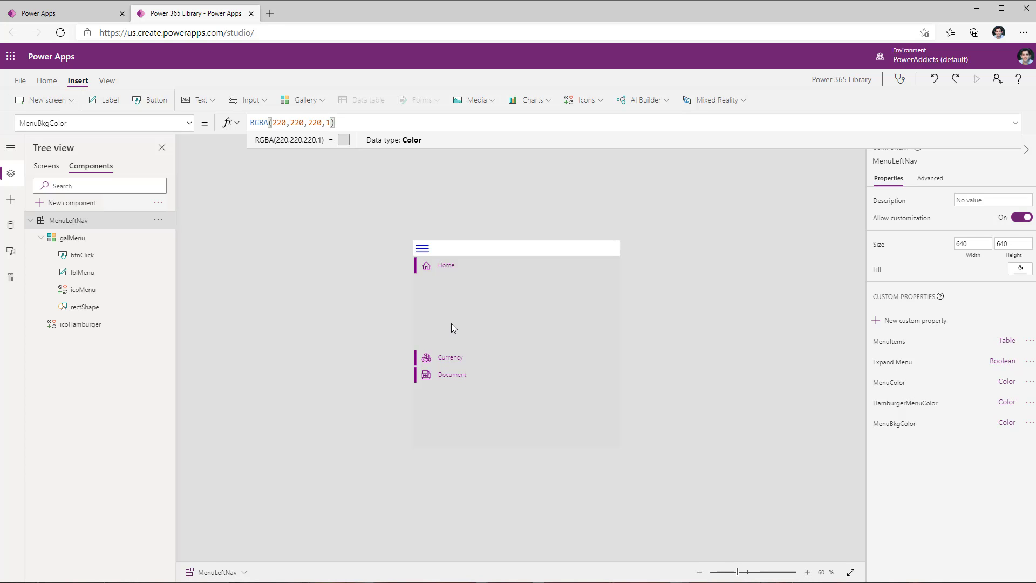
Step: Examine icoMenu, the list of available built-in icons, and the component's MenuItems table formula
click(431, 270)
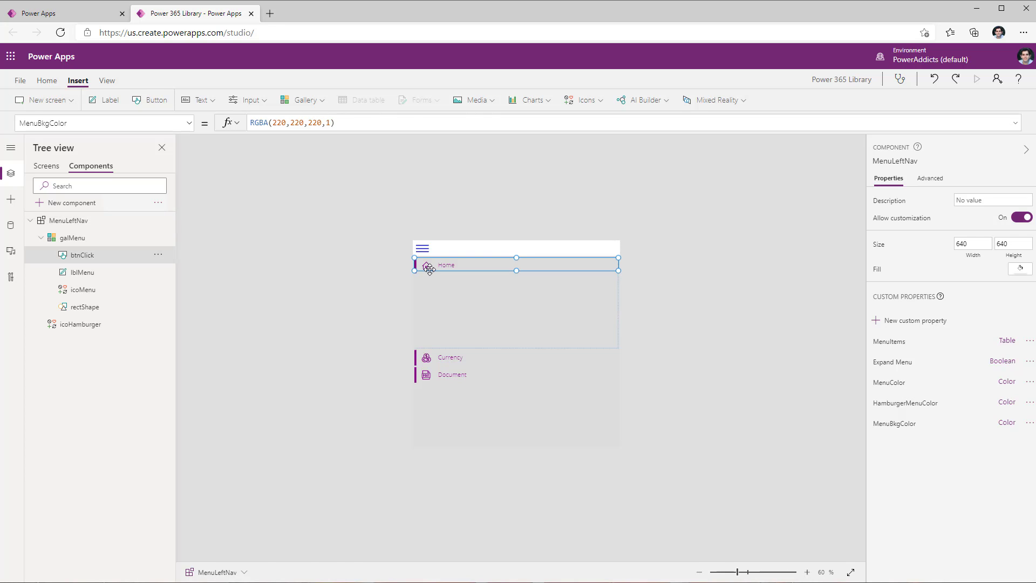
click(82, 289)
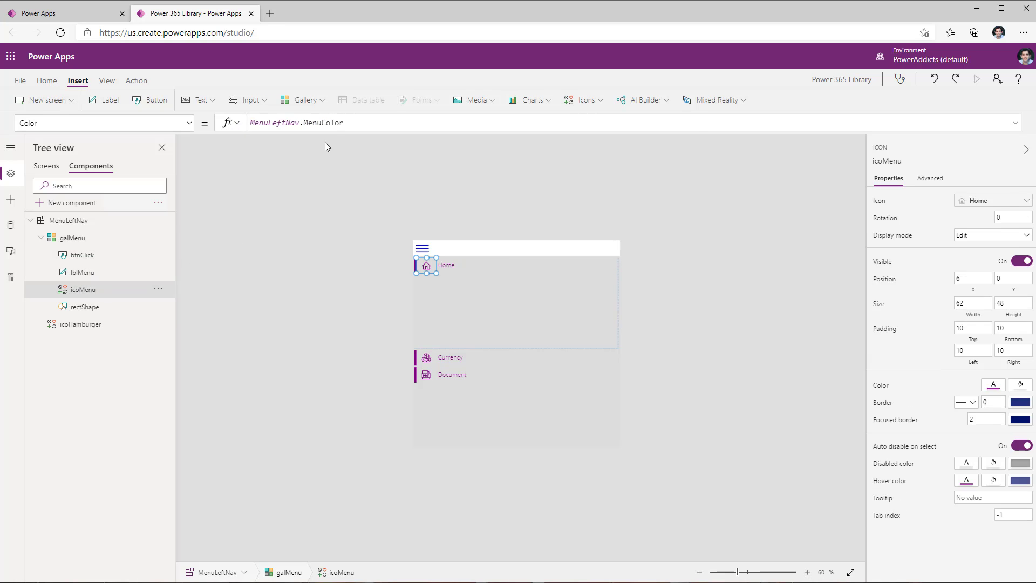
click(583, 101)
drag(691, 128, 686, 178)
scroll(686, 178, down, 3)
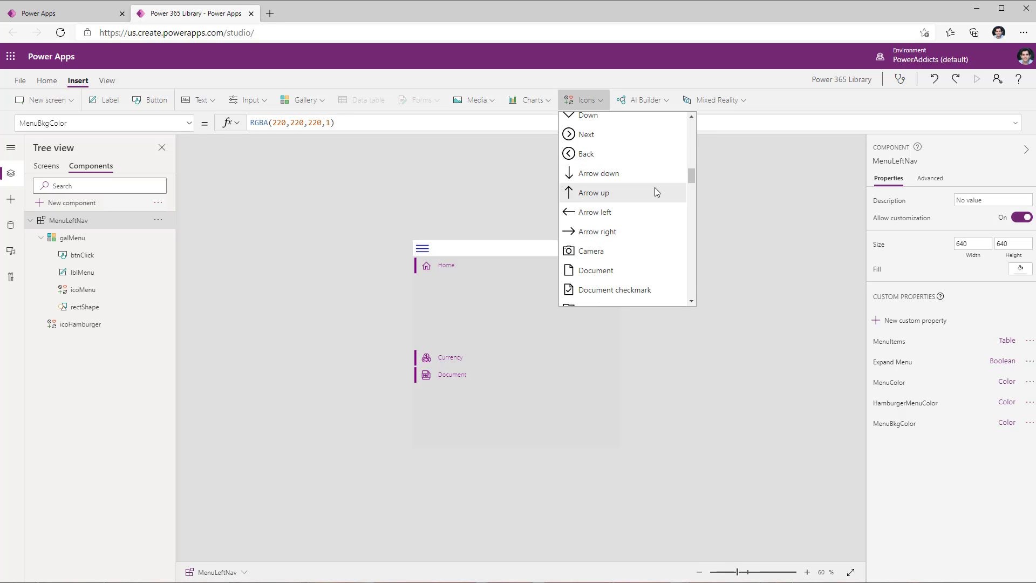
click(738, 165)
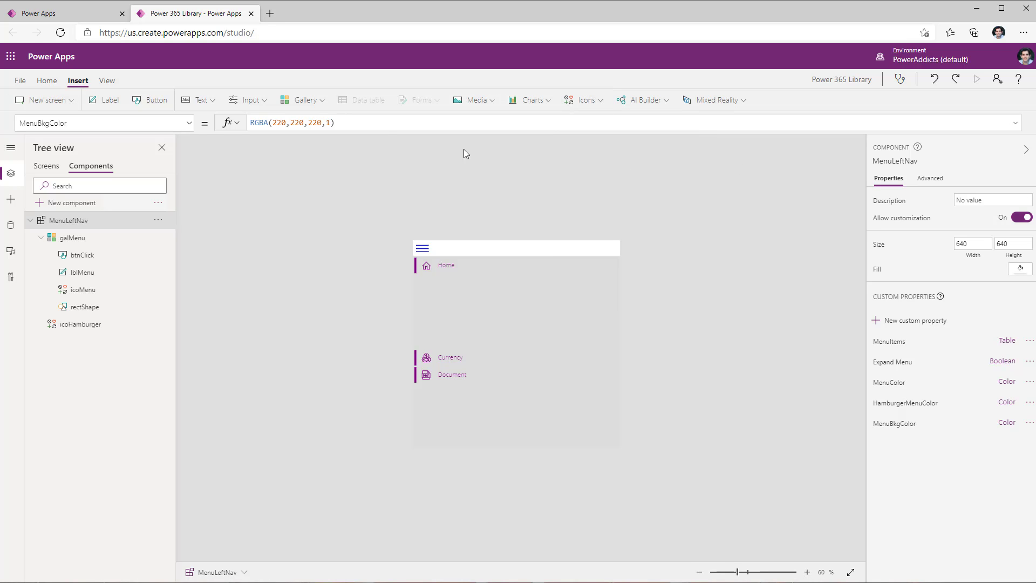
click(887, 341)
click(1013, 125)
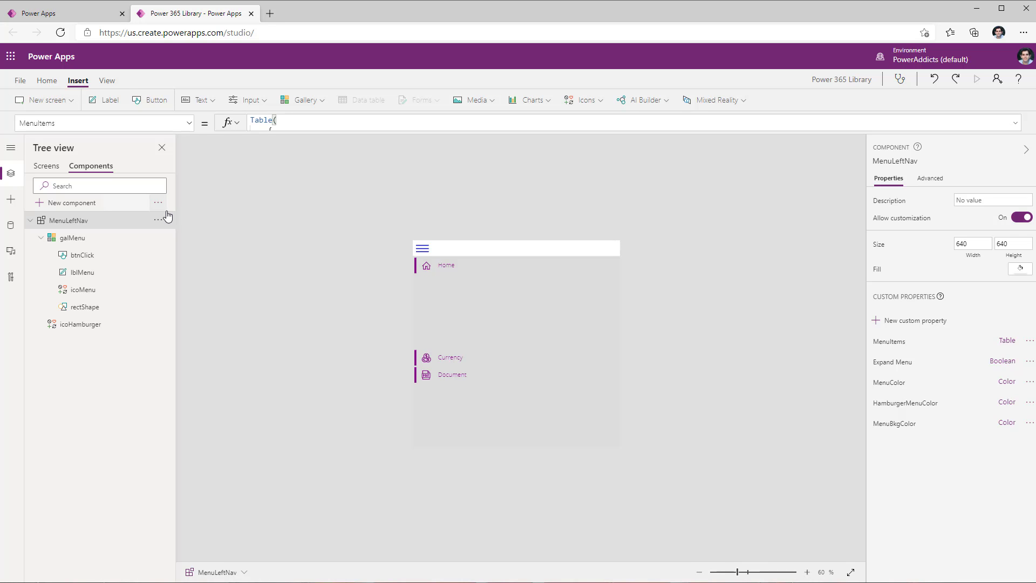
Step: Add a new screen to the app from the Email template
click(46, 166)
click(53, 105)
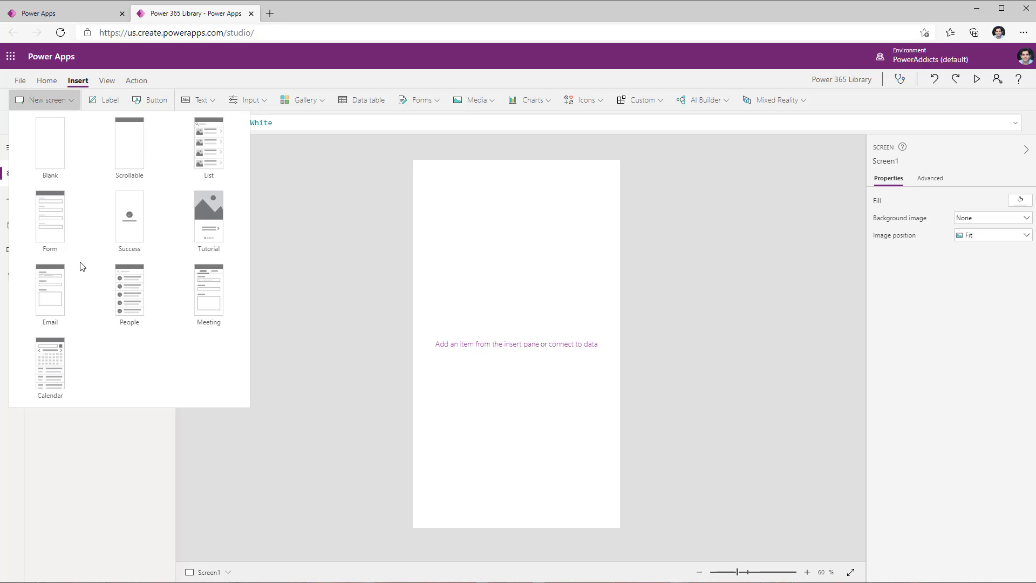
click(61, 286)
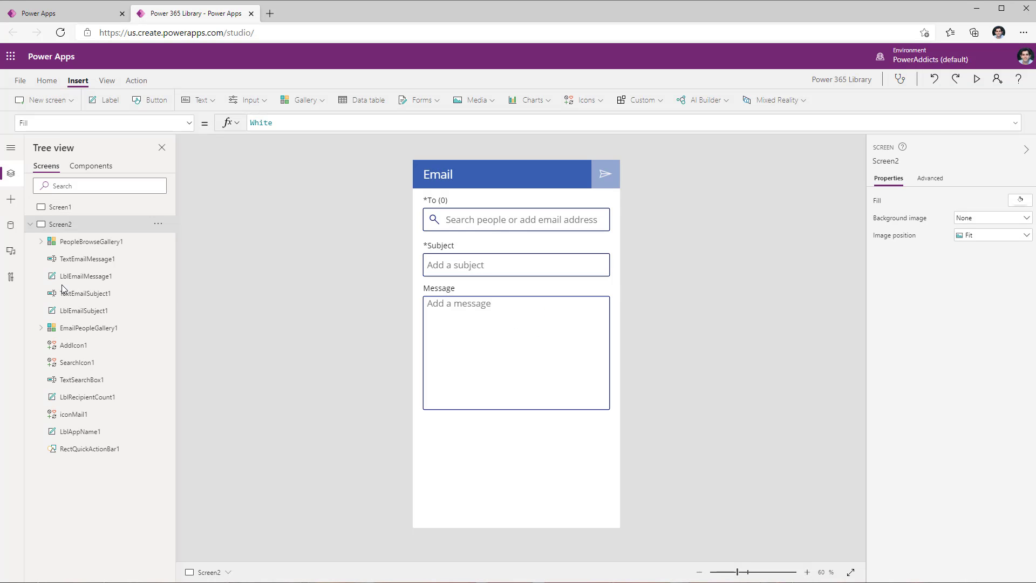
Step: Insert the MenuLeftNav component on the email screen and bring it to the front of the other controls
click(641, 100)
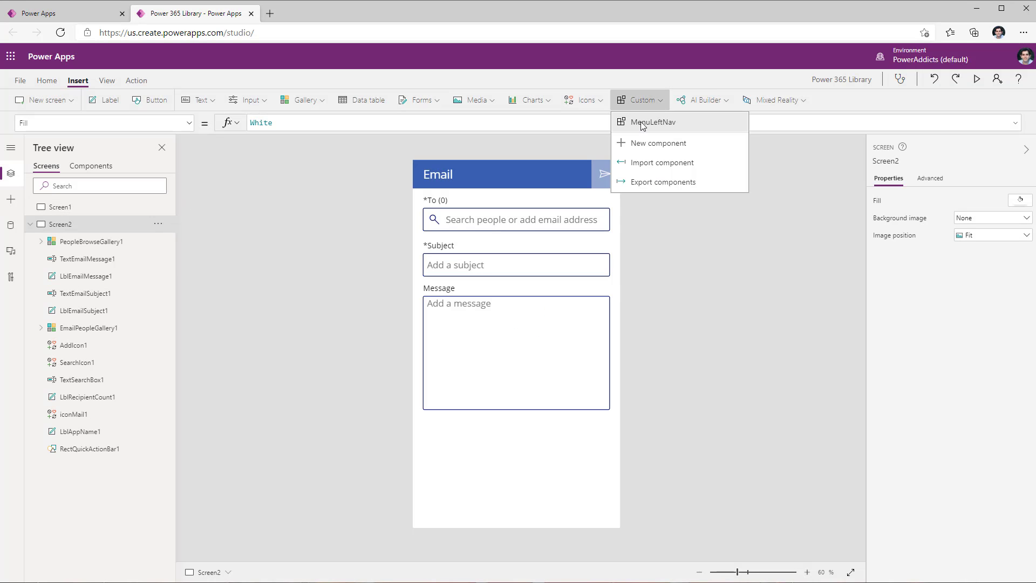
click(643, 123)
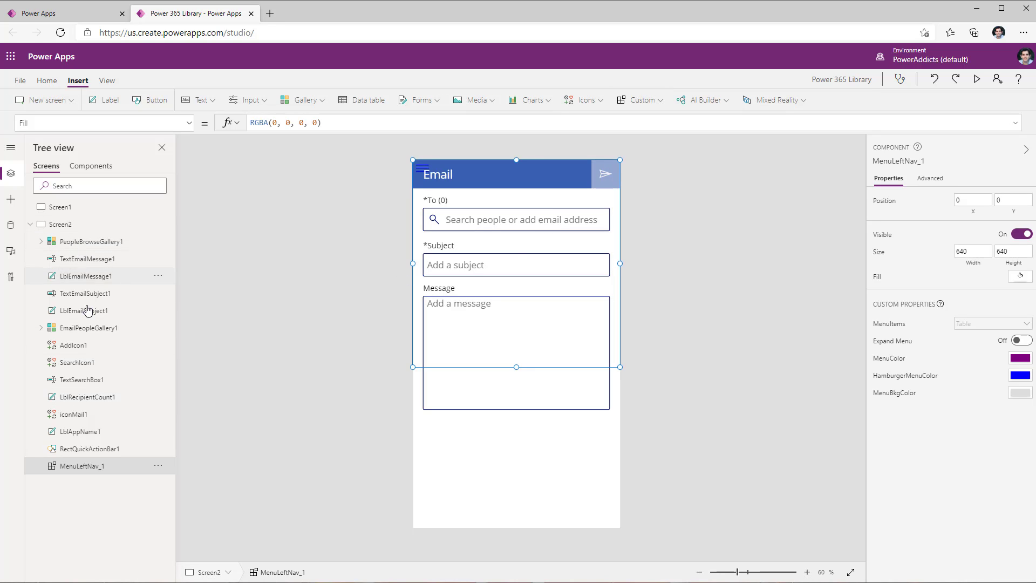
click(159, 465)
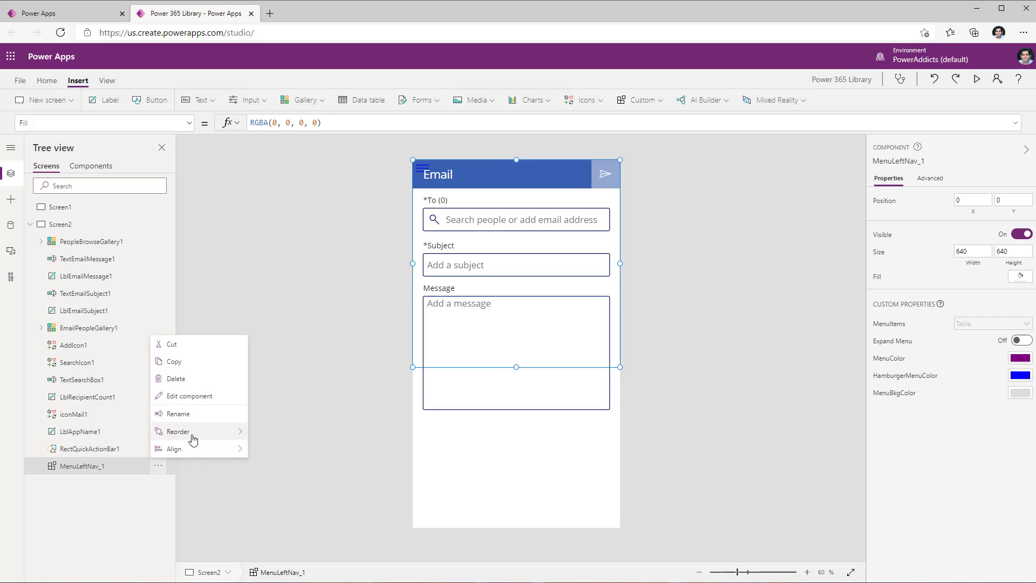
mouse_move(192, 438)
click(290, 432)
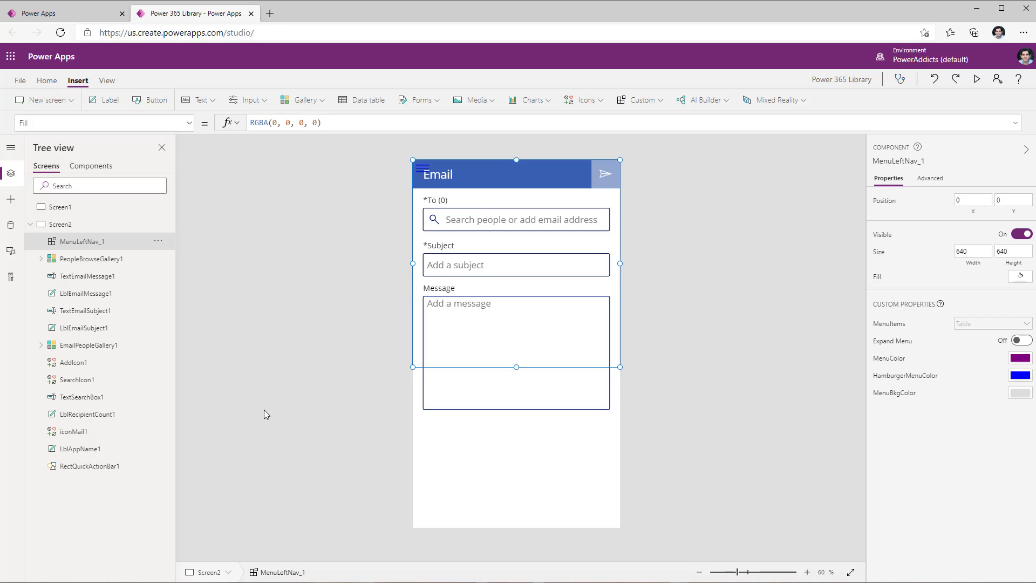
Step: Preview the email screen and test opening and closing the menu with the hamburger icon
key(F5)
click(379, 64)
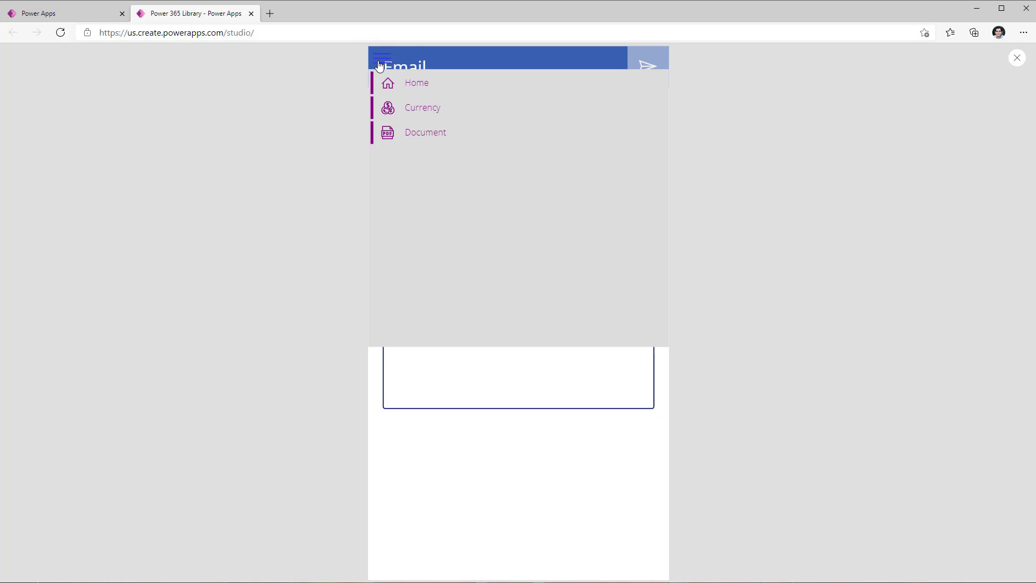
click(382, 65)
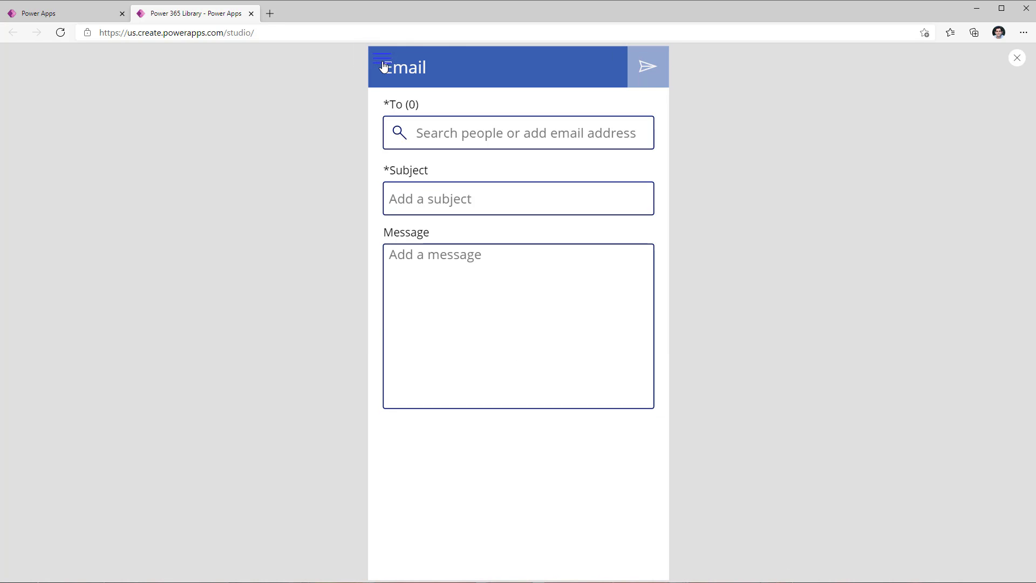
Step: Preview the email screen again, open the menu with the hamburger icon, and return to the editor
click(1016, 58)
click(616, 350)
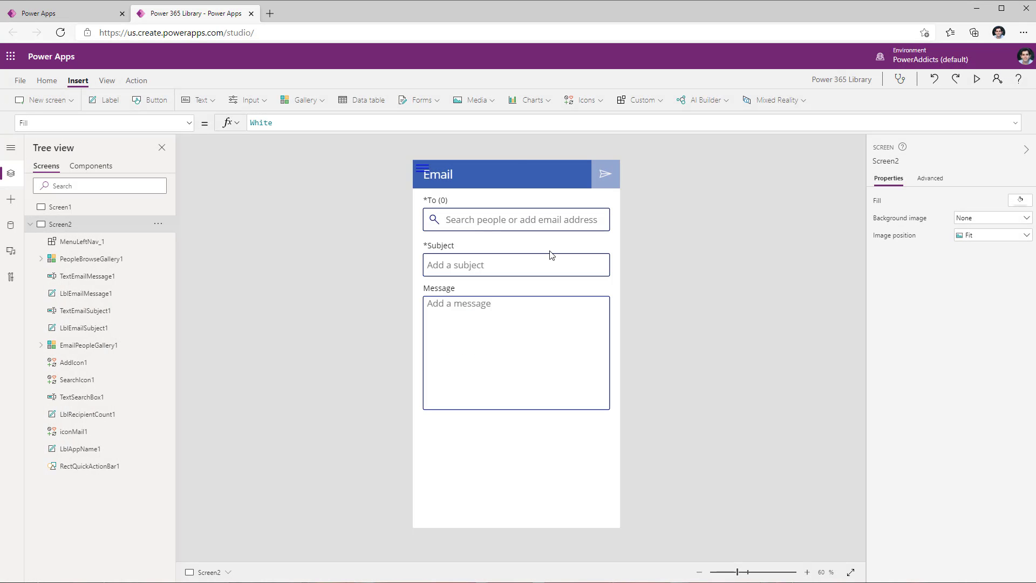
click(480, 295)
click(977, 79)
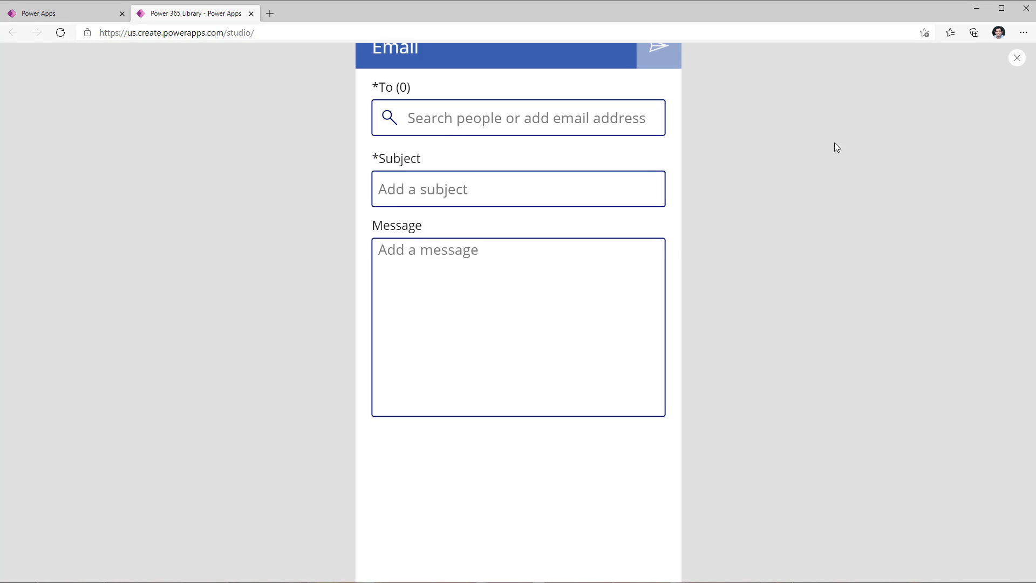
click(381, 63)
click(1018, 58)
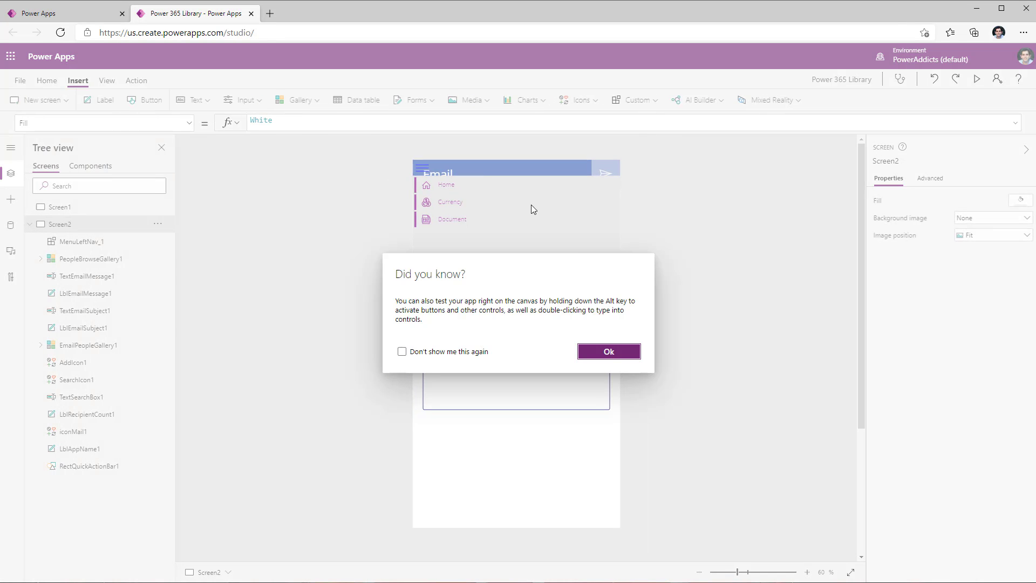
click(611, 351)
Step: Resize the MenuLeftNav instance on the email screen to about 201 wide and the full screen height of 1136
click(523, 289)
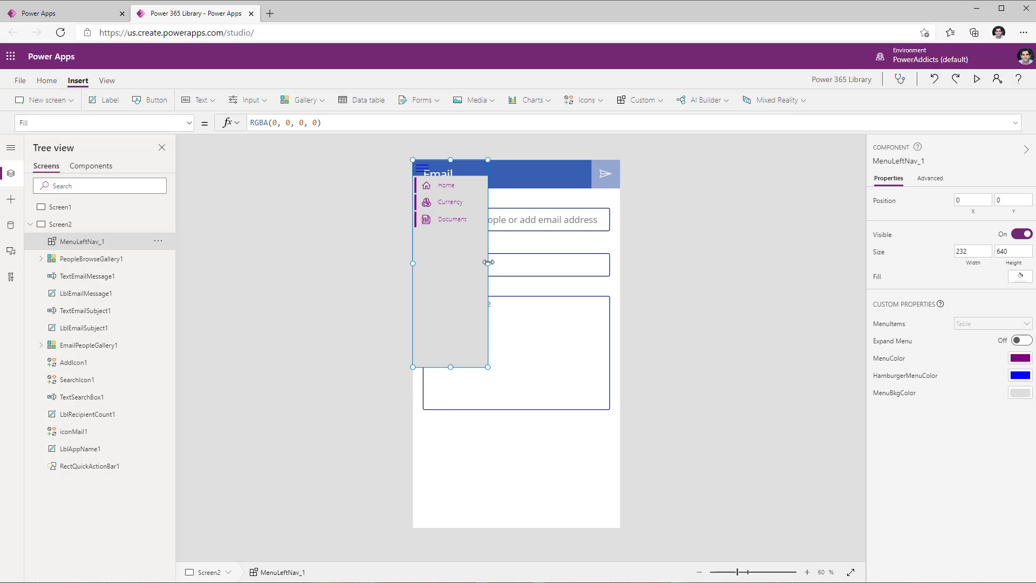
drag(584, 256, 614, 247)
drag(476, 367, 476, 528)
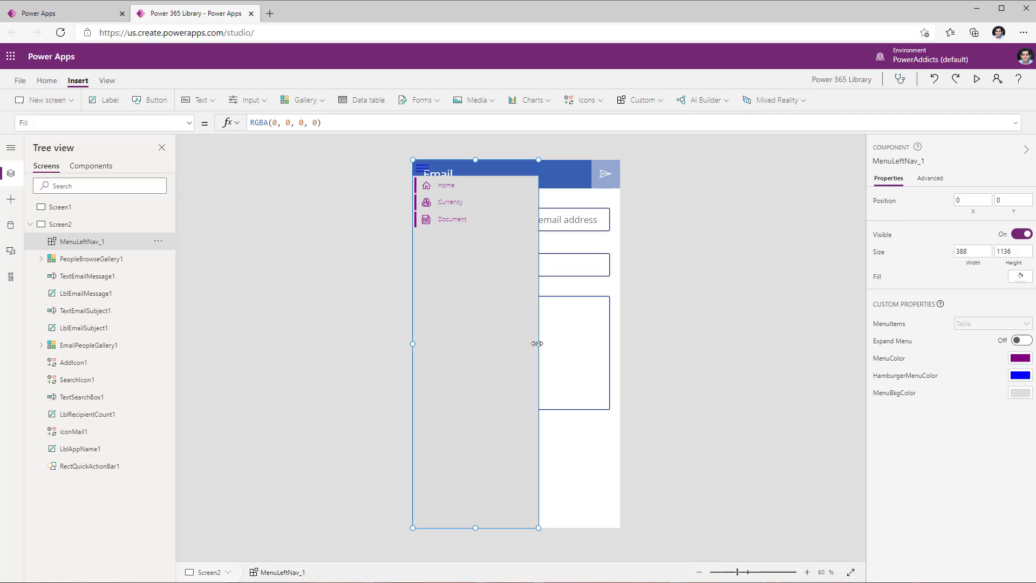
drag(537, 344, 480, 332)
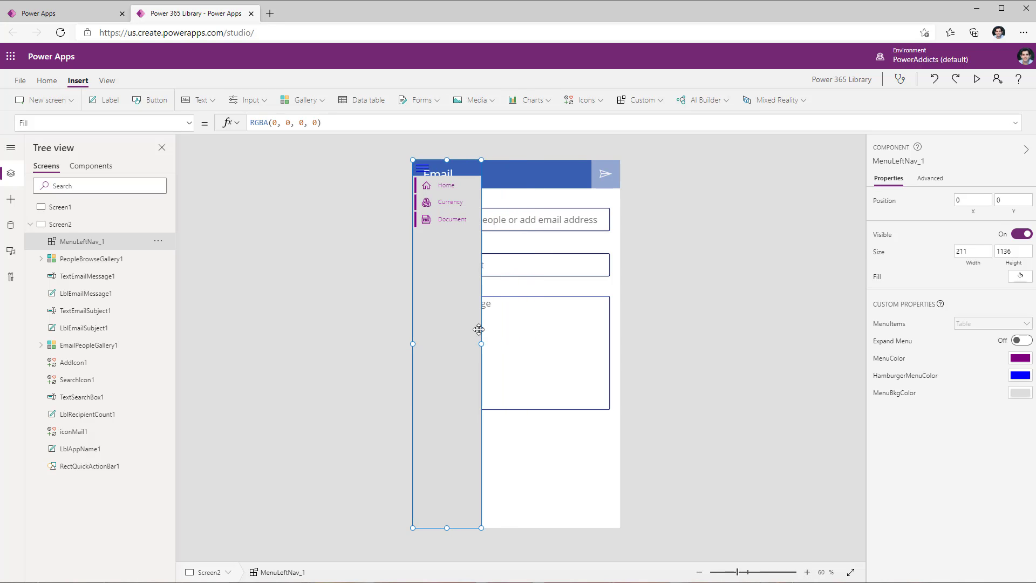
drag(481, 344, 480, 343)
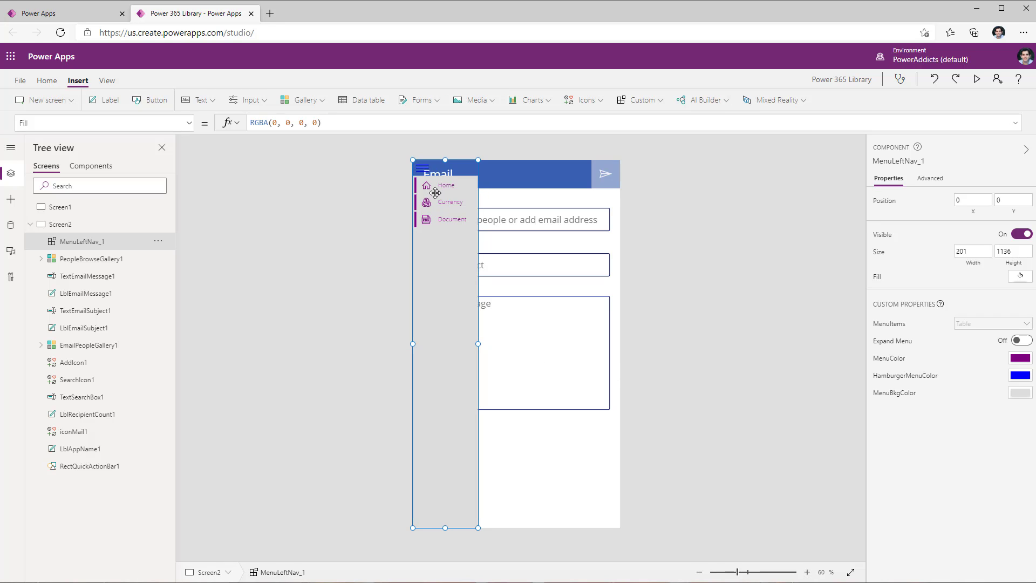
Step: Test the resized menu by toggling it with the hamburger icon on the canvas and previewing the email screen
click(421, 172)
click(421, 171)
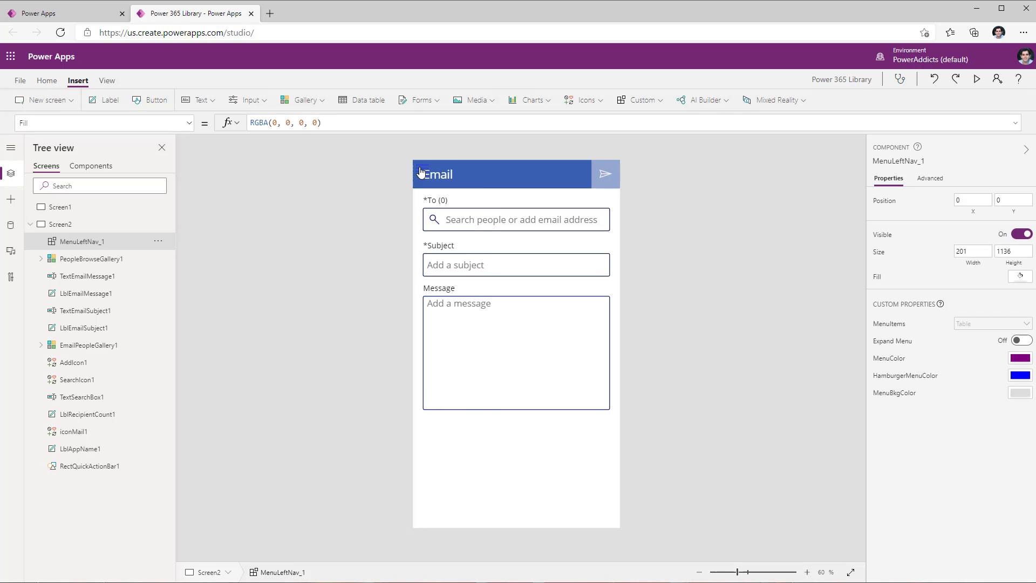
click(424, 175)
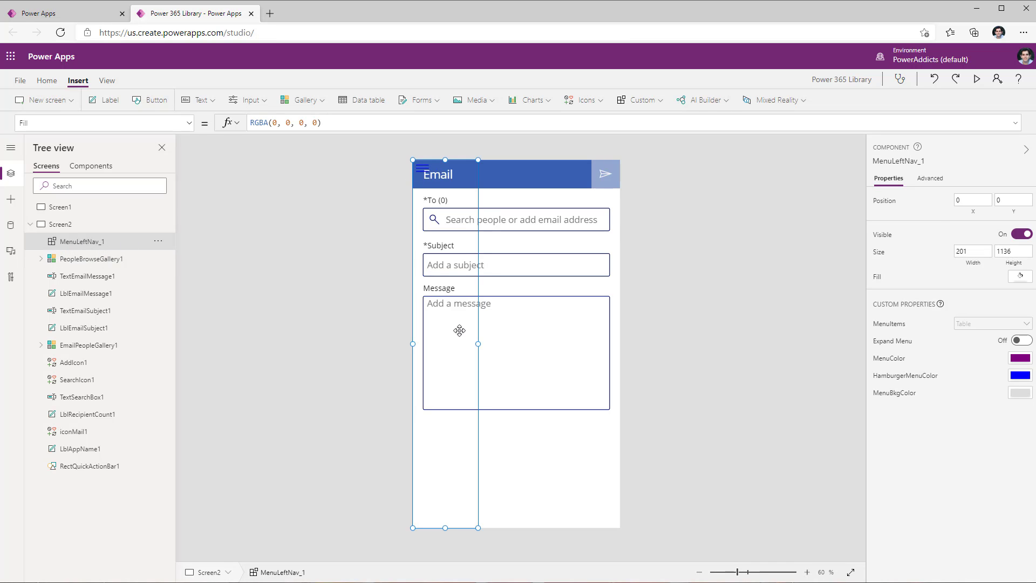
click(976, 79)
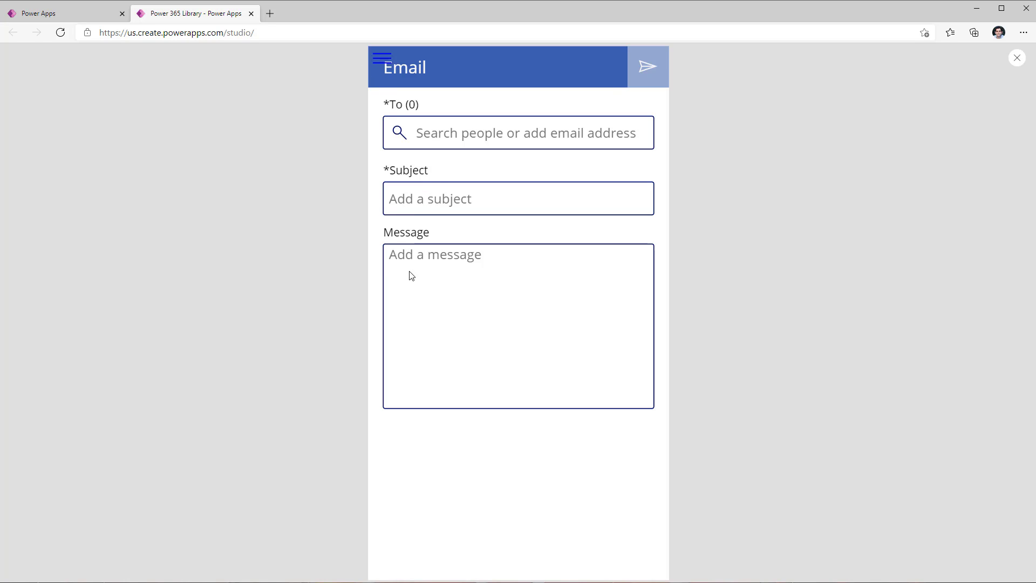
click(1017, 58)
click(609, 352)
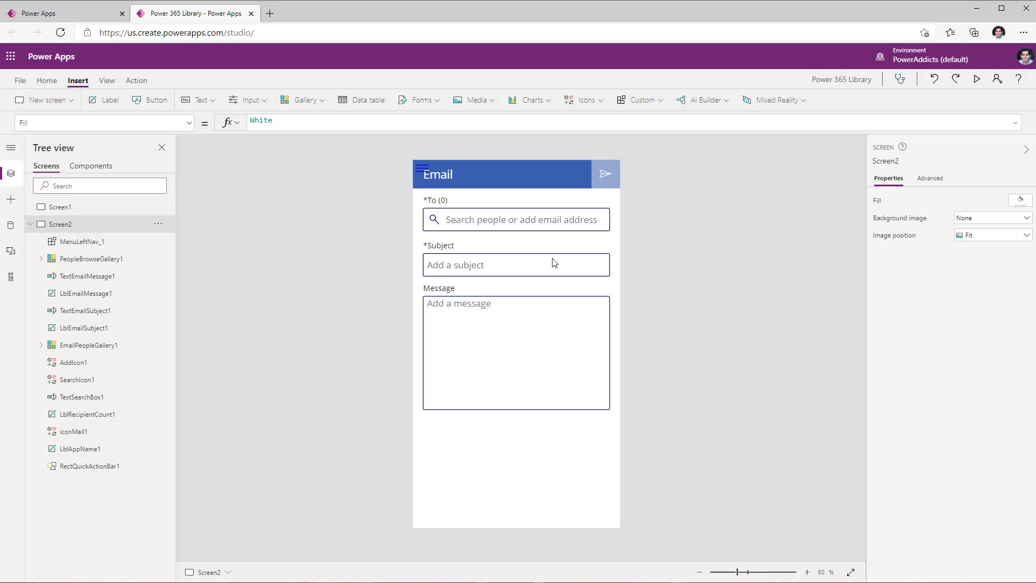
Step: Try the MenuLeftNav instance at about 57 wide and widen it again to about 248
click(82, 241)
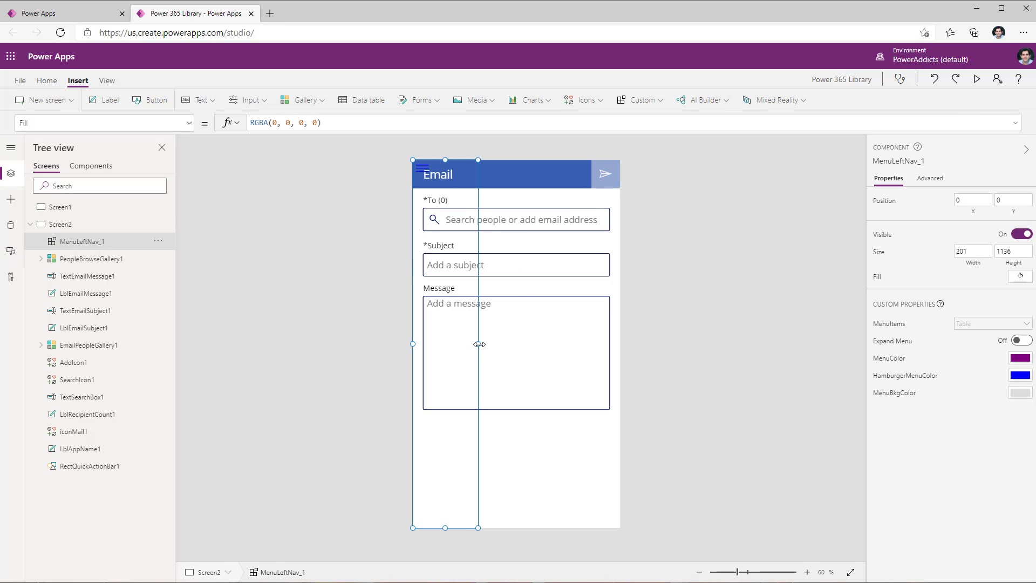
drag(478, 344, 433, 346)
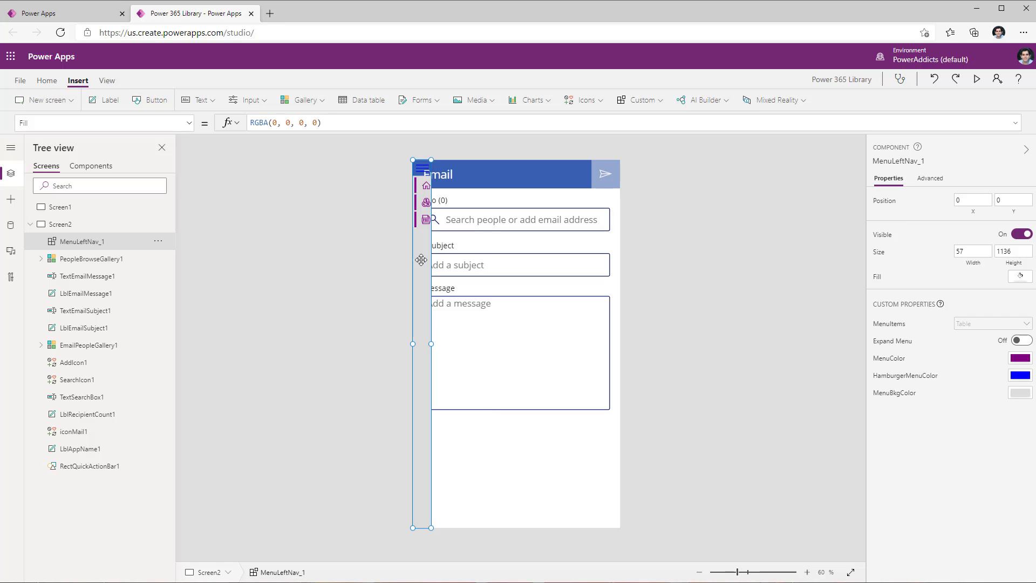
drag(430, 343, 492, 342)
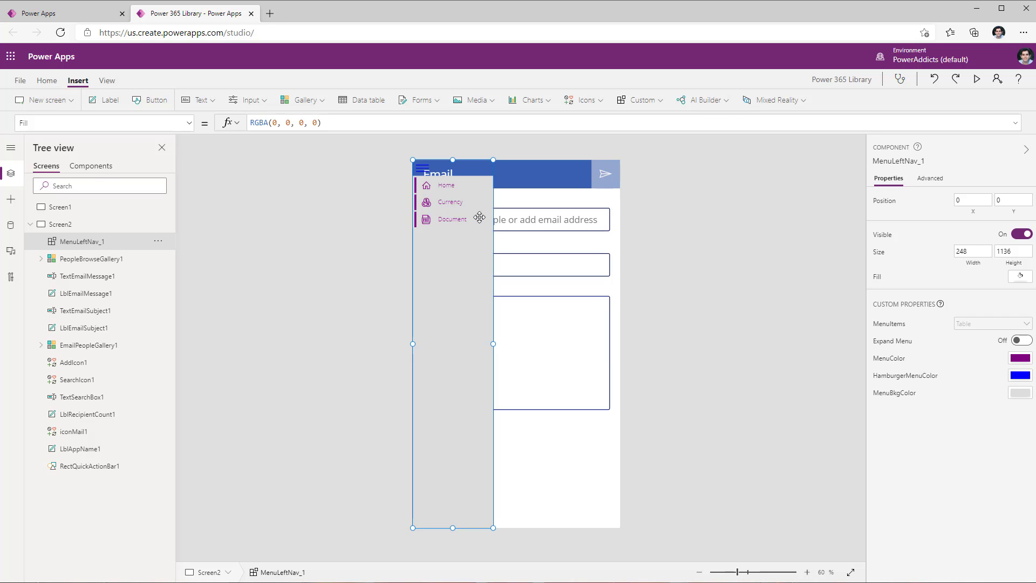
Step: In the MenuLeftNav component, set the Width of galMenu to Parent.Width
click(100, 166)
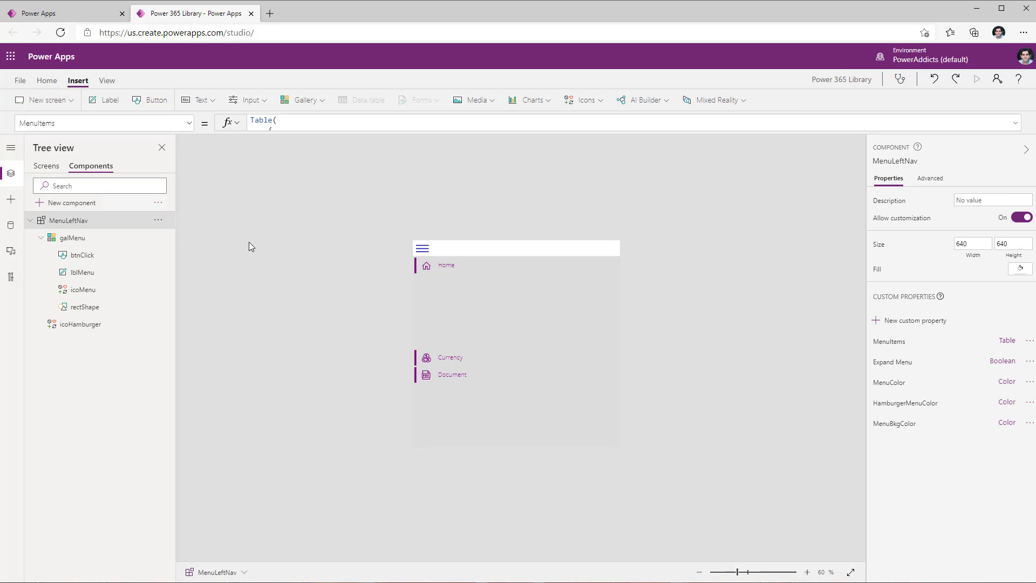
click(92, 242)
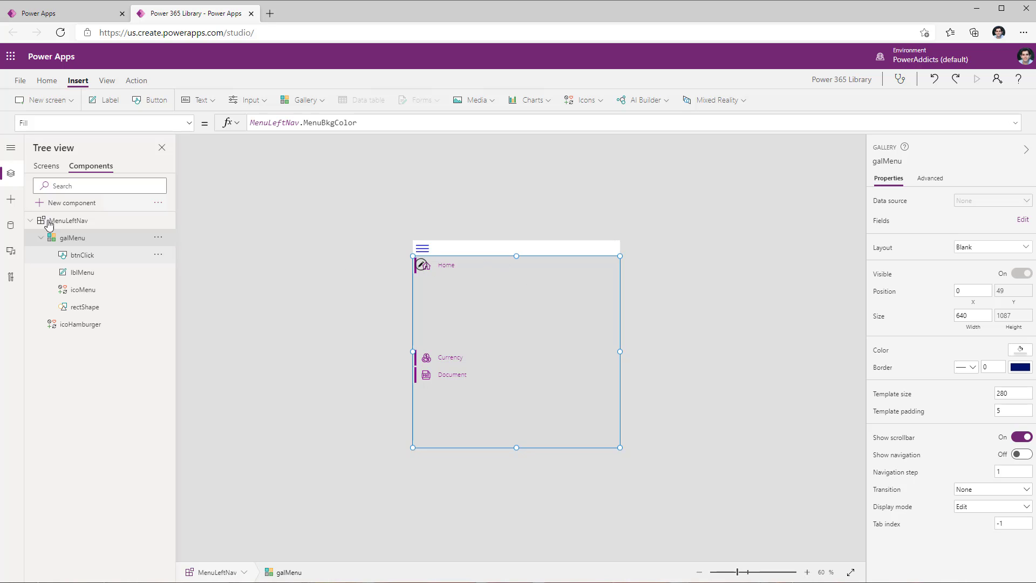
click(25, 123)
text(Width)
key(Return)
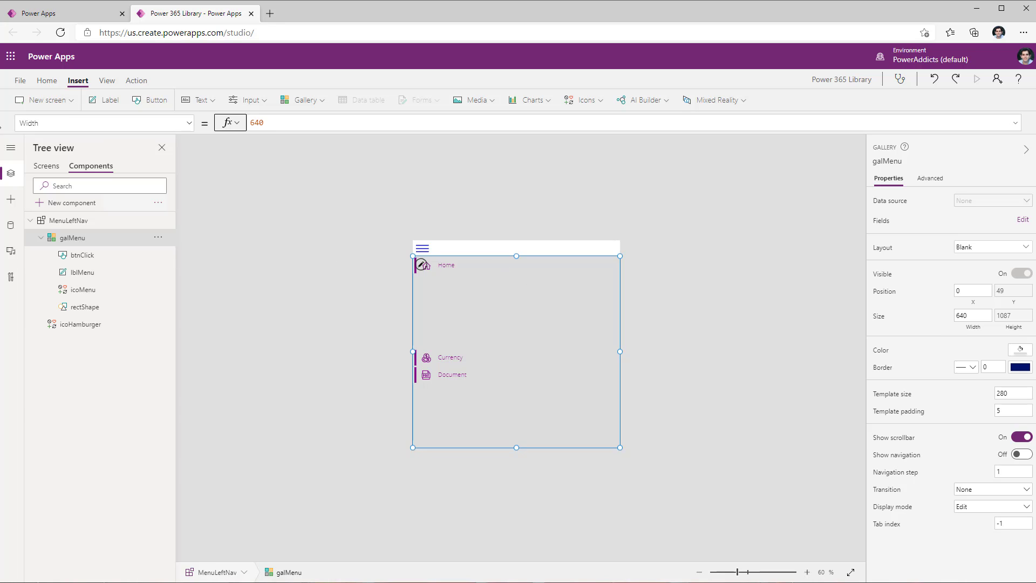
click(262, 123)
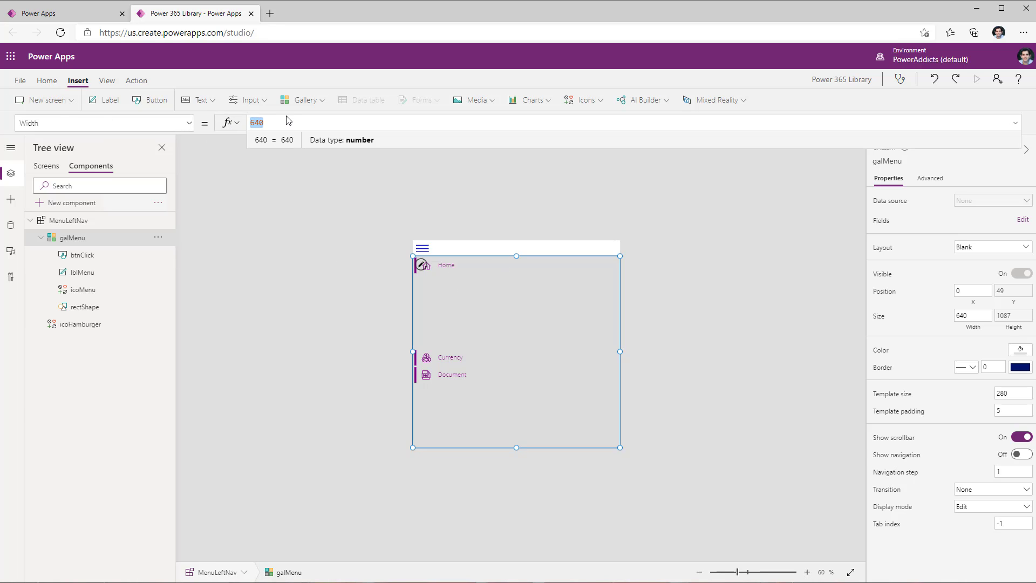
drag(289, 122, 245, 120)
text(partent.)
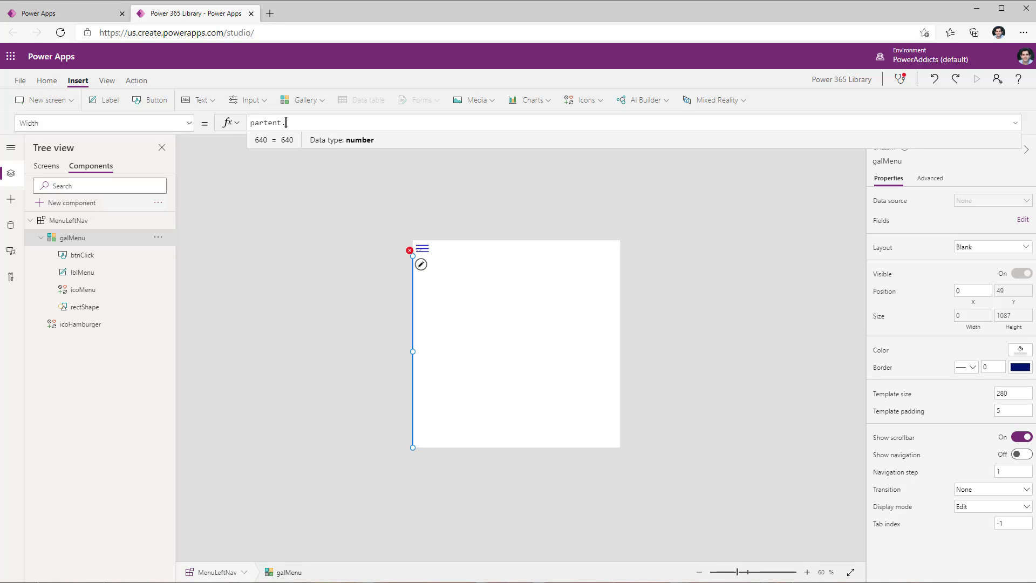
click(277, 138)
text(.Width)
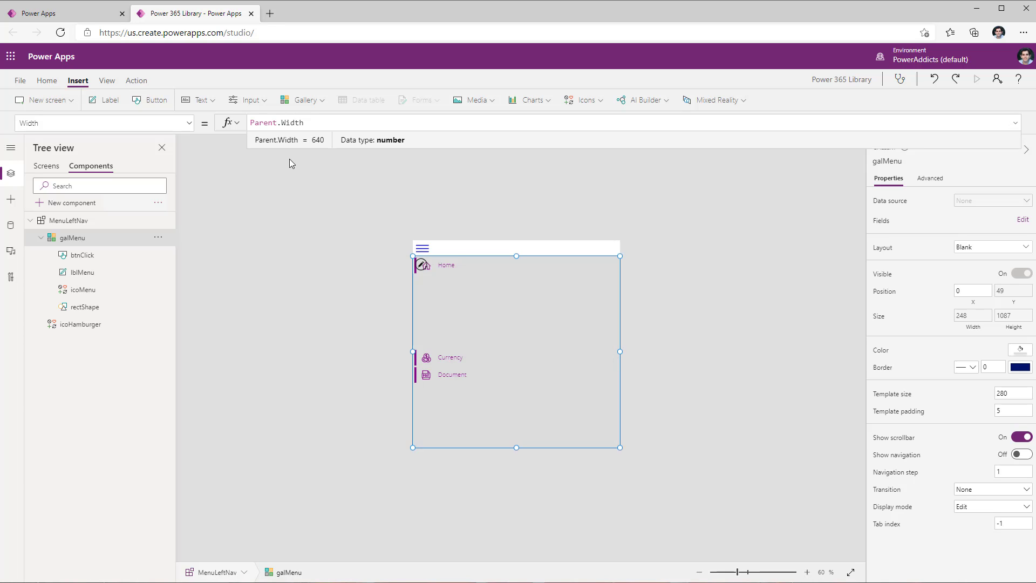
Step: Add a custom output property named MenuWidth with the Number data type to the MenuLeftNav component
click(115, 221)
text(width)
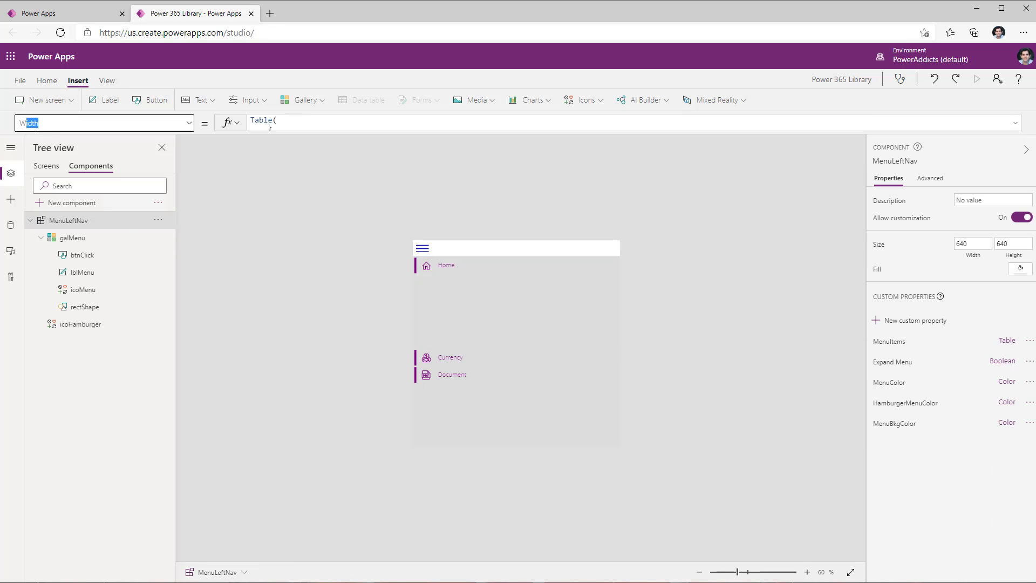
key(Return)
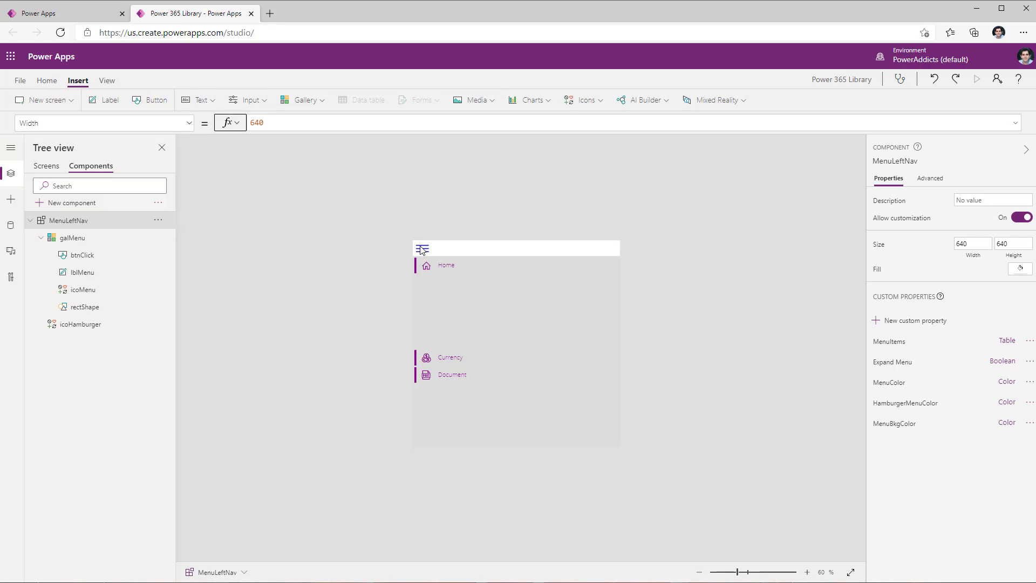
click(927, 324)
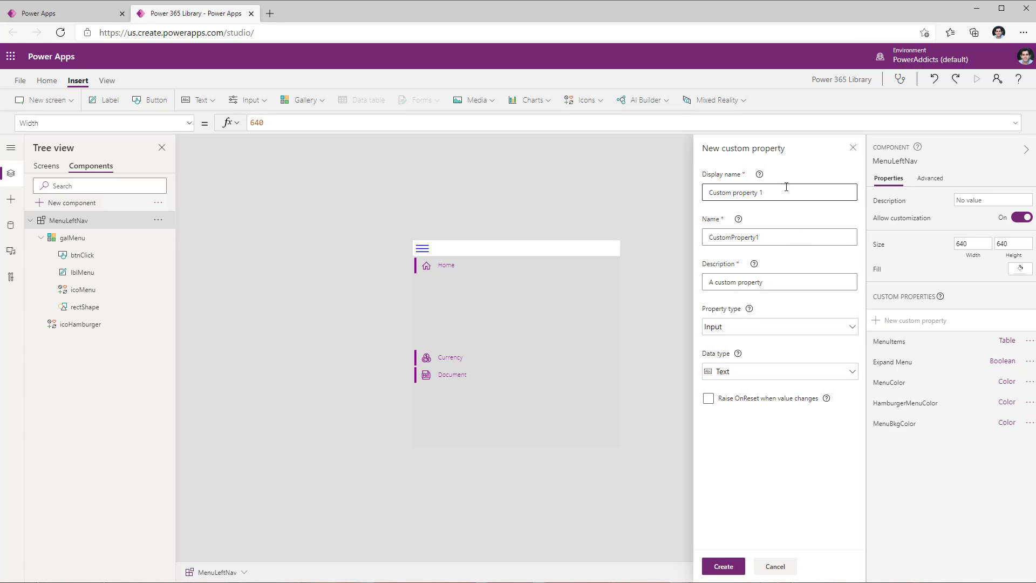
text(MenuWidth)
click(772, 327)
click(740, 355)
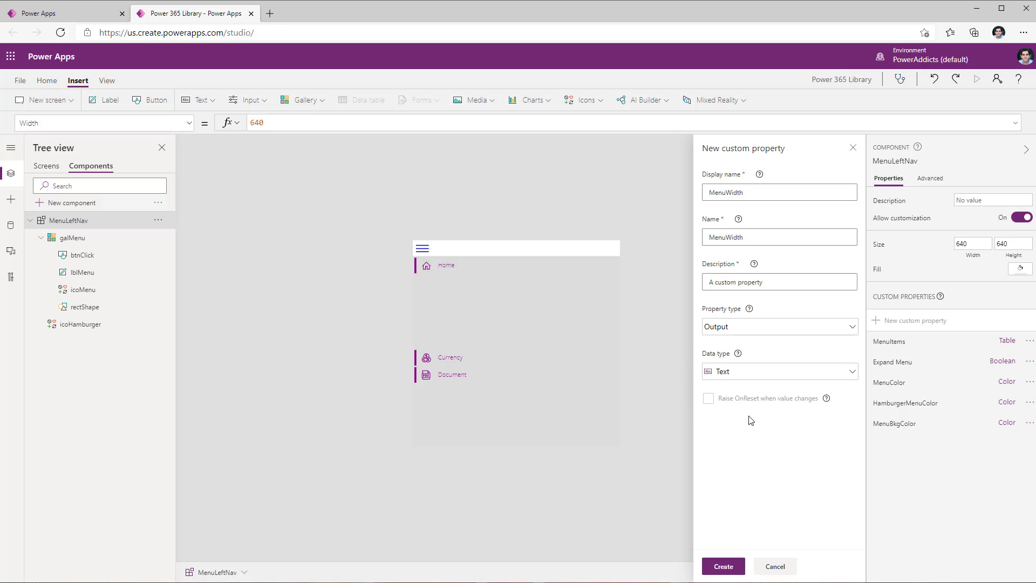
click(734, 372)
click(730, 178)
click(723, 566)
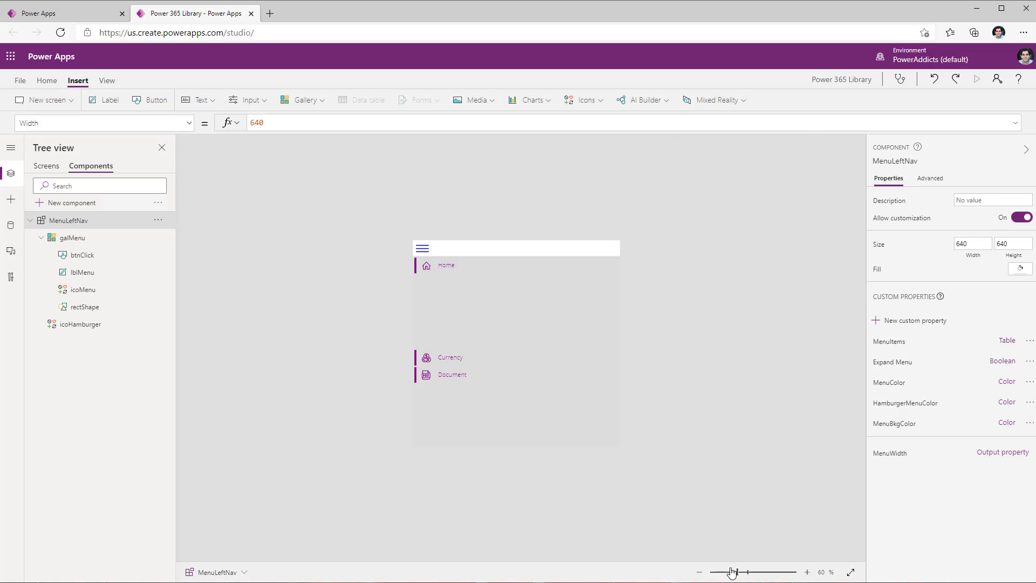
Step: Set the MenuWidth property's formula to If(showMenu,400,icoHamburger.Width)
click(886, 455)
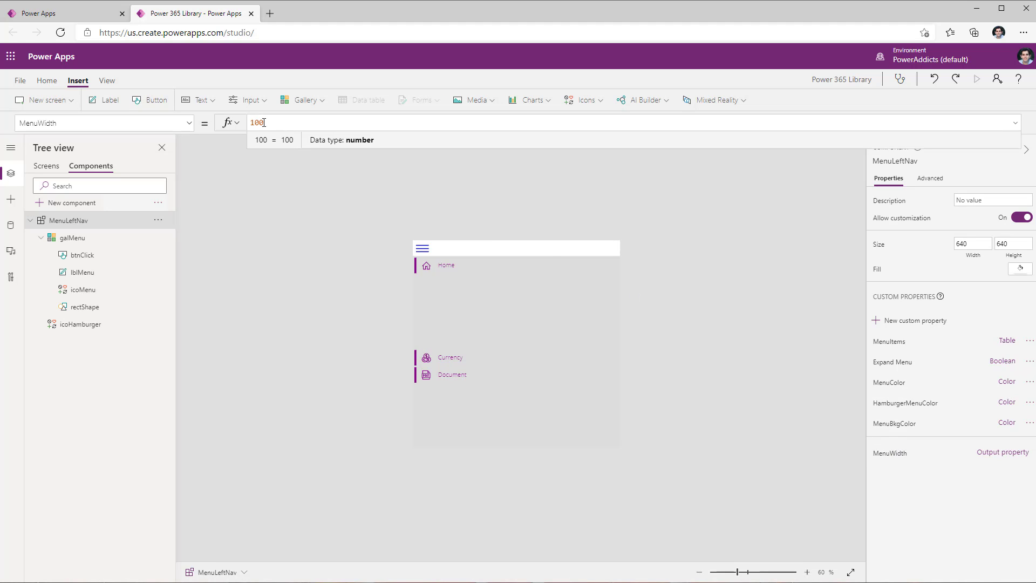
key(ctrl+a)
text(If(showm)
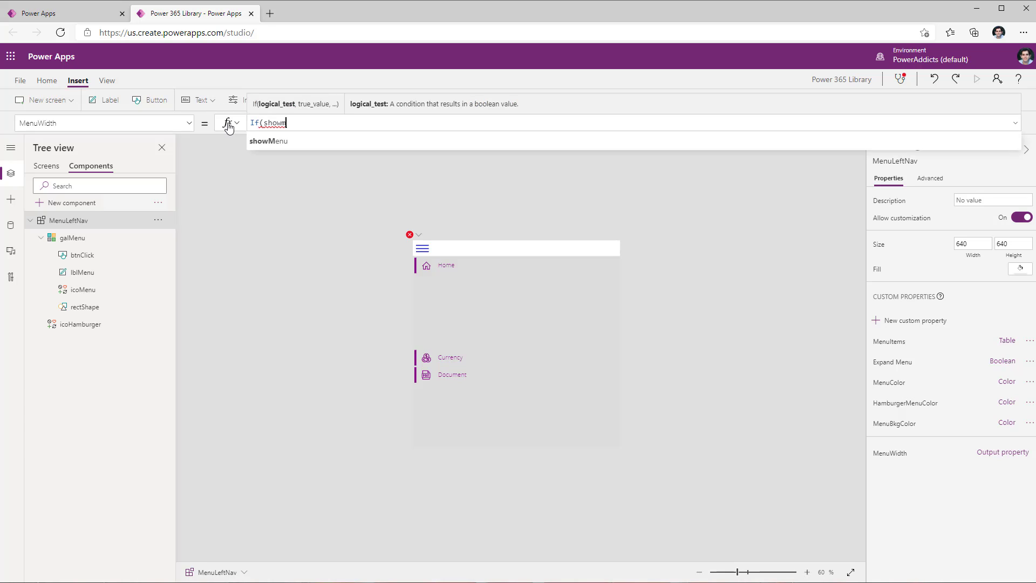
click(276, 141)
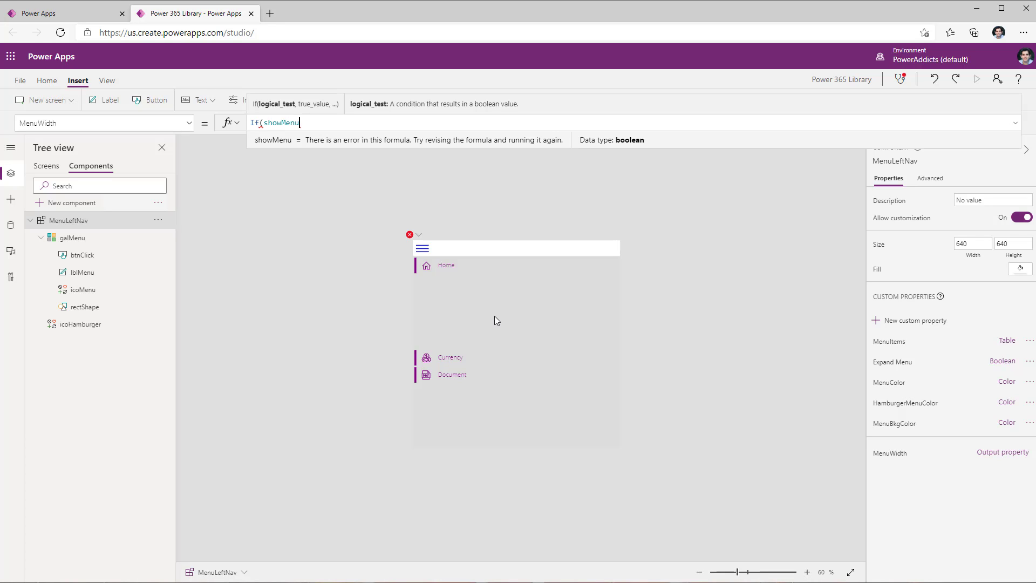
text(,)
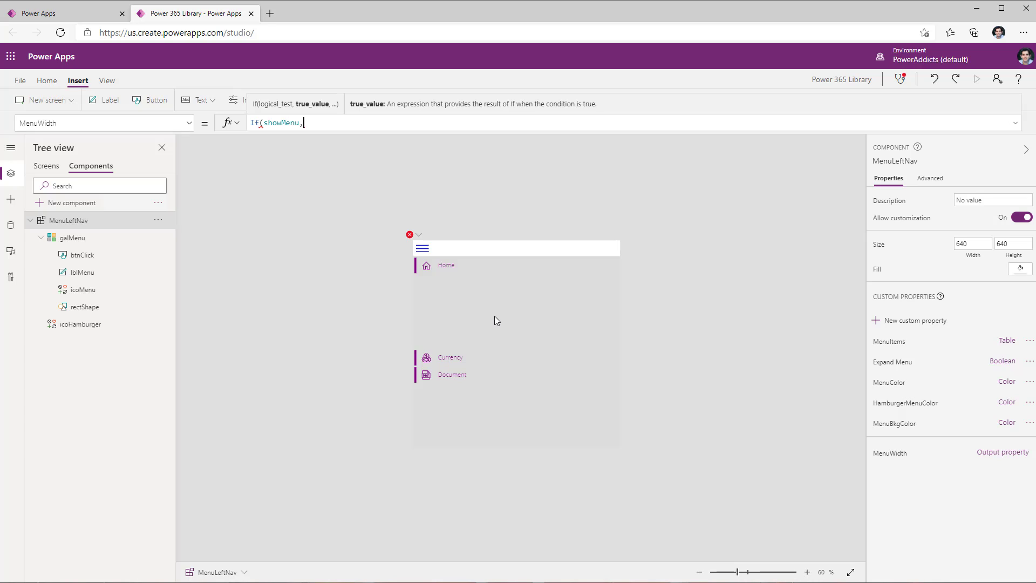
text(400)
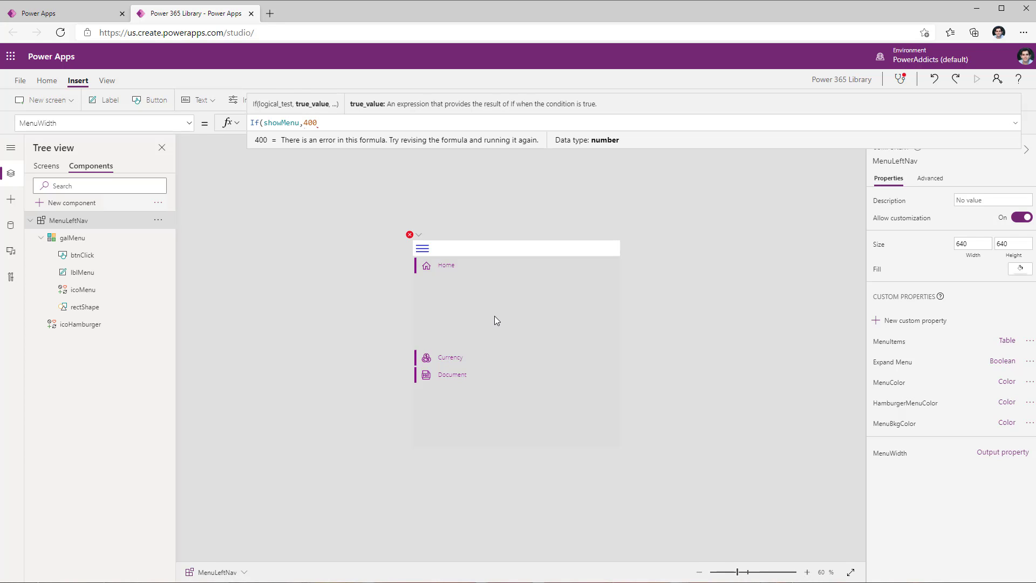
text(,)
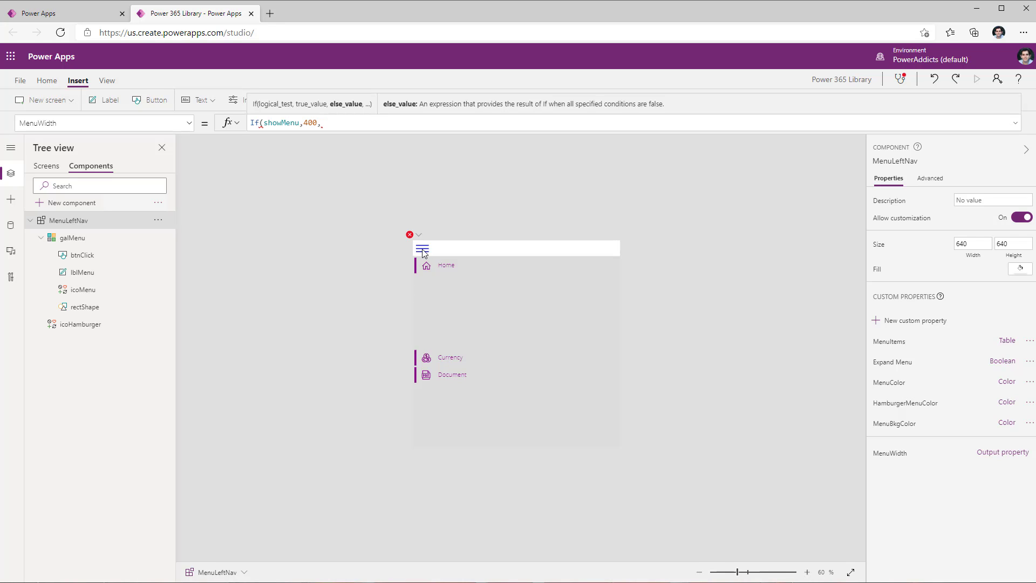
text(icoham)
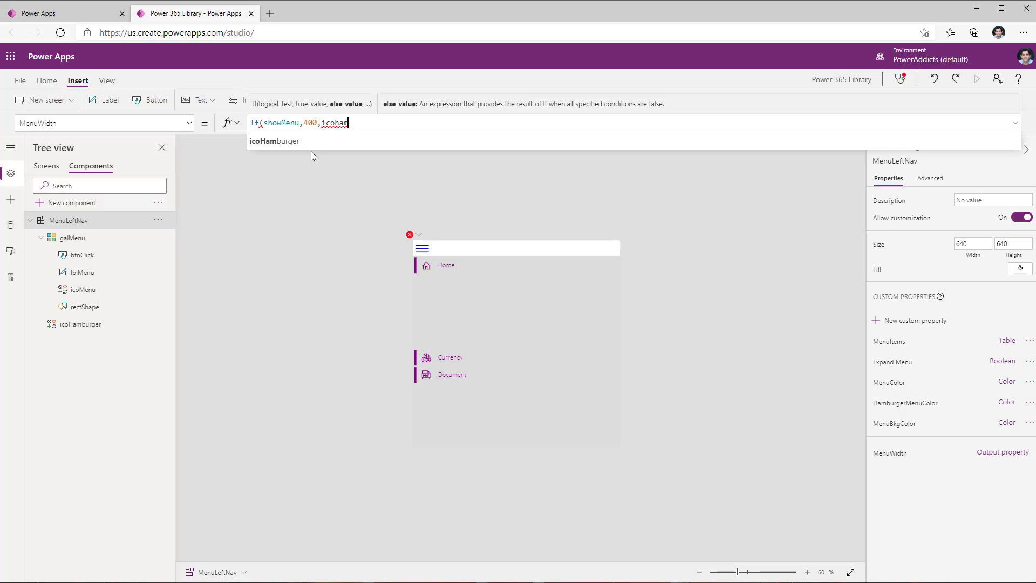
click(306, 142)
text(.wi)
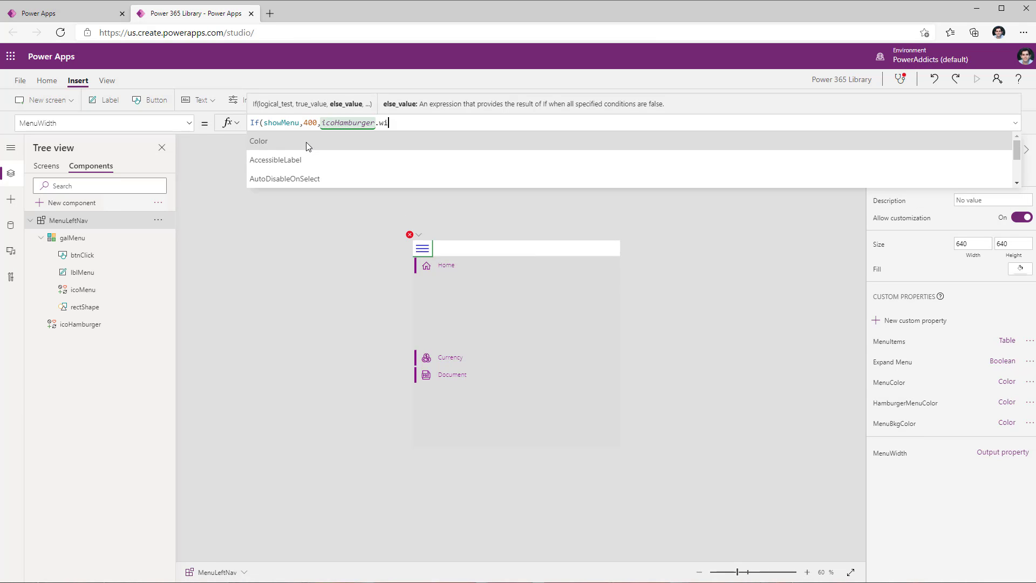
click(306, 141)
text())
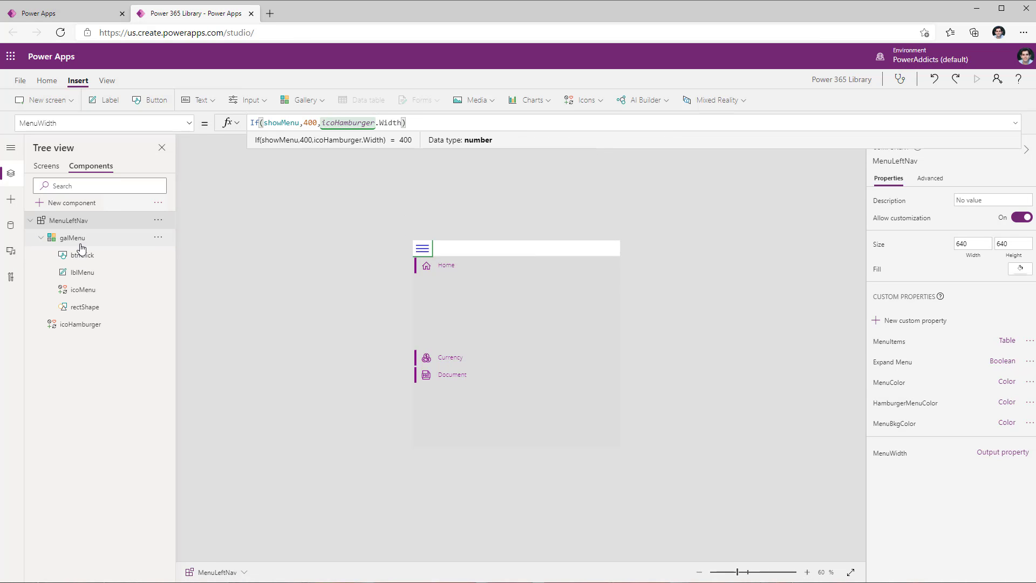
Step: Set the MenuLeftNav component's Width to MenuLeftNav.MenuWidth and test it by collapsing and expanding the menu
drag(81, 123, 16, 123)
text(wi)
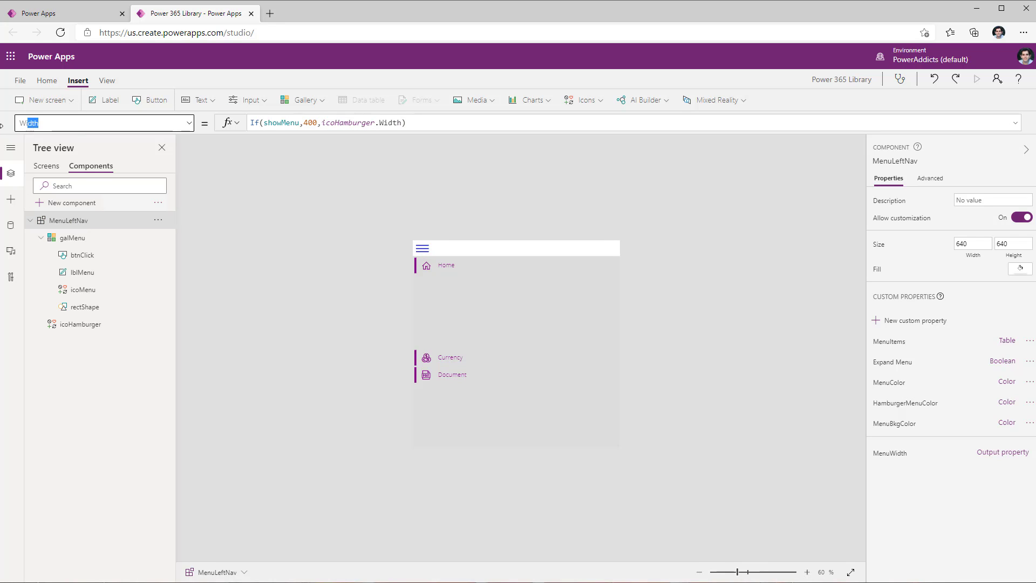
key(Return)
drag(290, 123, 209, 124)
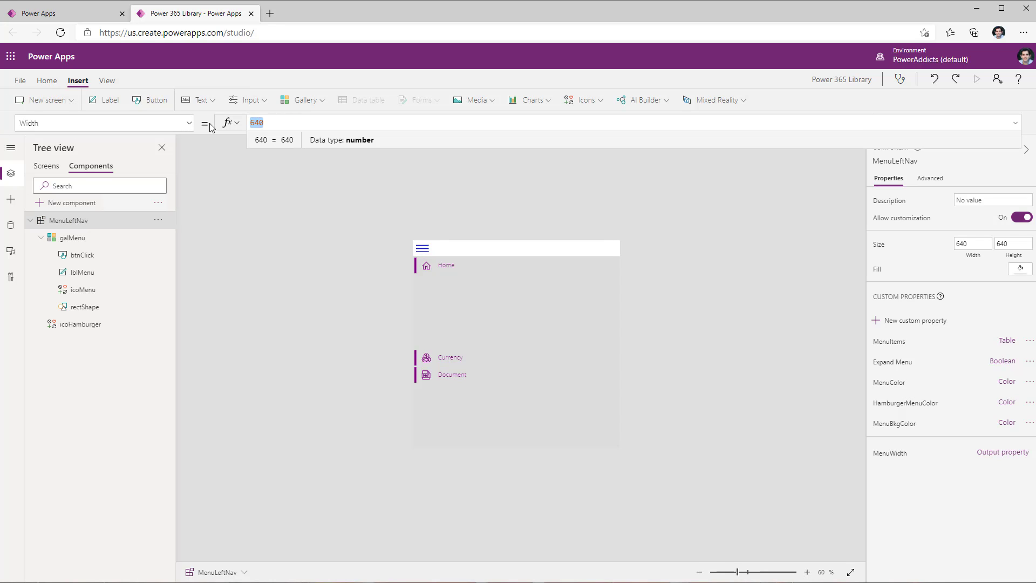
text(menu)
click(310, 138)
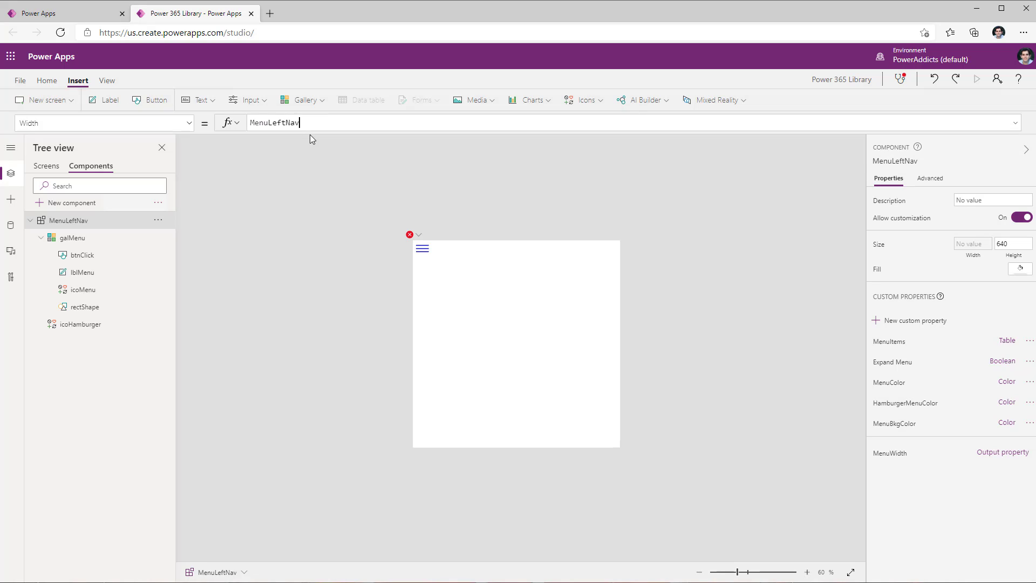
text(.men)
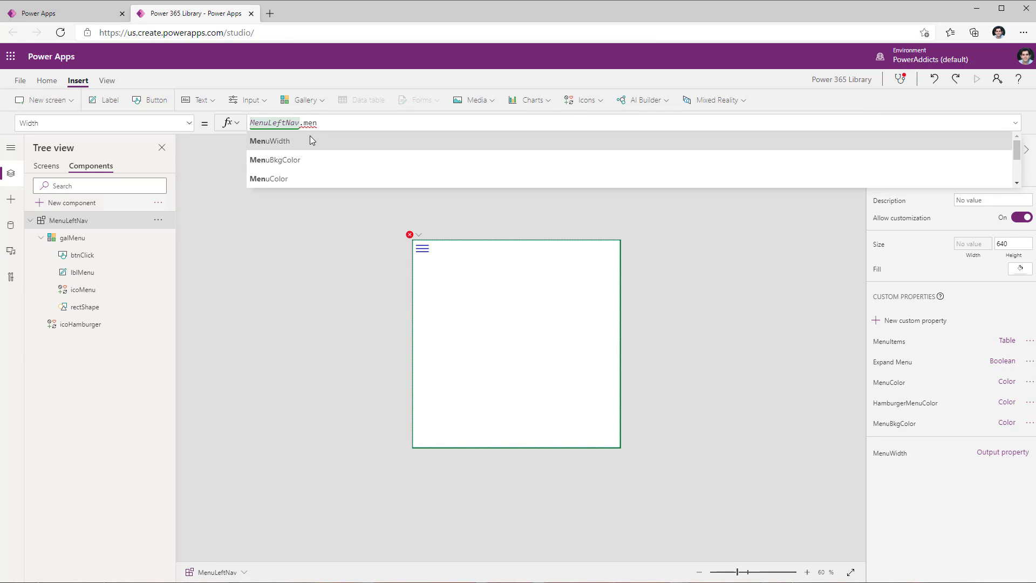
click(312, 140)
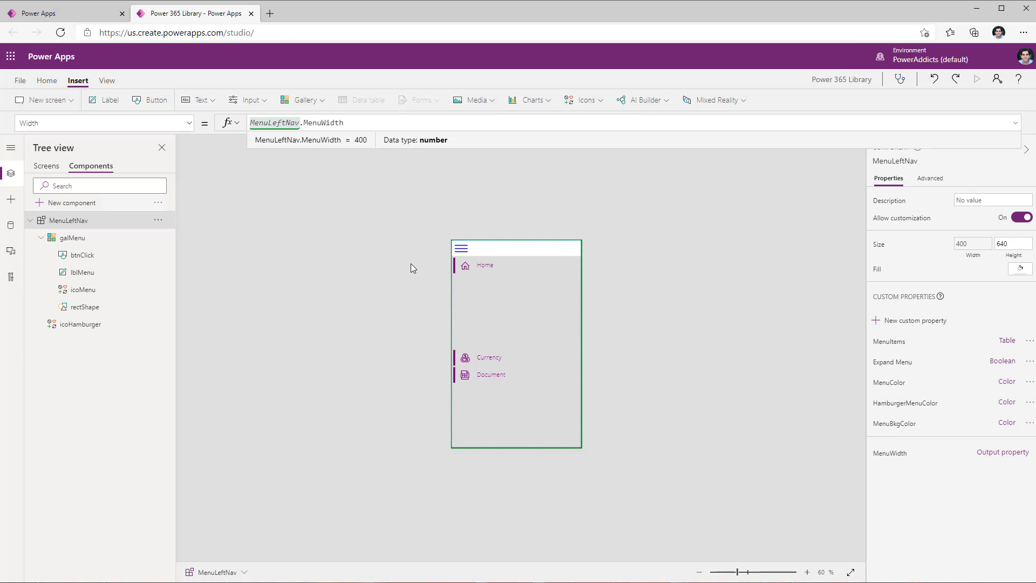
alt+click(458, 250)
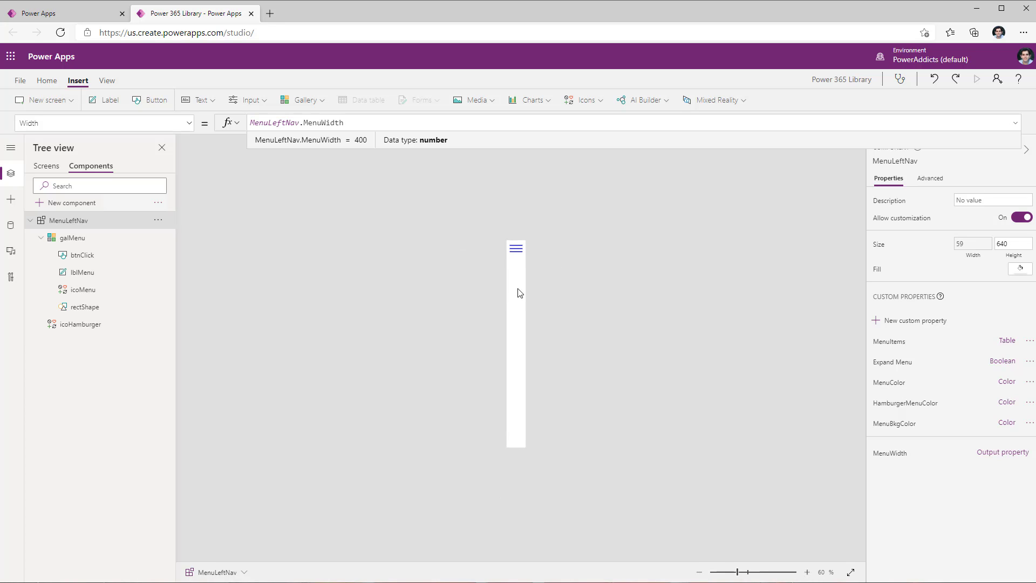
alt+click(515, 252)
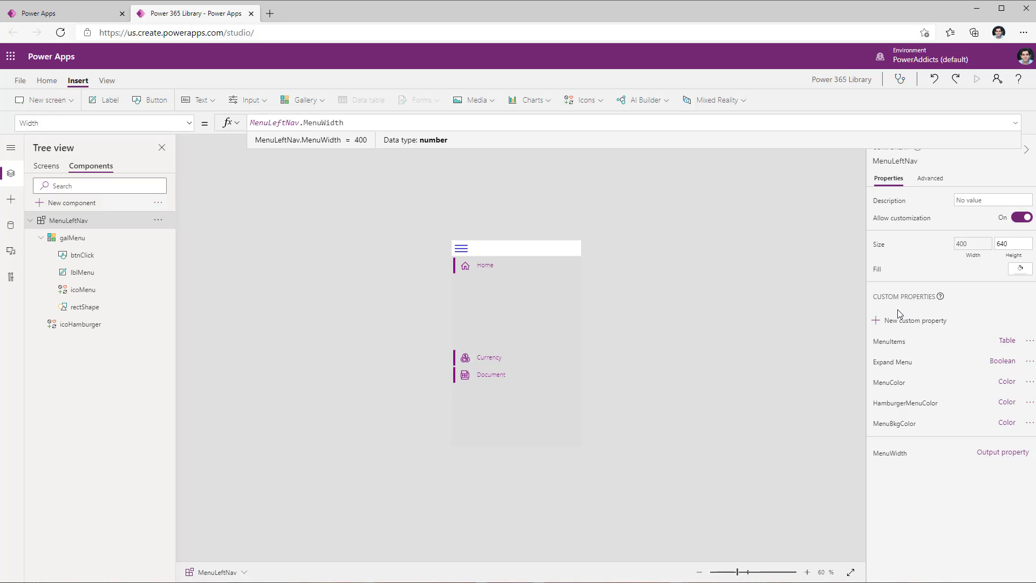
Step: Add a custom input property named SetMenuWidth with the Number data type to the MenuLeftNav component
click(903, 323)
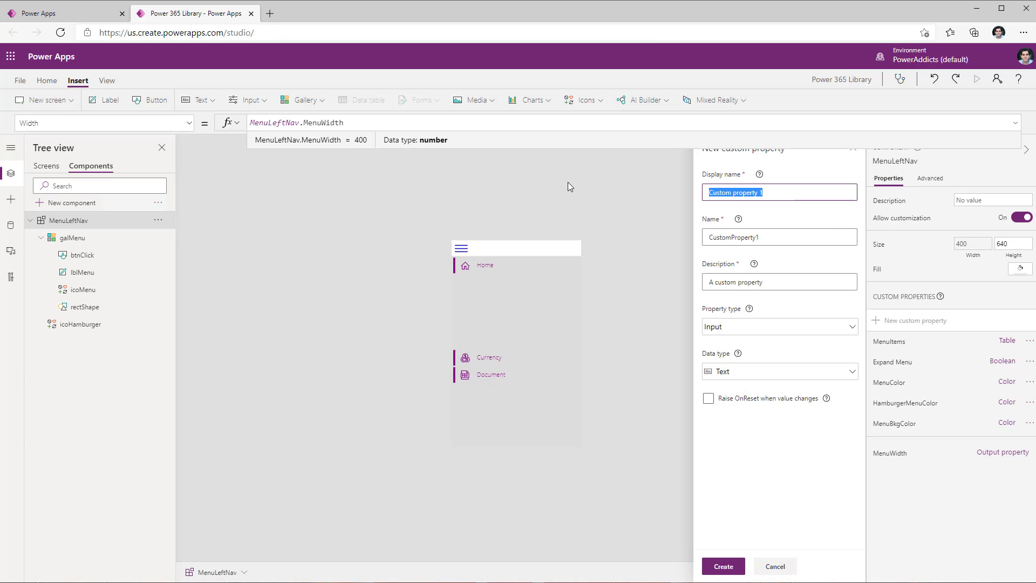
text(SetMenuWidth)
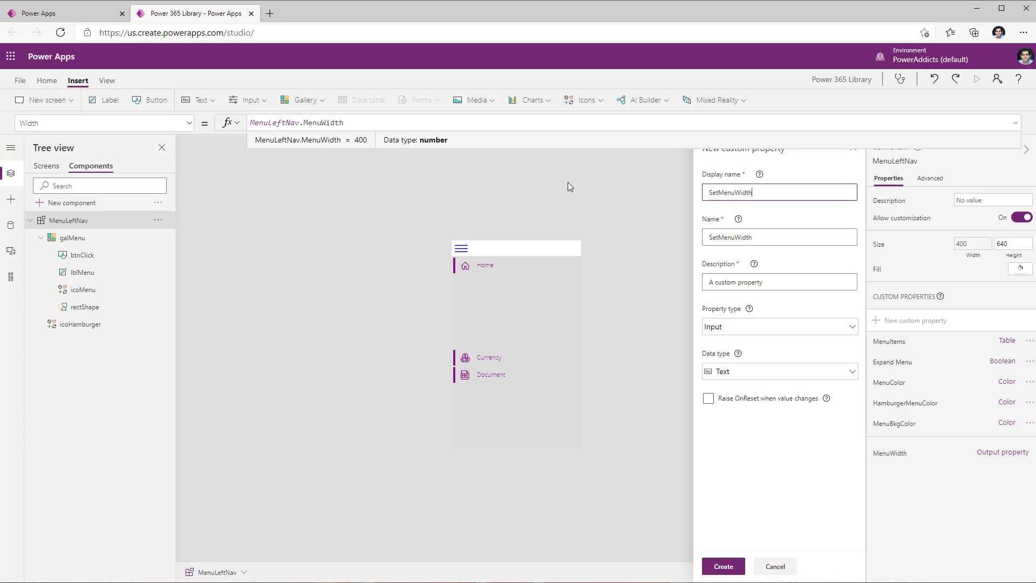
click(764, 328)
click(764, 340)
click(763, 371)
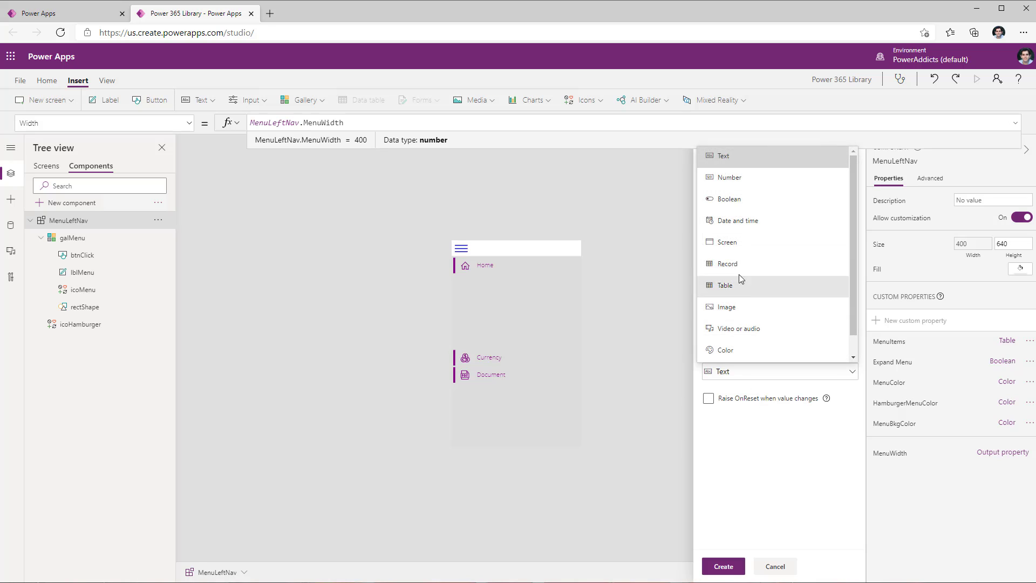
click(729, 177)
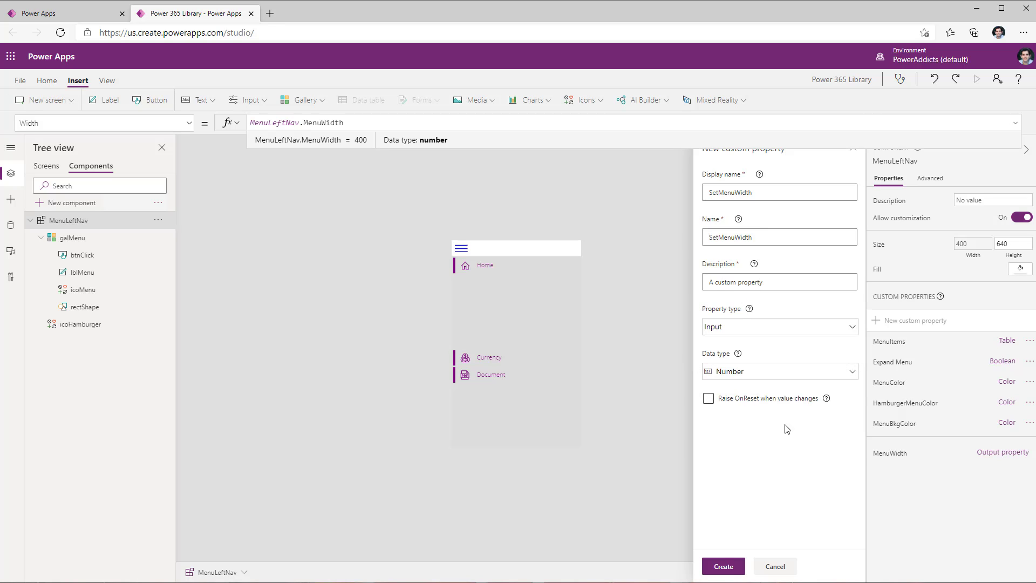
click(723, 566)
Step: Set the default value of the SetMenuWidth property to 300
click(901, 448)
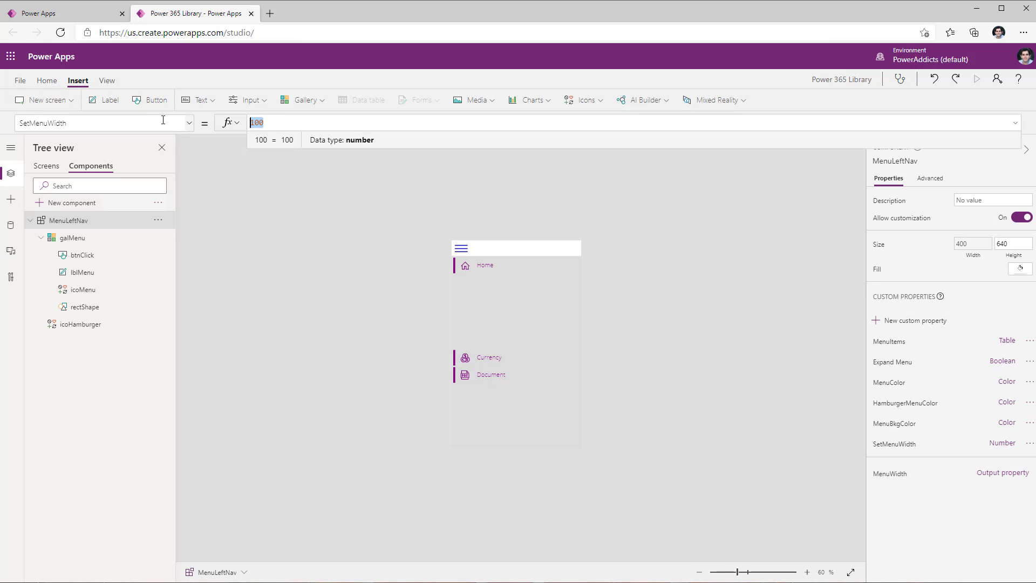
text(300)
click(81, 238)
click(87, 221)
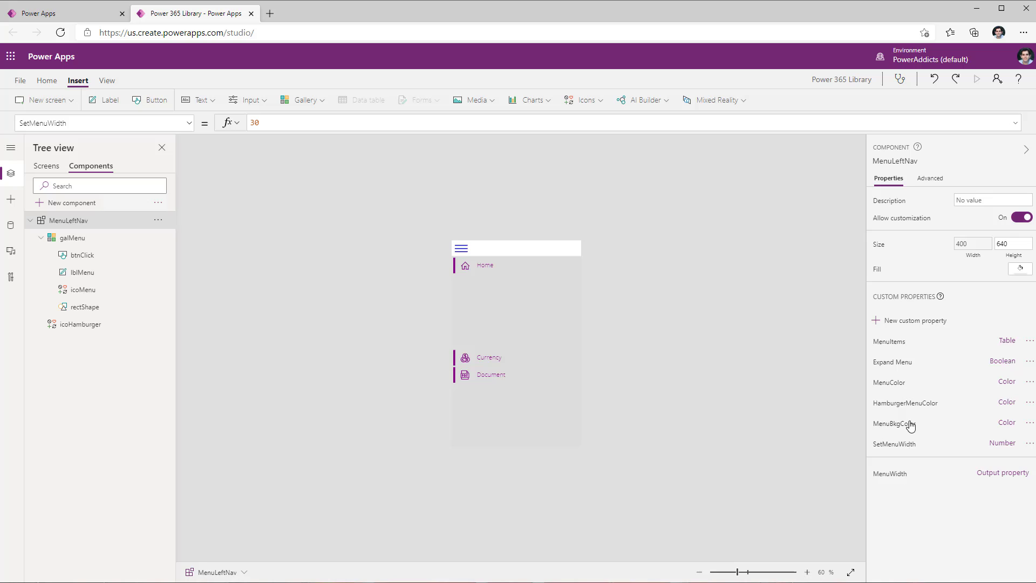
Step: In the MenuWidth output formula, replace the fixed 400 with MenuLeftNav.SetMenuWidth as the open-menu width
click(896, 475)
double_click(311, 123)
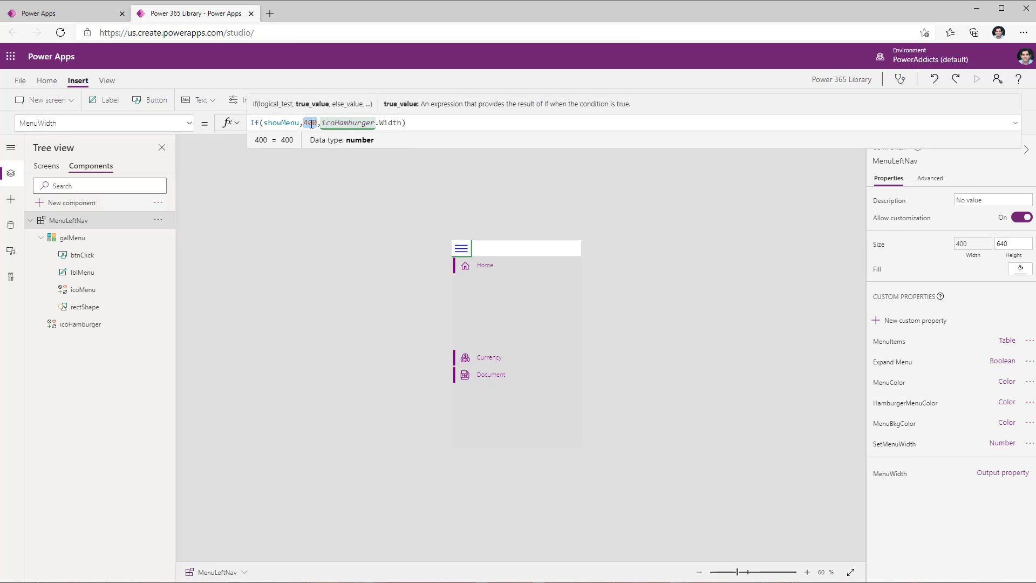
key(BackSpace)
text(MenuLeftNav.set)
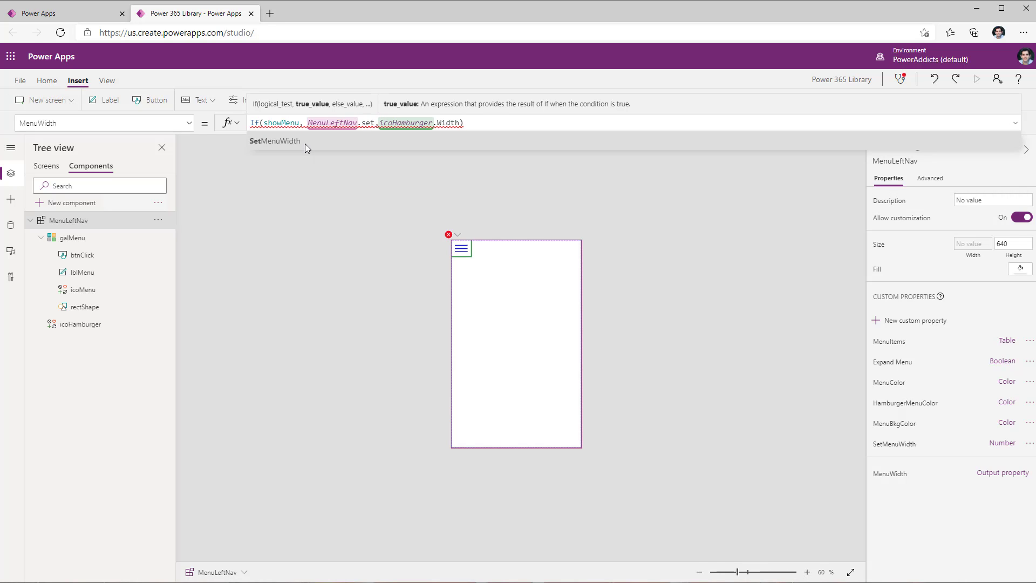
click(305, 142)
Step: Test the component's width by collapsing and expanding the menu several times with the hamburger icon
click(522, 265)
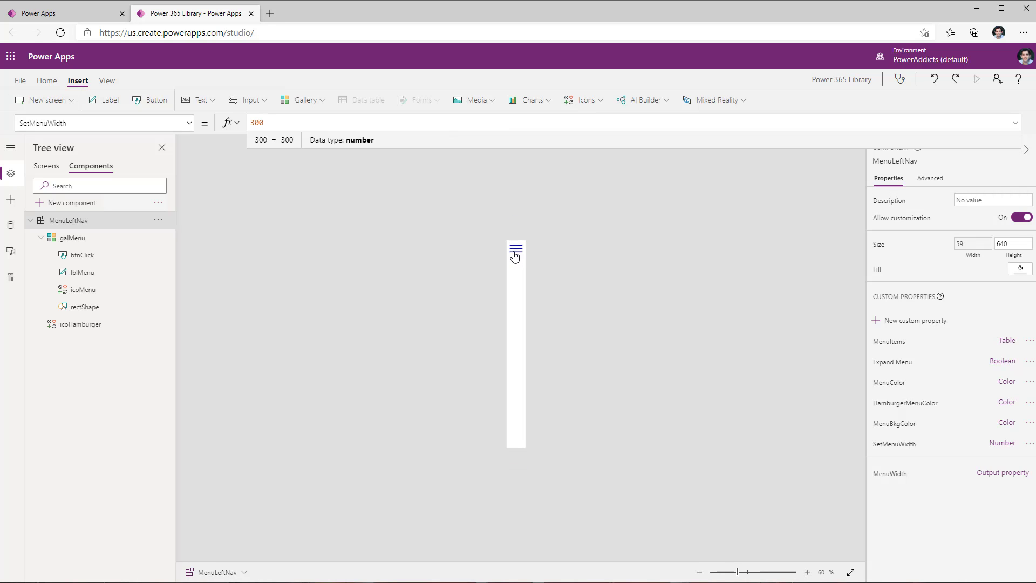
click(514, 252)
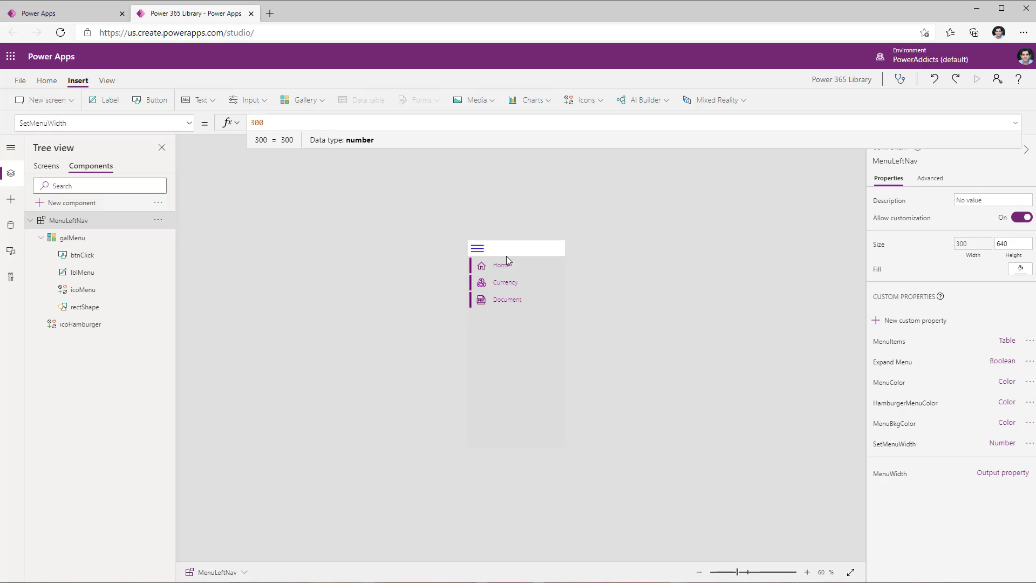
click(477, 248)
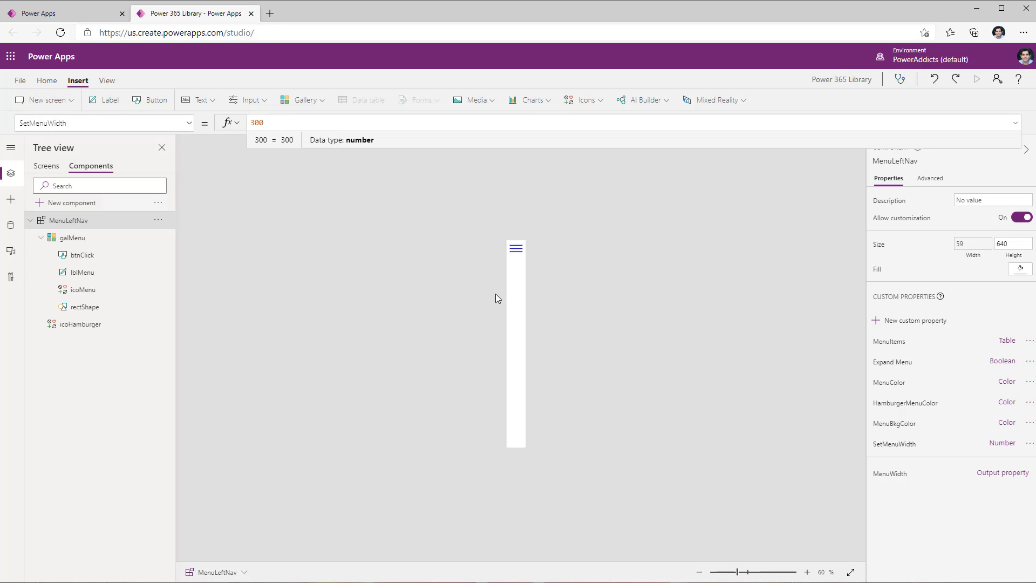
click(523, 252)
click(477, 250)
Step: On Screen2, delete the old MenuLeftNav_1 instance and insert a fresh MenuLeftNav component
click(47, 166)
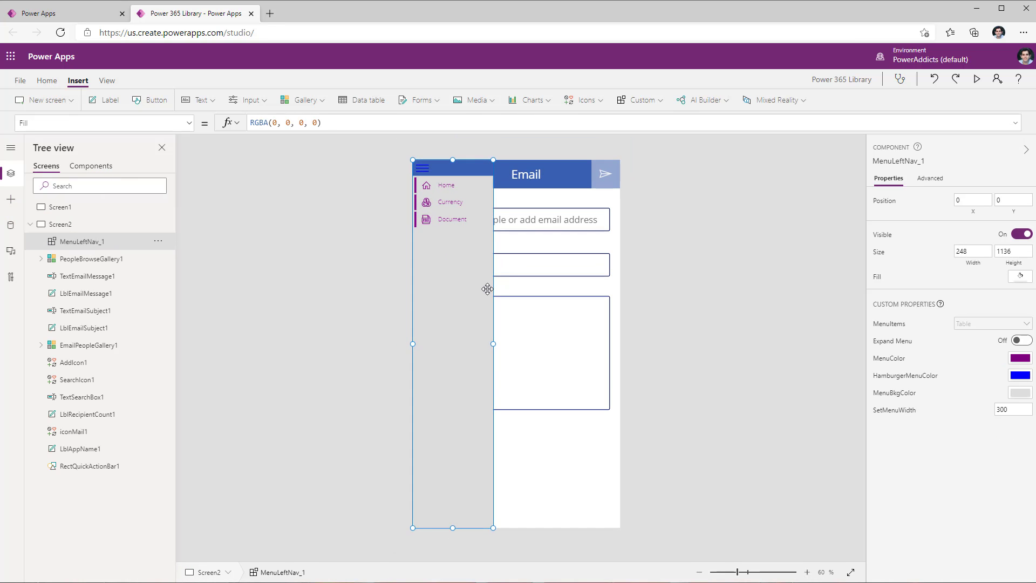
key(Delete)
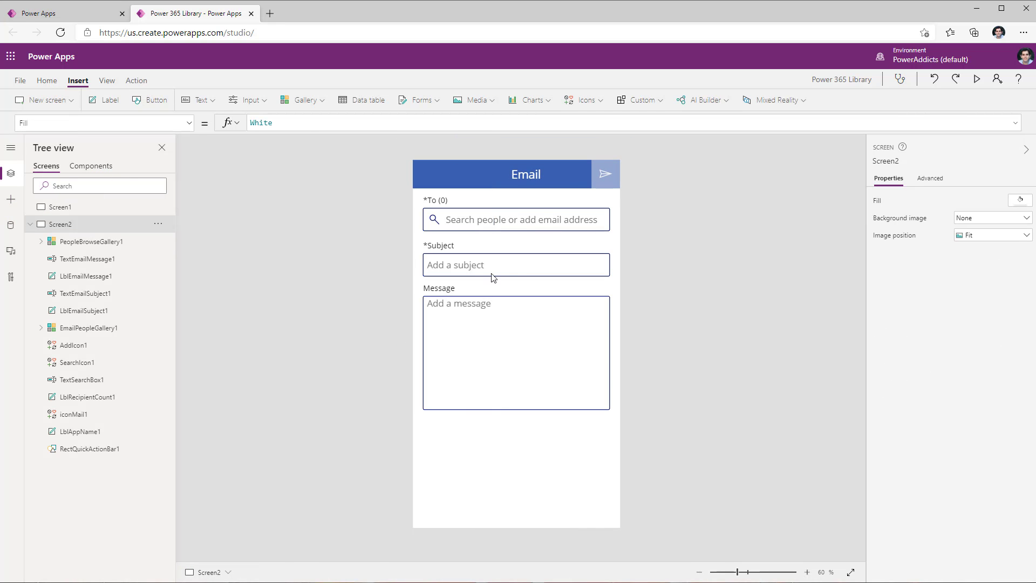
click(637, 101)
click(665, 115)
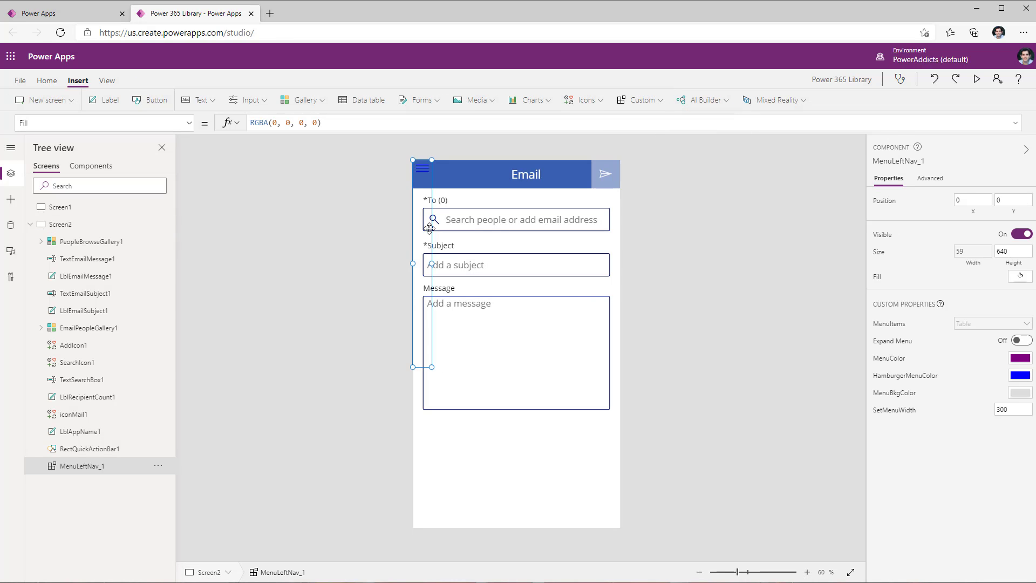
Step: Set the Height of the new MenuLeftNav_1 instance to Parent.Height
click(84, 123)
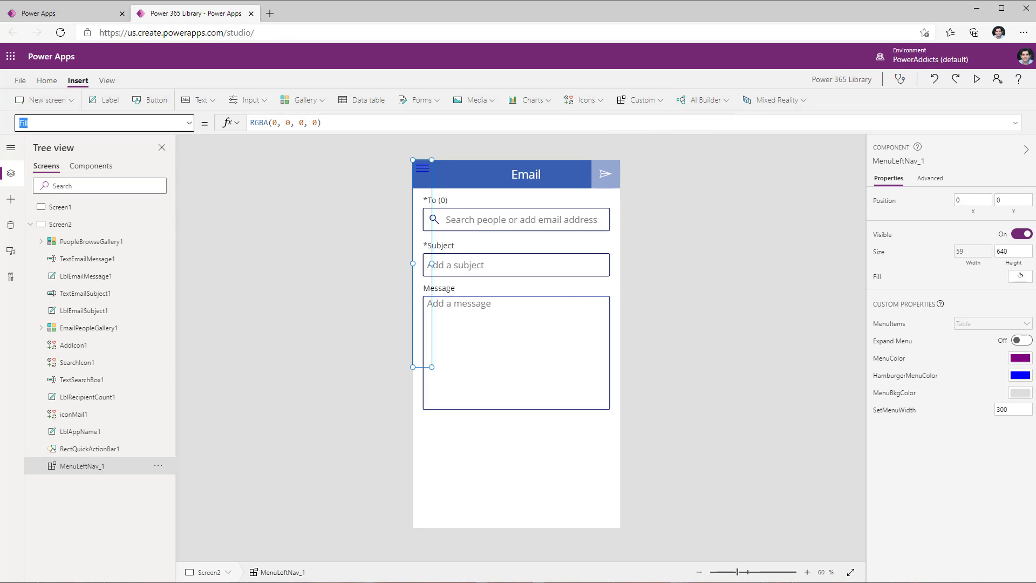
text(Height)
key(Return)
text(pa)
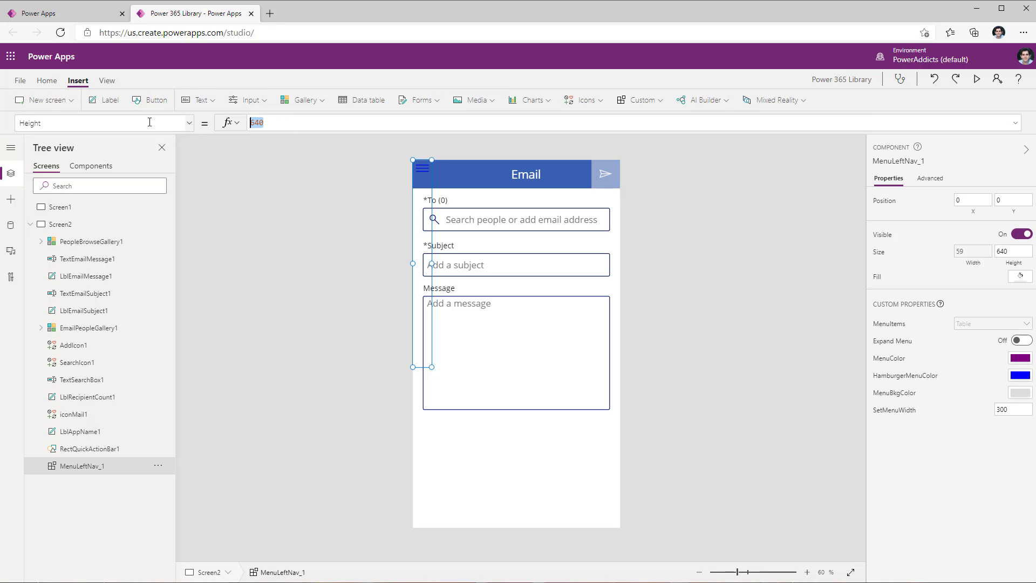
text(rent.he)
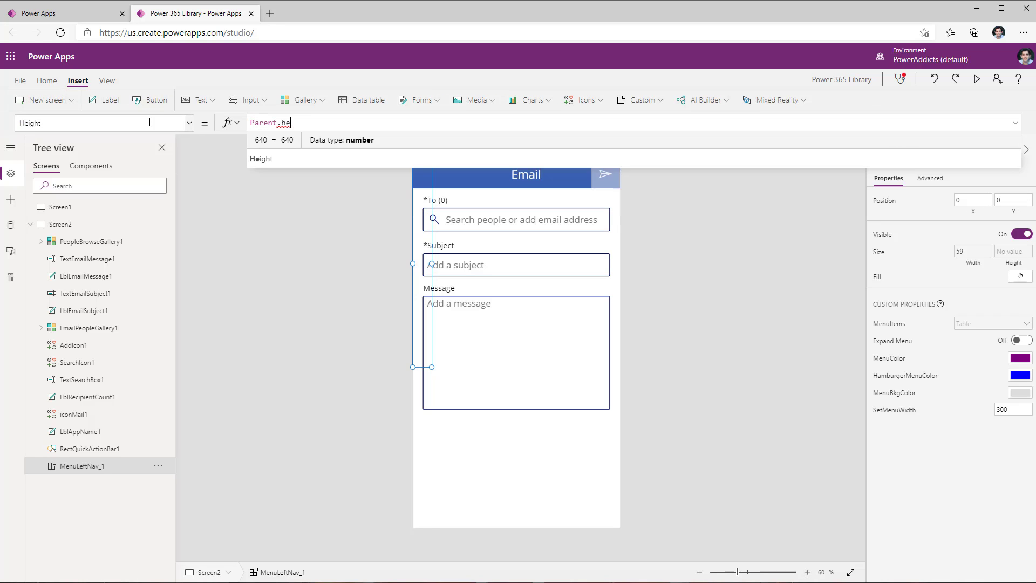
click(285, 140)
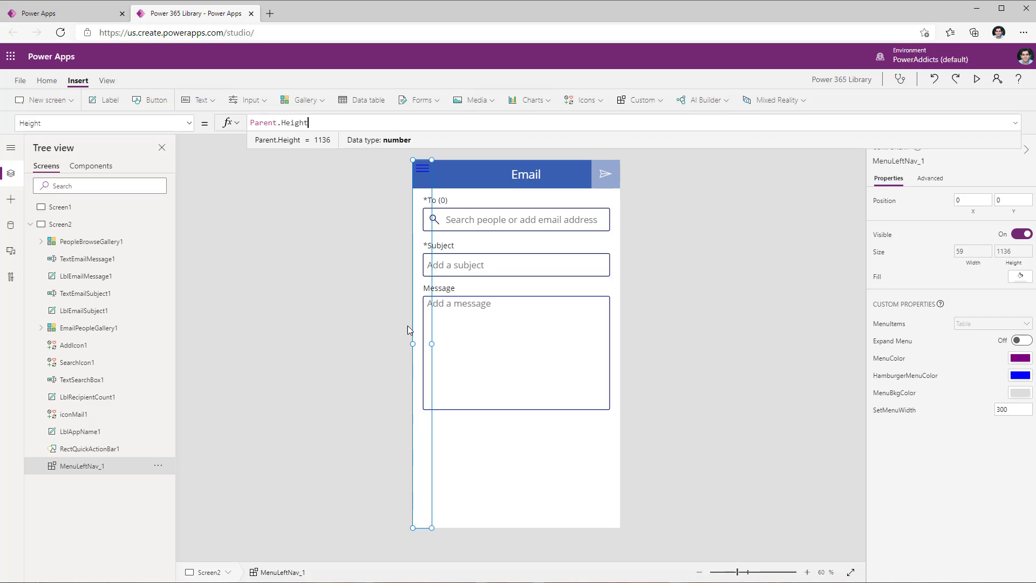
Step: Preview the email screen, expand the navigation menu to check how it overlaps the form, and close the preview
click(977, 79)
click(384, 62)
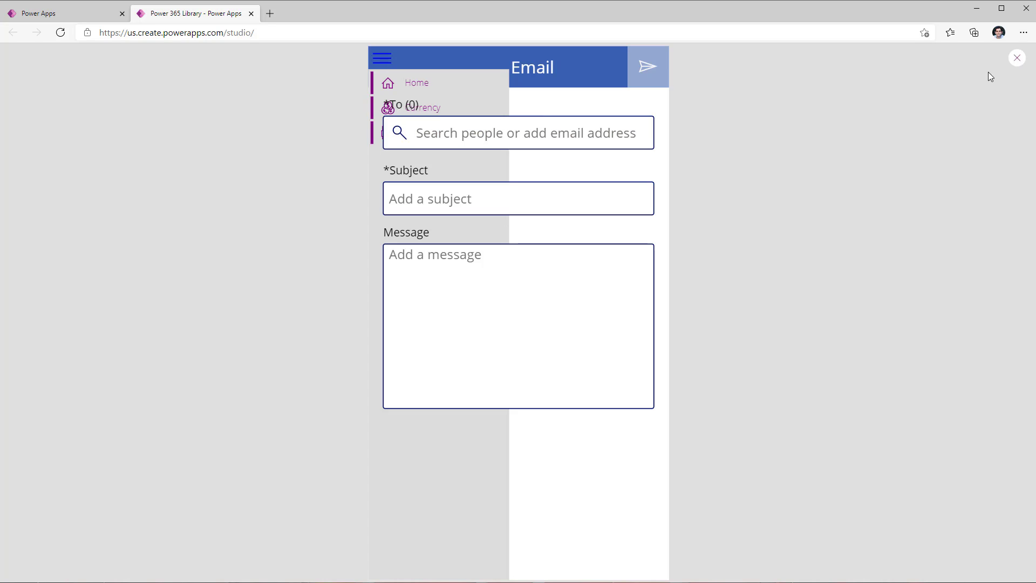
click(1016, 57)
click(637, 352)
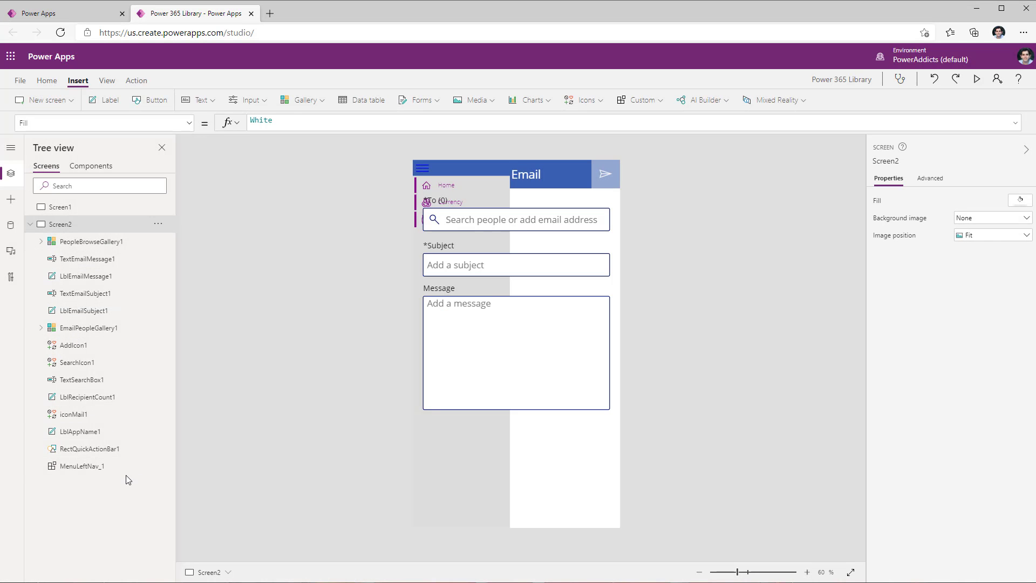
Step: Bring MenuLeftNav_1 to the front of the other controls on Screen2
click(158, 466)
mouse_move(197, 432)
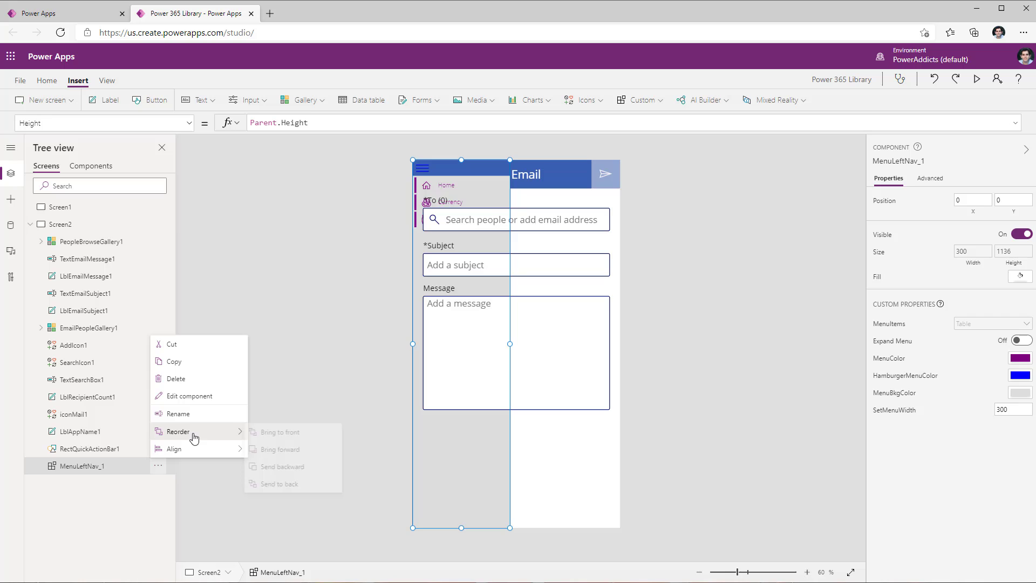
click(273, 433)
Step: Preview the email screen, toggle the menu and check that the To, Subject and Message fields are accessible while it is collapsed
click(977, 81)
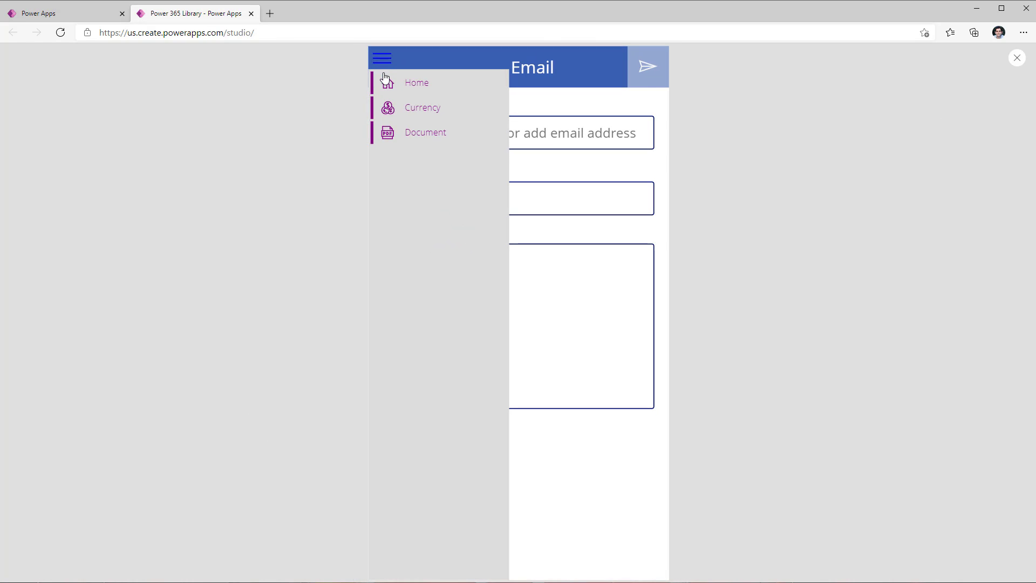
click(387, 63)
click(387, 62)
click(387, 64)
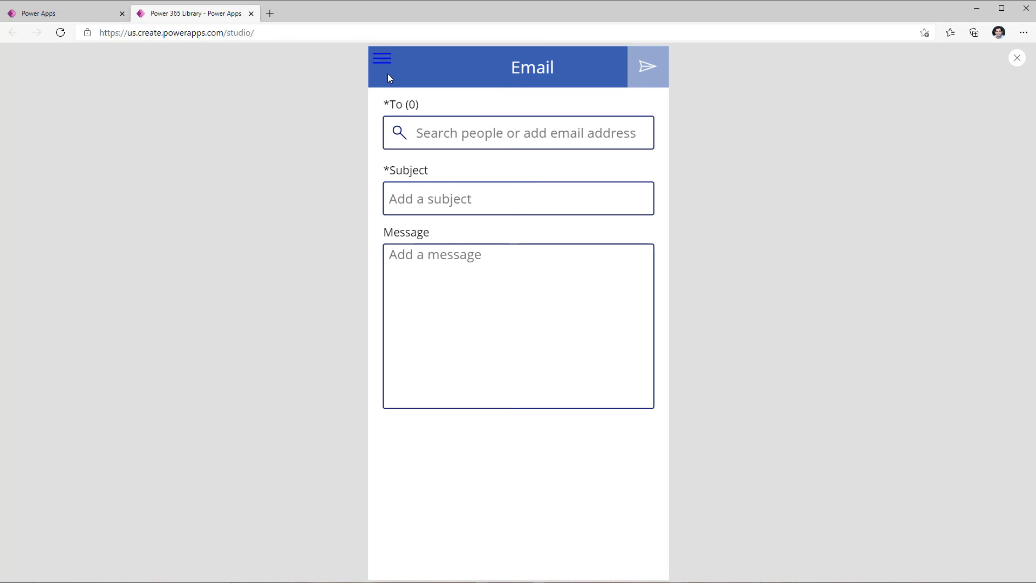
click(430, 138)
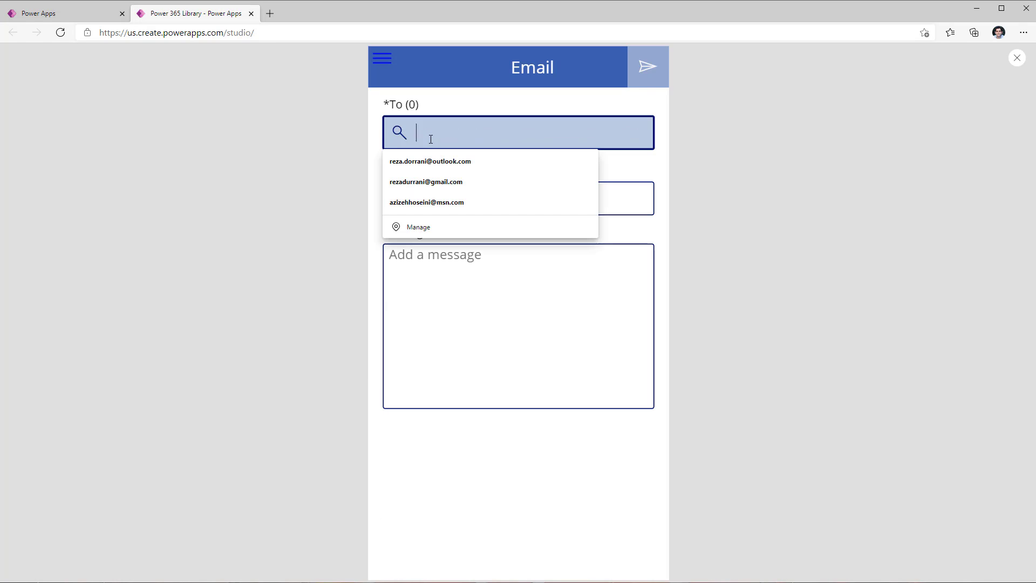
click(613, 197)
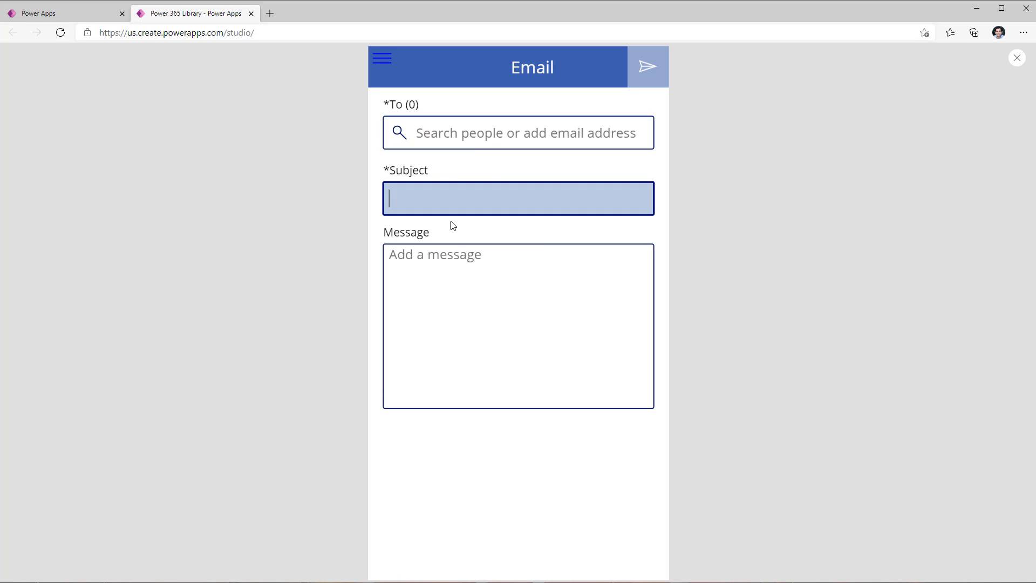
click(457, 249)
click(388, 70)
key(Escape)
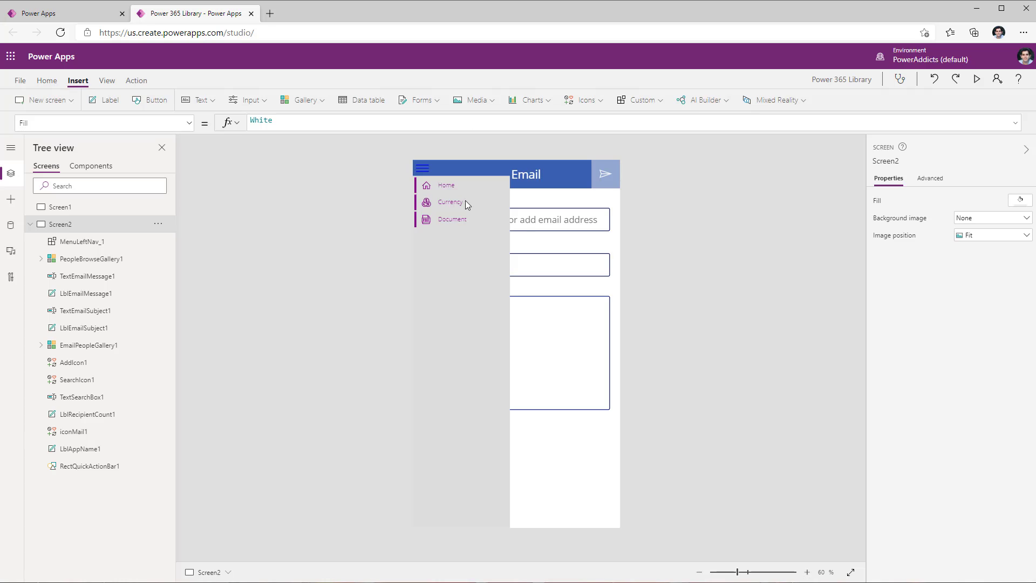
Step: Set the SetMenuWidth property of MenuLeftNav_1 on Screen2 to 200
click(458, 359)
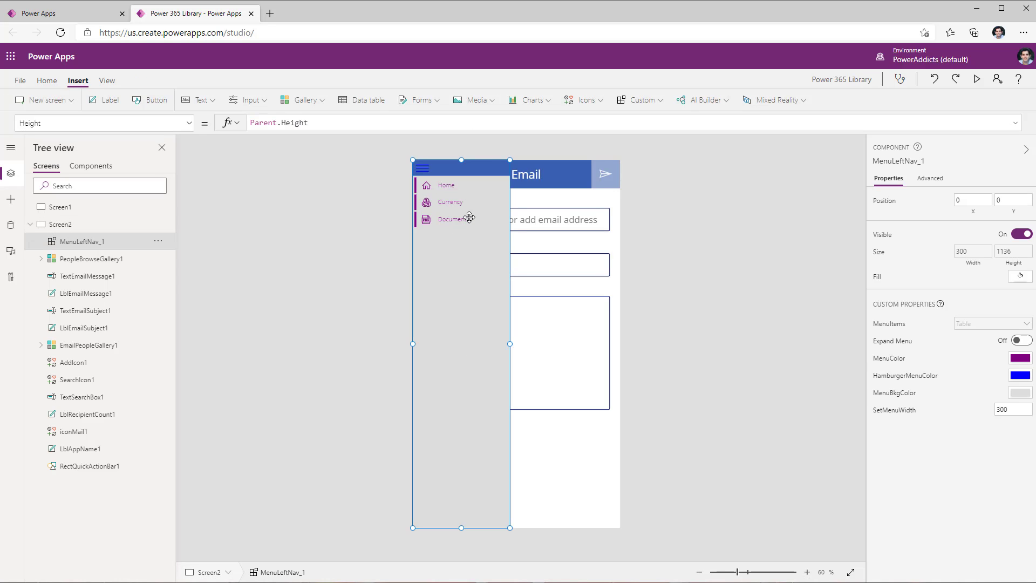
click(893, 416)
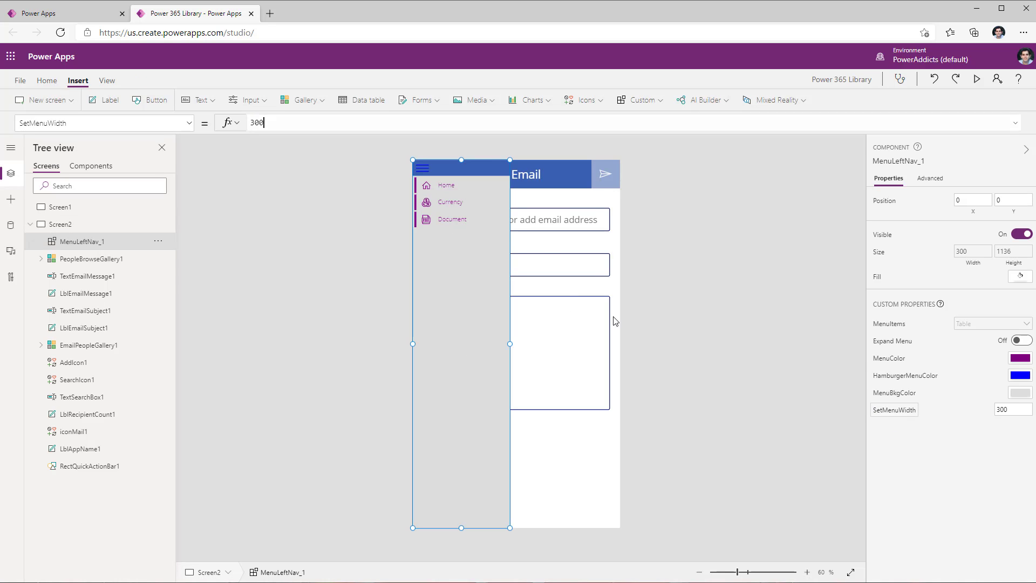
text(200)
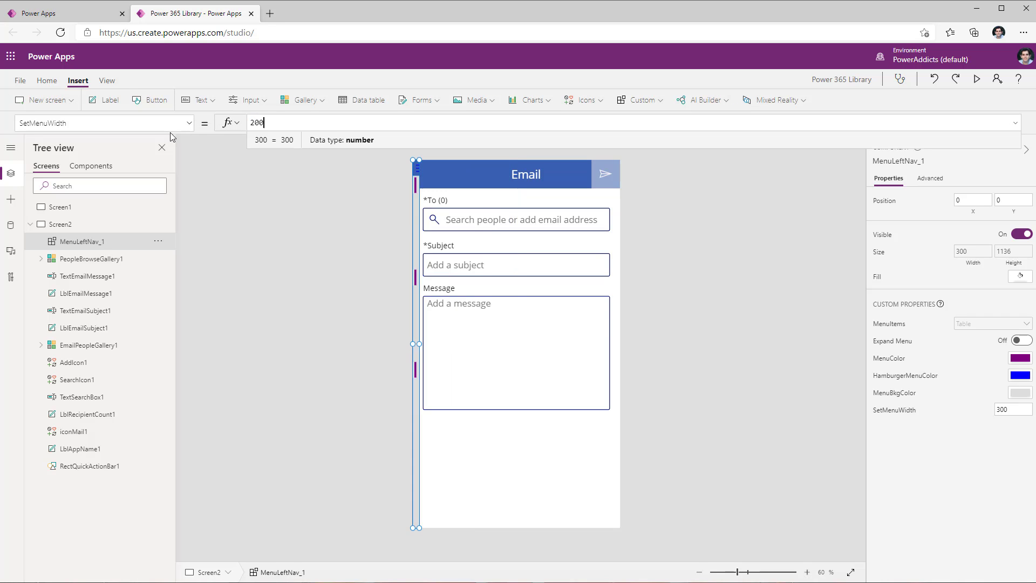
Step: Preview the email screen to check the expanded menu at its new width, and return to editing
click(976, 79)
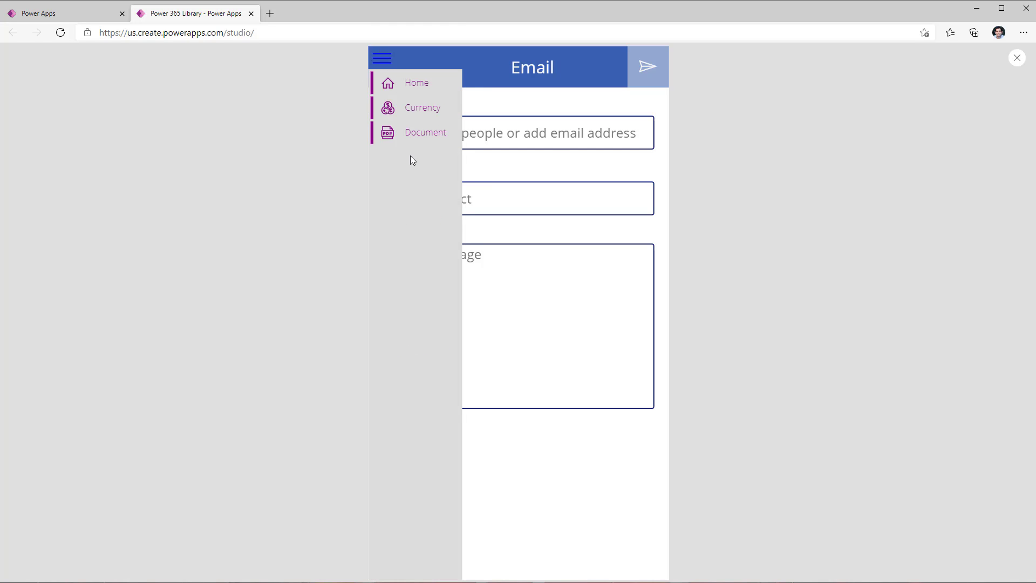
click(1017, 58)
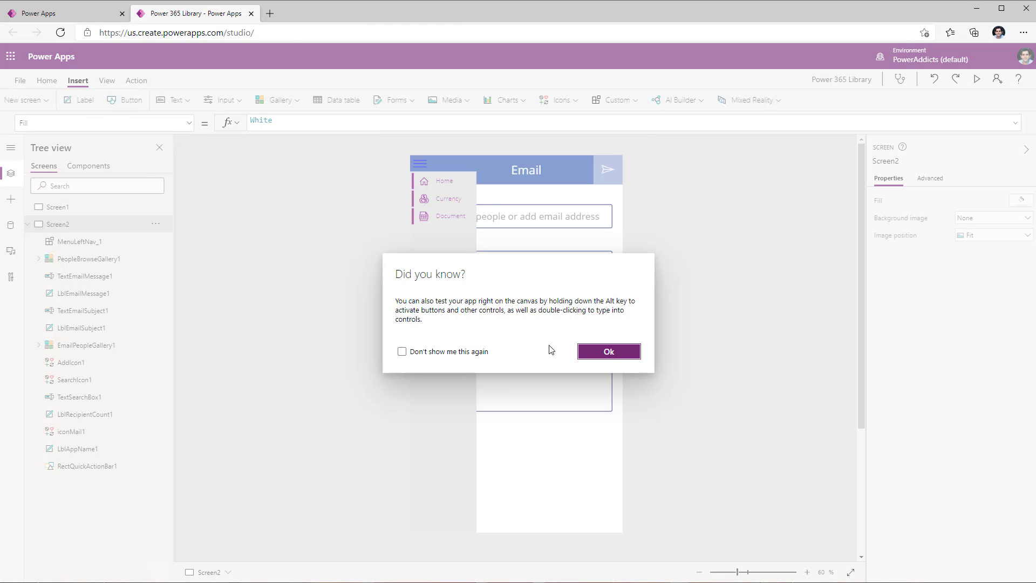
click(610, 351)
Step: Try the theme blue for MenuLeftNav_1's HamburgerMenuColor, and settle on white, RGBA(255, 255, 255, 1)
click(444, 342)
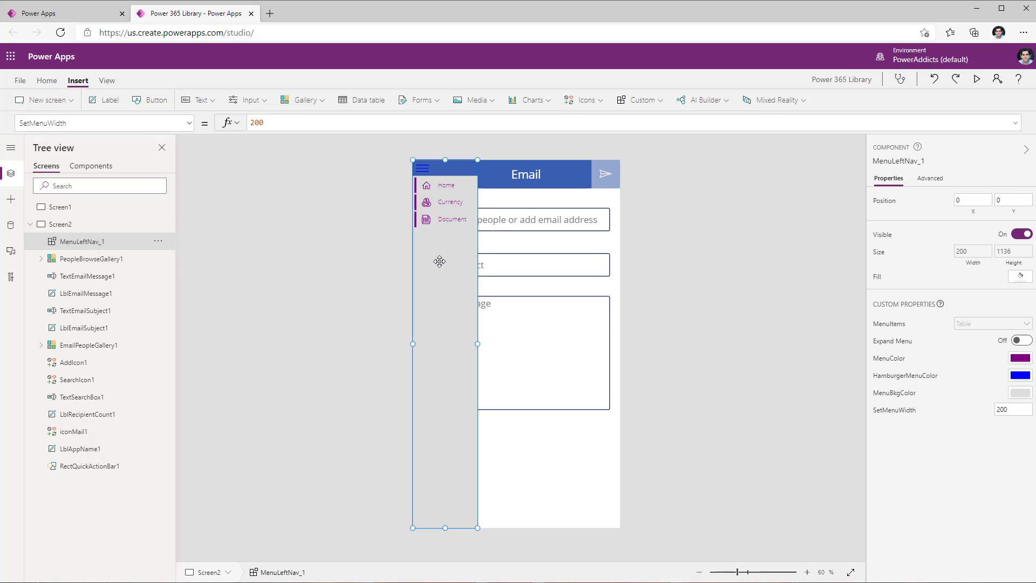
click(917, 378)
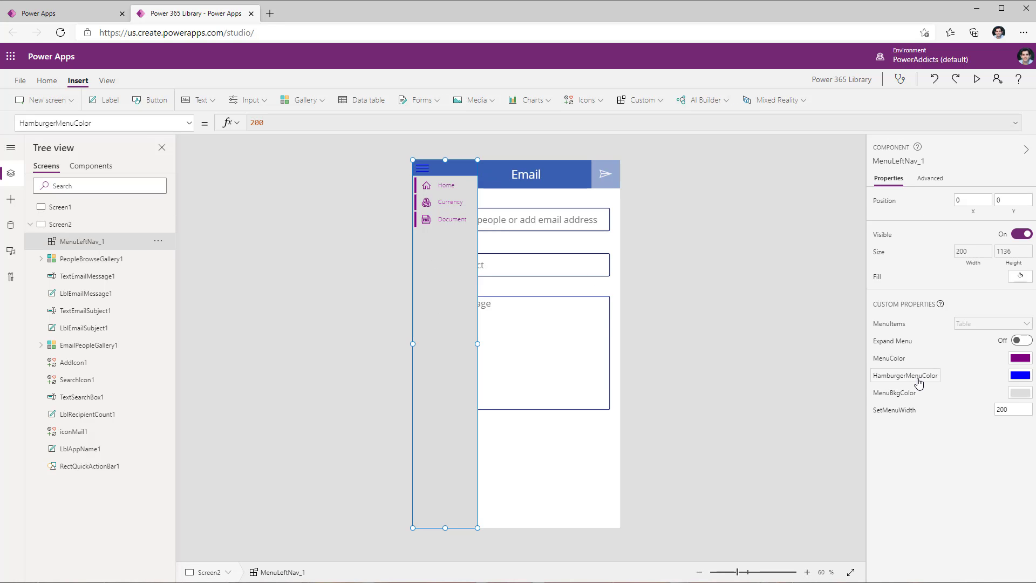
click(1019, 376)
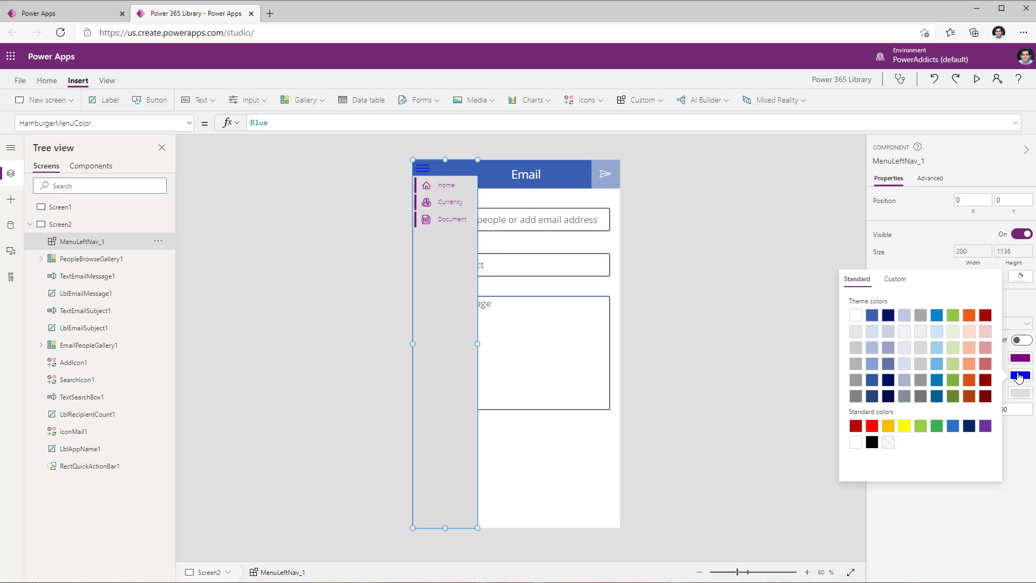
click(872, 316)
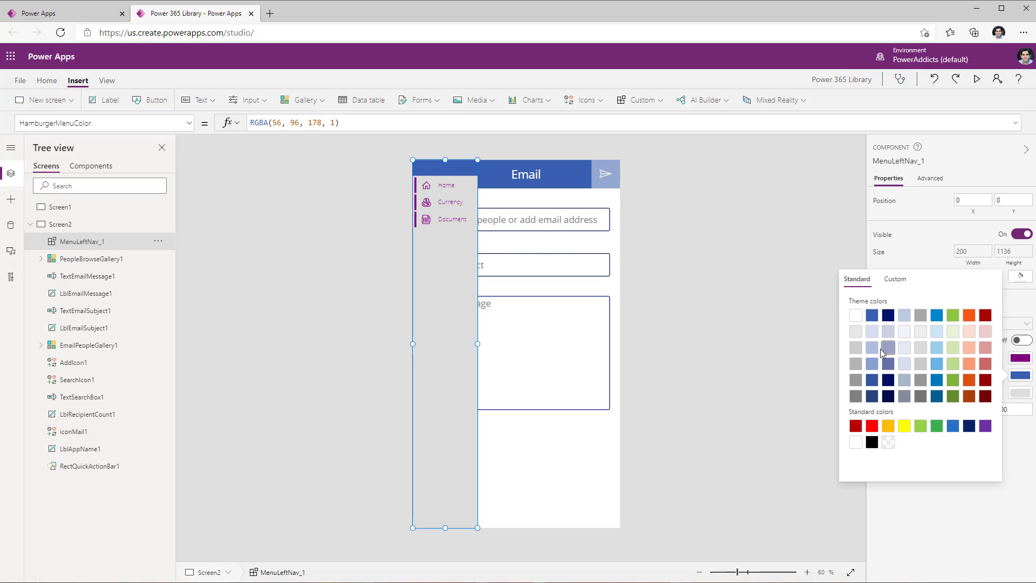
click(856, 317)
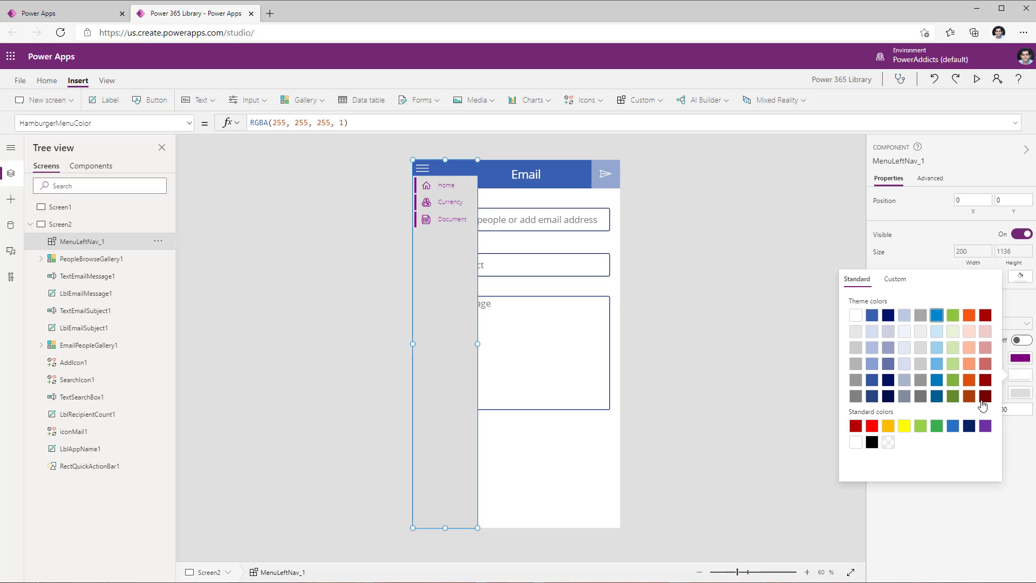
click(834, 332)
Step: Set the MenuColor of MenuLeftNav_1 to the theme blue RGBA(56, 96, 178, 1)
click(889, 358)
click(1012, 365)
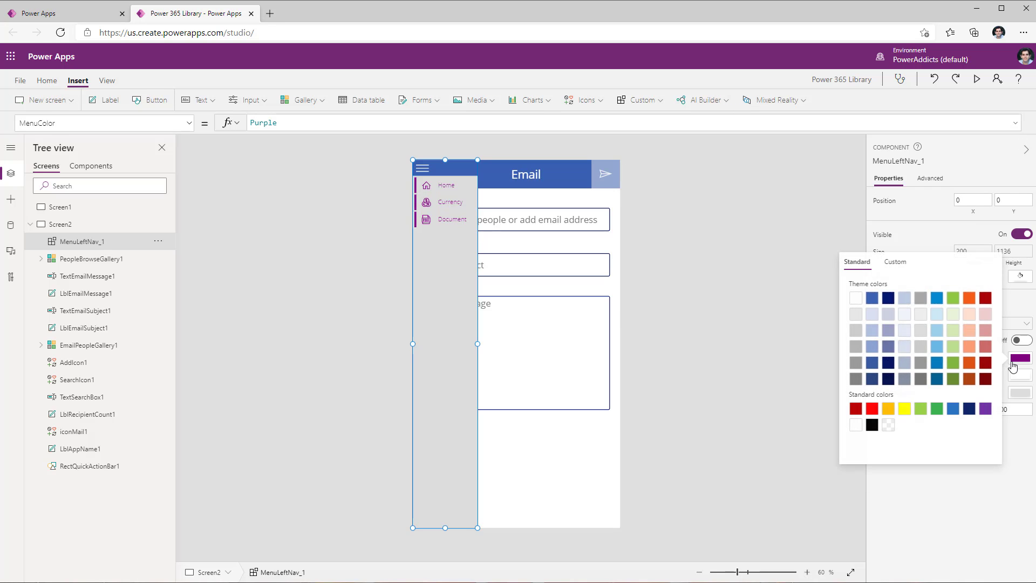
click(872, 299)
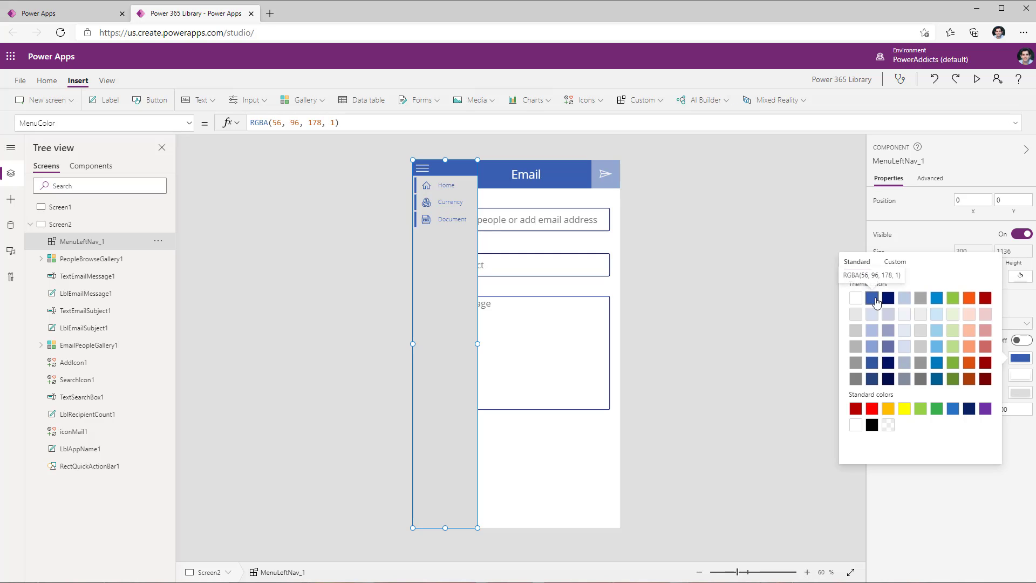
click(1012, 432)
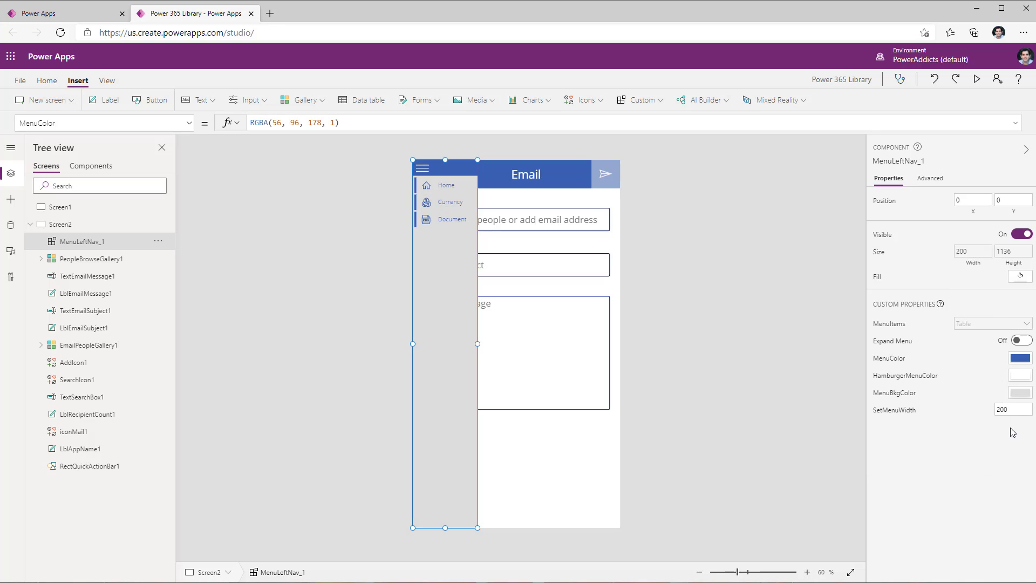
Step: Preview the app and test expanding and collapsing the left navigation menu with its hamburger icon
click(977, 79)
click(393, 64)
click(393, 64)
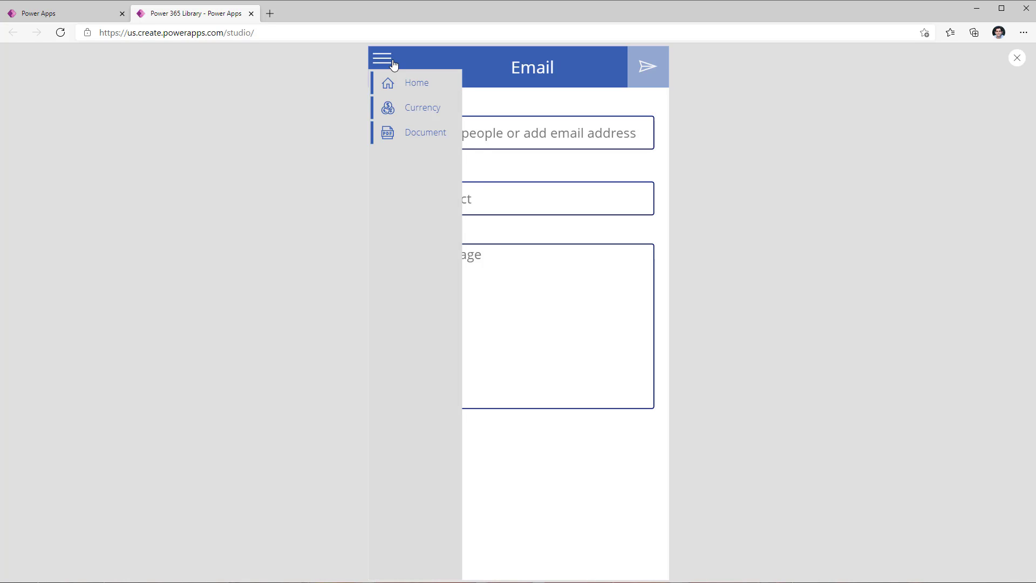
click(394, 64)
click(394, 64)
key(Escape)
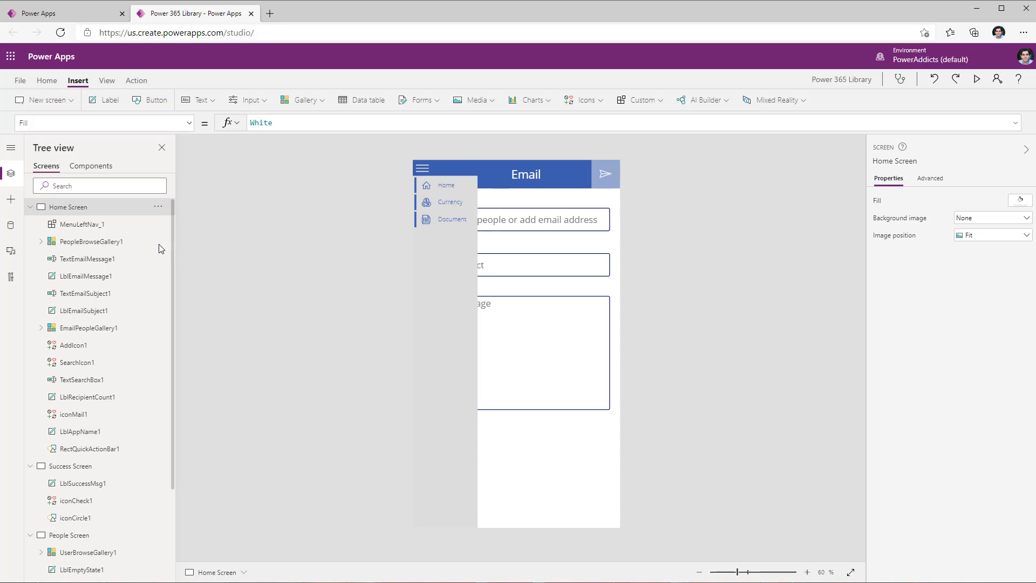
Step: Add a button to the Home Screen and place it below the message box at about X 304, Y 880
click(33, 208)
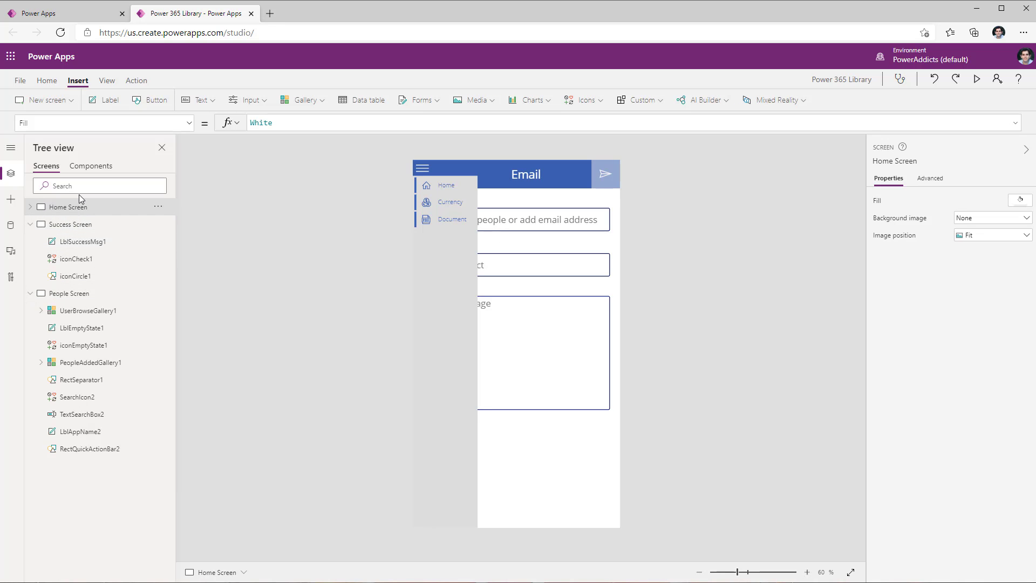
click(119, 184)
click(157, 100)
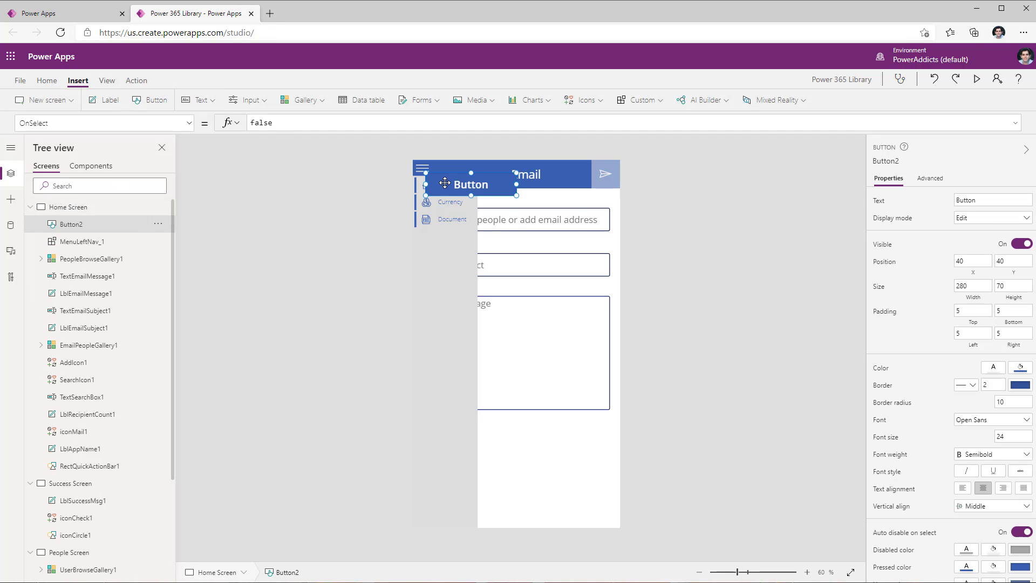
drag(467, 186, 527, 430)
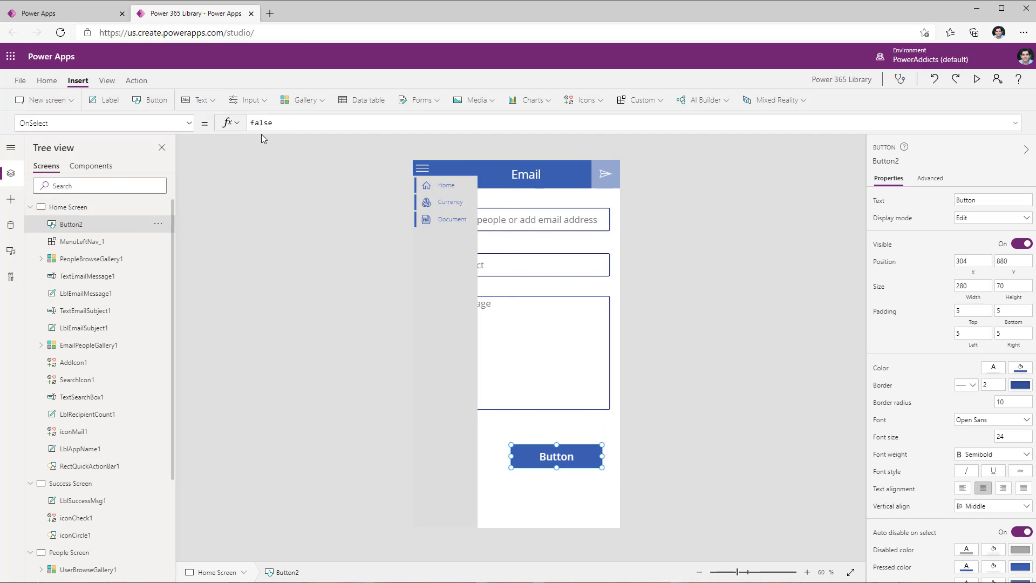
Step: Start the button's OnSelect formula with ClearCollect( and copy the MenuItems table formula from the MenuLeftNav_1 component
double_click(293, 124)
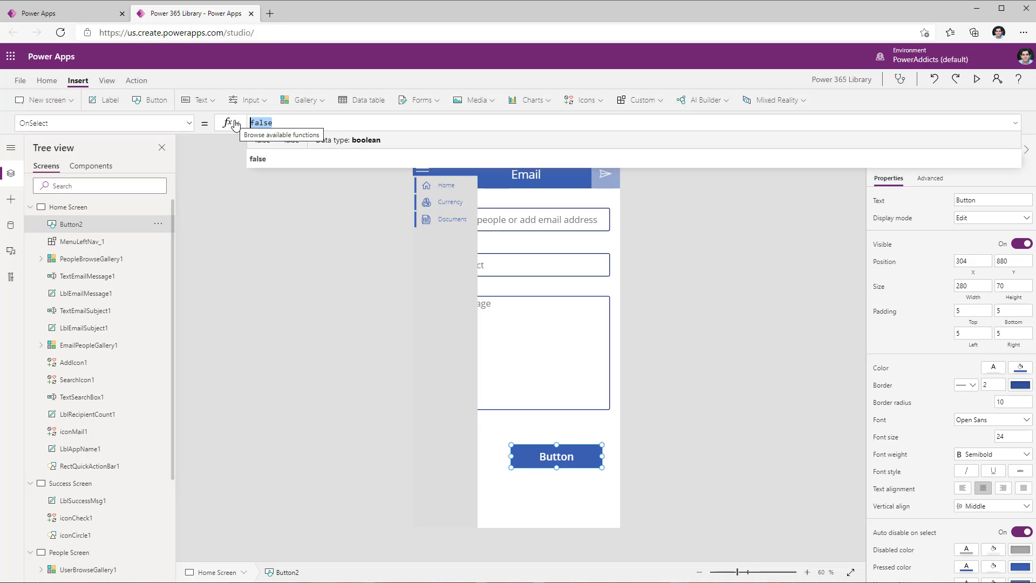
text(clearcol)
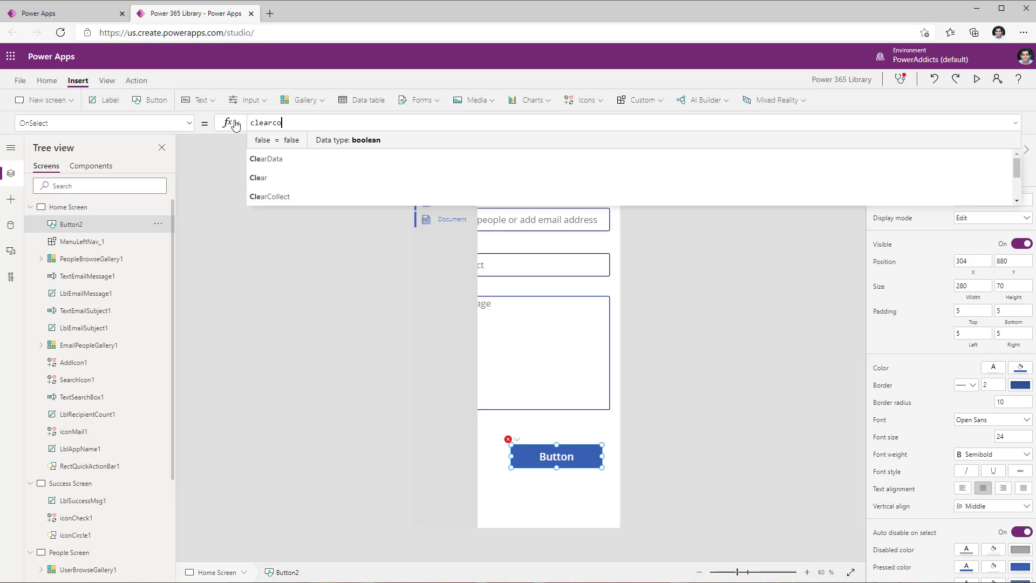
click(594, 419)
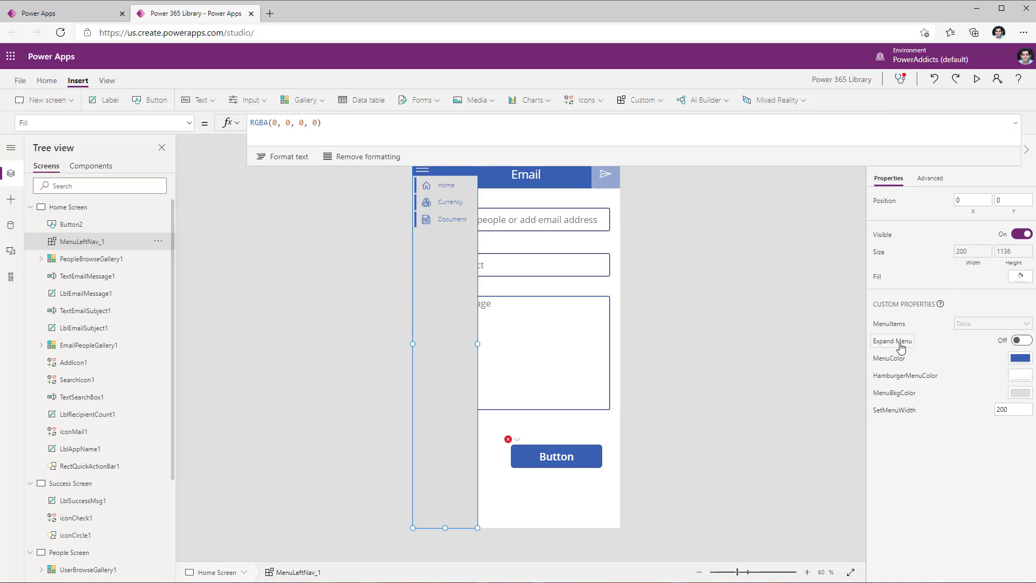
click(902, 327)
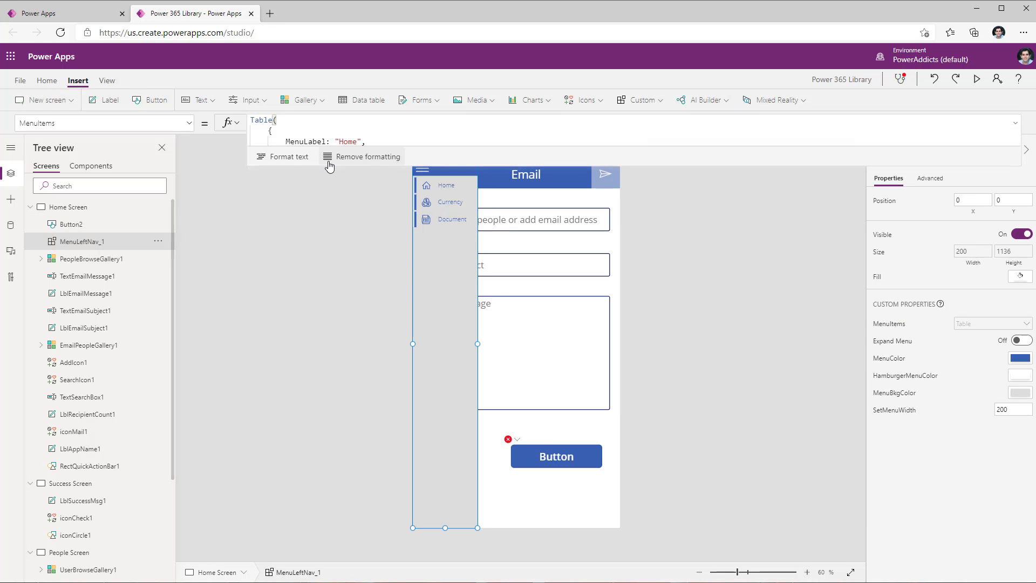
click(534, 453)
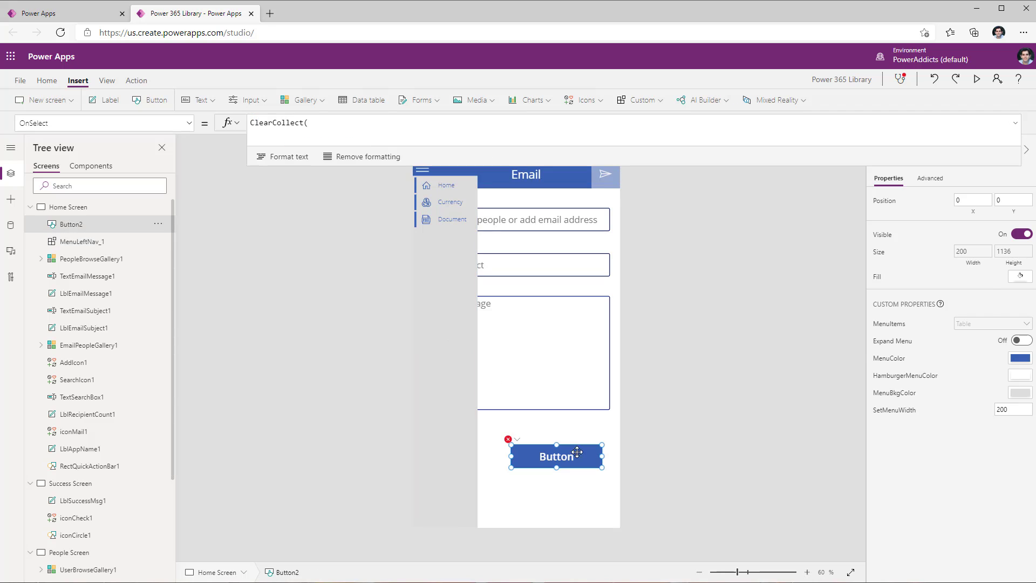
Step: Complete the button's ClearCollect formula with the collection name colMenu and the copied menu table, and format the formula text
click(346, 127)
text(lMenu)
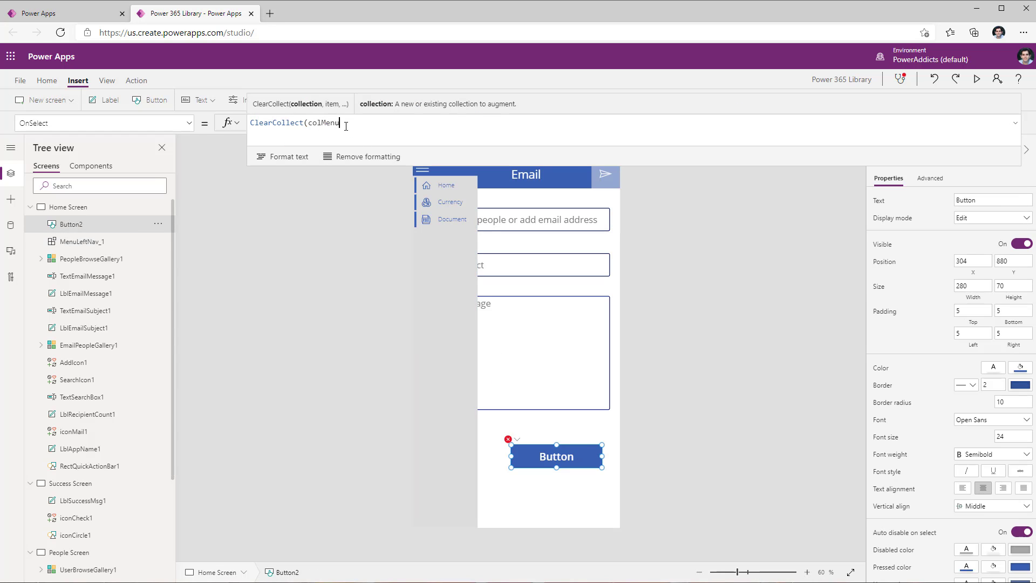
text(,)
key(ctrl+v)
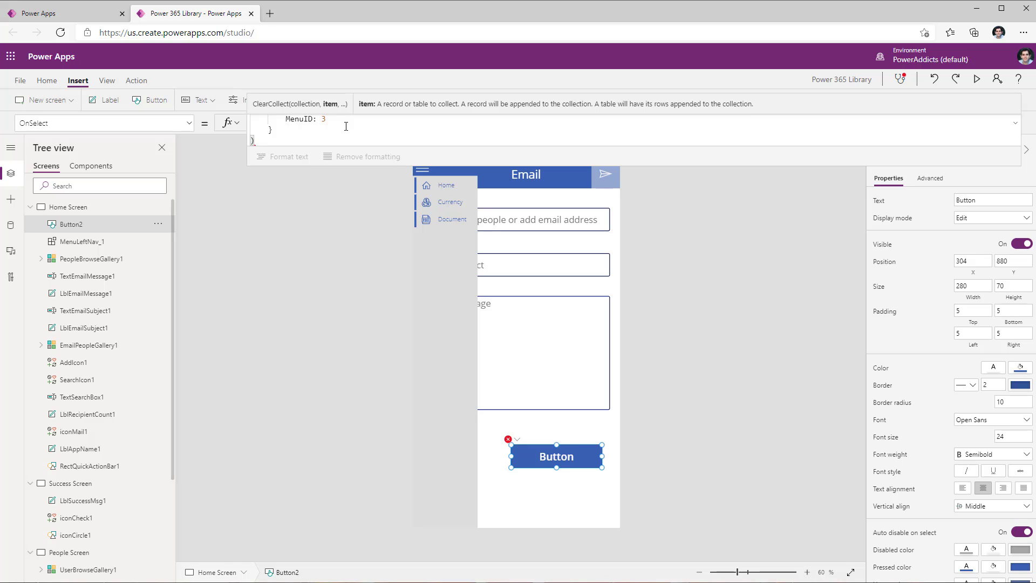
text())
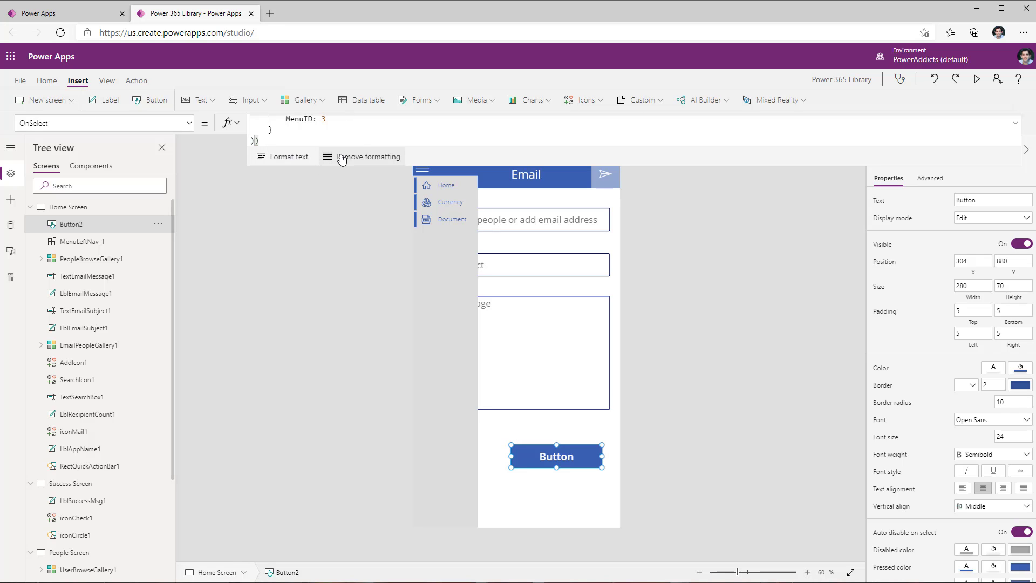
click(286, 156)
drag(464, 164, 430, 499)
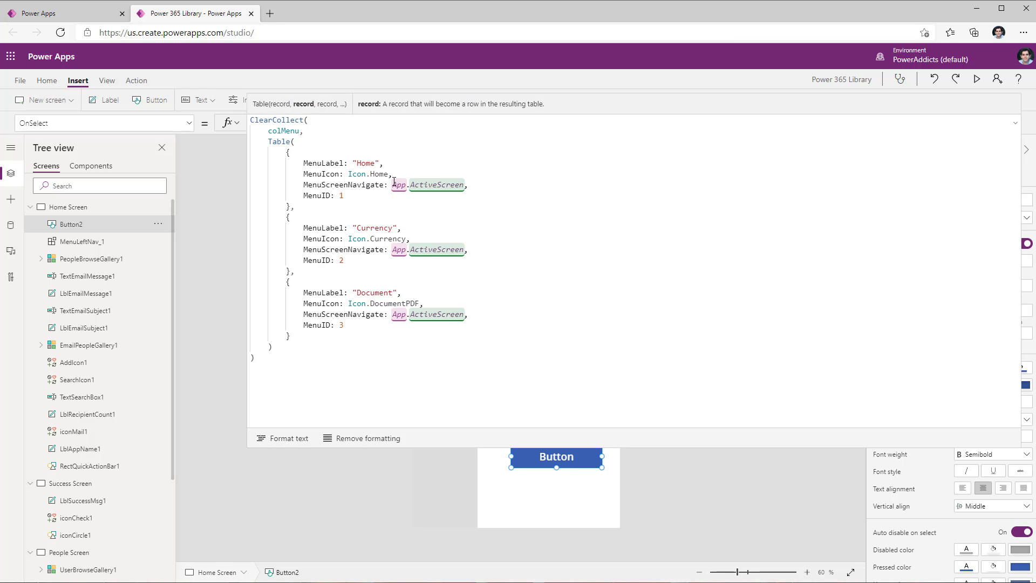
Step: Set MenuScreenNavigate of the Home record in the colMenu formula to 'Home Screen'
double_click(368, 163)
double_click(378, 174)
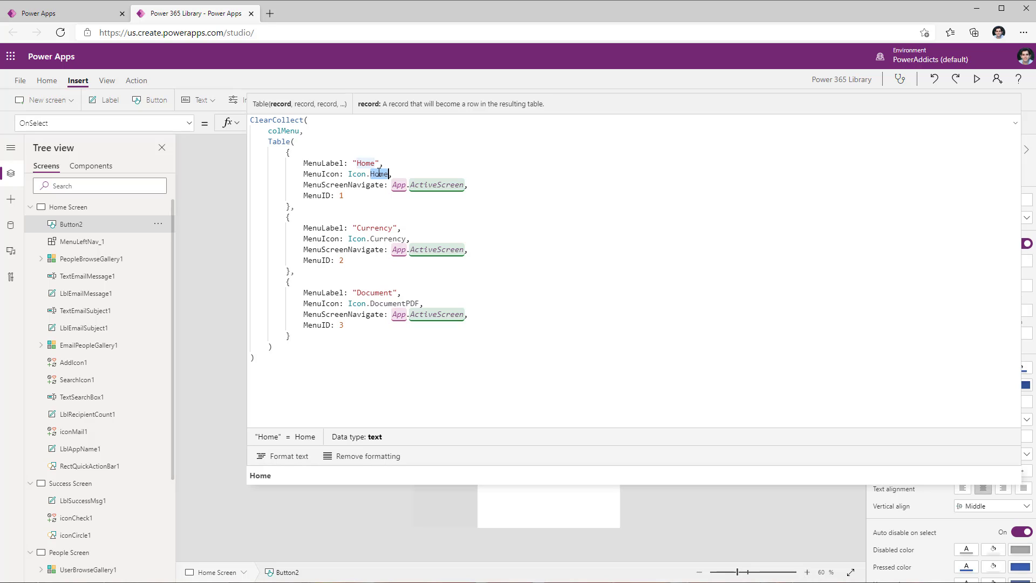
click(442, 185)
double_click(447, 185)
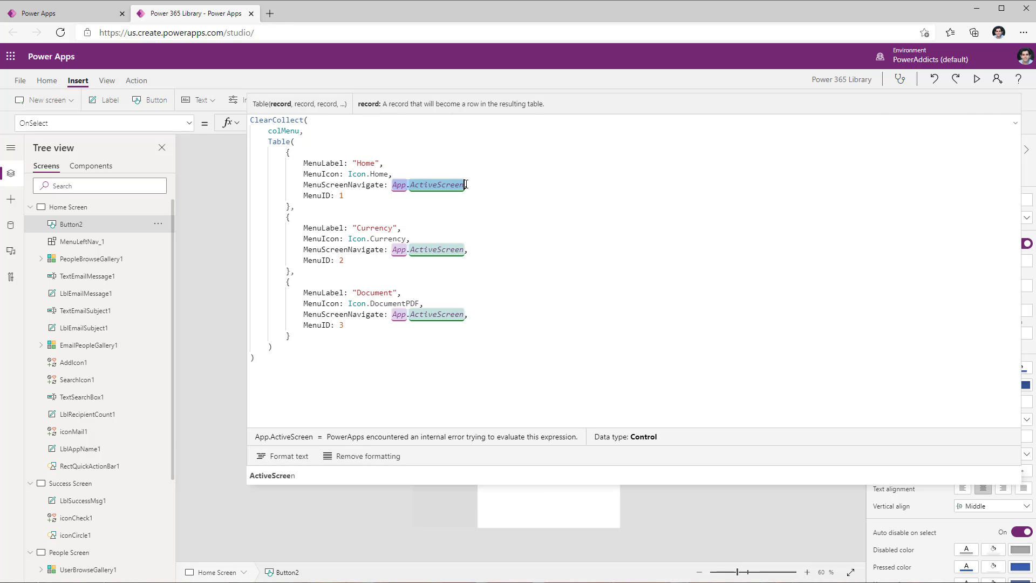
text(Home,)
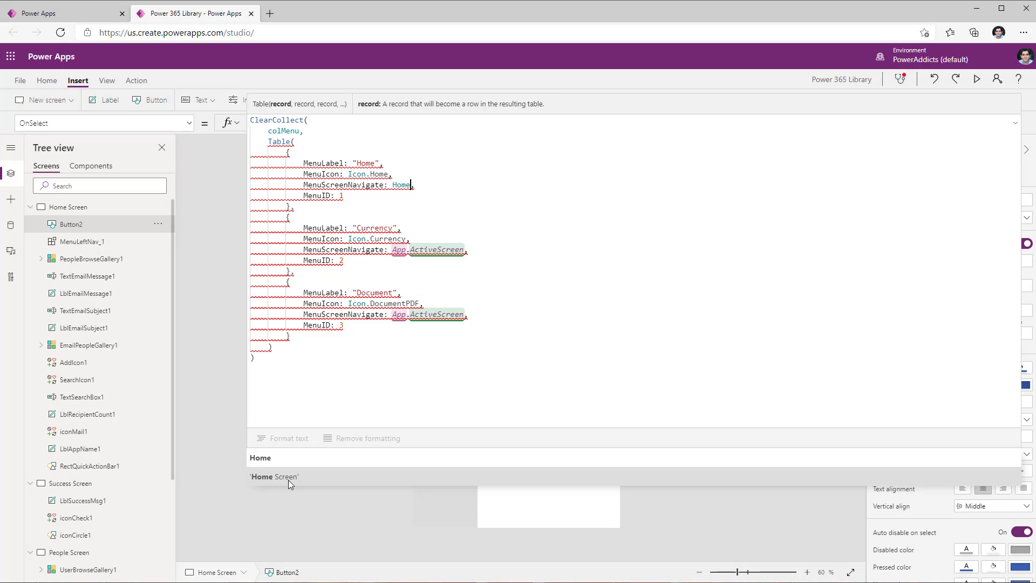
click(289, 478)
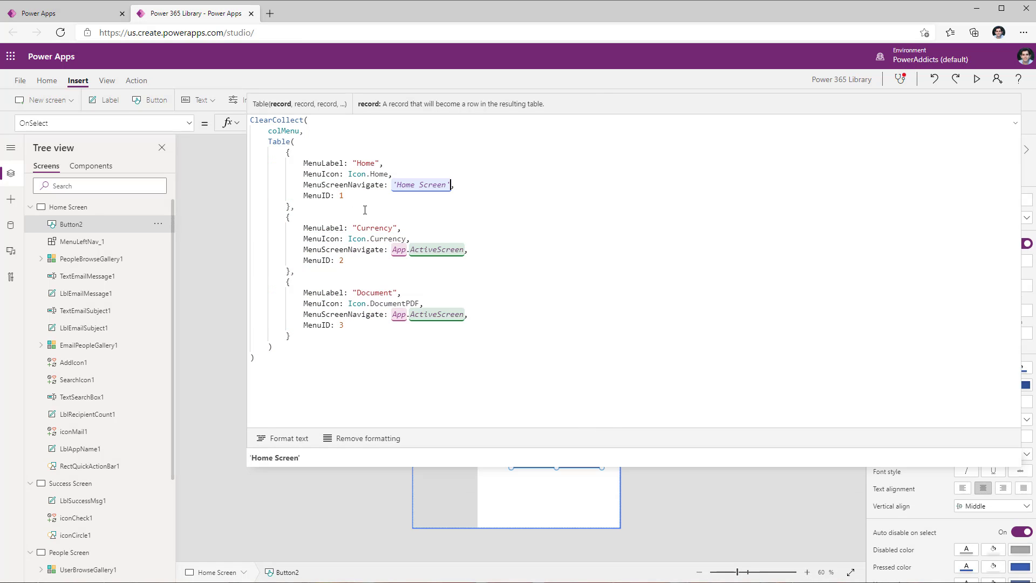
Step: Change the second menu record to label "Success", icon Icon.Check and navigation target 'Success Screen'
click(31, 207)
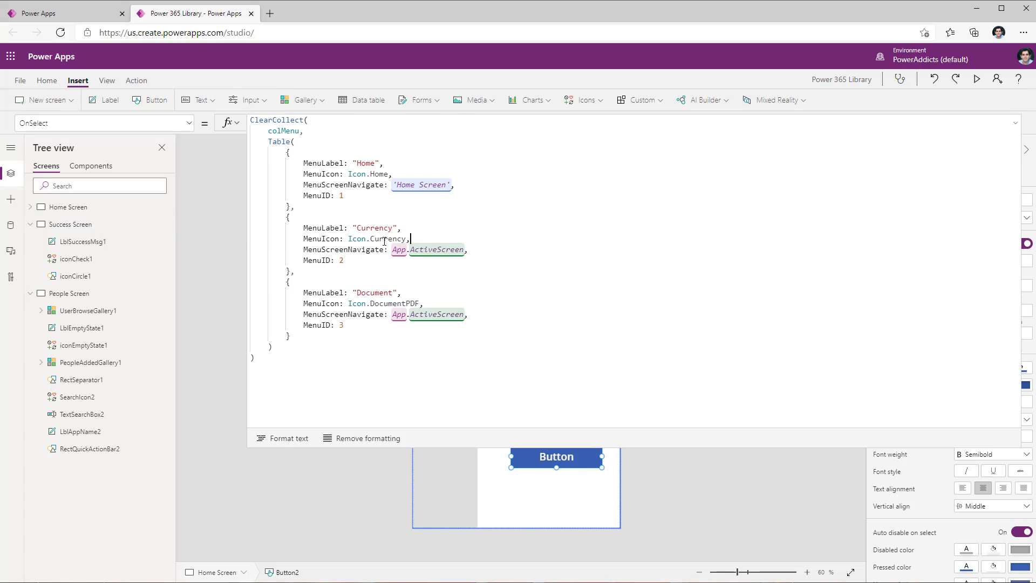
double_click(374, 228)
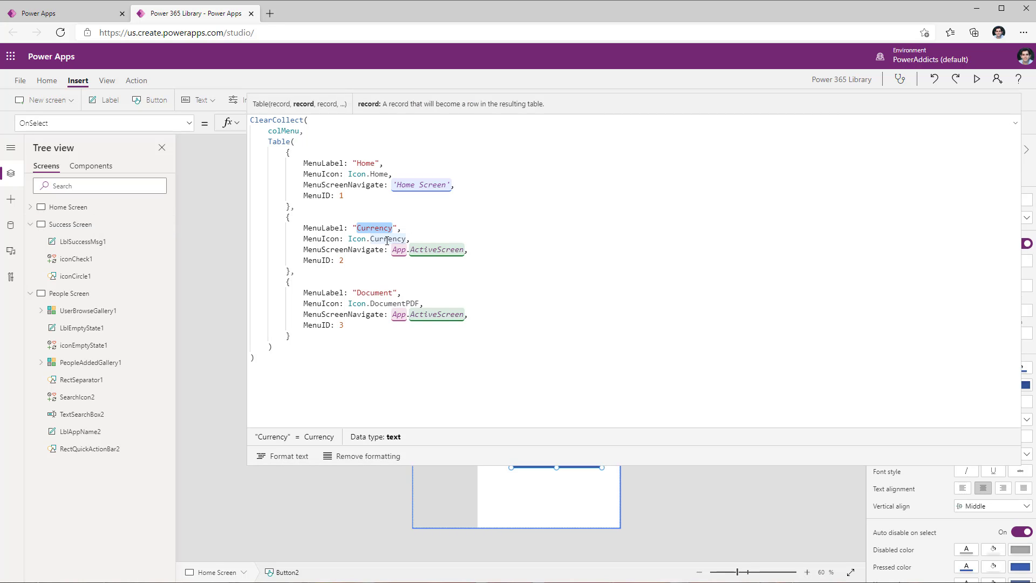
text(Success)
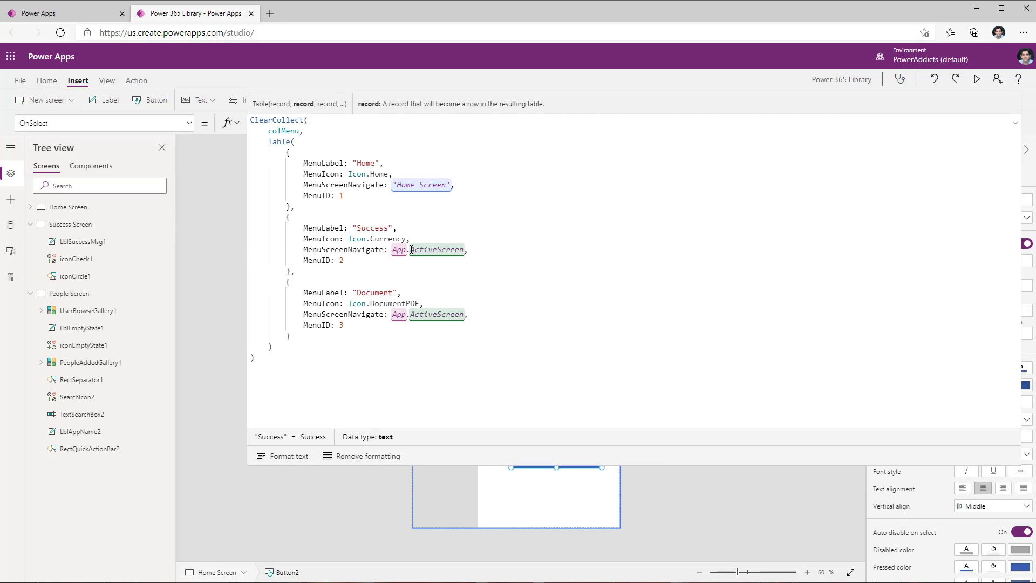
double_click(388, 239)
text(check)
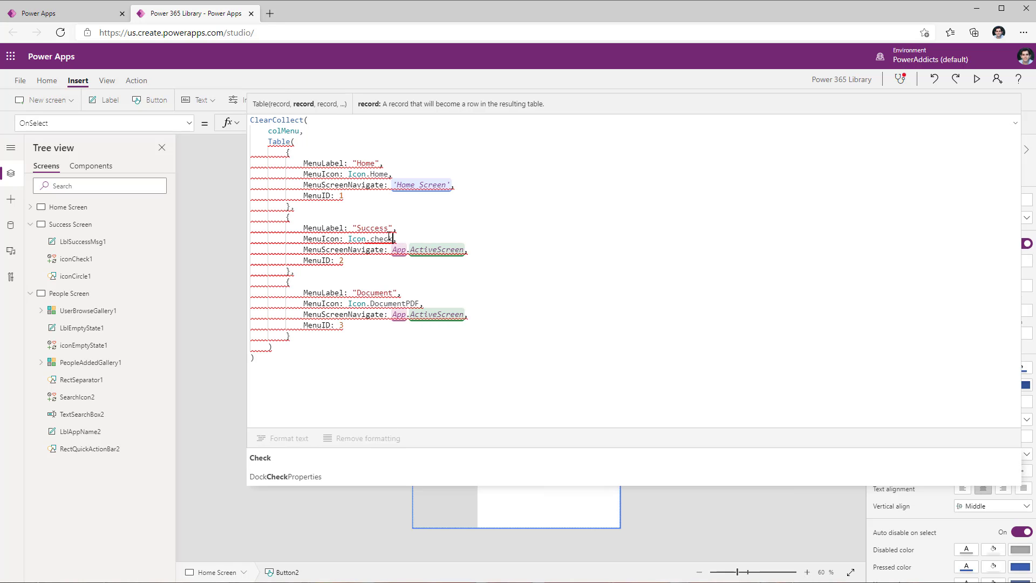
click(309, 457)
click(433, 250)
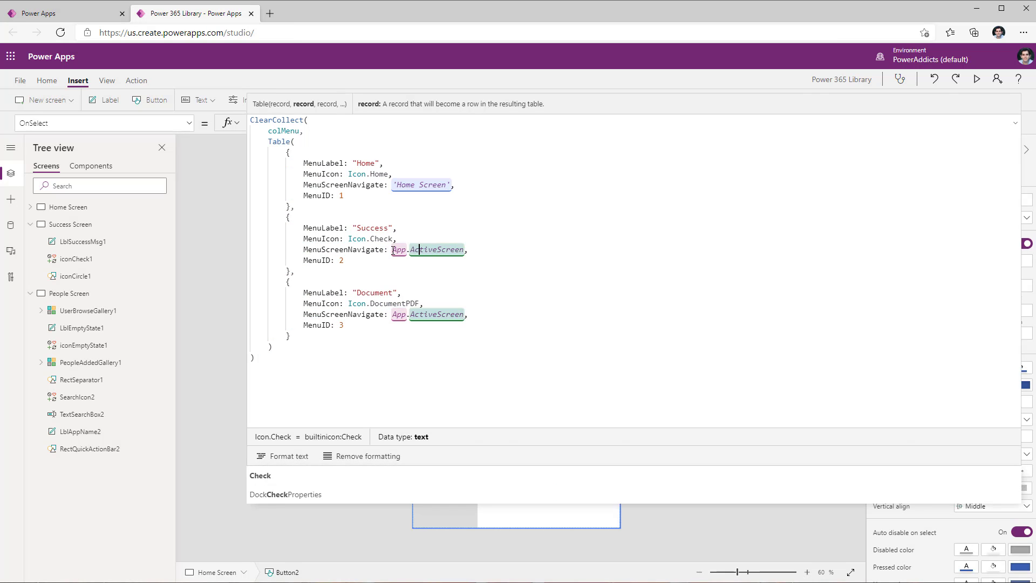
click(469, 249)
click(403, 251)
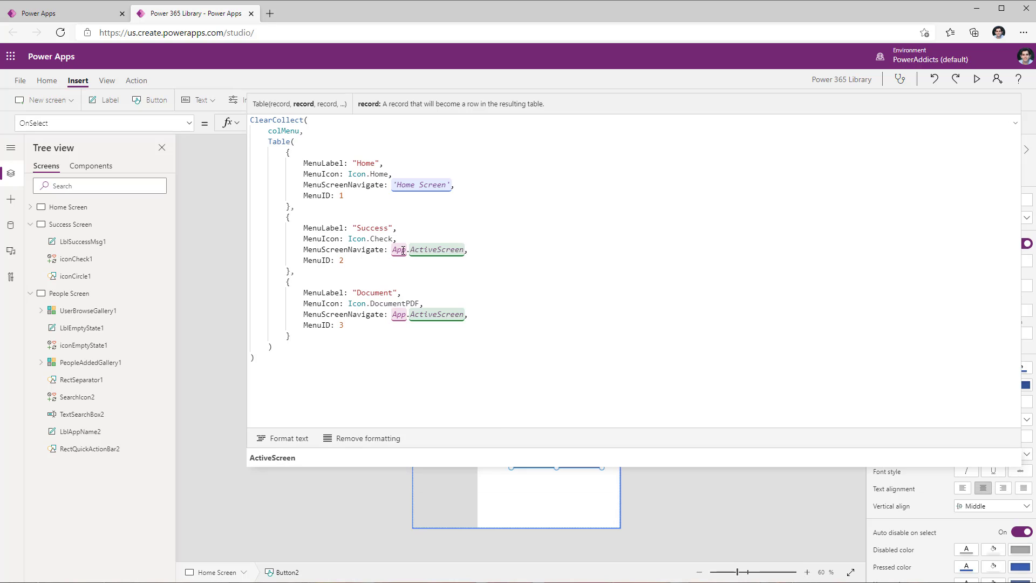
shift+click(394, 250)
text('Success Screen')
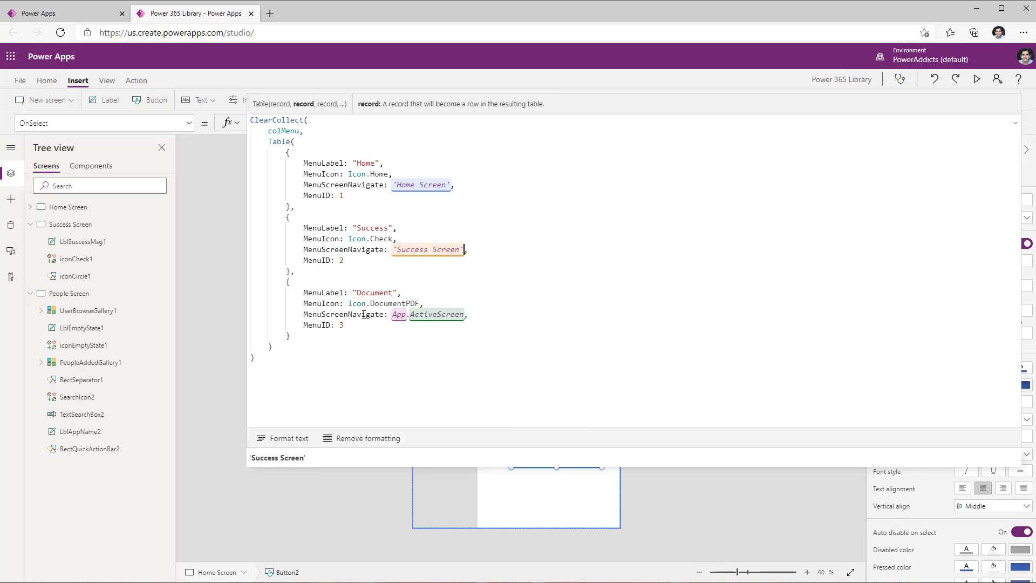
Step: Change the third menu record to label "Person", icon Icon.Person and navigation target 'People Screen'
double_click(381, 292)
text(Person)
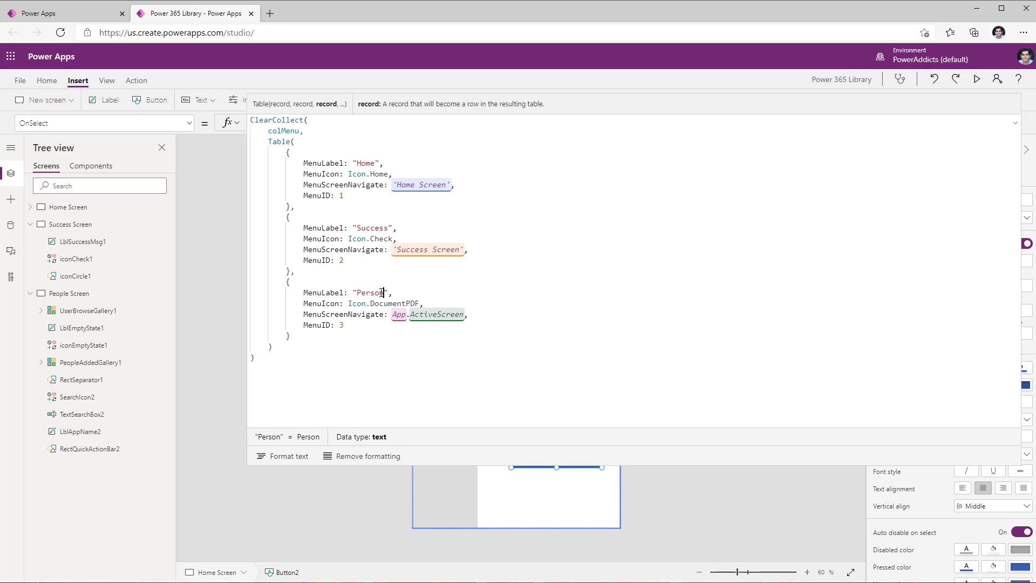
double_click(385, 303)
text(per)
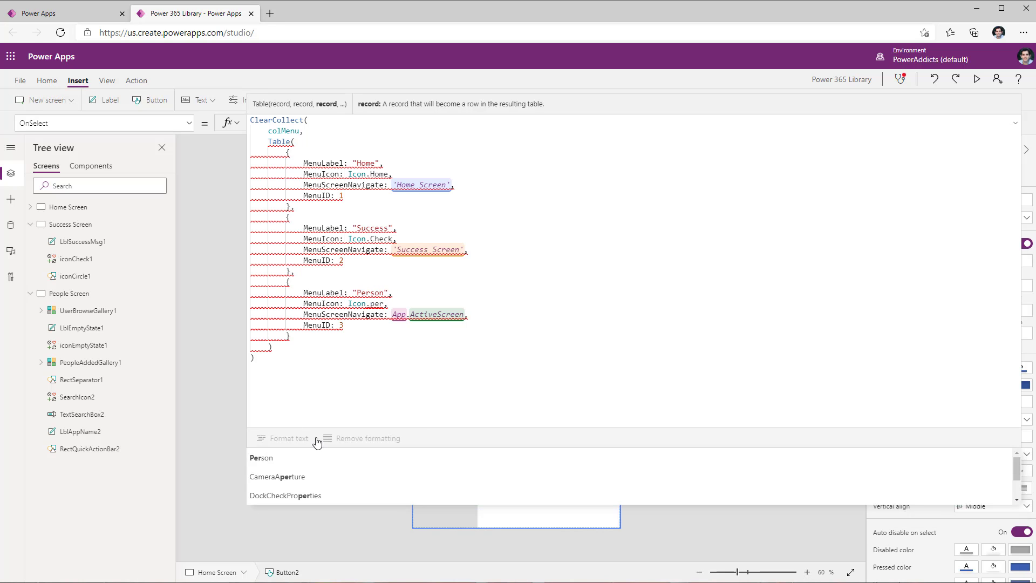
click(286, 459)
drag(393, 314, 463, 315)
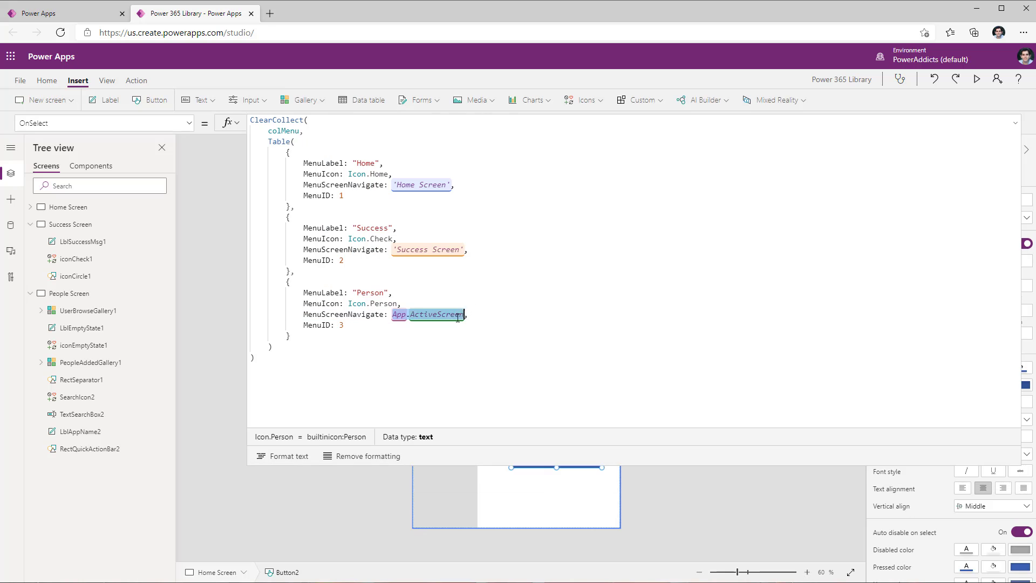
text(peopl)
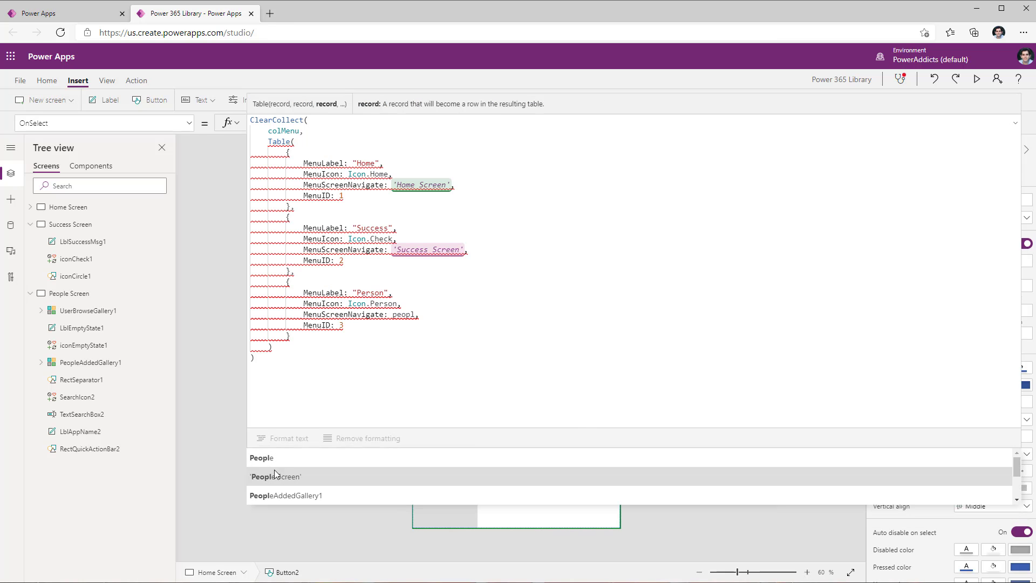
click(274, 473)
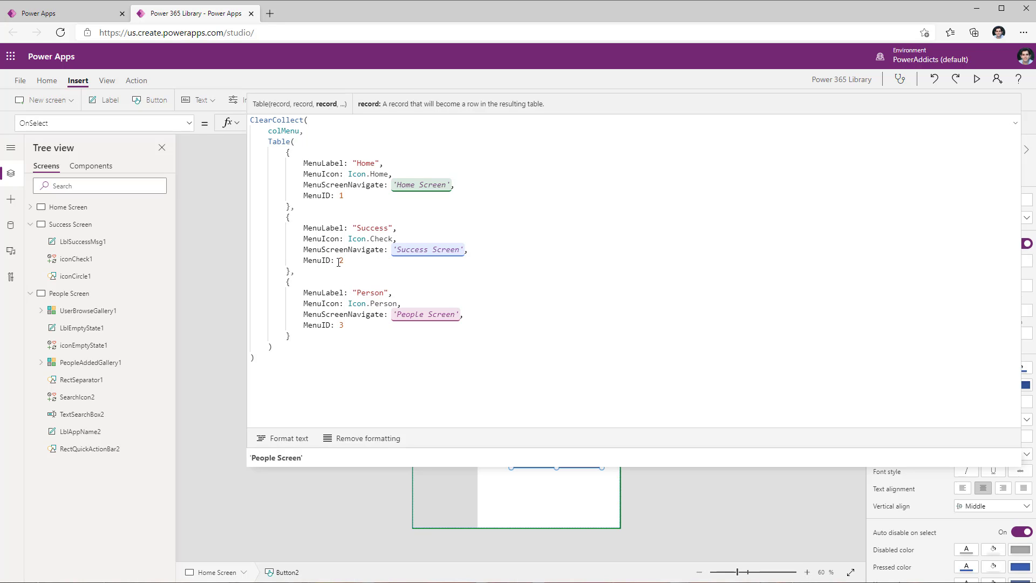
Step: Set MenuID to 3 for the Success record and 2 for the Person record, and collapse the formula editor
key(BackSpace)
text(3)
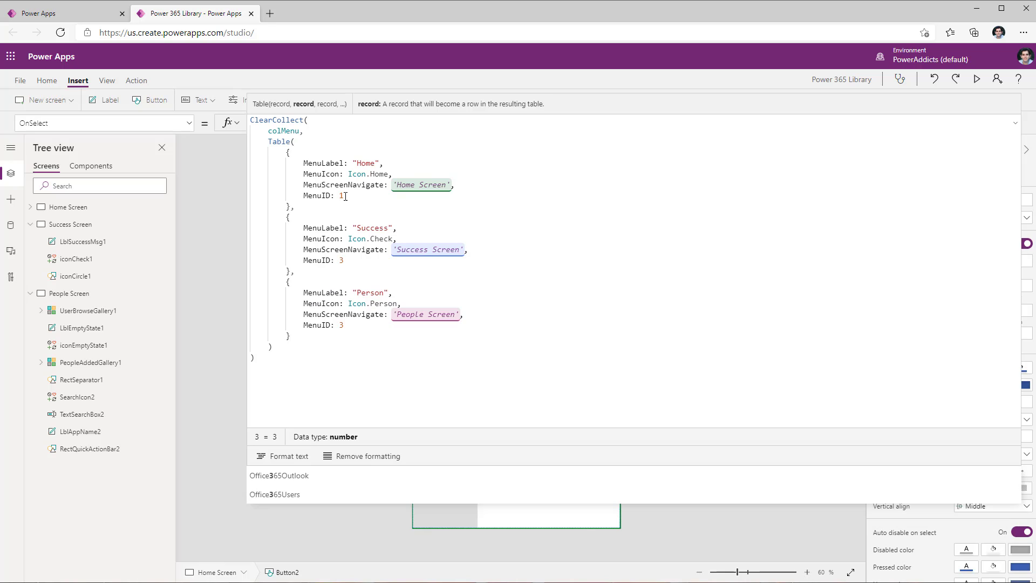
click(358, 327)
key(BackSpace)
text(2)
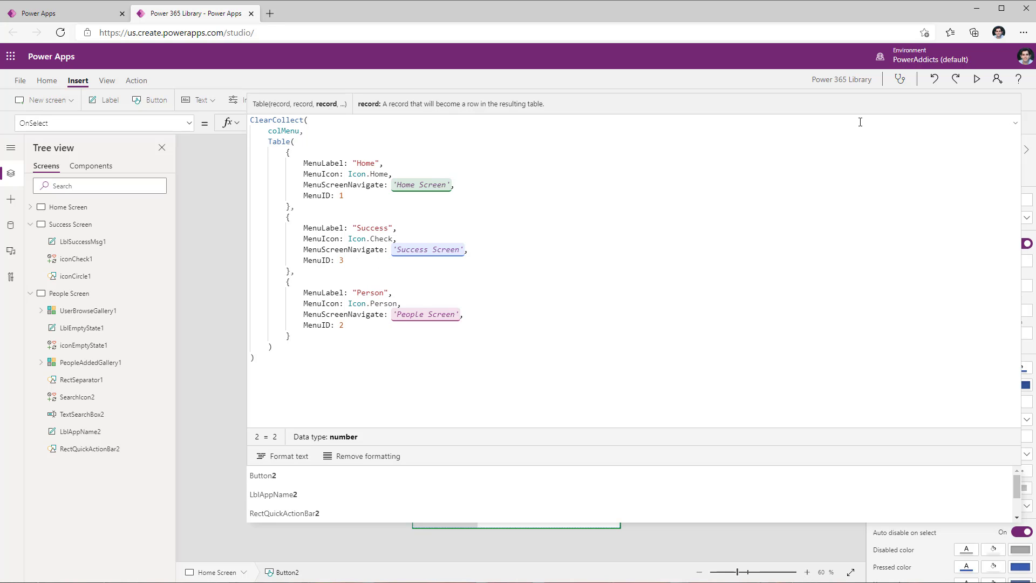
click(1013, 123)
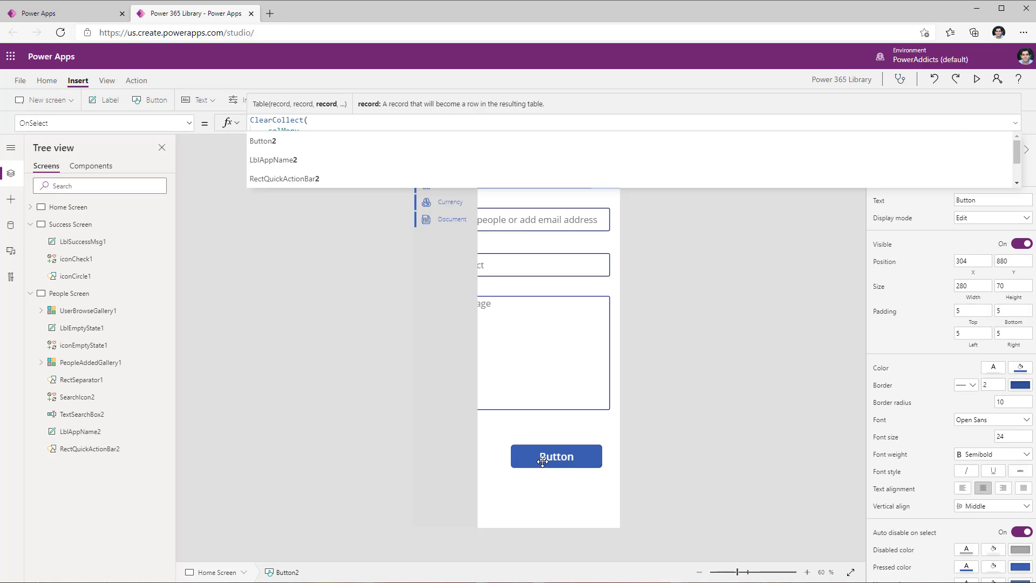
Step: Examine the colMenu collection in the app's list of collections and return to the Home Screen
click(107, 80)
click(154, 100)
click(156, 173)
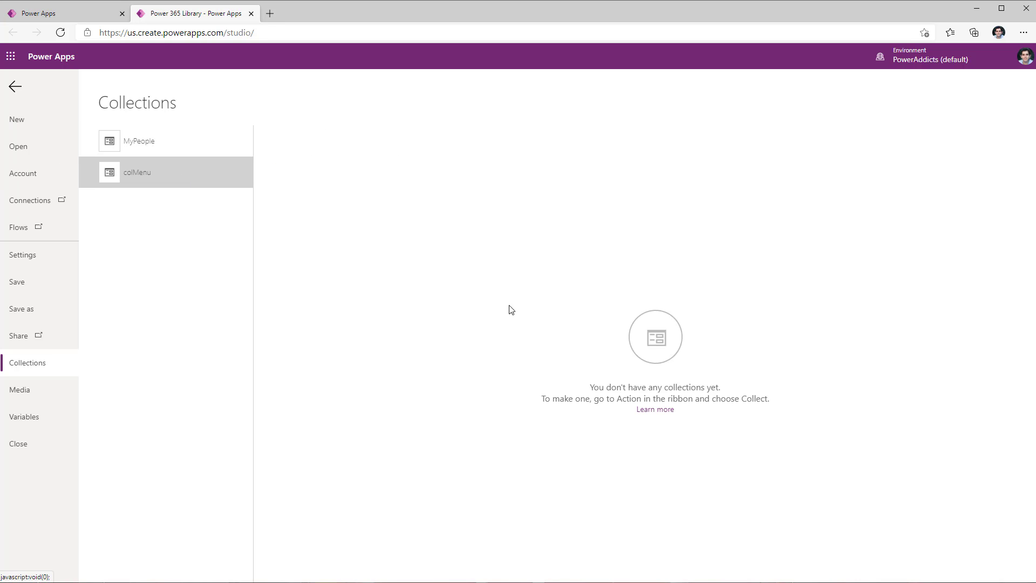
click(15, 86)
Step: Set the MenuItems property of MenuLeftNav_1 on the Home Screen to the colMenu collection
click(429, 281)
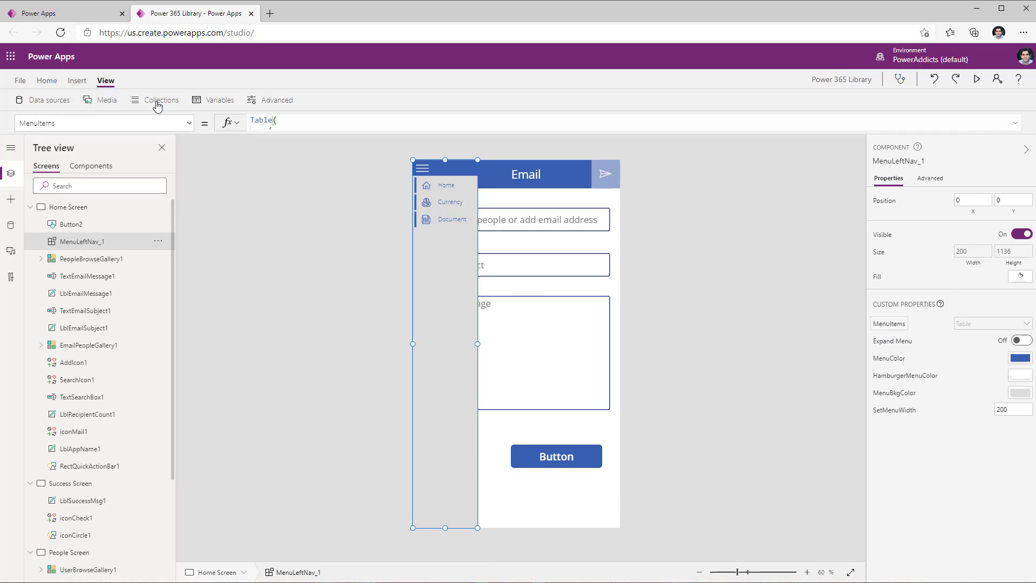
click(285, 123)
key(ctrl+a)
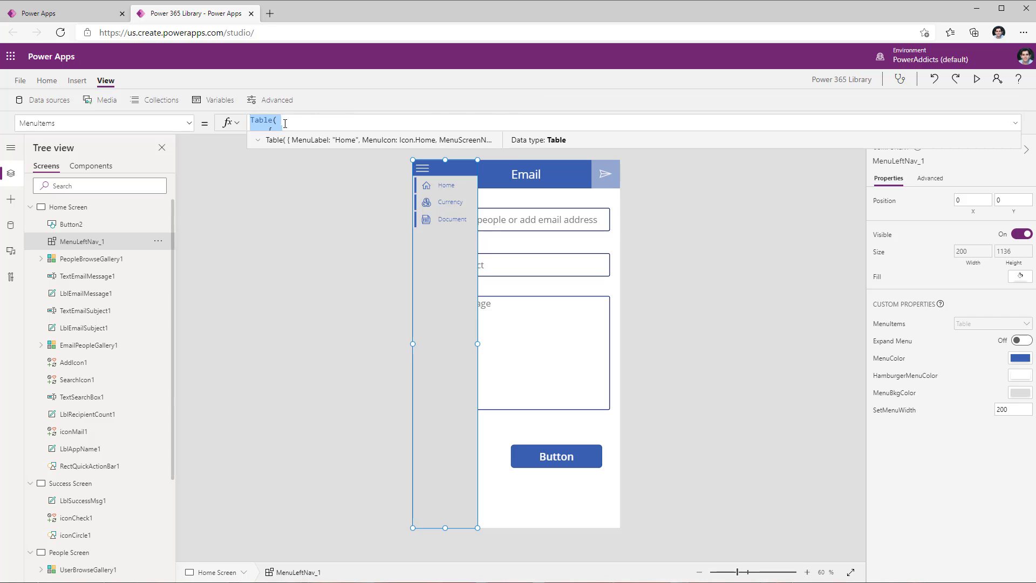
text(col)
click(294, 142)
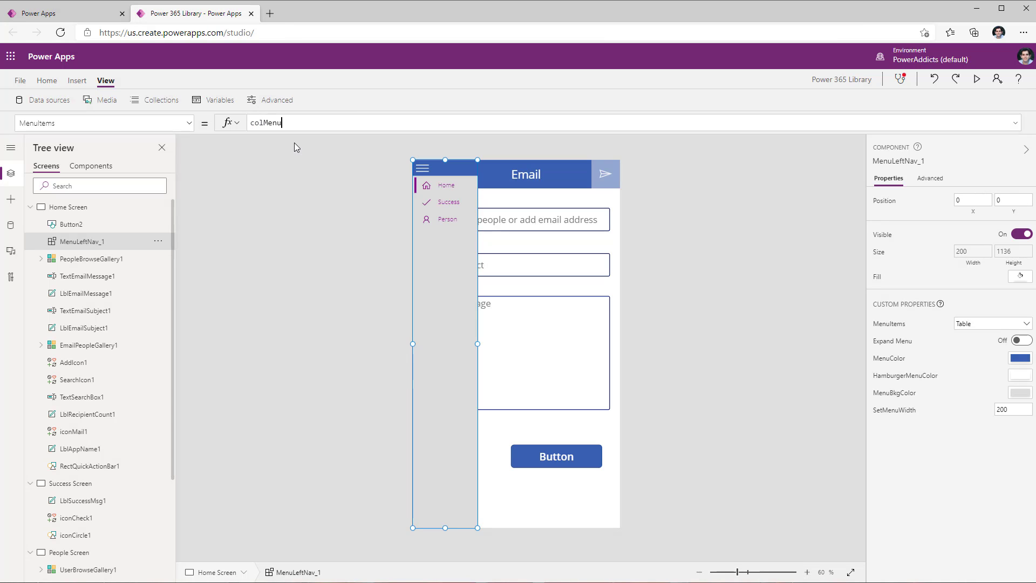
click(431, 229)
Step: Preview the app, collapse and reopen the left menu, go to the Success entry, and exit the preview
click(977, 79)
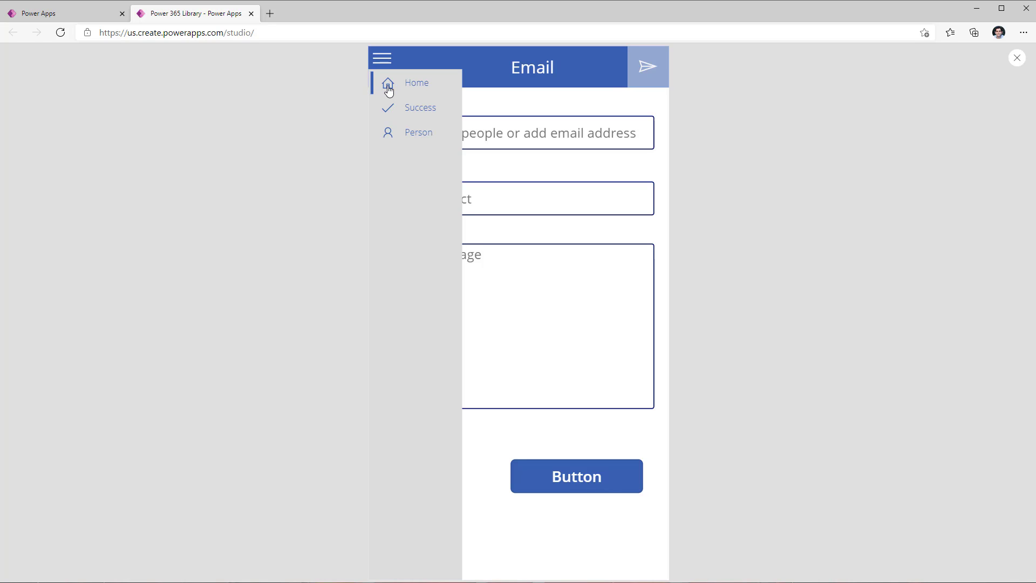
click(381, 62)
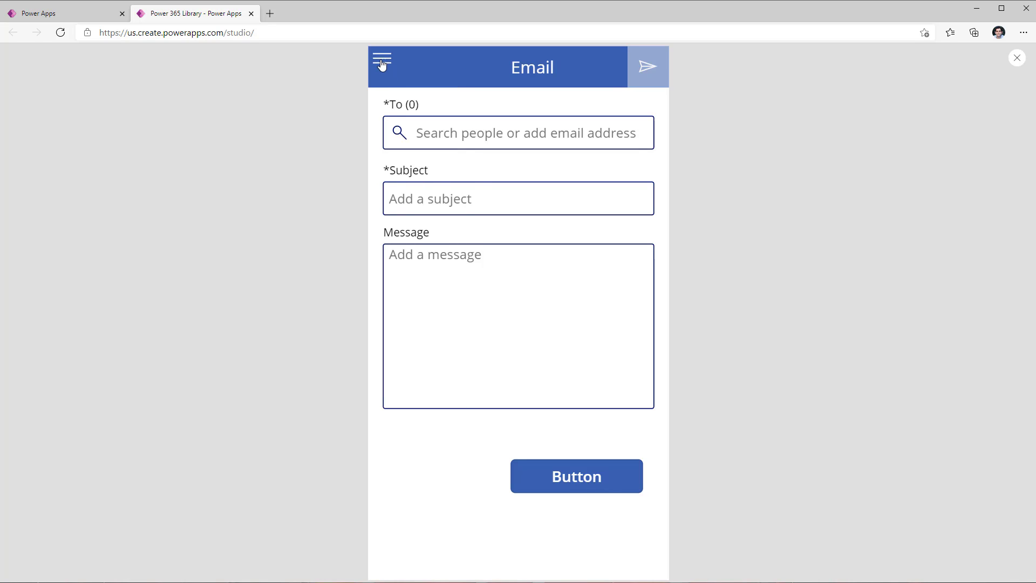
click(382, 62)
click(418, 109)
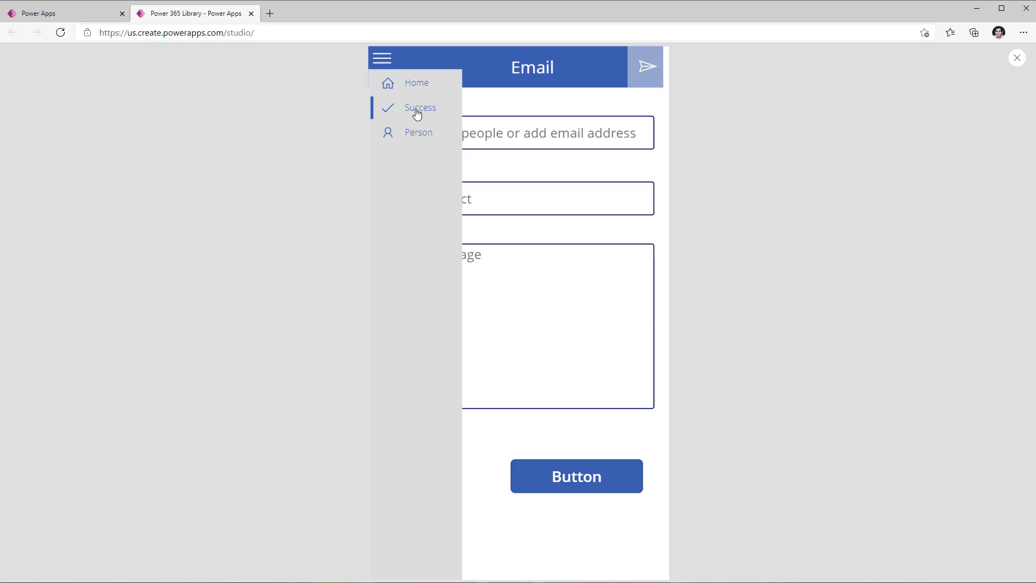
click(1015, 59)
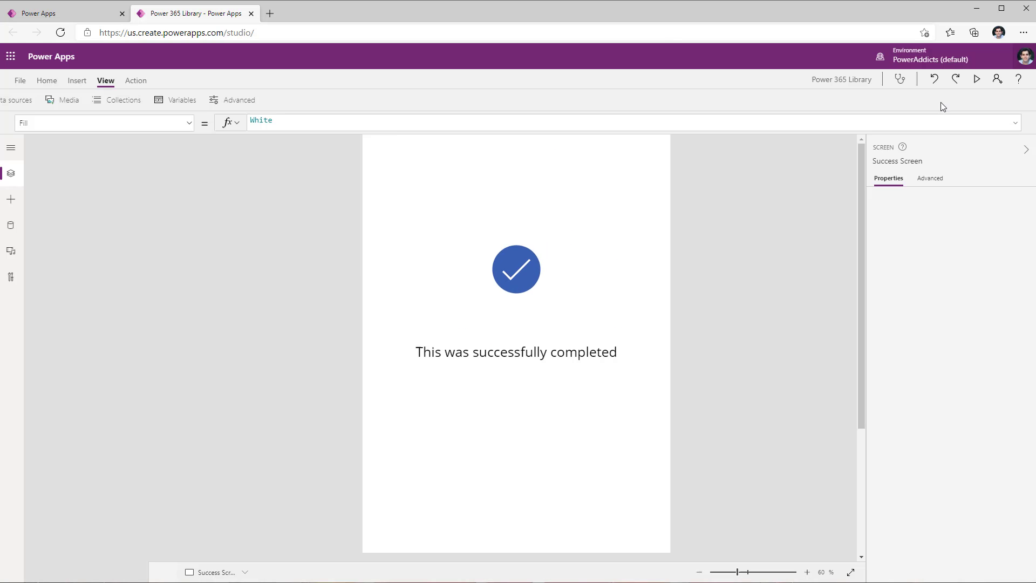
click(608, 350)
Step: Copy MenuLeftNav_1 from the Home Screen and paste it into the Success Screen and the People Screen
click(74, 225)
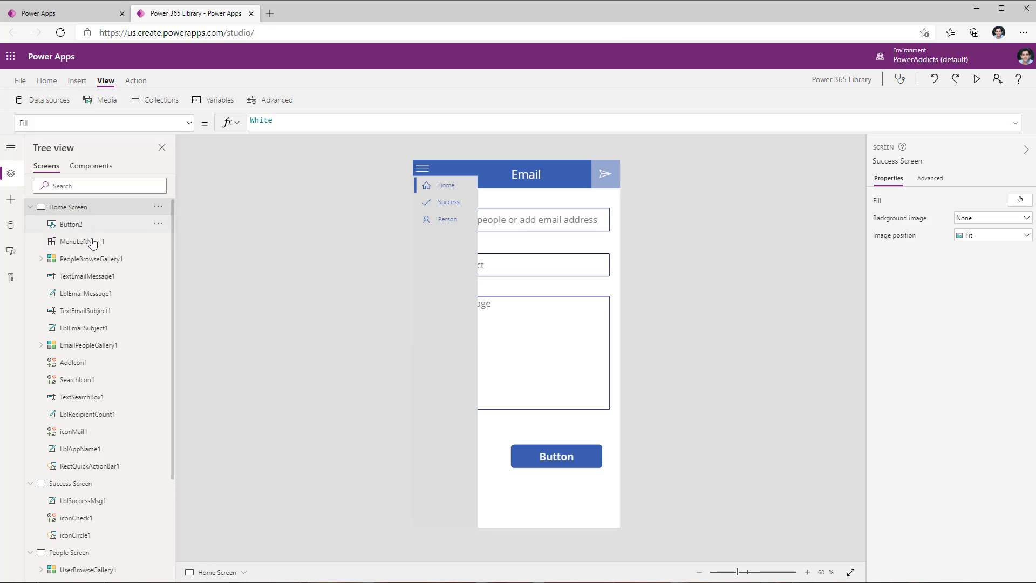
click(93, 242)
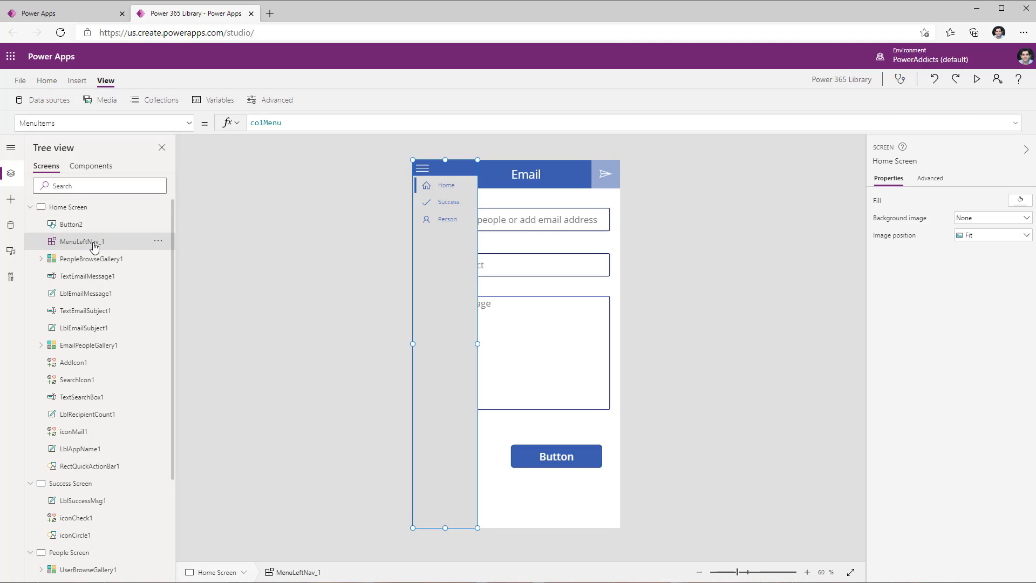
click(30, 207)
click(70, 225)
key(ctrl+v)
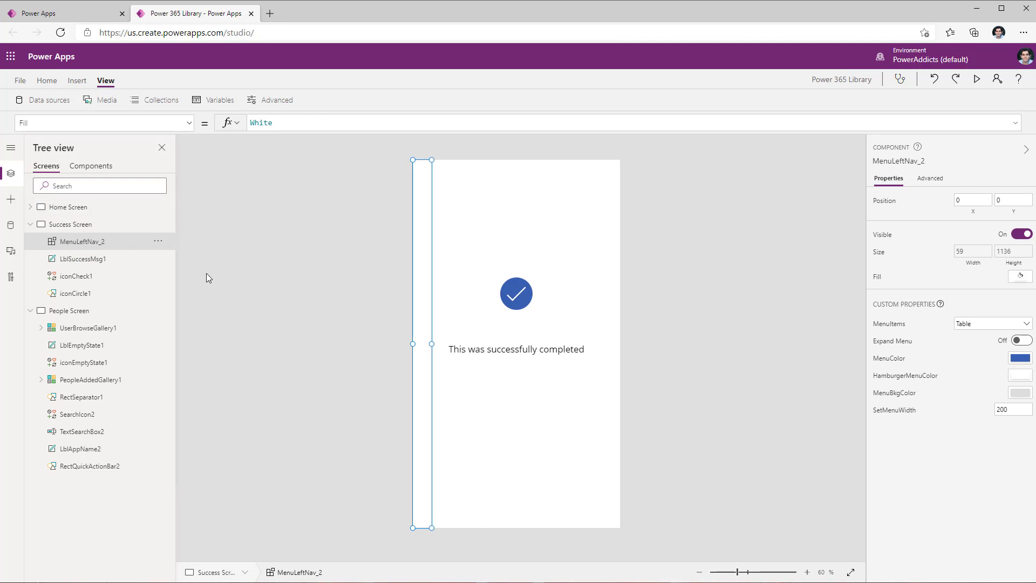
click(97, 311)
key(ctrl+v)
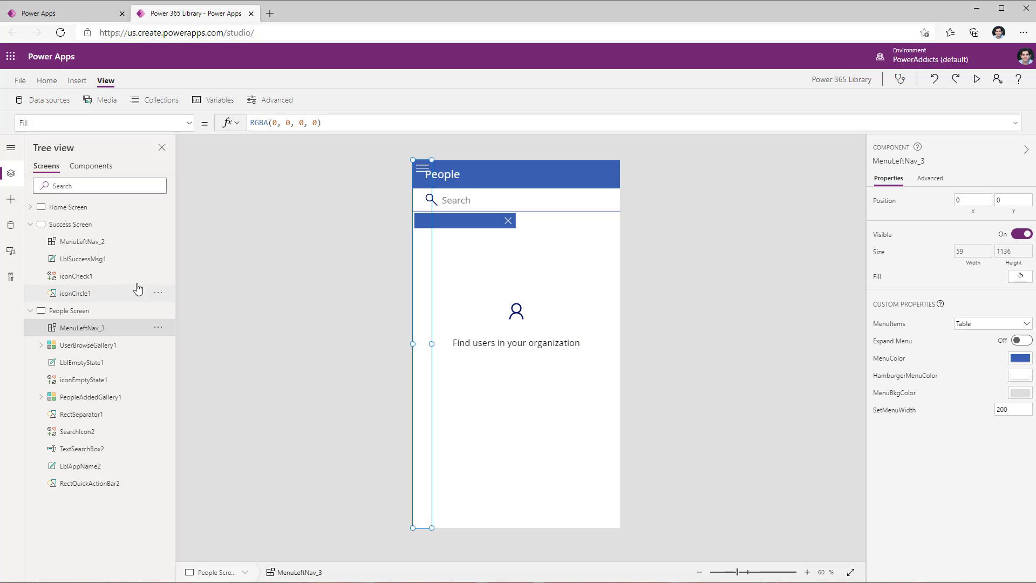
Step: Set HamburgerMenuColor of the Success Screen's menu component to the dark blue theme color
click(77, 227)
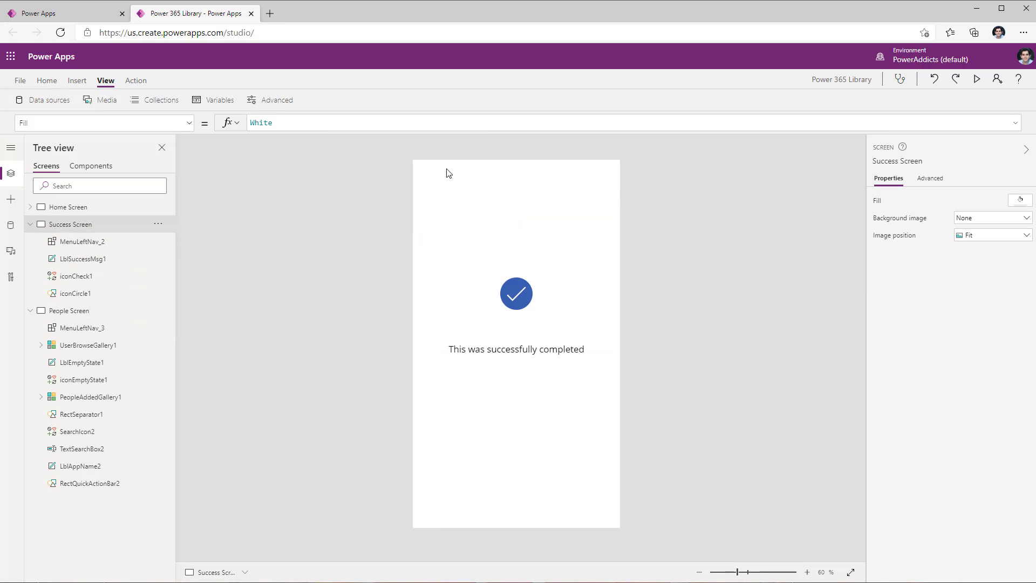
click(92, 242)
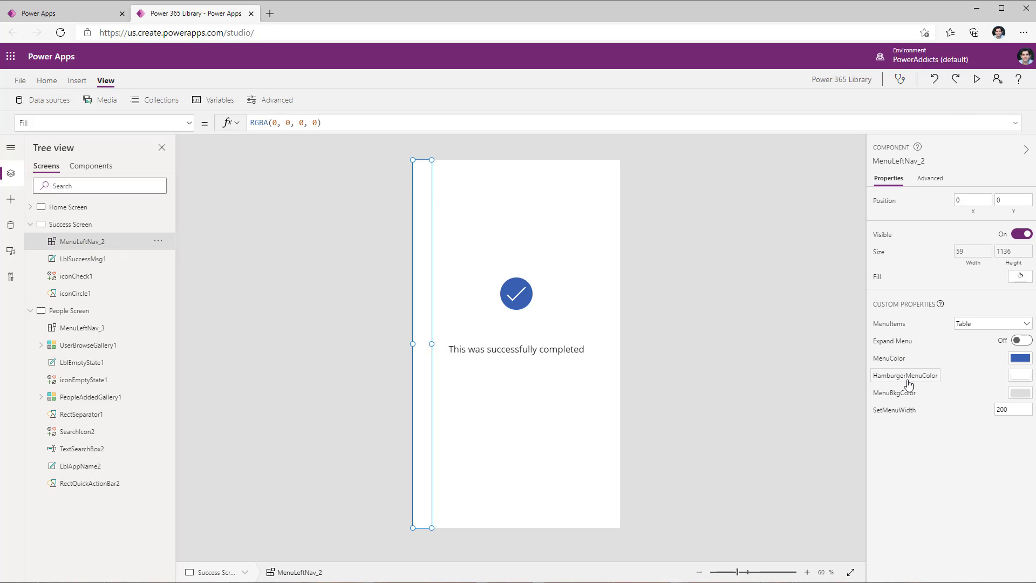
click(1020, 375)
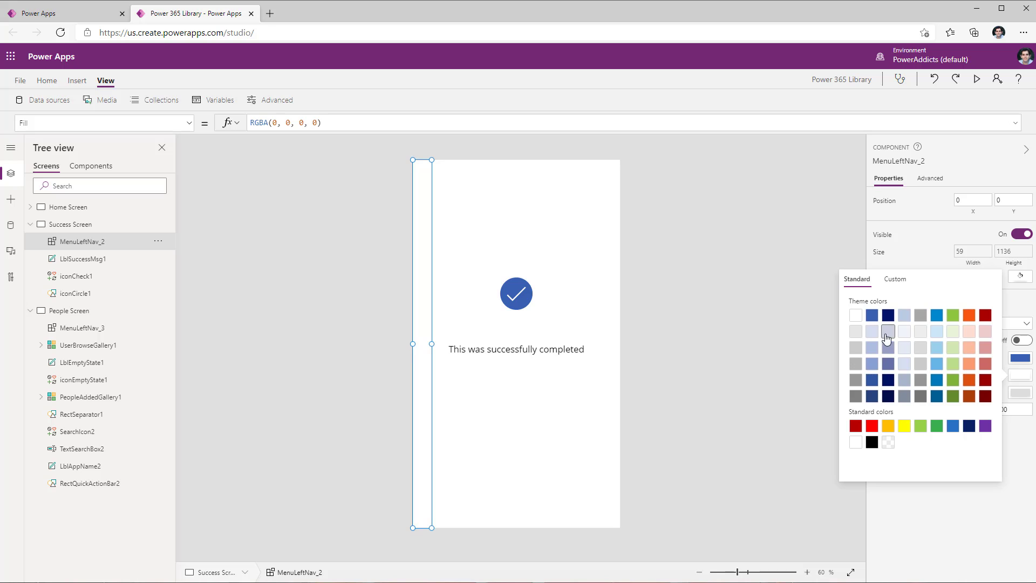
click(888, 315)
Step: Preview the app from the Home Screen and test the menu's Success and Person entries, collapsing and reopening the menu
click(76, 207)
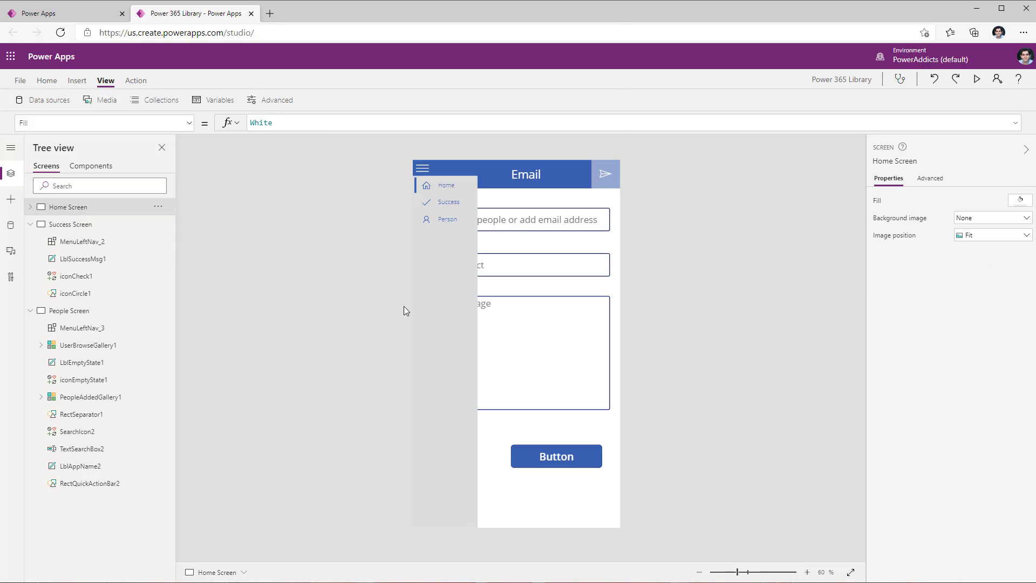
click(977, 80)
click(421, 116)
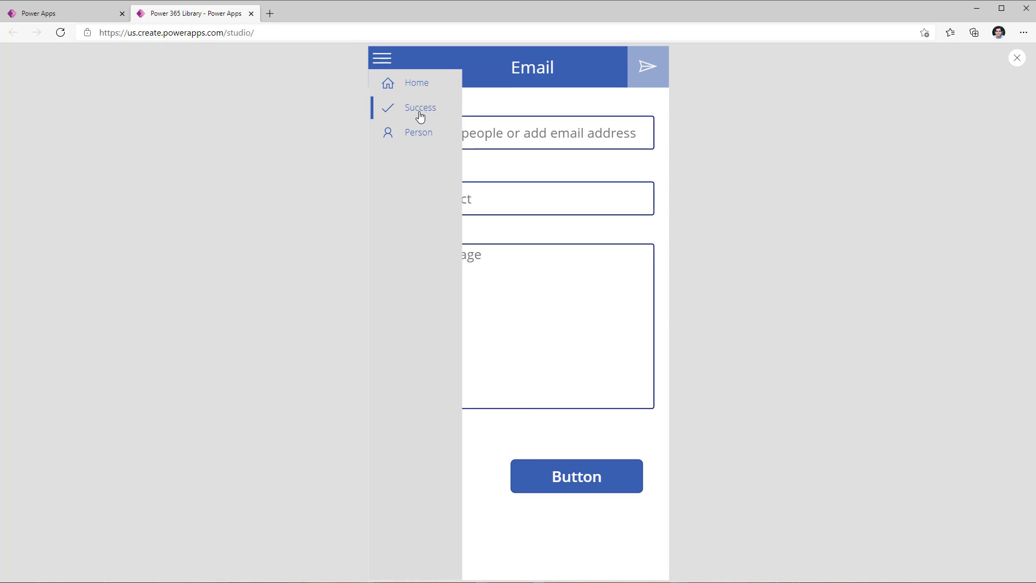
click(379, 63)
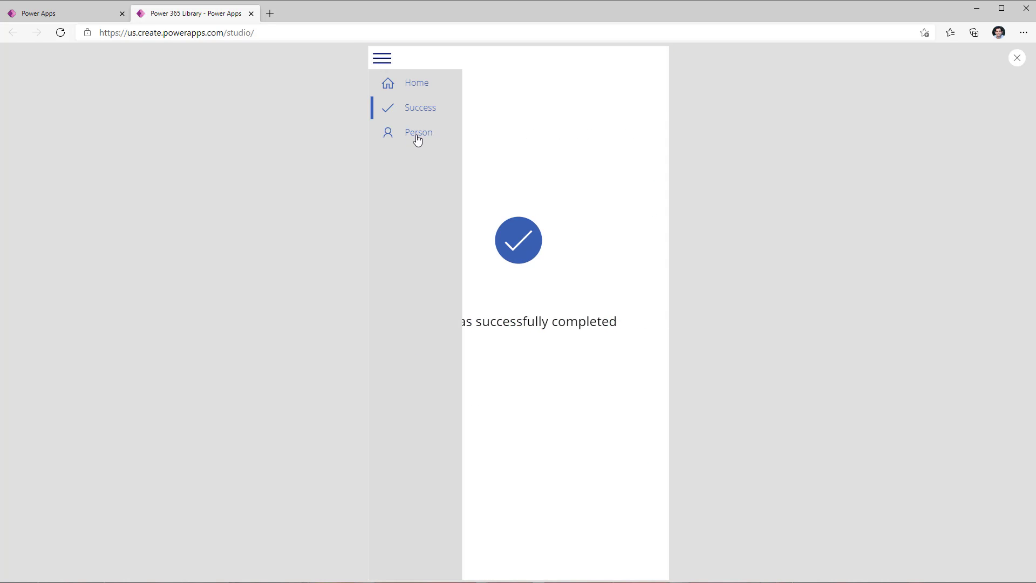
click(420, 142)
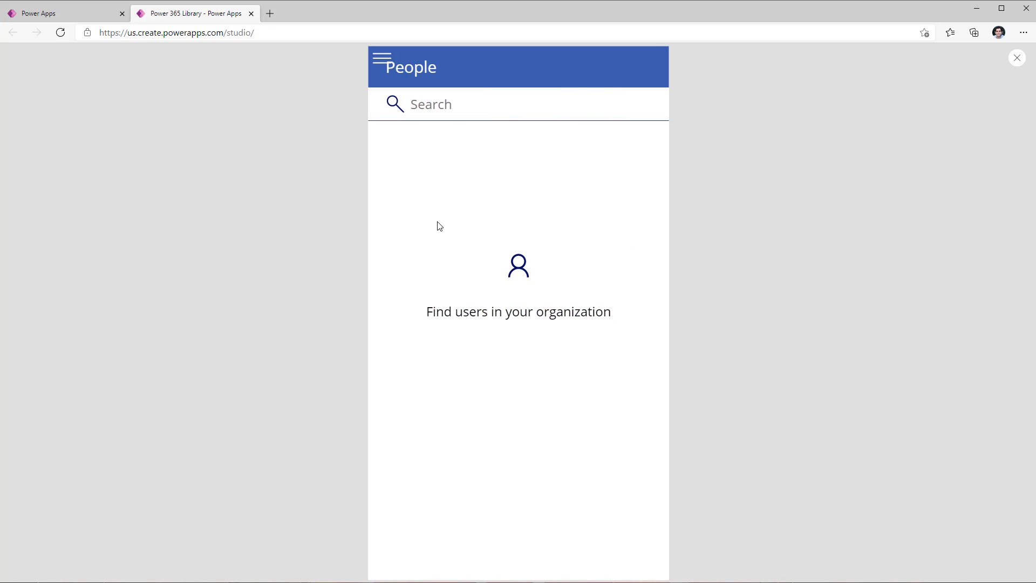
click(381, 60)
click(414, 133)
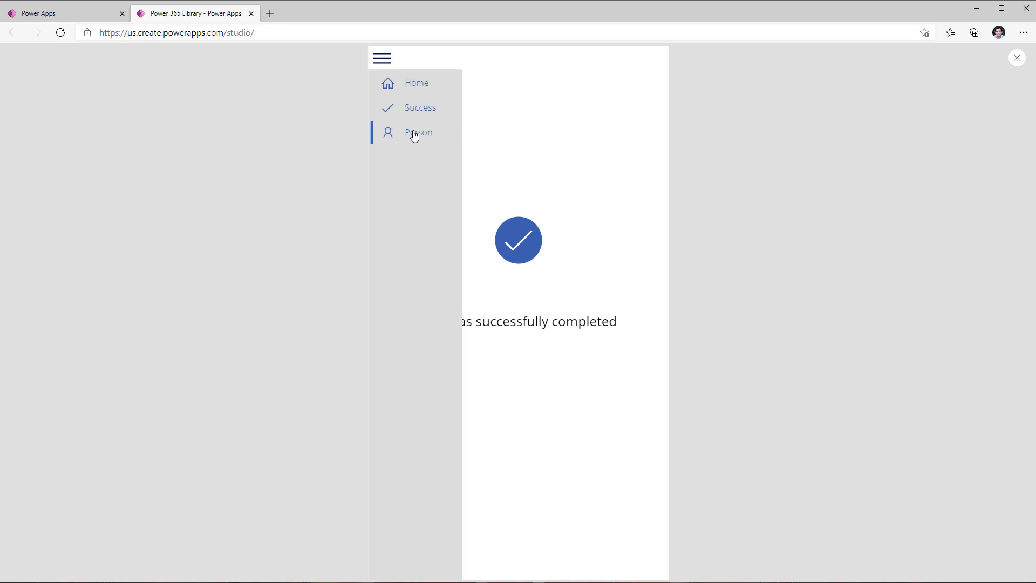
click(382, 61)
click(381, 61)
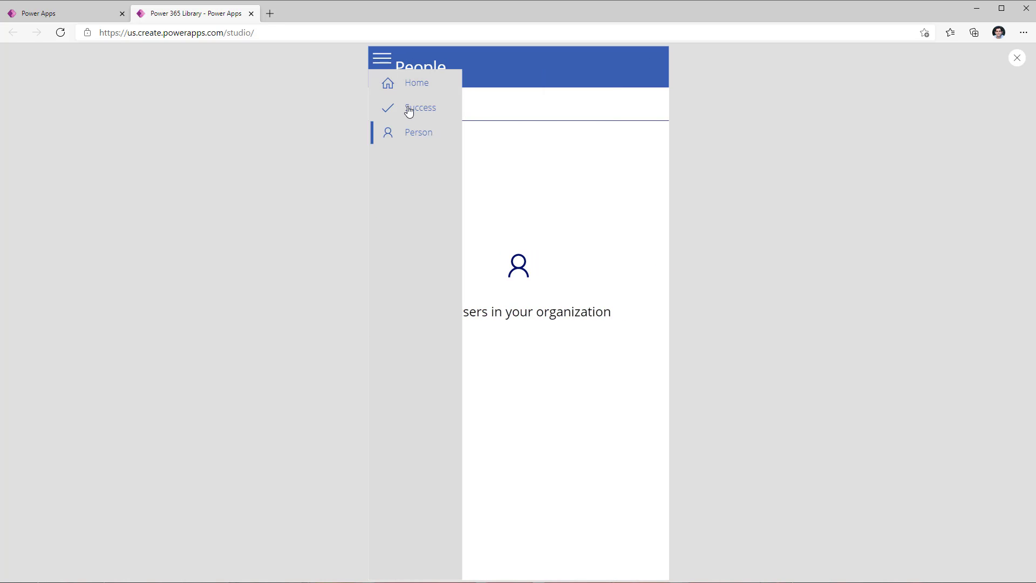
Step: Test switching between the Success, Home and Person menu entries, ending on the People Screen with the menu collapsed
click(408, 108)
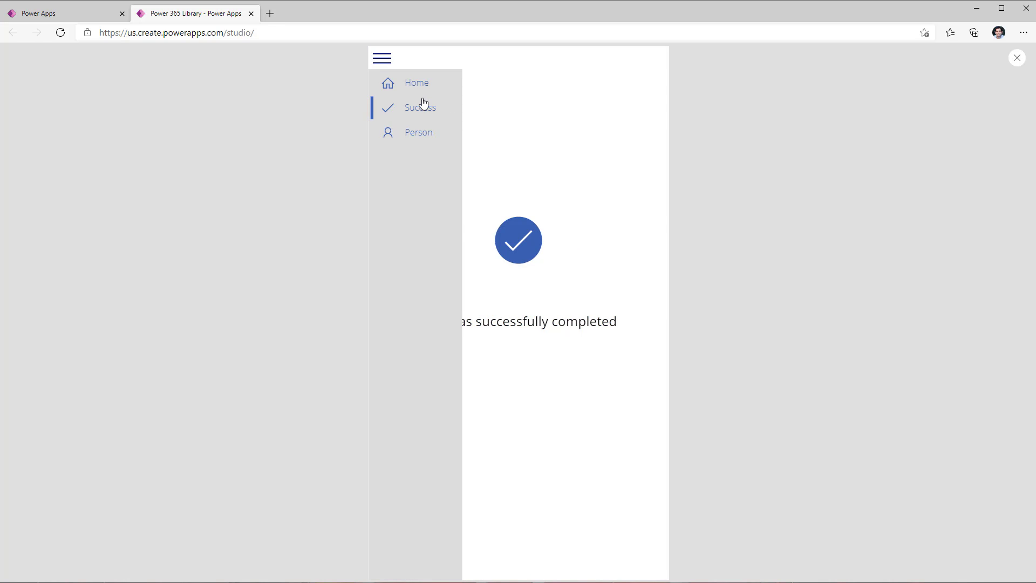
click(412, 86)
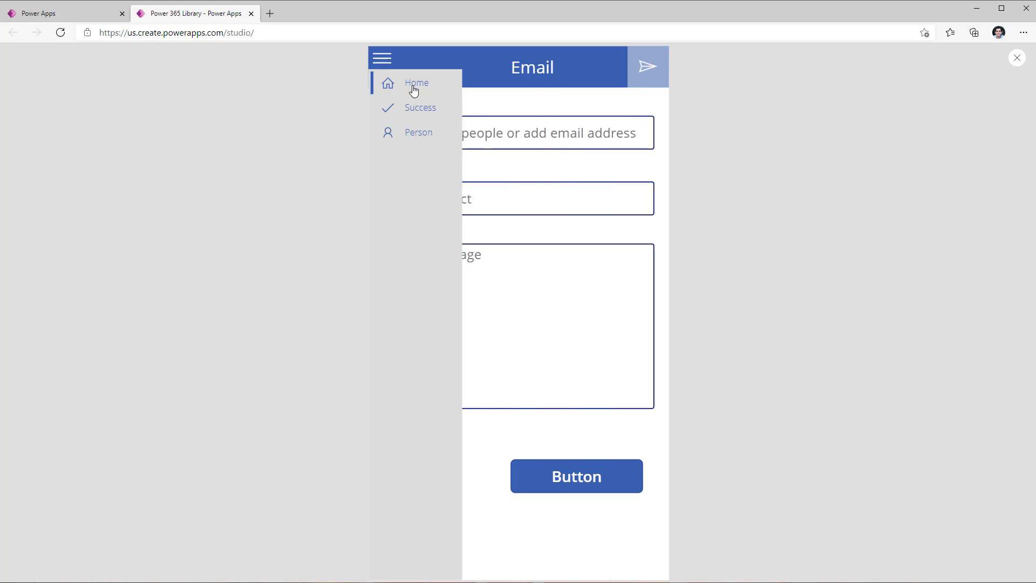
click(416, 108)
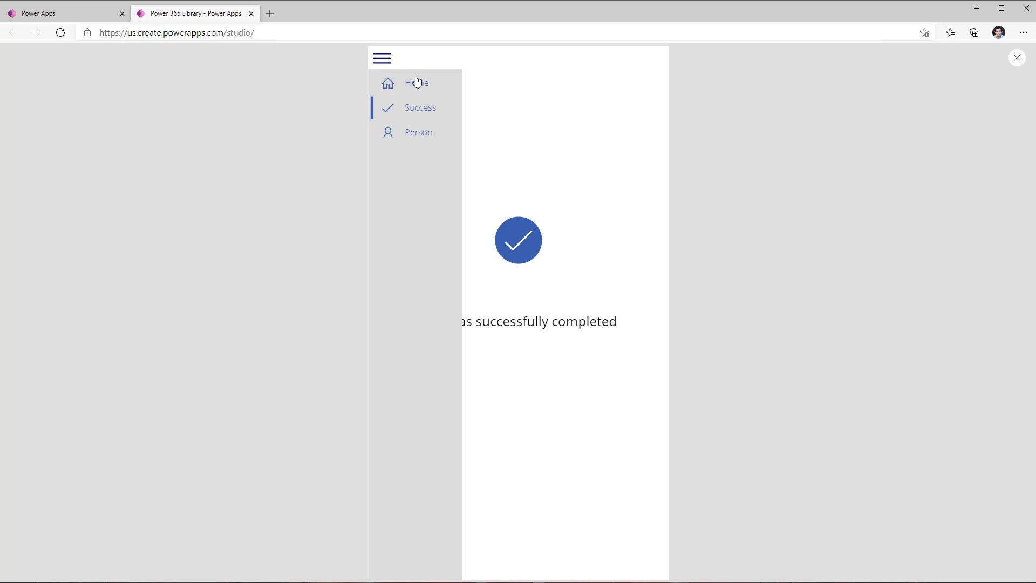
click(428, 88)
click(415, 114)
click(415, 133)
click(383, 70)
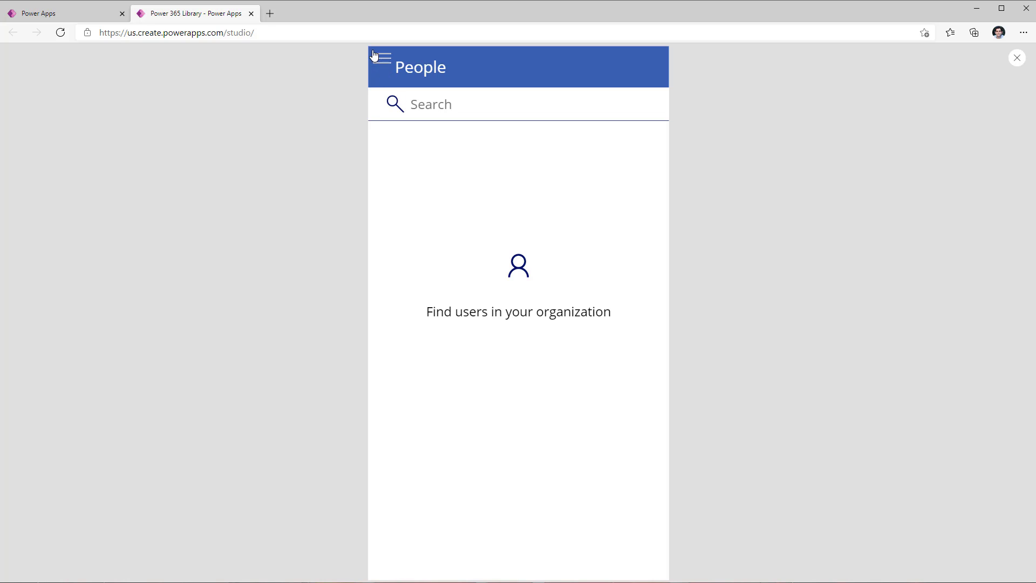
Step: Return to the Home Screen through the menu, collapse the menu, and exit the preview
click(374, 56)
click(416, 82)
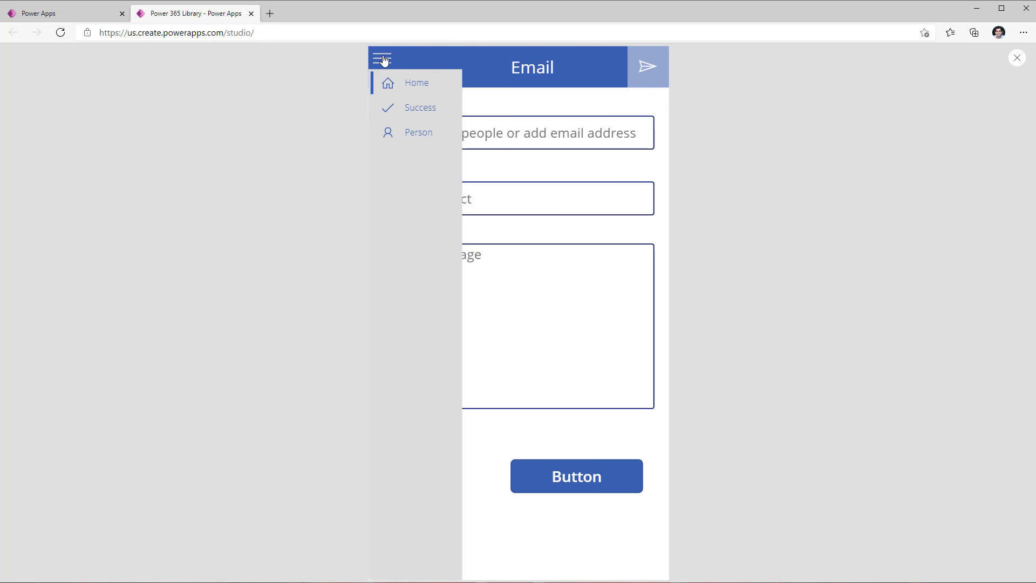
click(384, 60)
key(Escape)
click(619, 350)
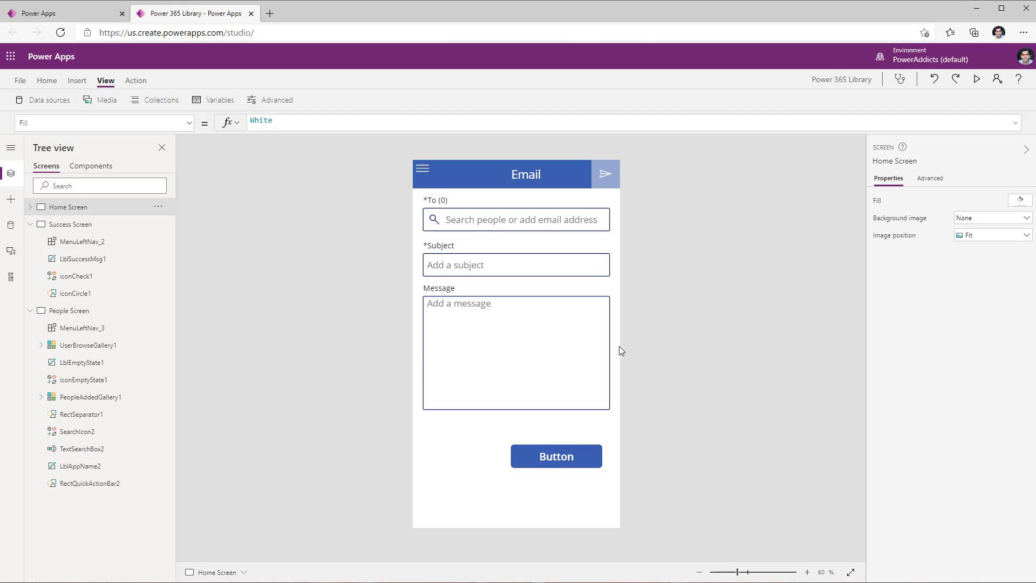
Step: Open the ExpandMenu property formula of MenuLeftNav_1 on the Home Screen
click(31, 207)
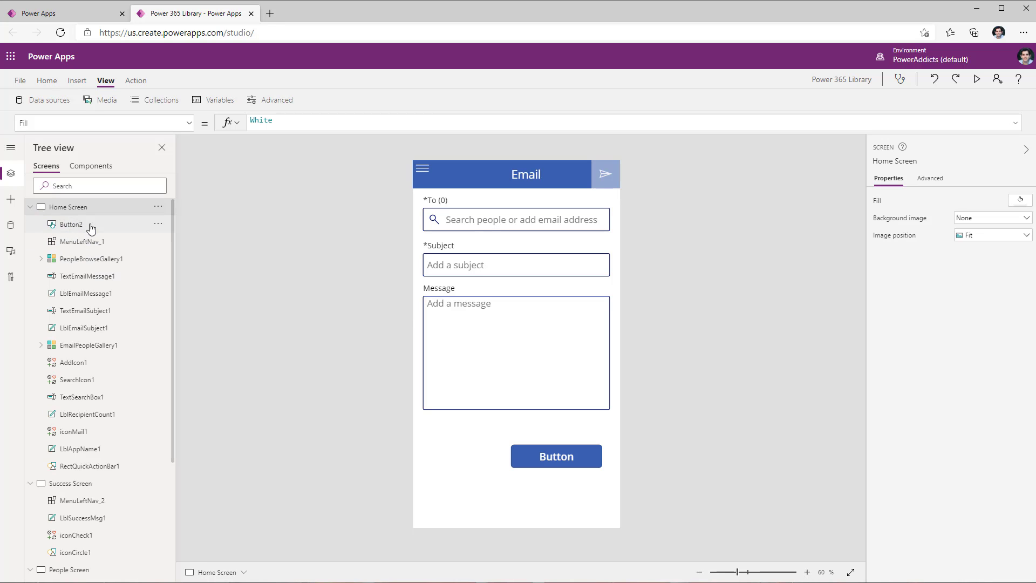
click(105, 243)
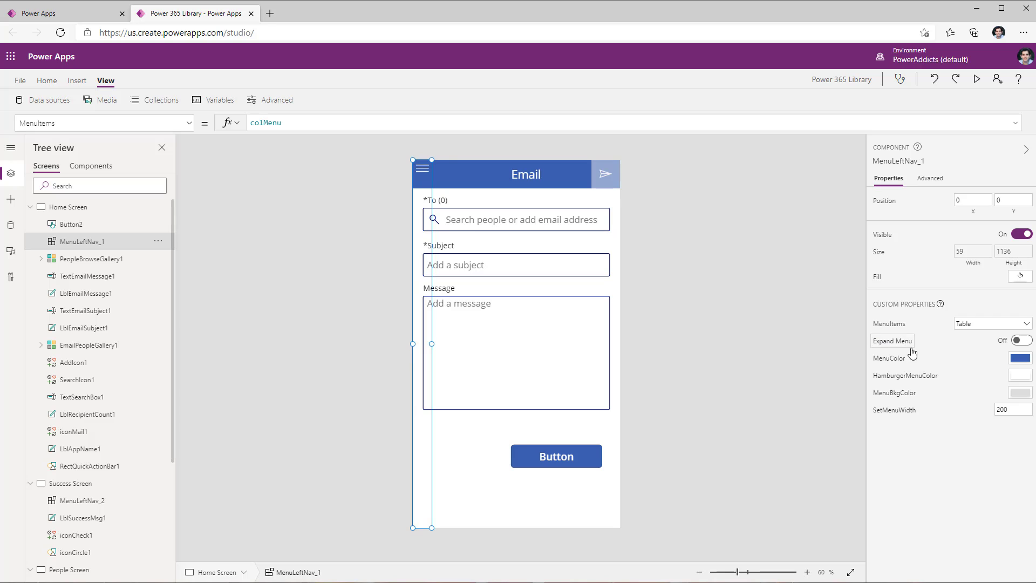
click(892, 342)
click(266, 120)
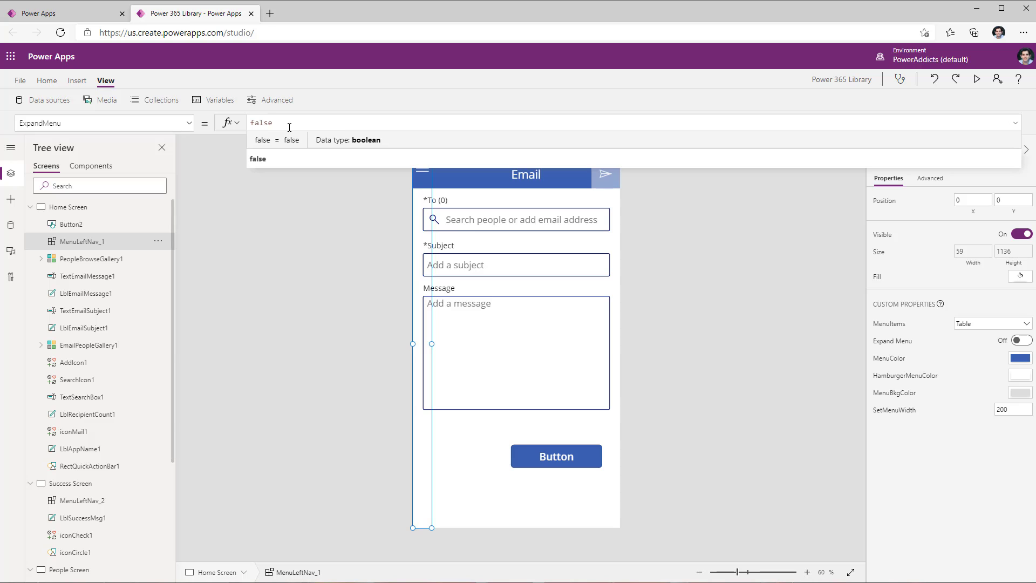
Step: Set the Home Screen's OnVisible property to Set(varShowMenu,true);Set(varShowMenu,false);
click(124, 209)
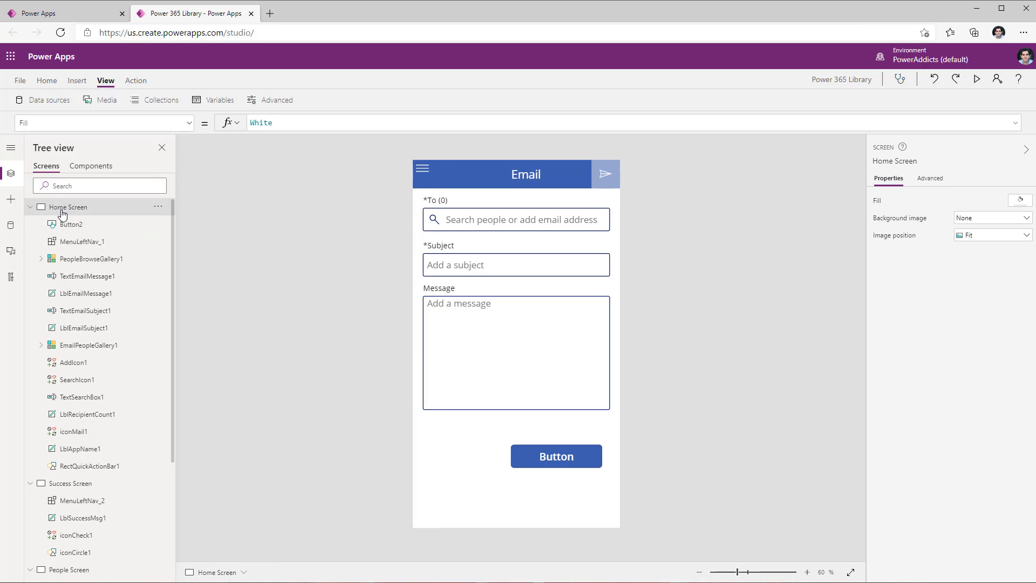
click(157, 122)
text(OnV)
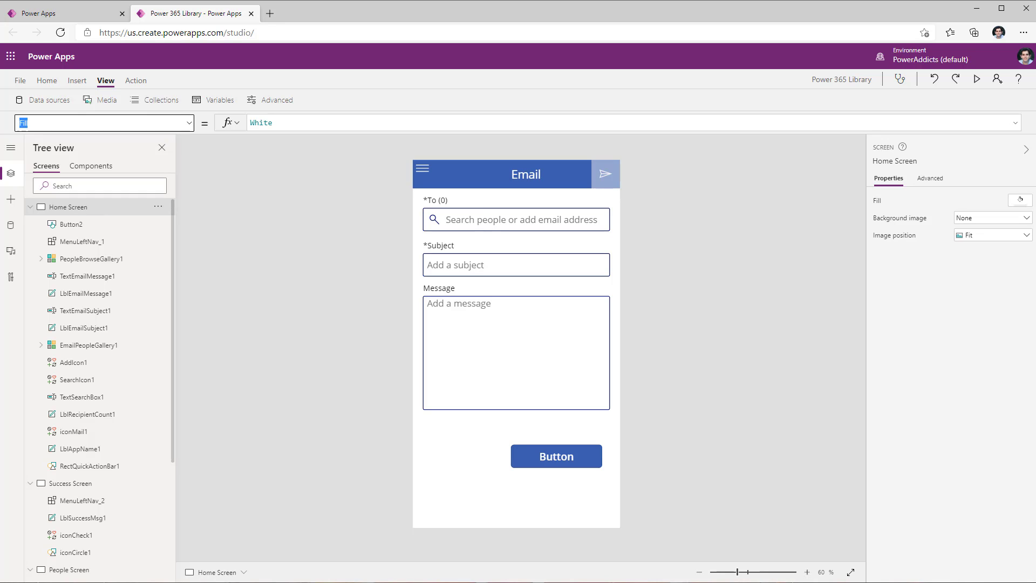
text(isible)
key(Return)
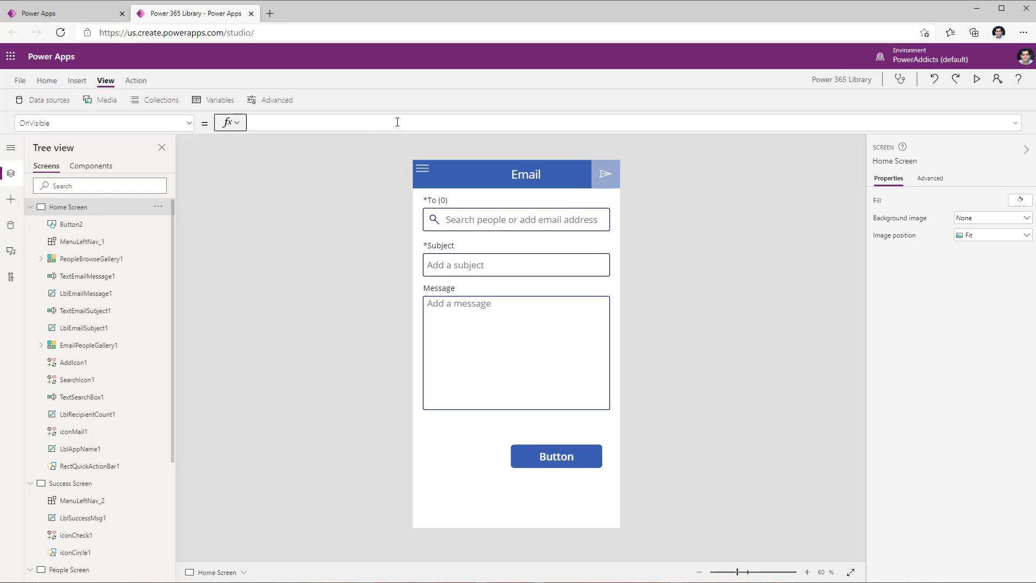
click(366, 125)
text(set)
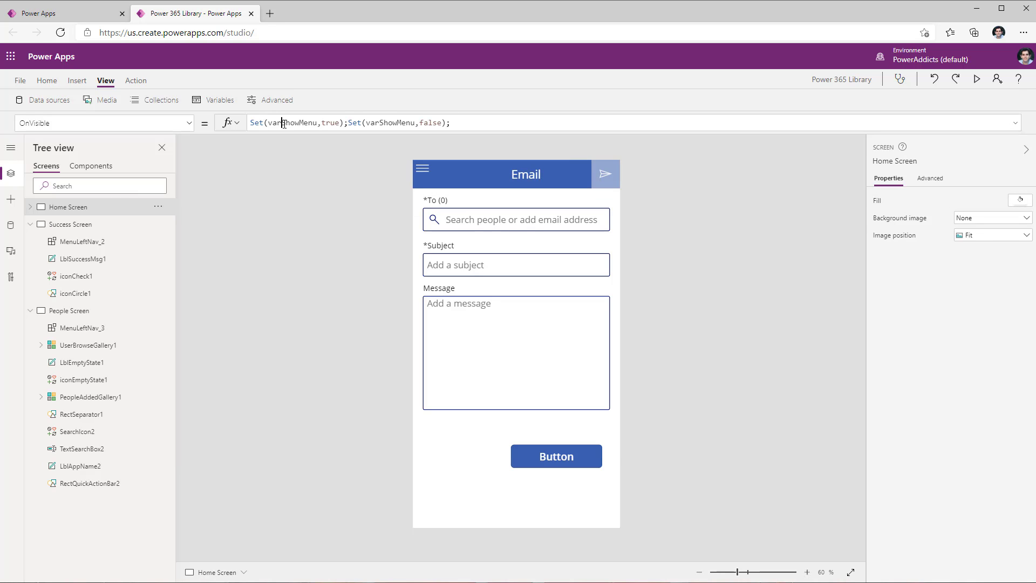
click(283, 124)
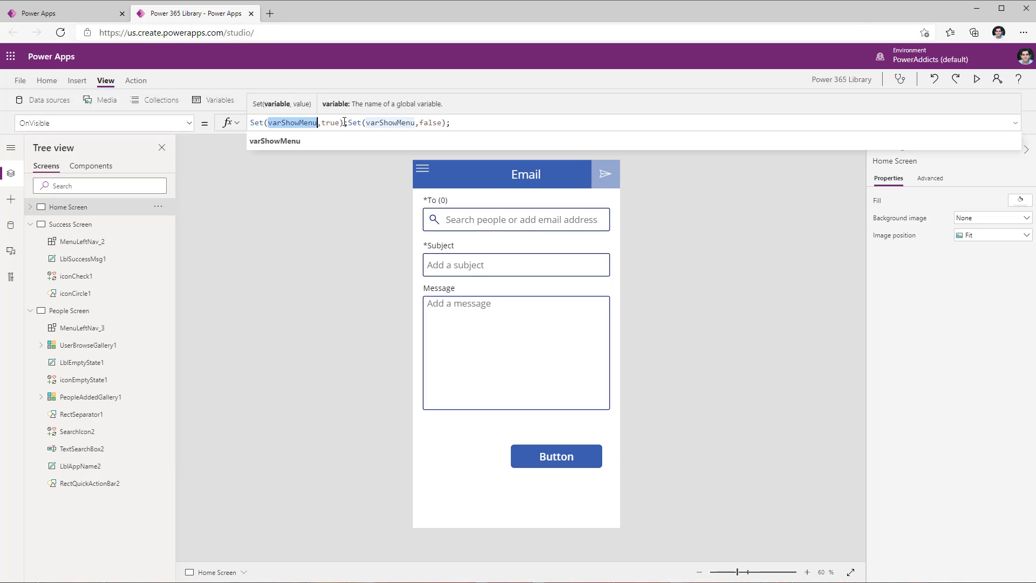
click(346, 123)
drag(348, 123, 462, 123)
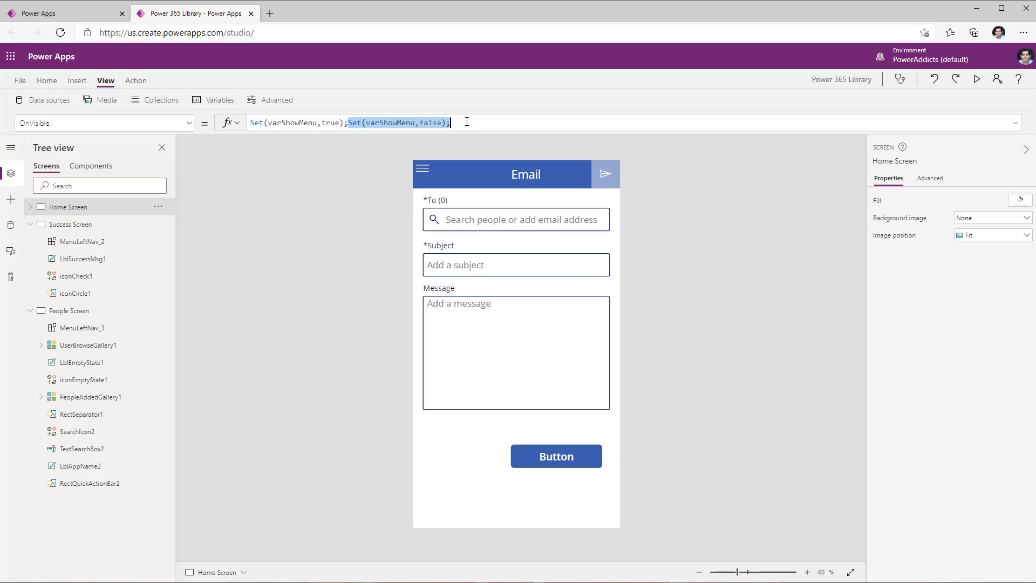
Step: Review the OnVisible formulas of the Home Screen and the Success Screen
click(463, 123)
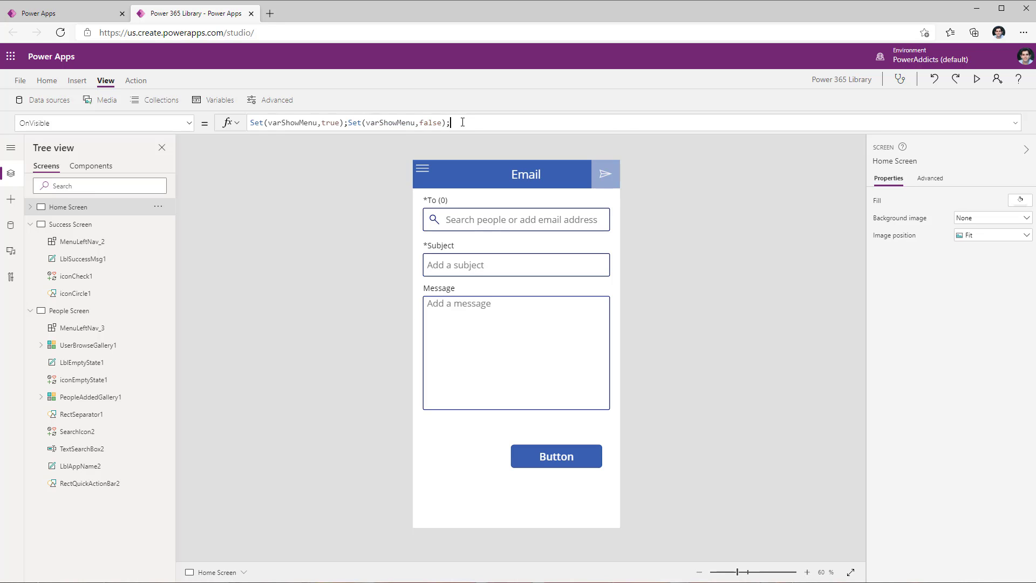
key(ctrl+a)
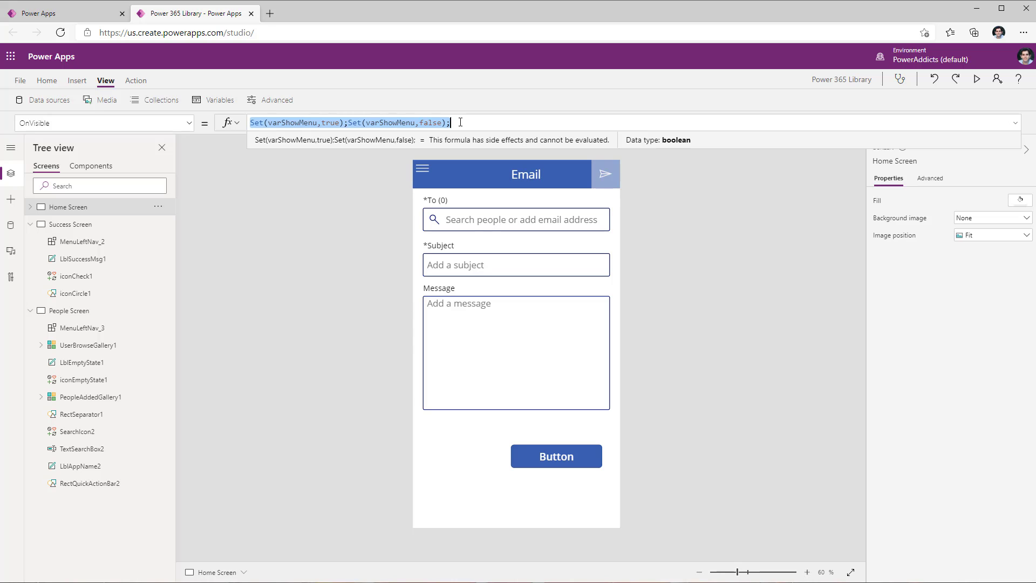
click(80, 225)
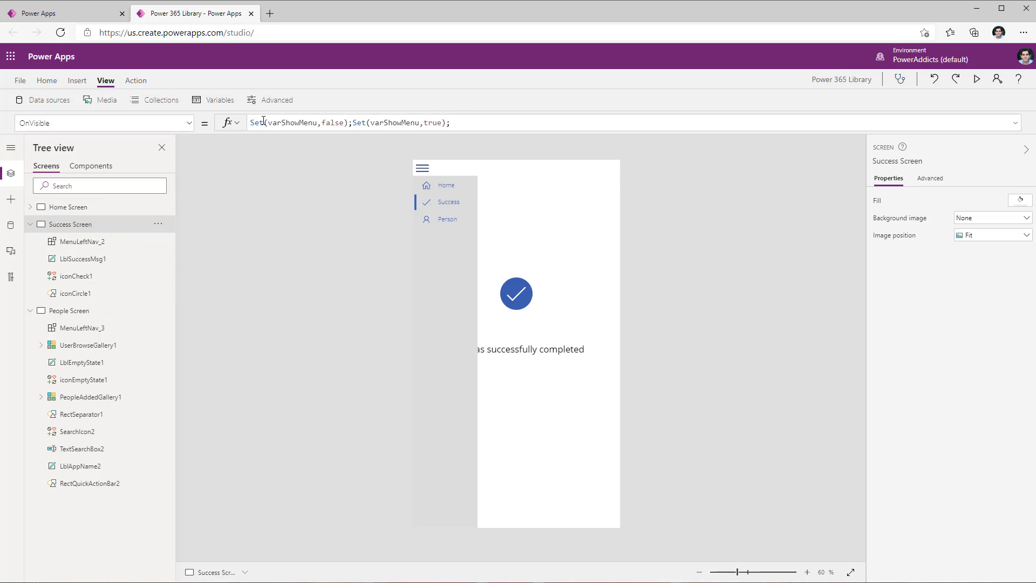
Step: Set the ExpandMenu property of MenuLeftNav_1 on the Home Screen to varShowMenu
click(68, 207)
click(82, 241)
click(892, 340)
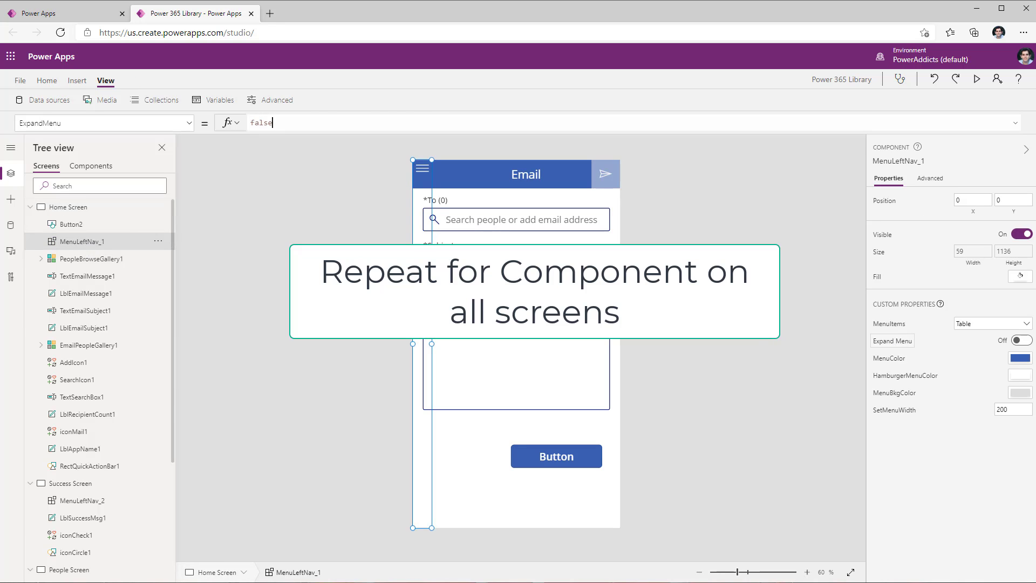
click(295, 123)
key(ctrl+a)
text(vars)
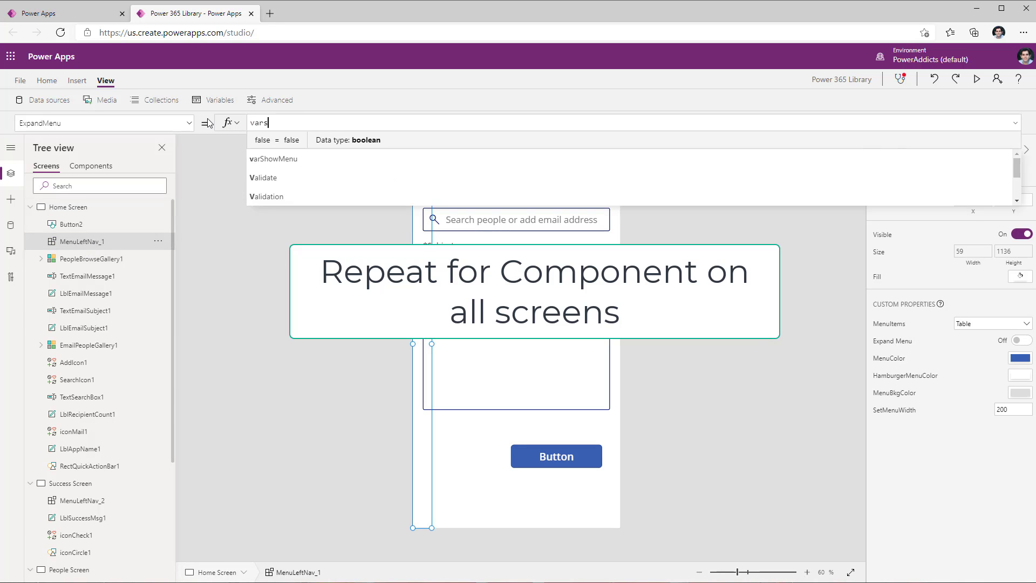
click(329, 140)
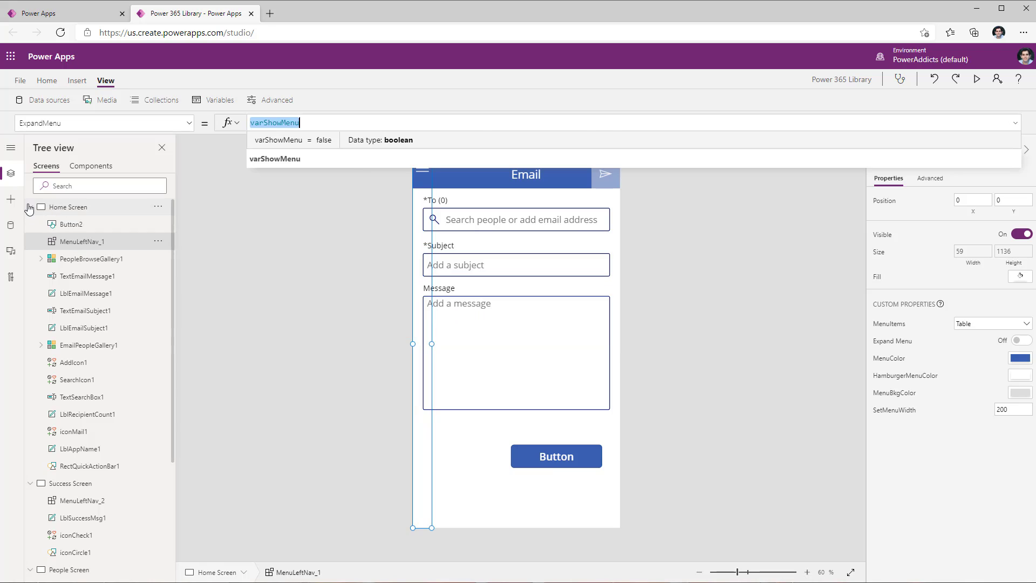
Step: Preview the app and navigate through the menu from Success to Person and back to Home
key(F5)
click(424, 113)
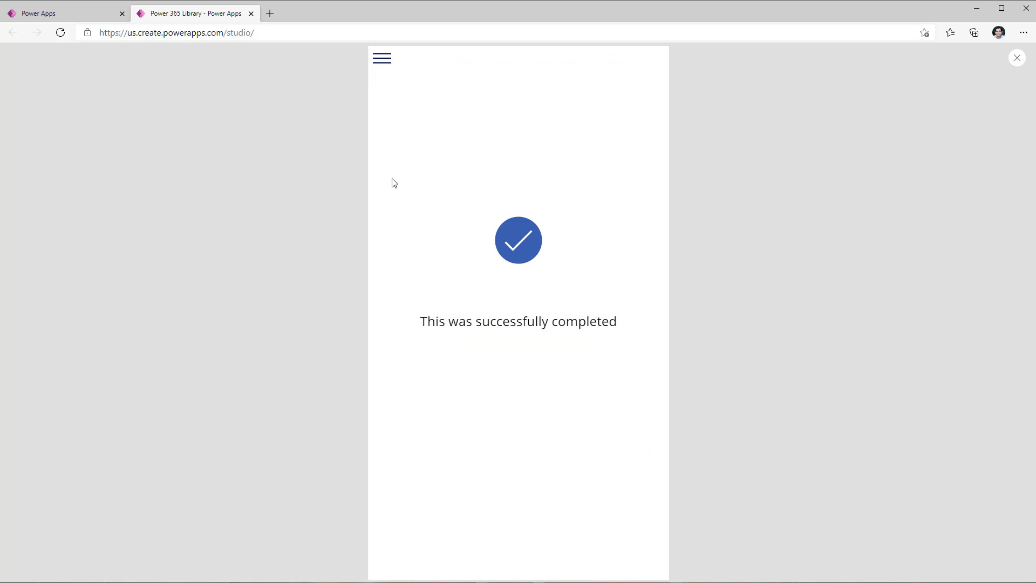
click(382, 61)
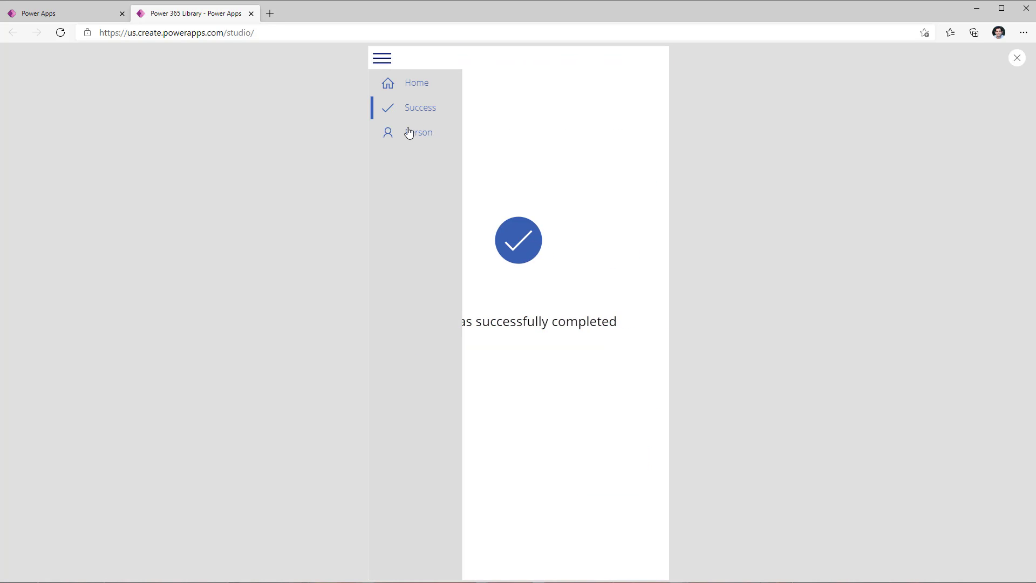
click(407, 132)
click(382, 59)
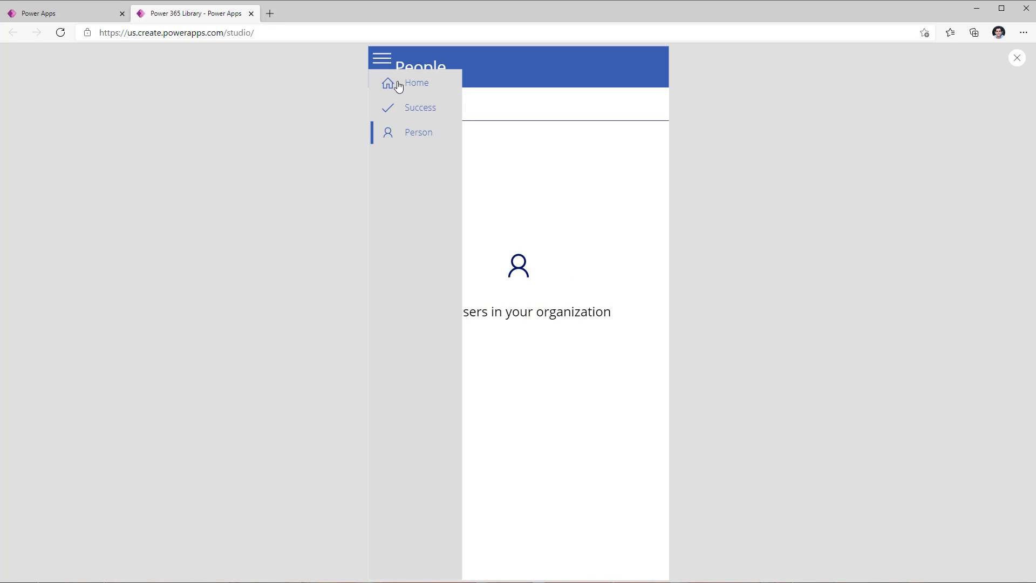
click(398, 84)
Step: Go through the Success, Person and Home menu entries once more and exit the preview
click(384, 61)
click(409, 108)
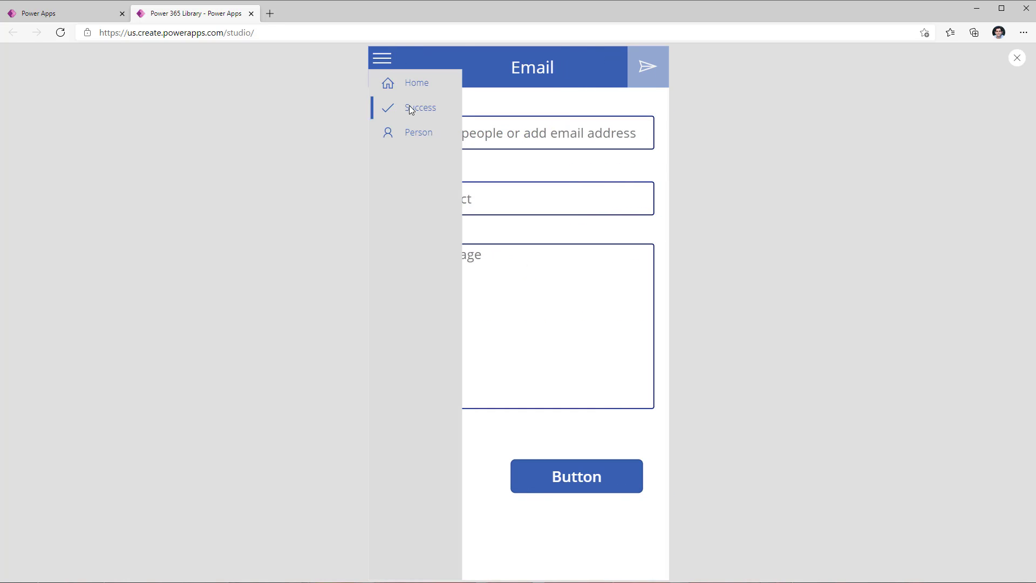
click(382, 60)
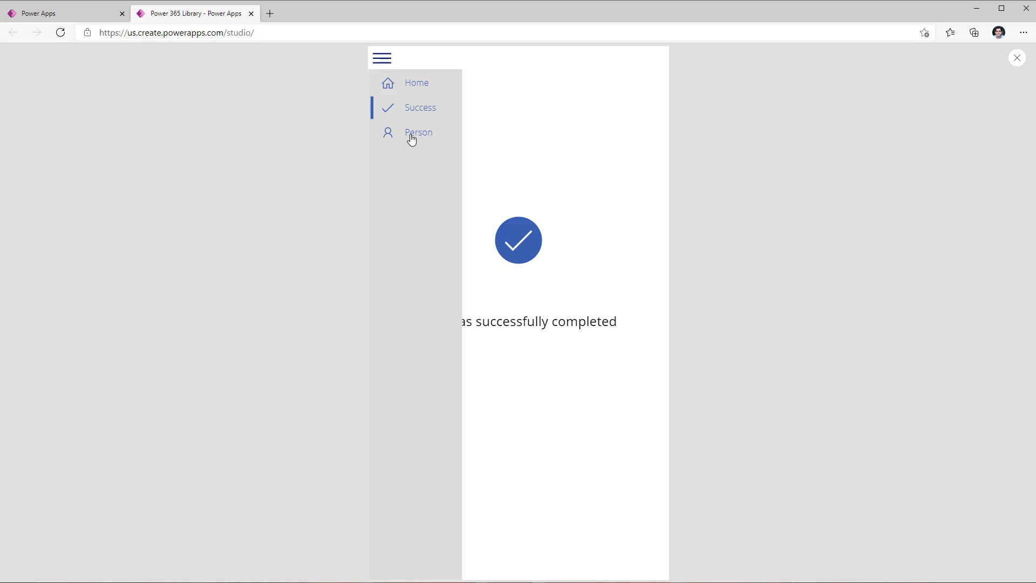
click(413, 138)
click(382, 59)
click(398, 85)
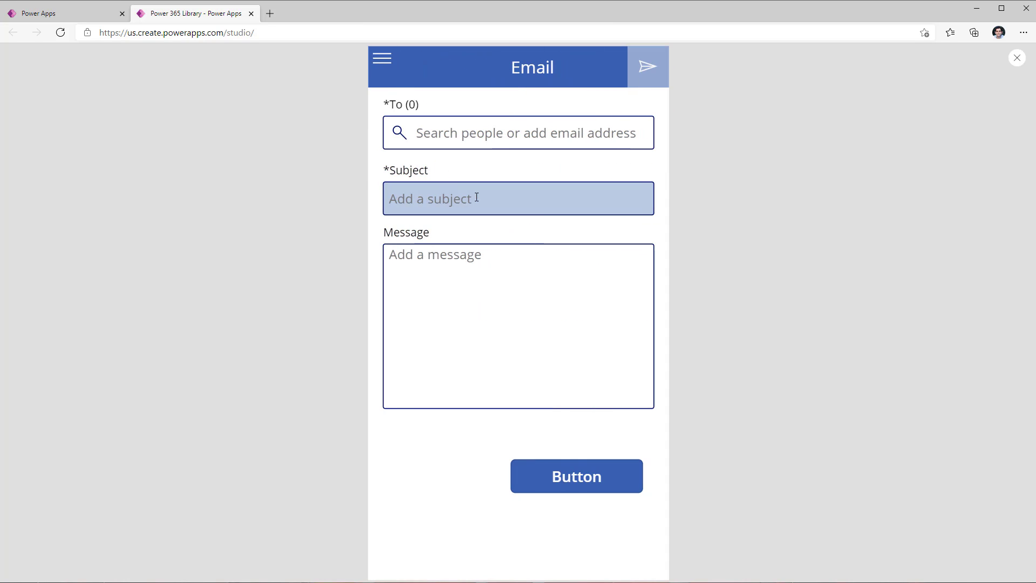
key(Escape)
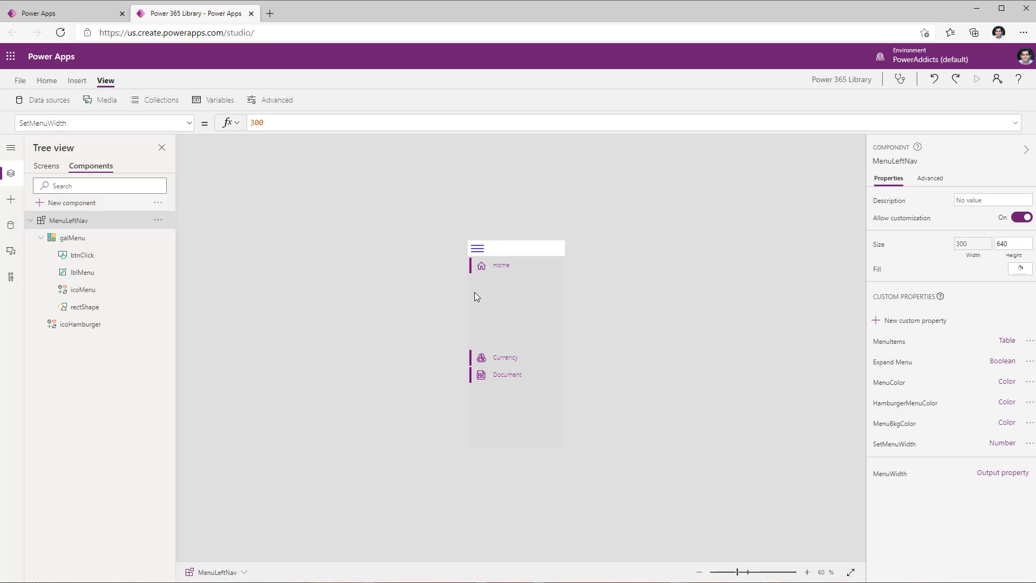
Step: Copy the galMenu gallery of the MenuLeftNav component and paste the copy inside galMenu as a nested gallery
click(72, 238)
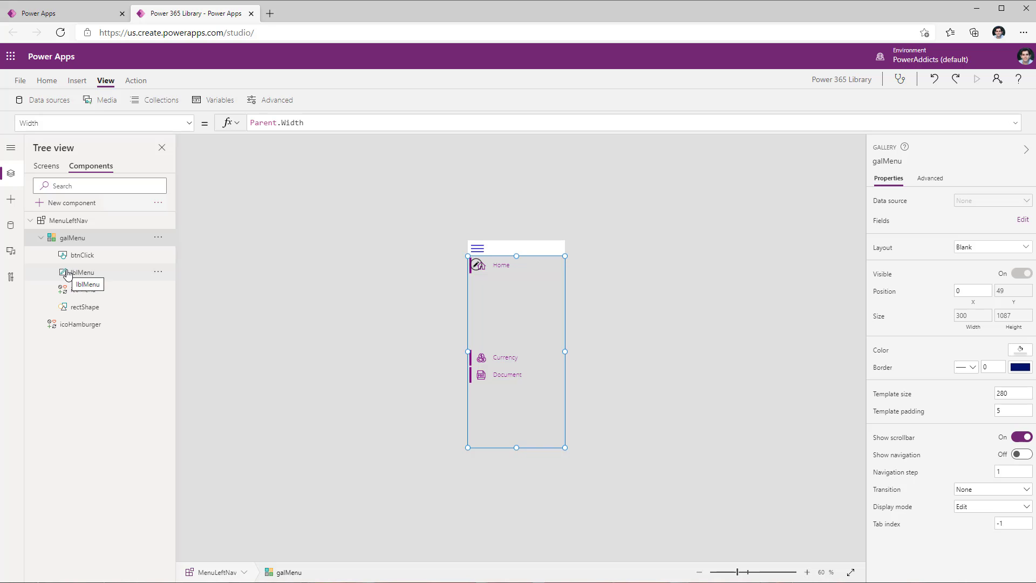
click(158, 237)
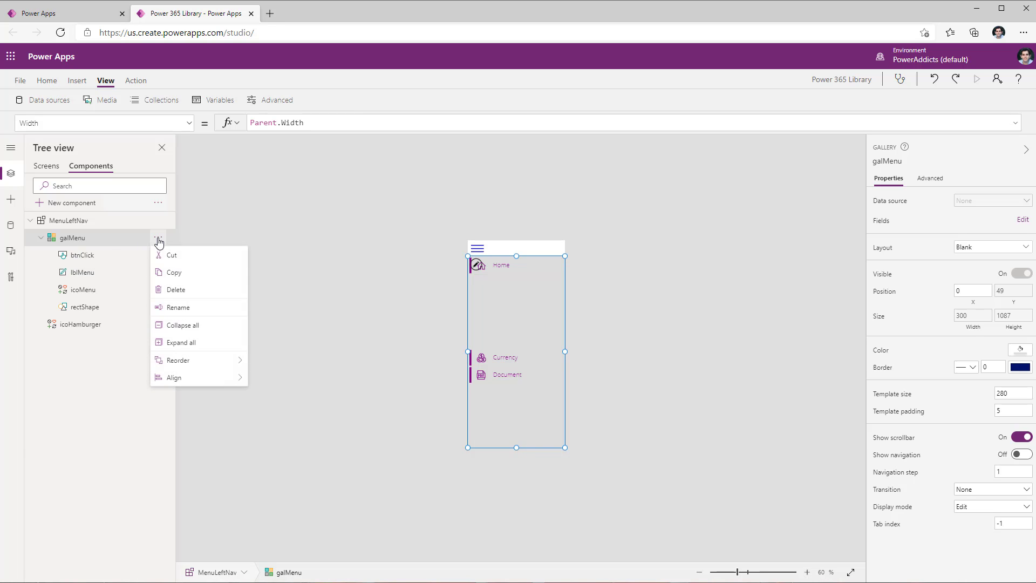
click(178, 277)
click(110, 278)
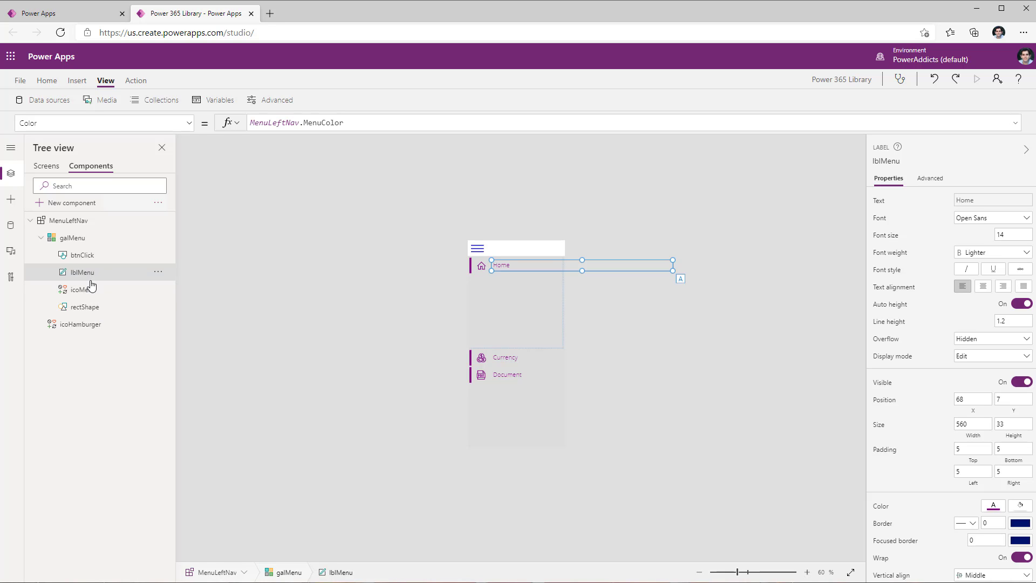
right_click(109, 273)
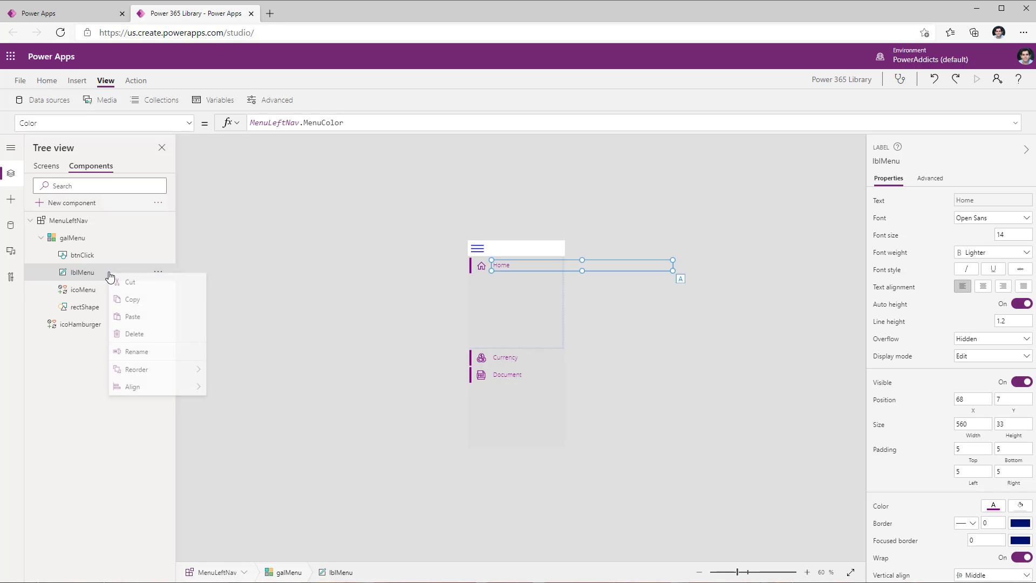
click(133, 317)
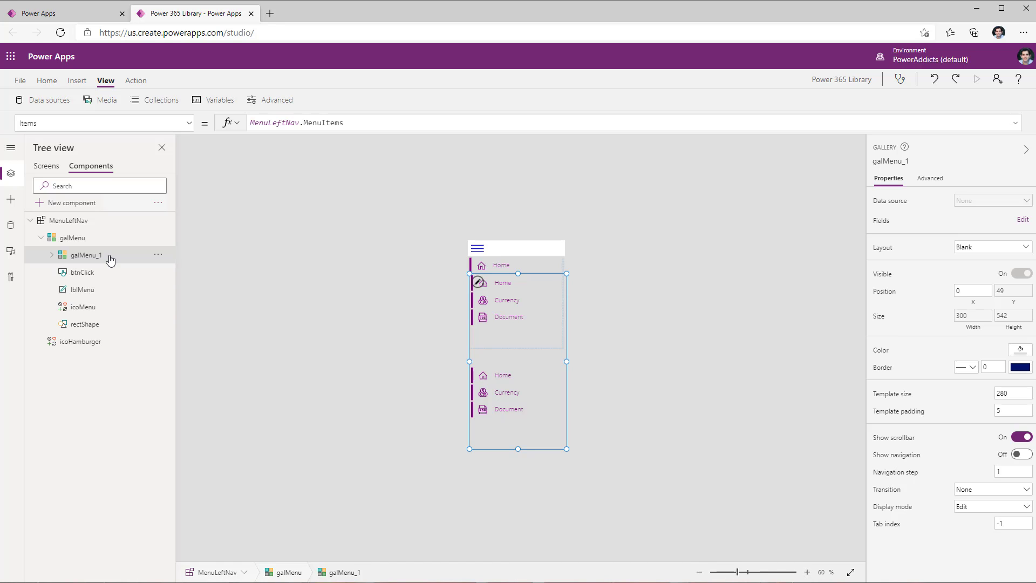
Step: Rename the nested gallery copy as galSubMenu
double_click(86, 255)
text(galSubMenu)
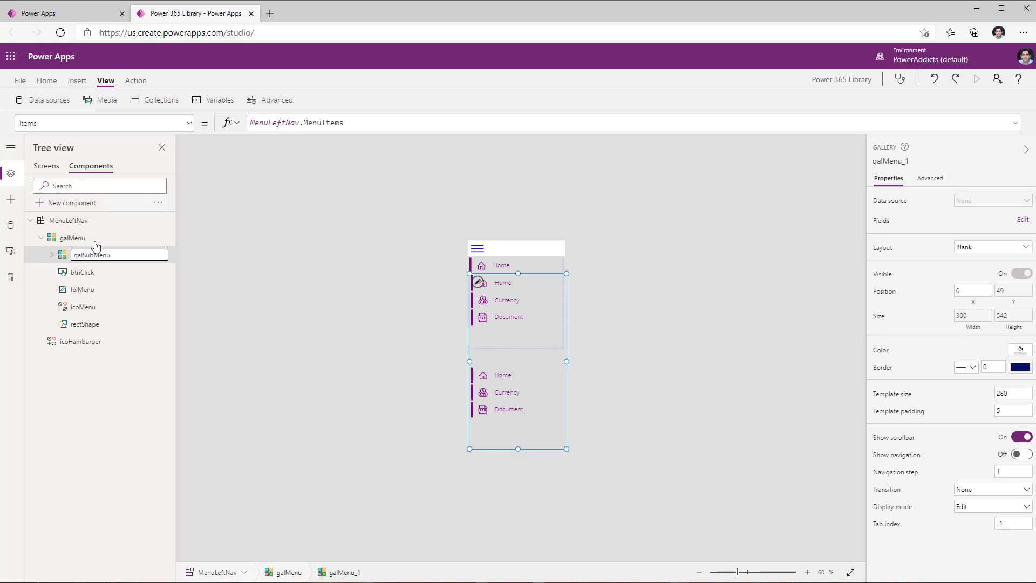
key(Return)
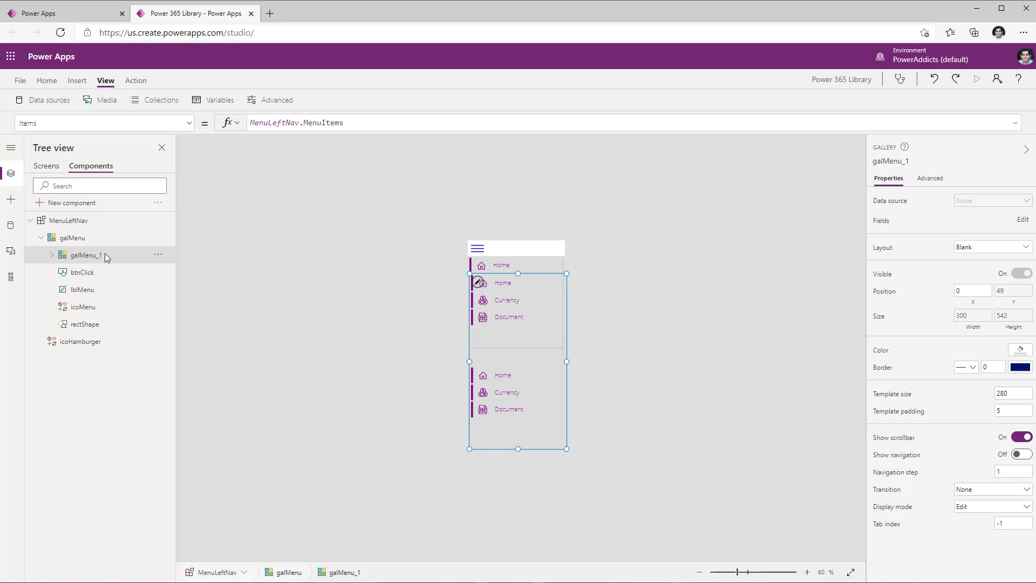
Step: Set the X property of galSubMenu to 20
text(X)
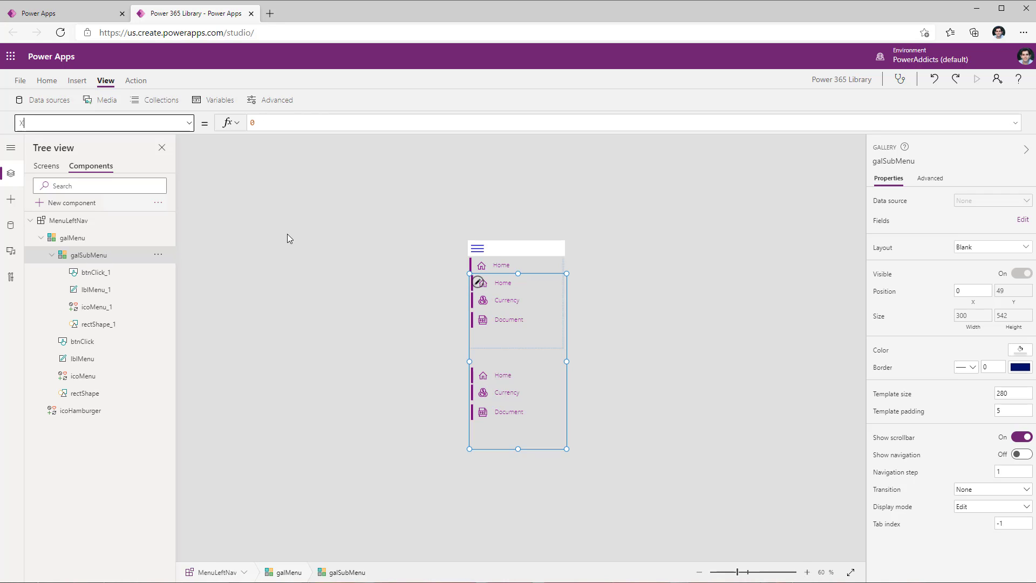
click(272, 126)
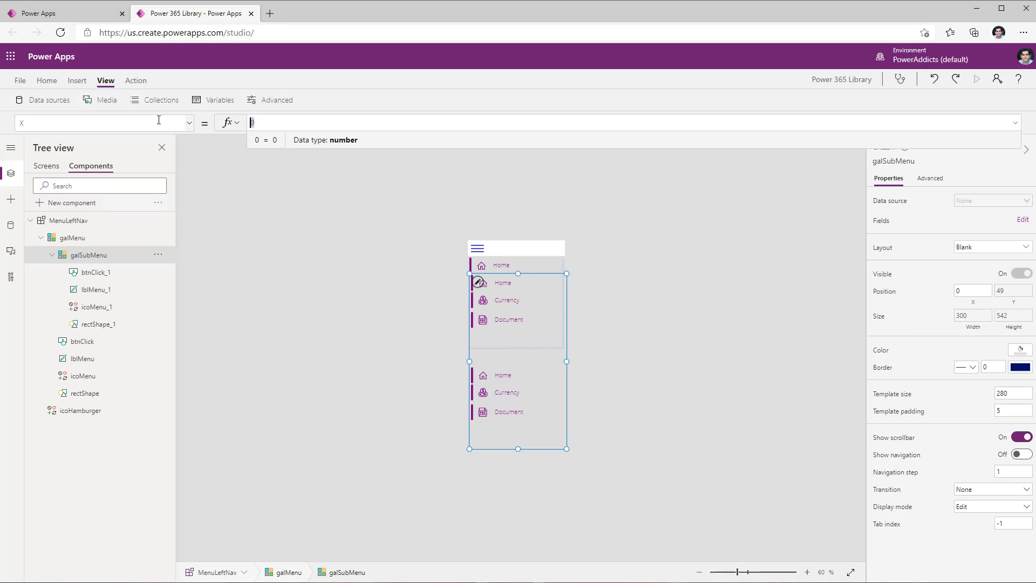
key(BackSpace)
text(20)
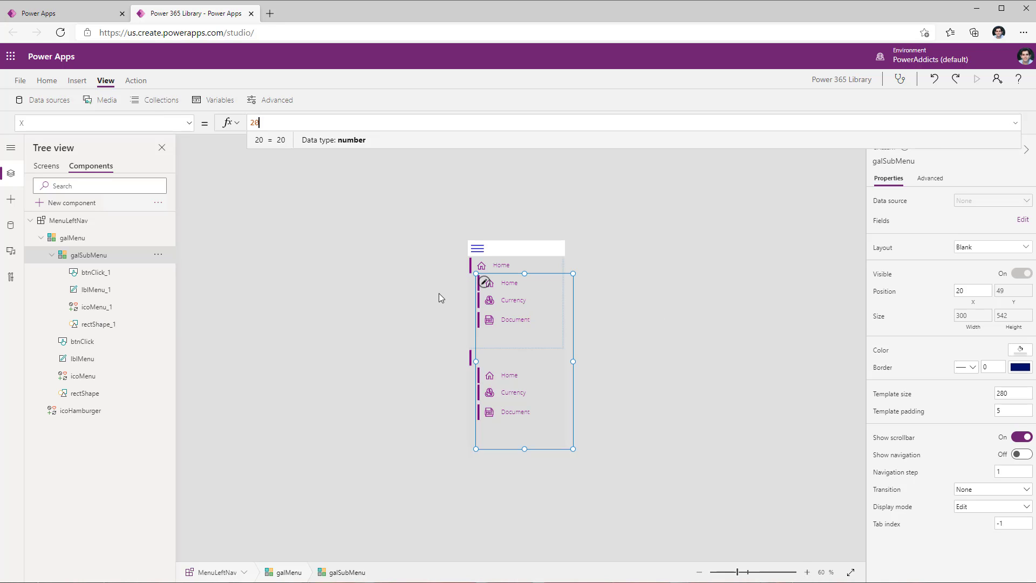
Step: Set the Width of galSubMenu to Parent.Width-20 and recheck its X property
click(188, 123)
text(Width)
key(Return)
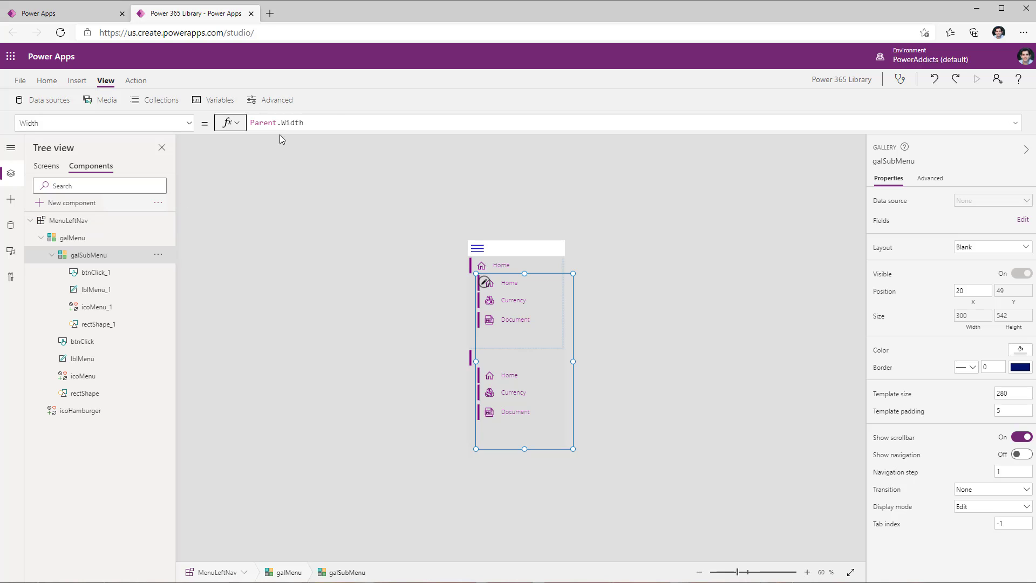
click(334, 118)
text(-20)
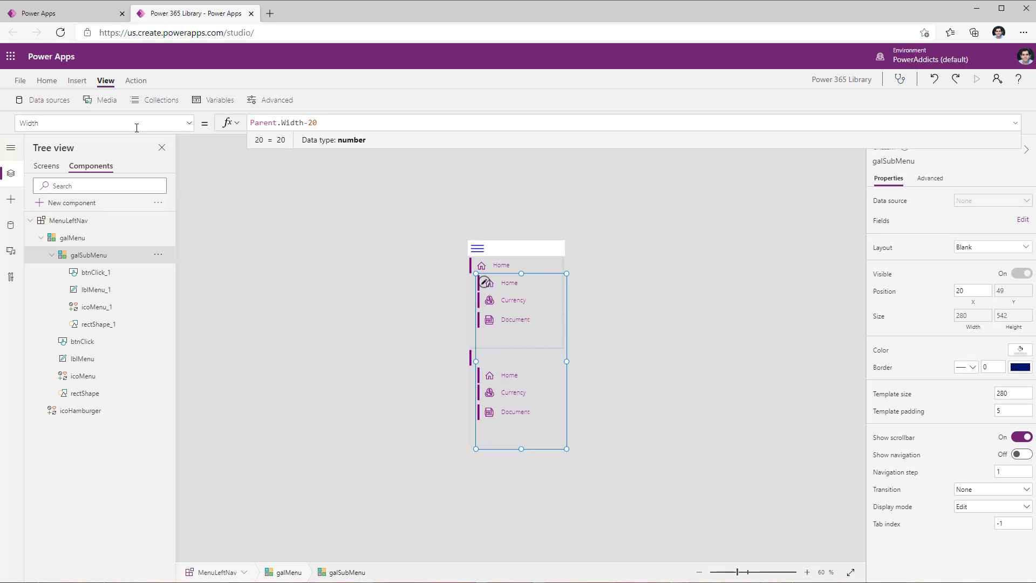
click(188, 123)
text(x)
key(Return)
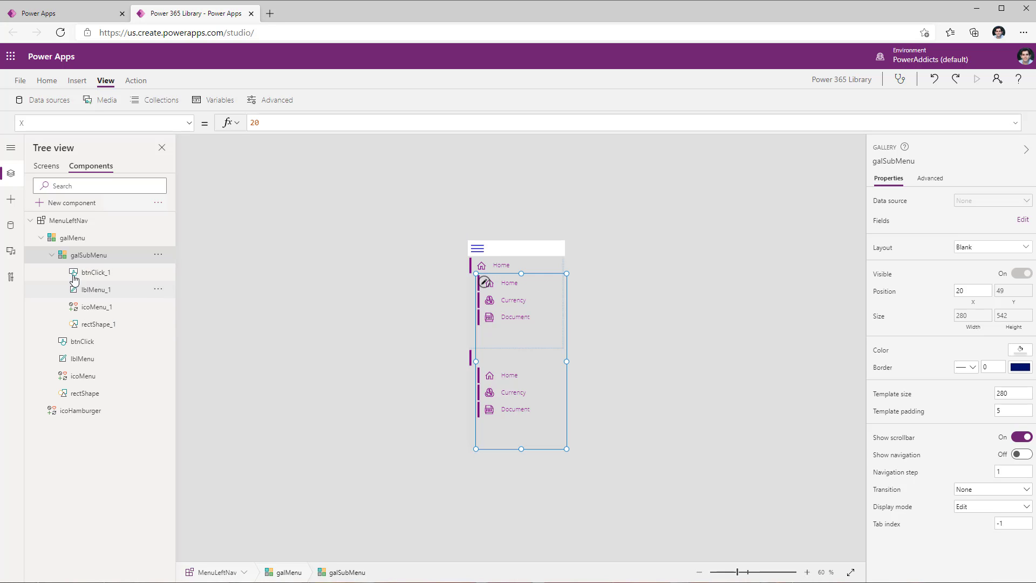
Step: Set the Width of lblMenu in galMenu to Parent.TemplateWidth-icoMenu.Width-rectShape.Width
click(515, 264)
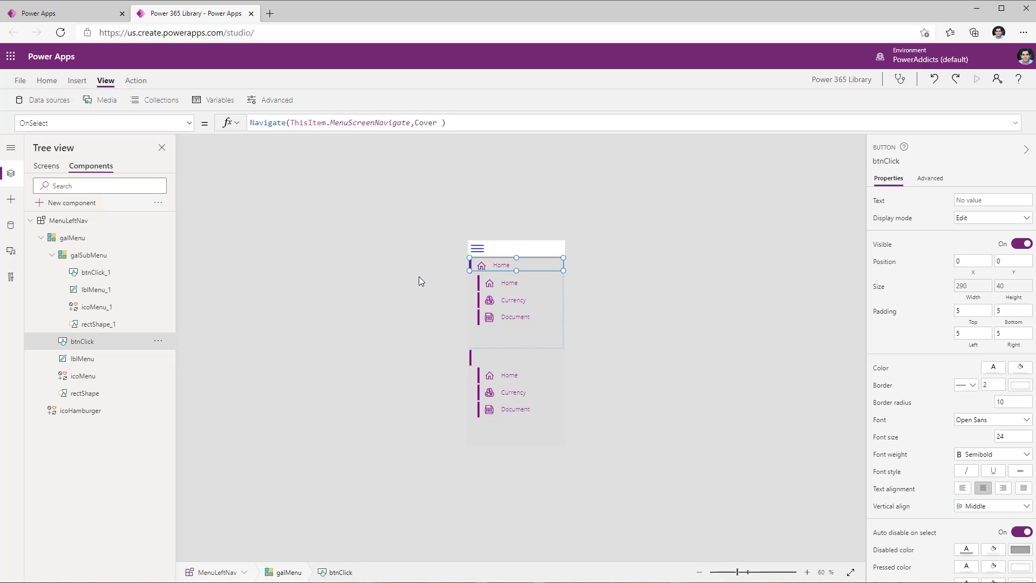
click(106, 360)
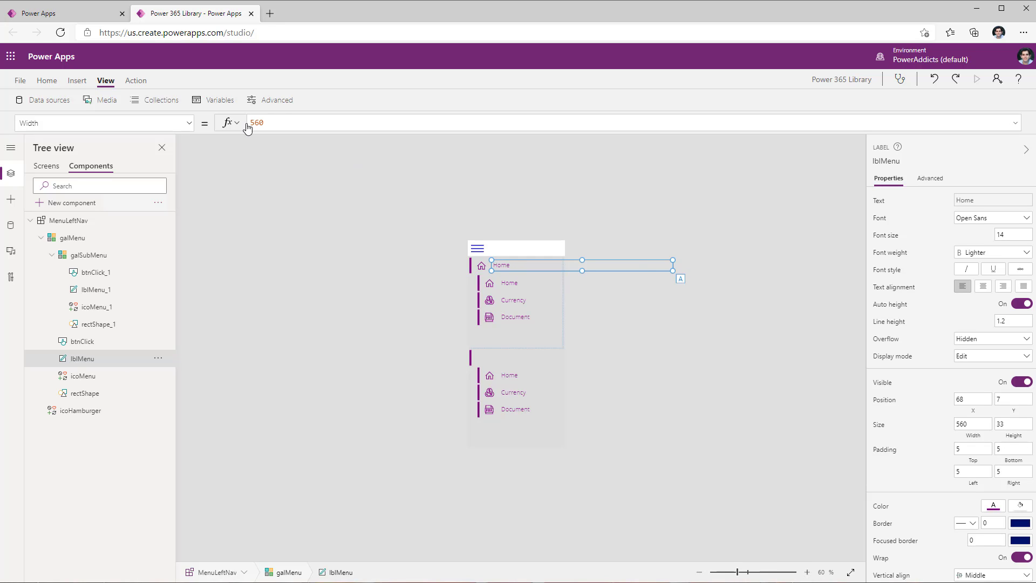
double_click(285, 122)
text(Parent,)
key(BackSpace)
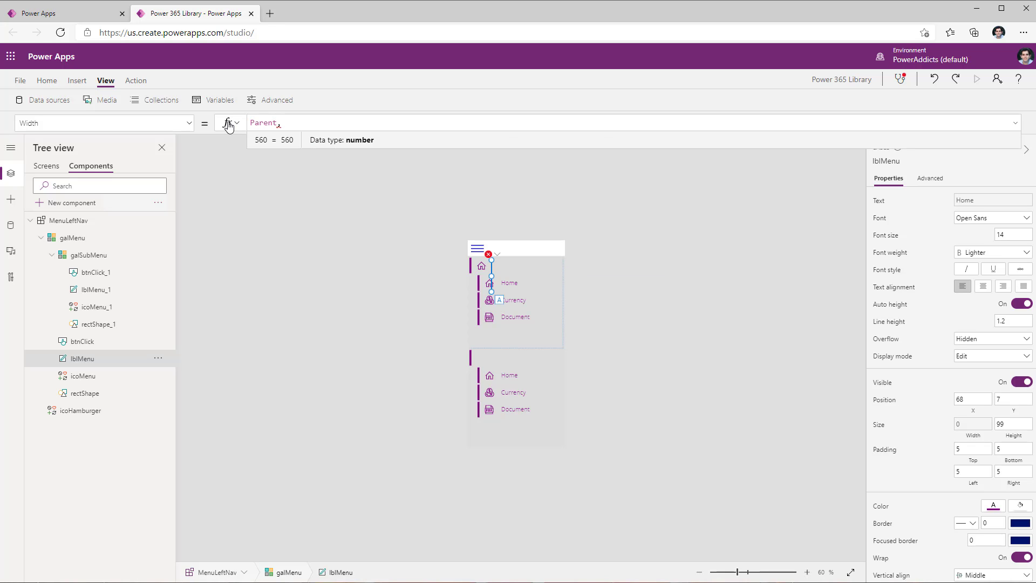
text(.templa)
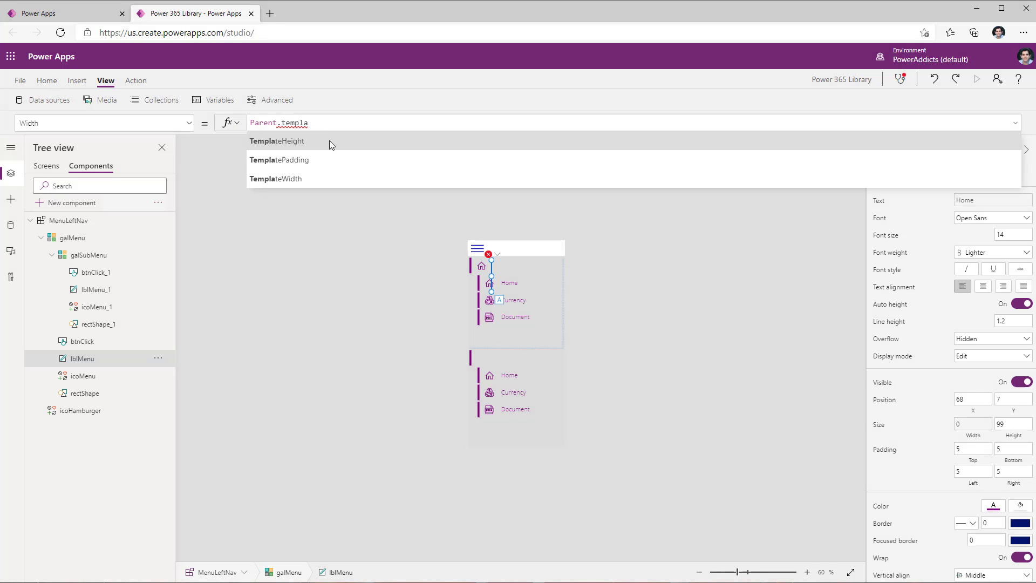
click(328, 180)
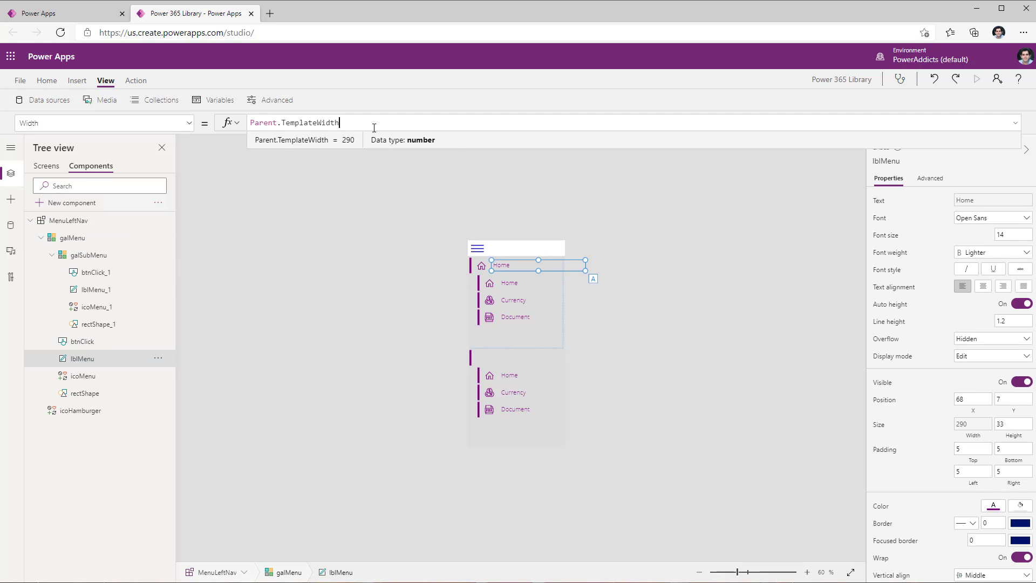
text(-)
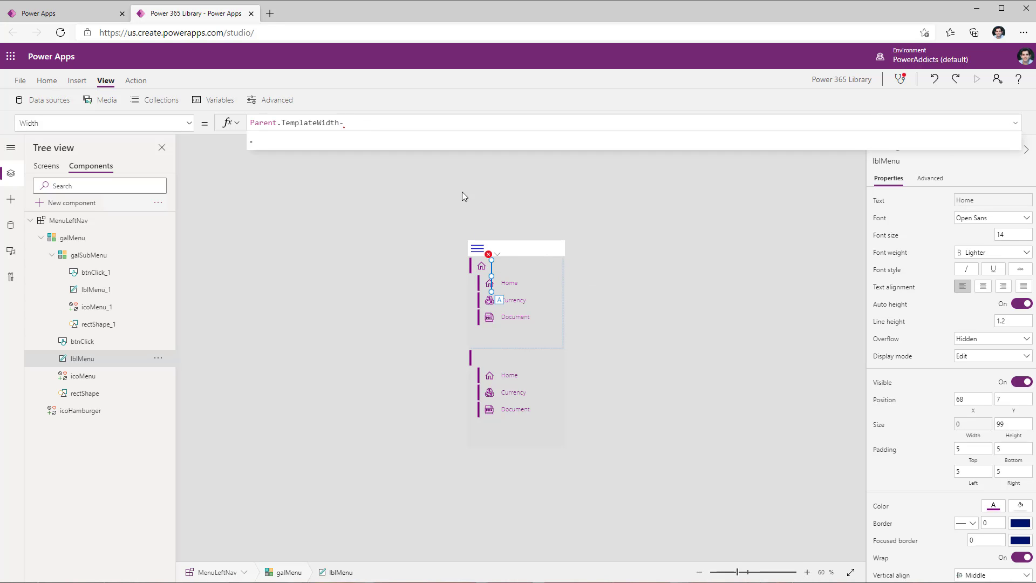
text(icoMenu.width)
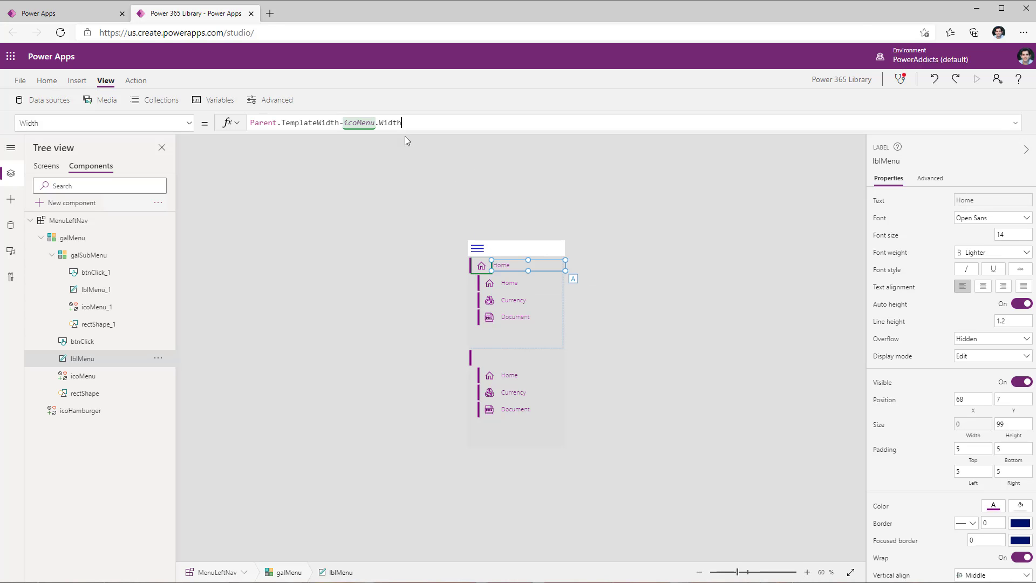
key(Tab)
text(-re)
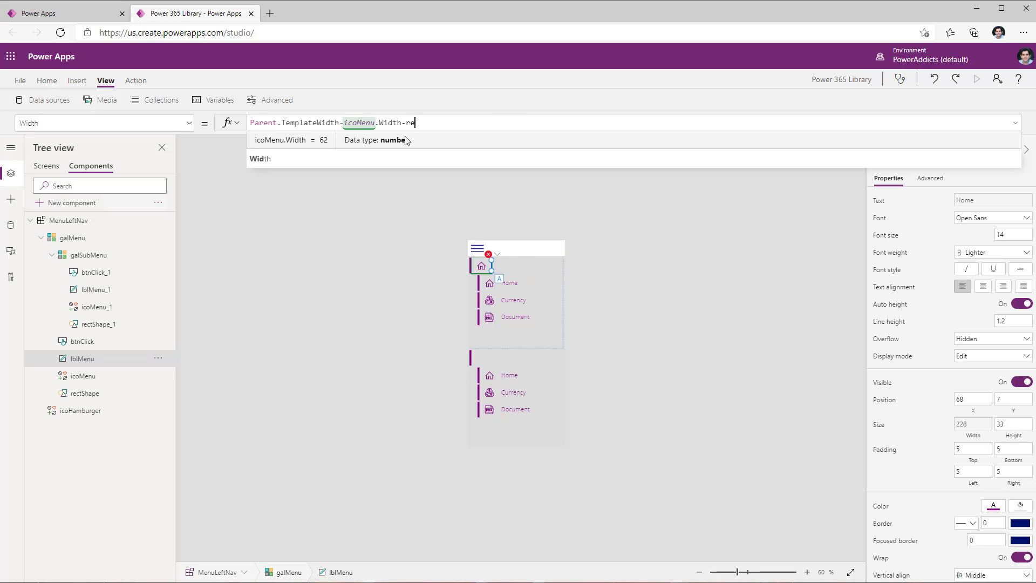
text(ctsha)
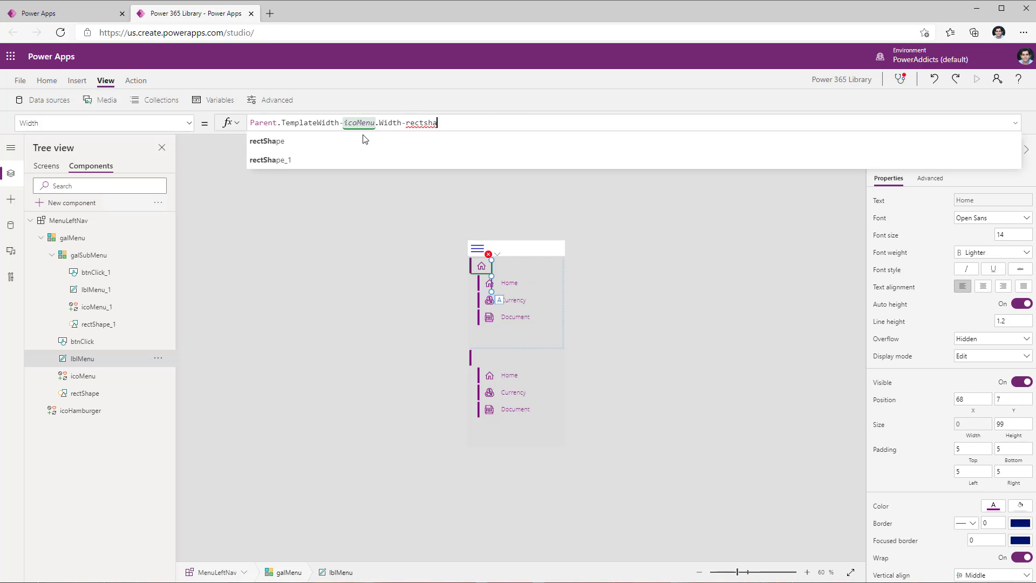
key(Tab)
text(.wi)
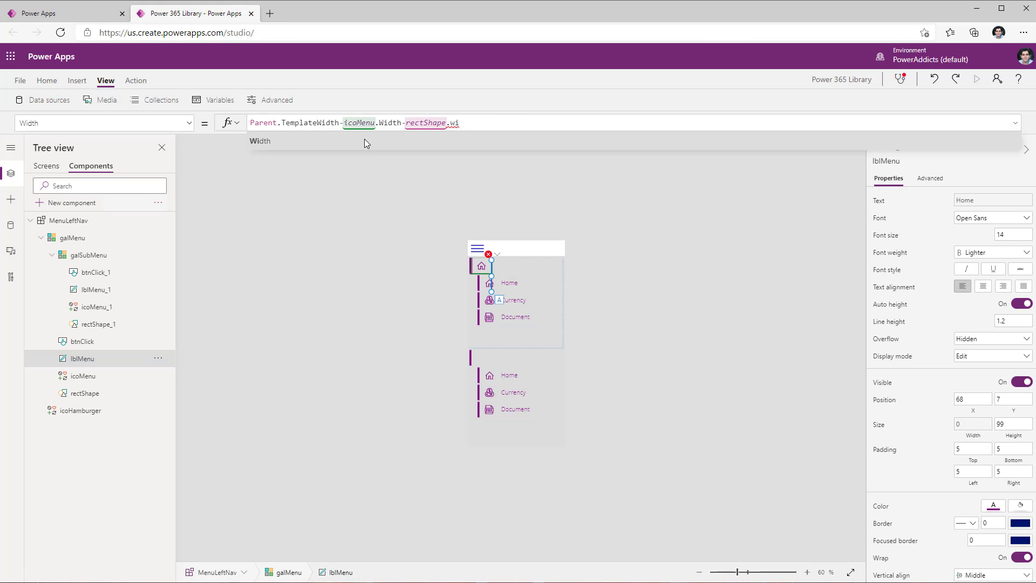
key(Tab)
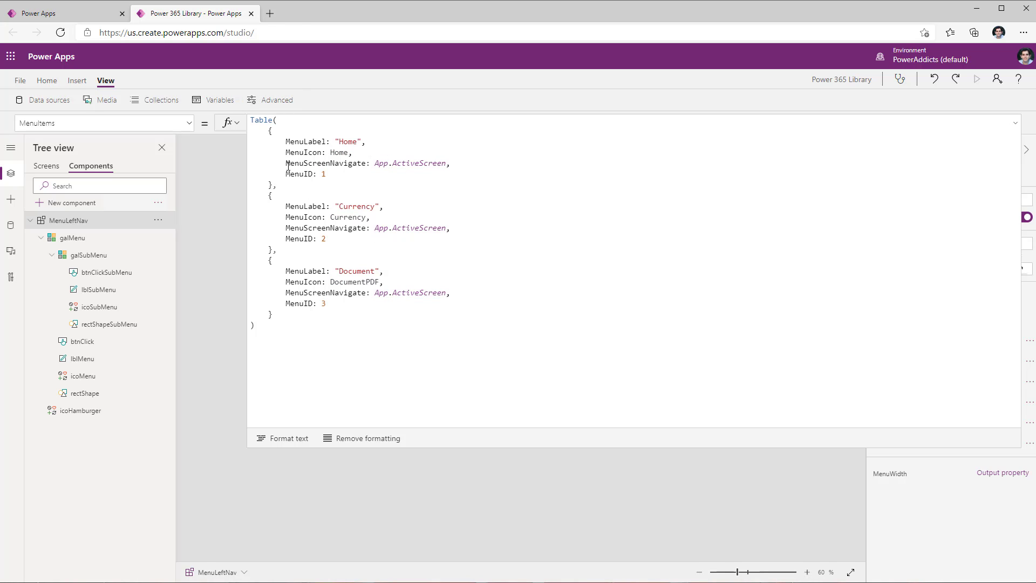
Step: Add an empty SubMenu: Table() field after MenuID in the Home record of the MenuItems formula
click(334, 174)
text(,)
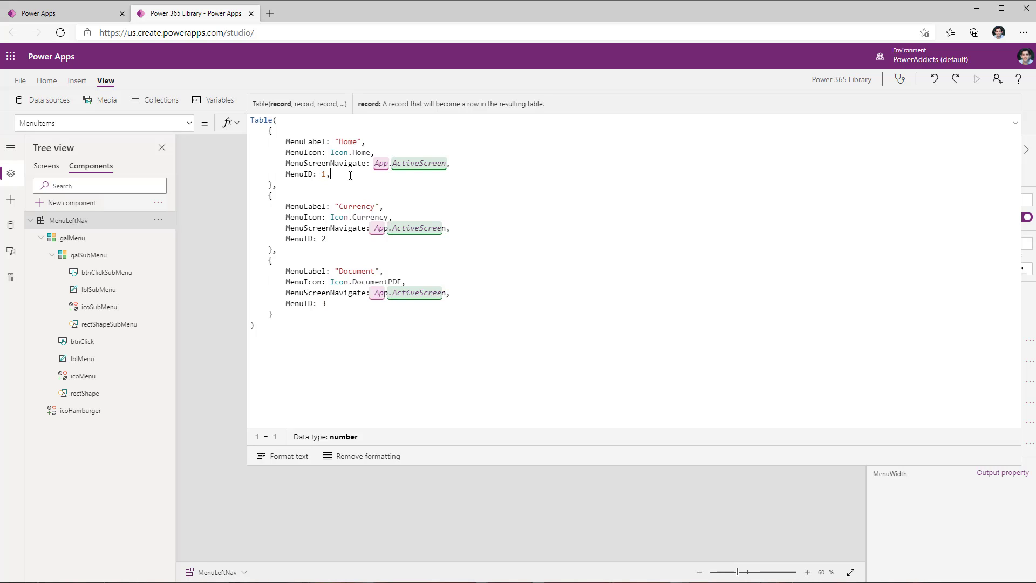
key(Return)
text(Sub)
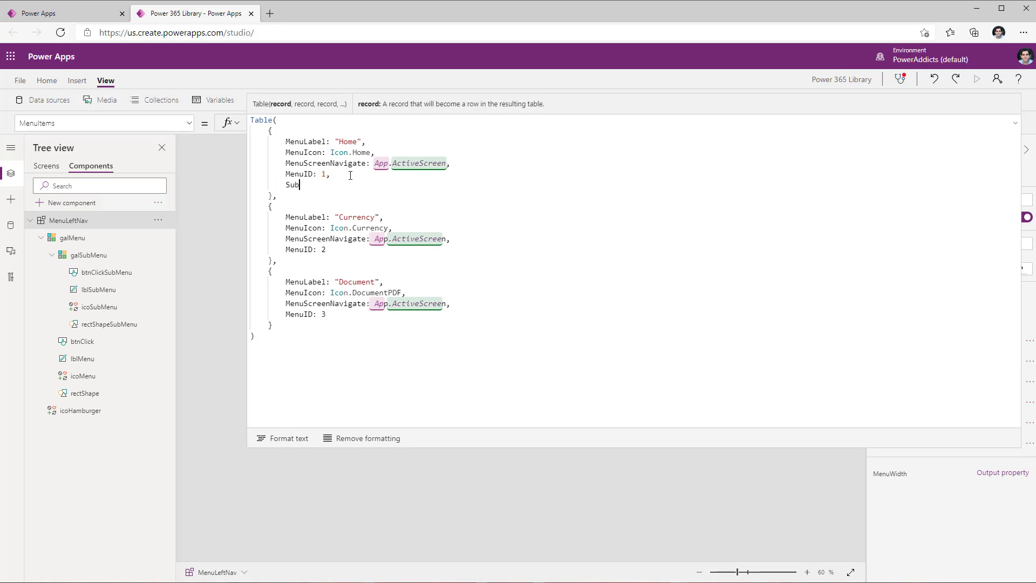
text(Menu:)
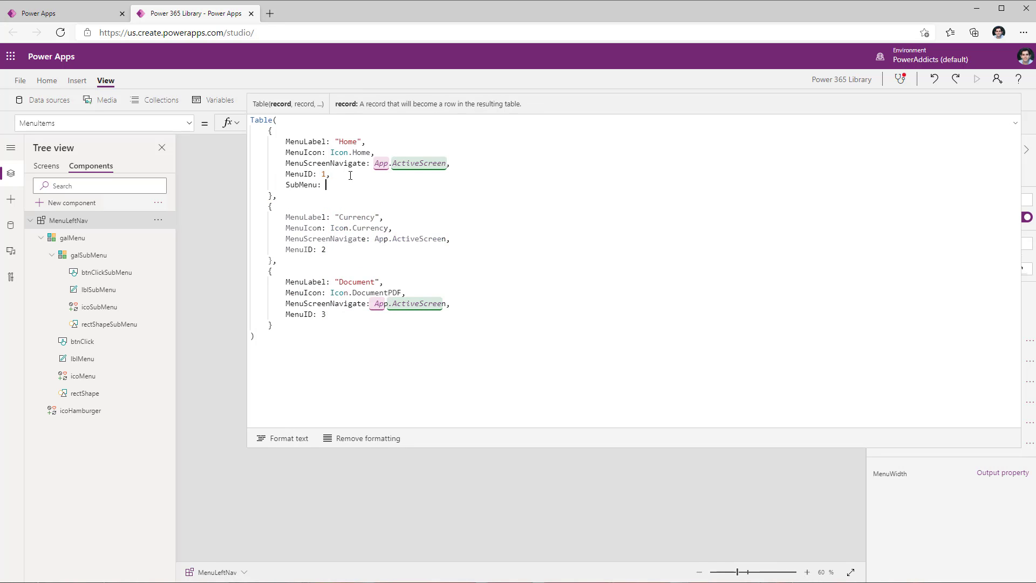
text( Table()
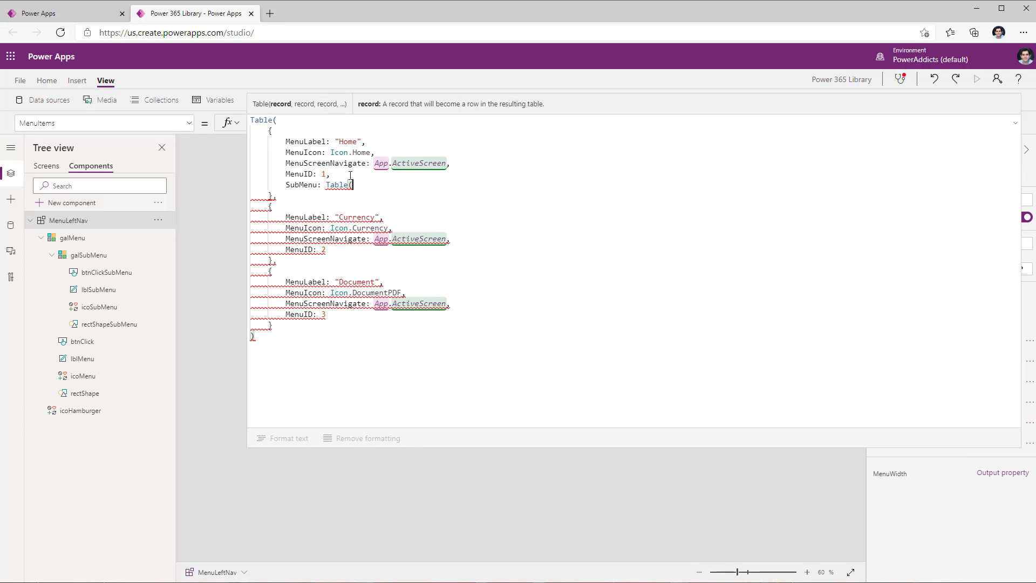
text())
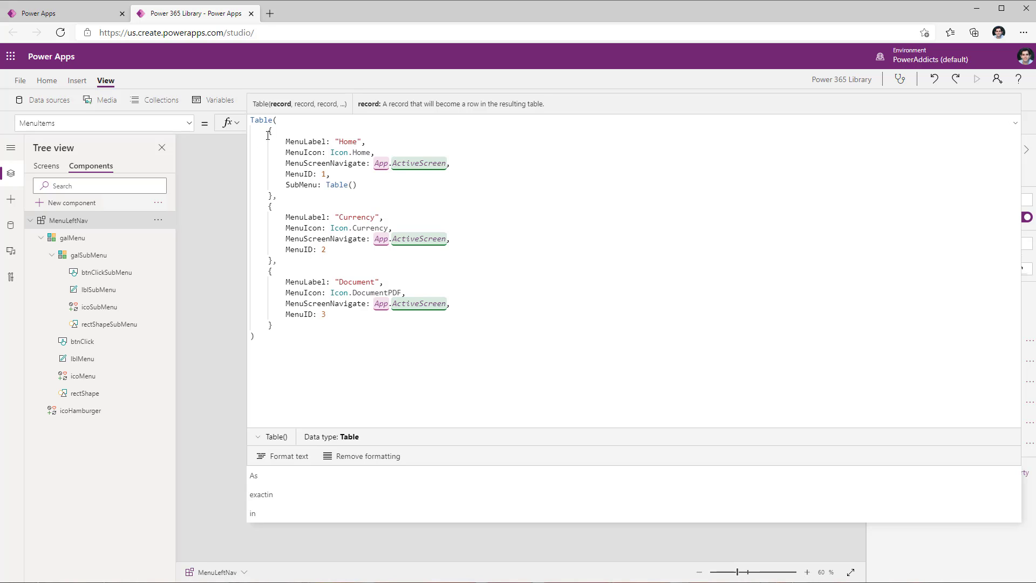
Step: Copy the Currency record into the Home item's SubMenu table with MenuID 1, and format the formula text
drag(267, 209, 277, 261)
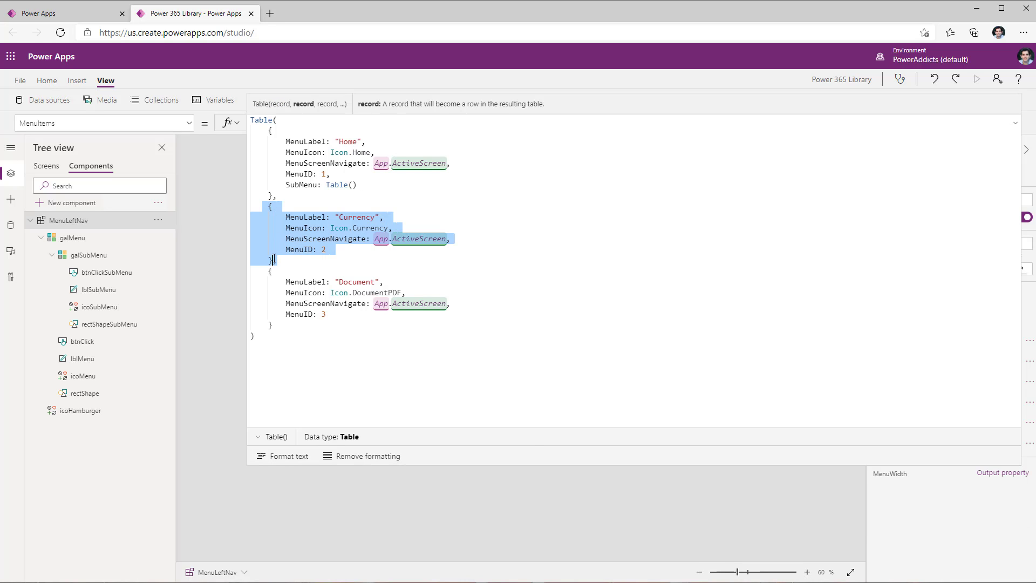
key(ctrl+c)
click(354, 184)
key(ctrl+v)
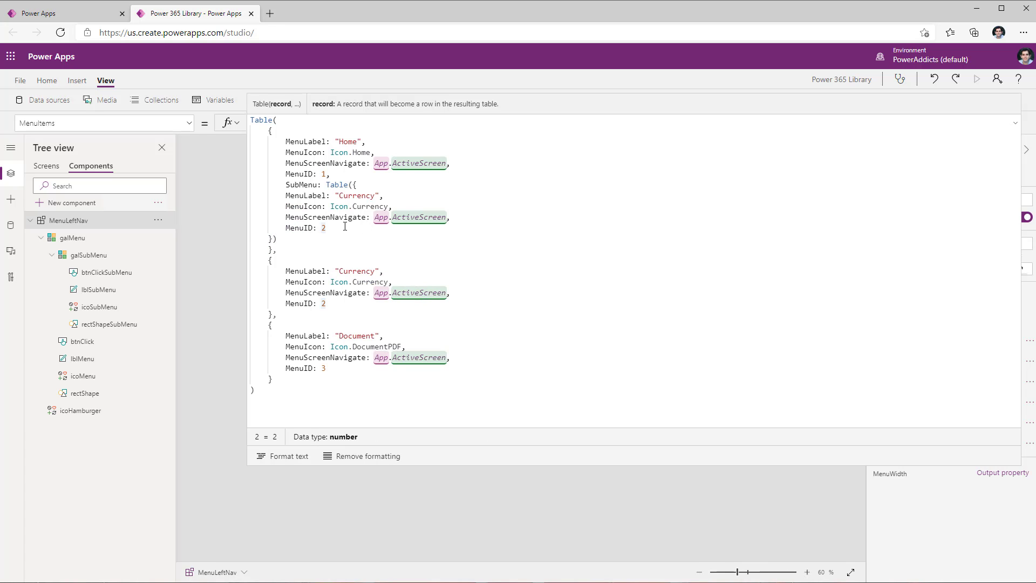
click(283, 456)
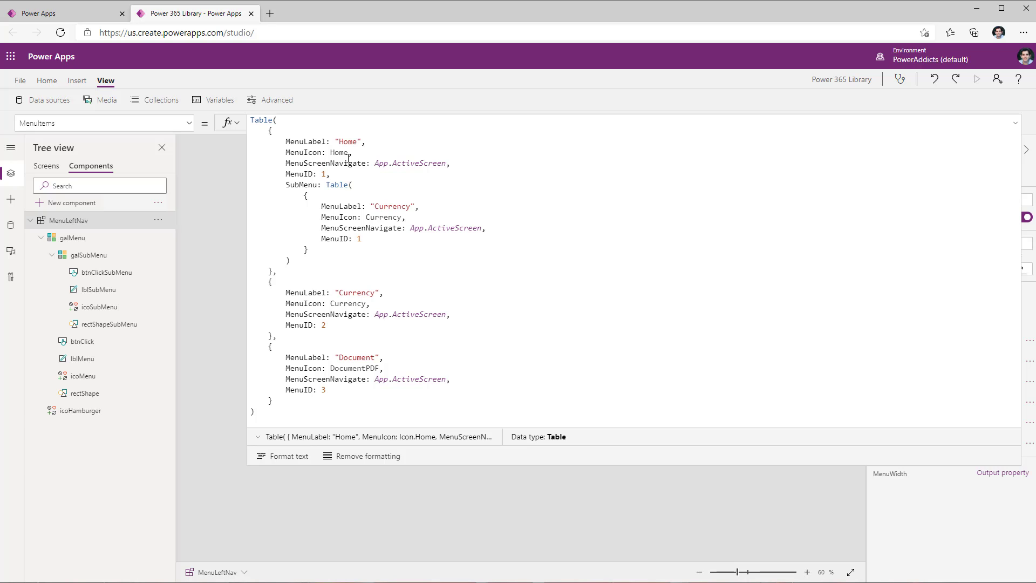
click(393, 214)
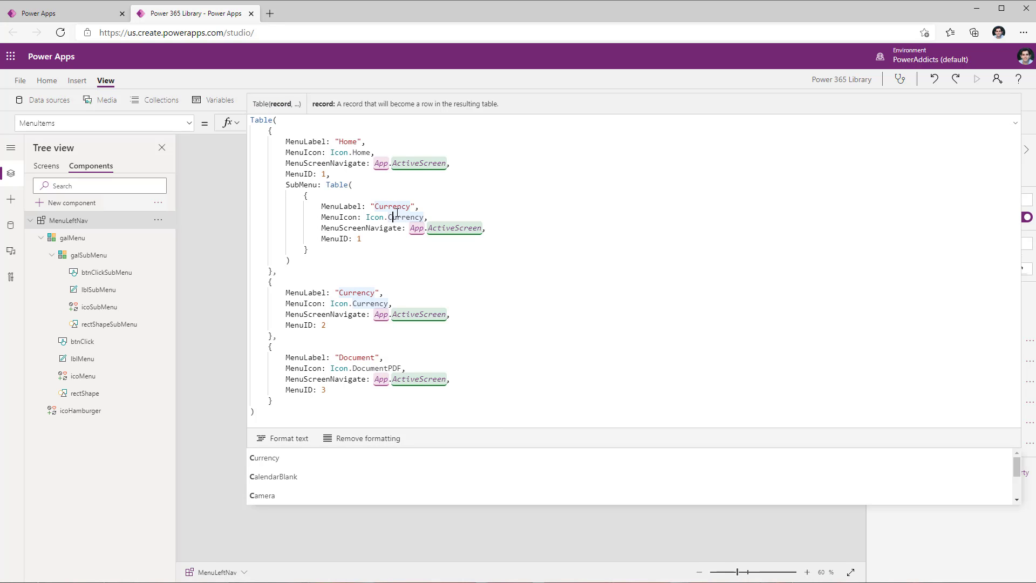
double_click(392, 206)
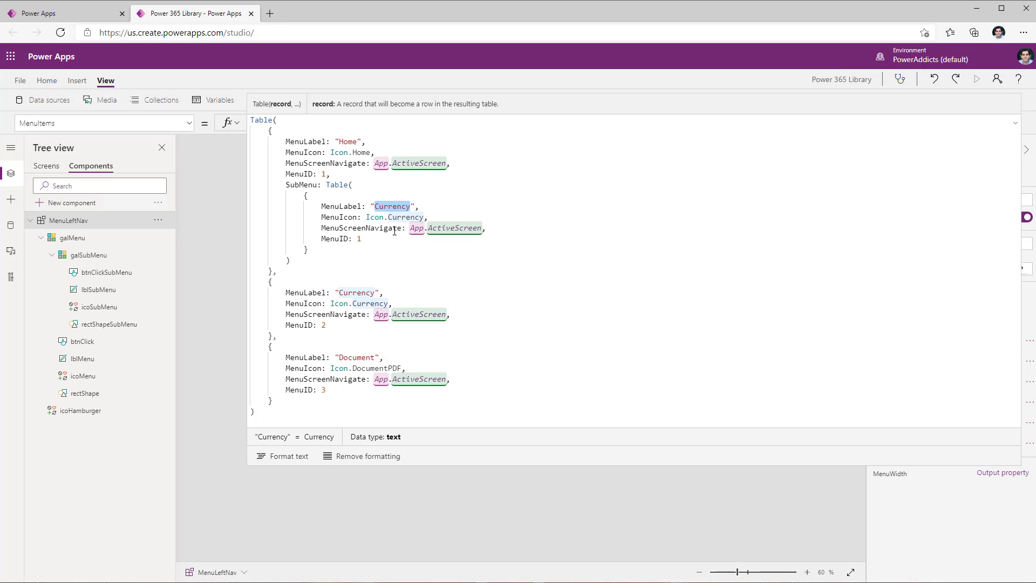
Step: Add an empty SubMenu: Table() field after MenuID in the Currency record of MenuItems
click(340, 327)
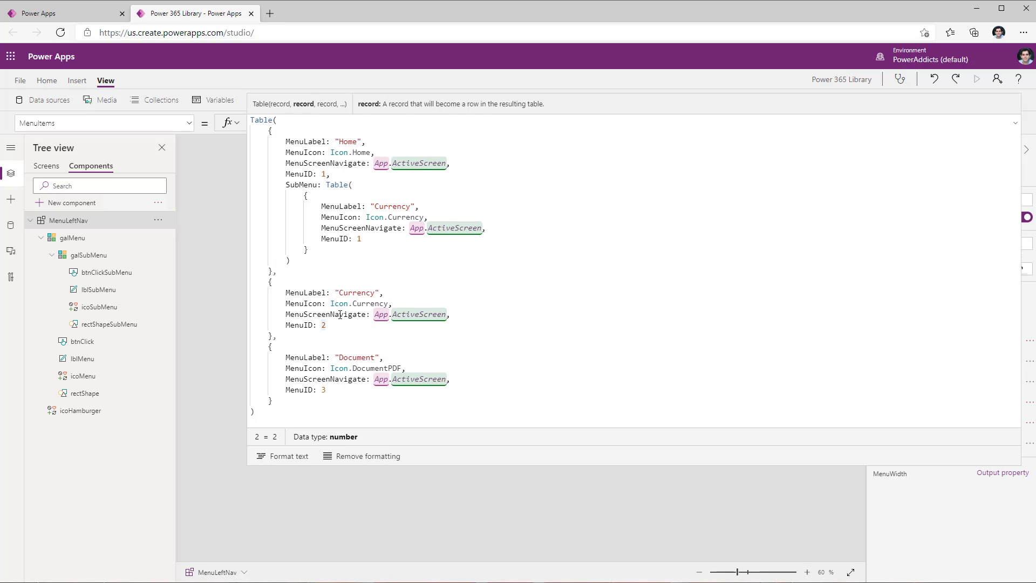
text(,)
key(Return)
text(SubMenu:)
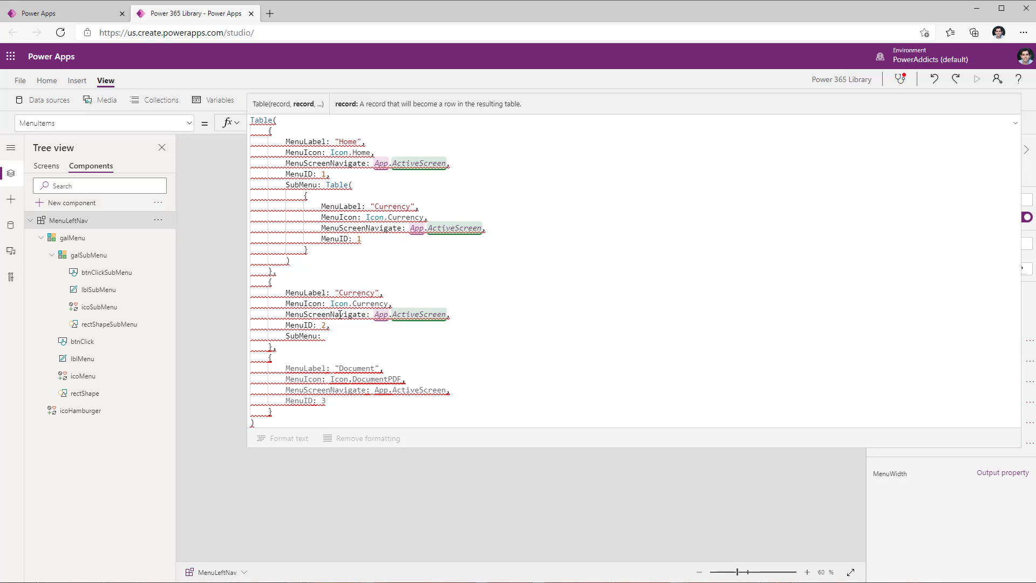
text( Tabl()
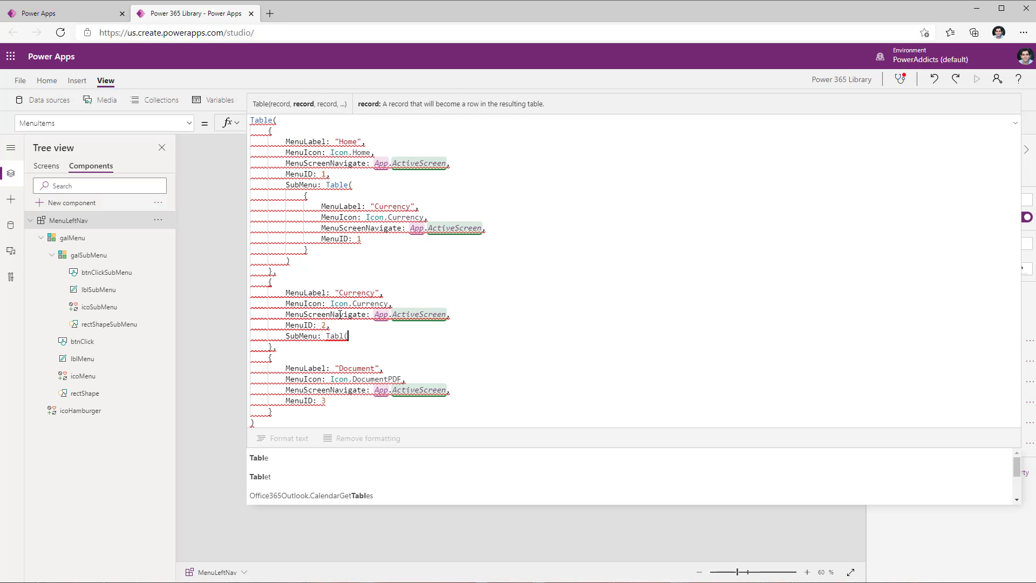
text(e)
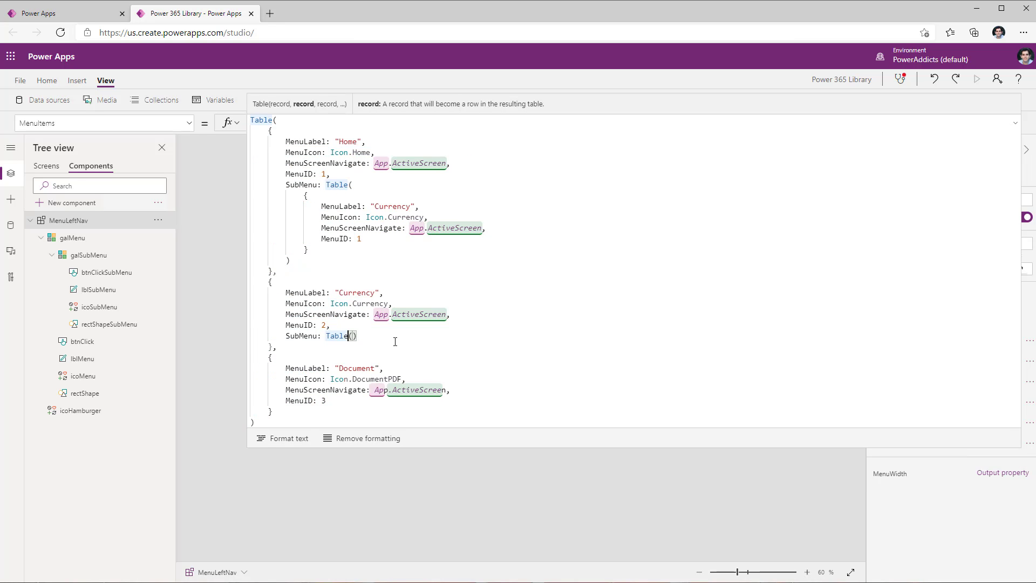
Step: Add a SubMenu table to the Document record, pasting in the Currency entry with MenuID 1
click(326, 401)
key(ctrl+v)
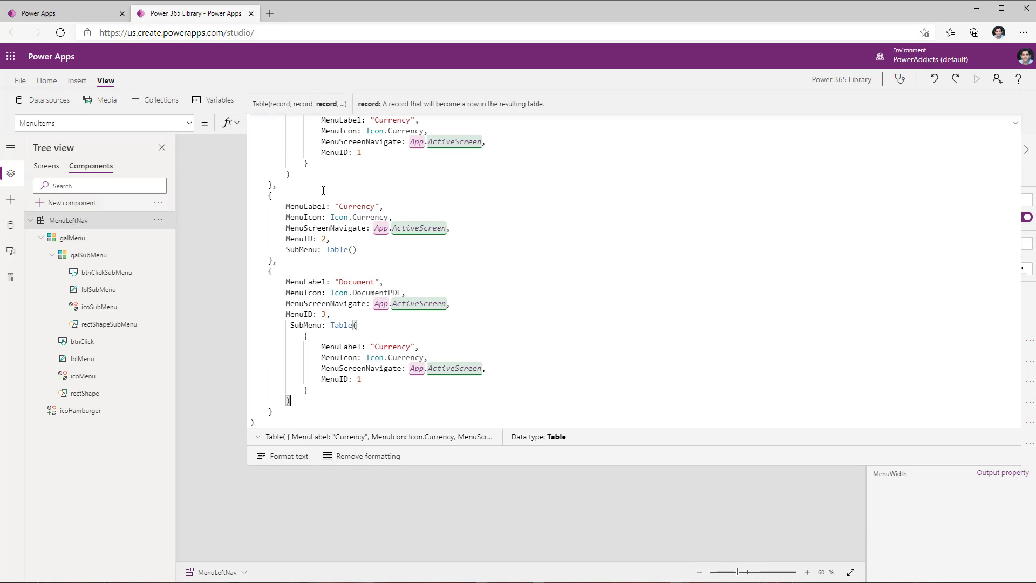
scroll(276, 214, up, 3)
scroll(288, 281, down, 2)
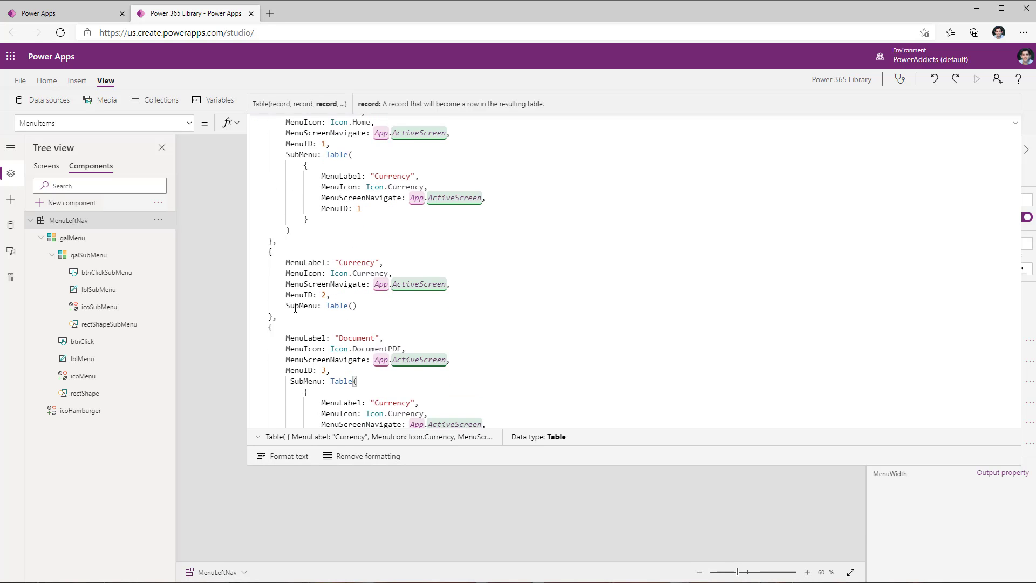
Step: Append a second Currency record with MenuID 2 to the Document item's SubMenu table, and collapse the formula editor
drag(268, 206, 330, 249)
click(340, 400)
text(,)
key(ctrl+v)
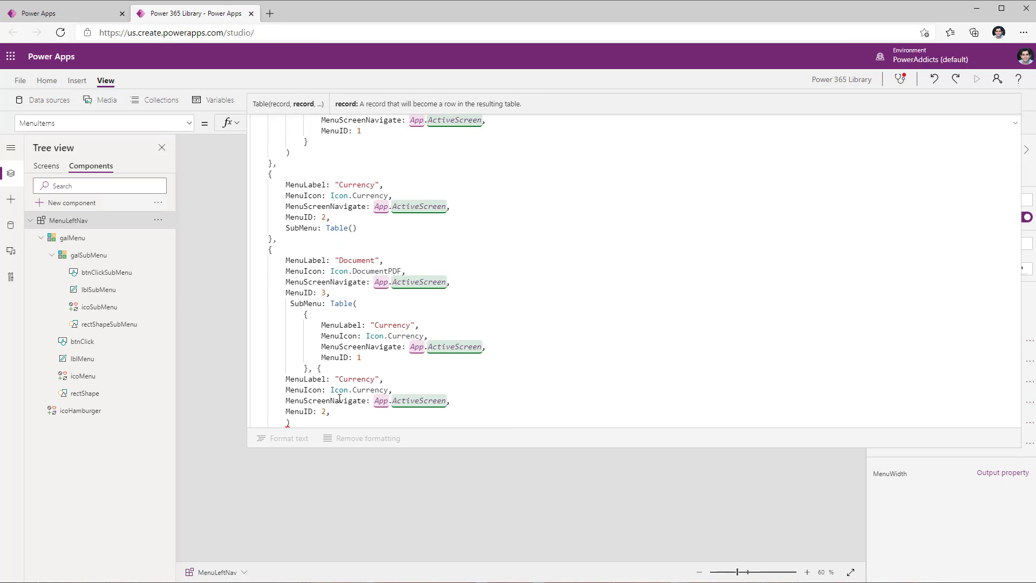
double_click(314, 184)
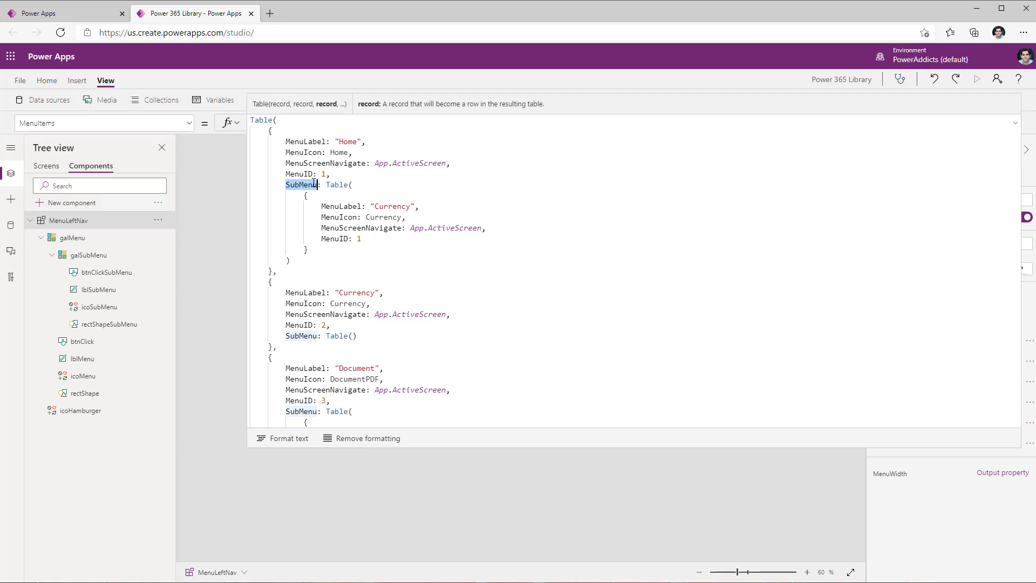
click(1015, 128)
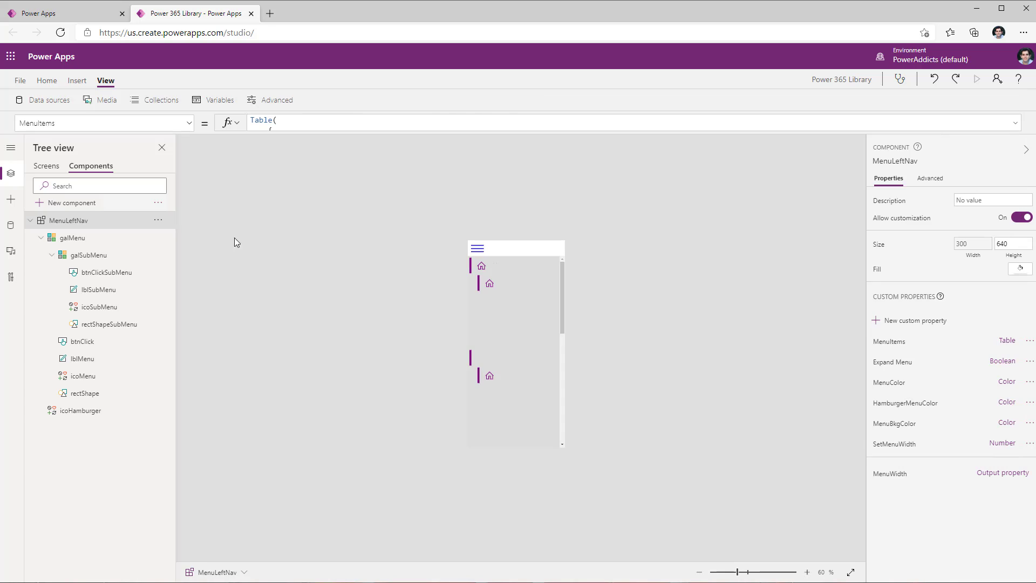
Step: Set the Items property of galSubMenu to ThisItem.SubMenu
click(130, 257)
click(186, 124)
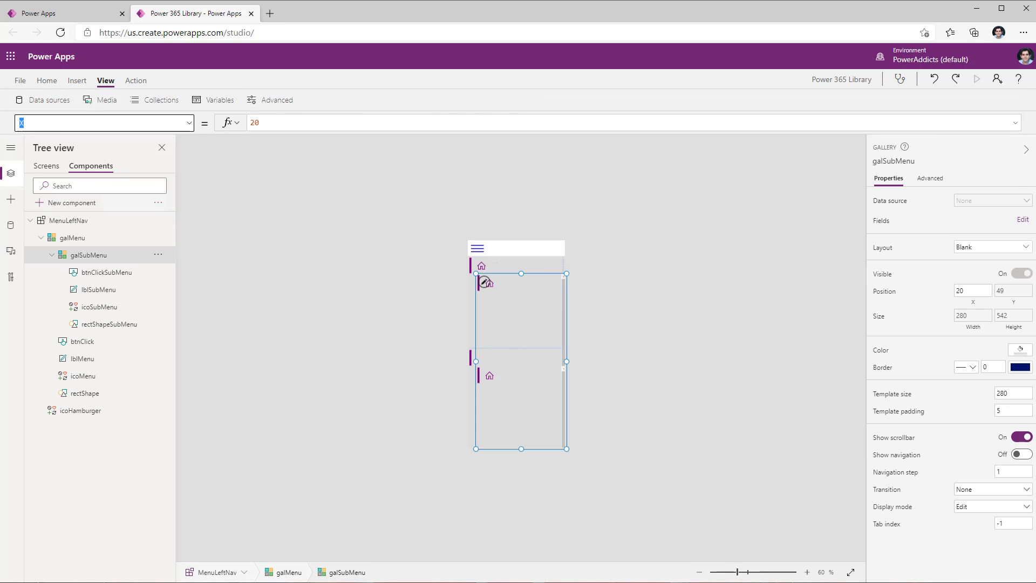
text(Items)
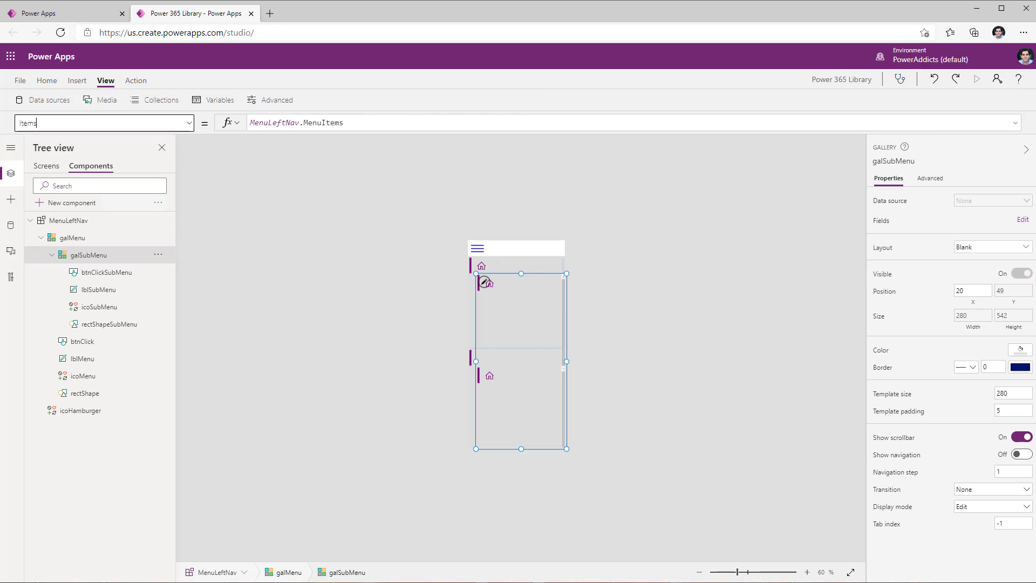
click(338, 121)
key(ctrl+a)
text(ThisItem.)
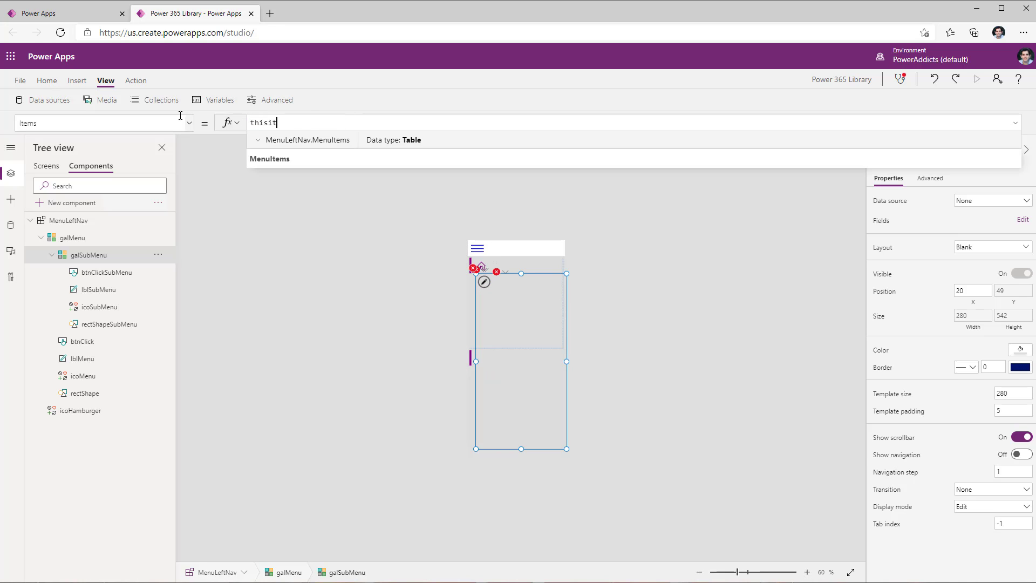
text(sub)
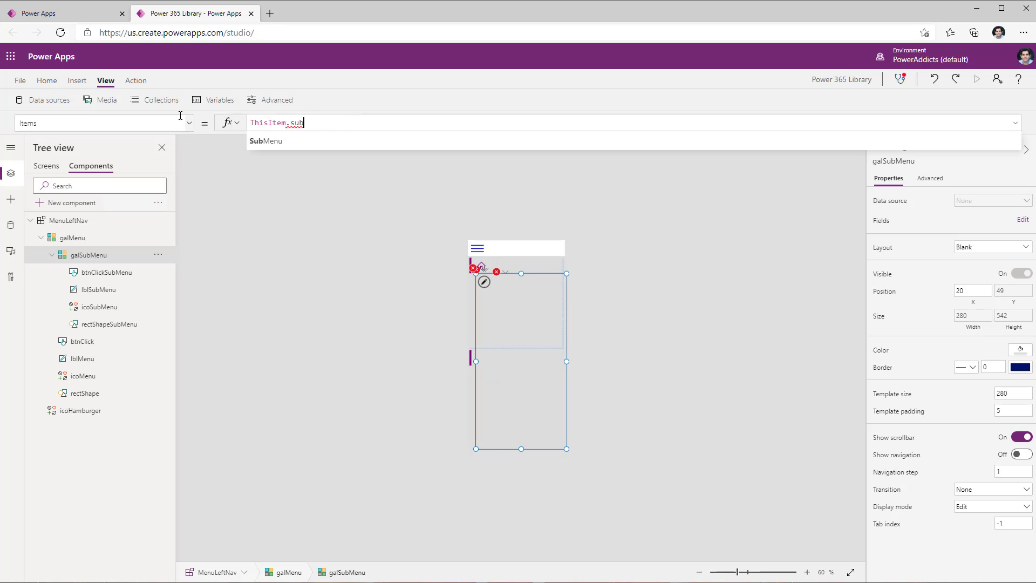
click(267, 141)
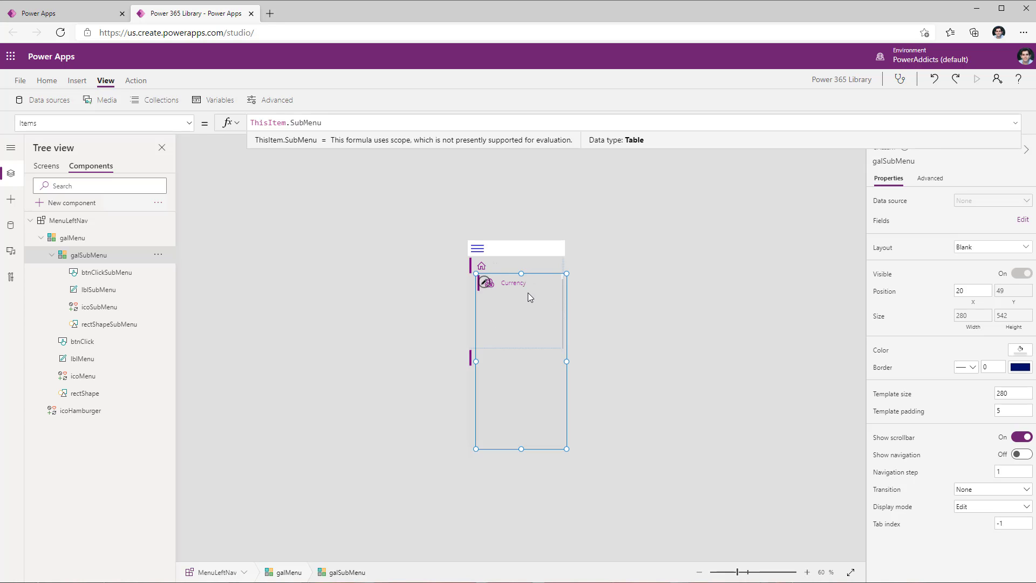
Step: Set the TemplateSize property of galSubMenu to CountRows(ThisItem.SubMenu)*50
click(82, 170)
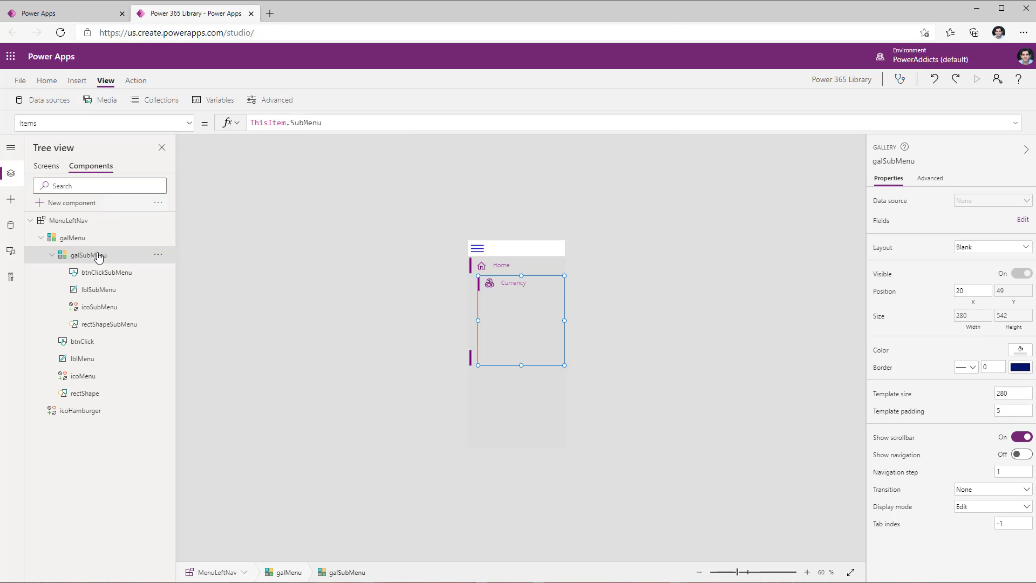
click(124, 123)
text(Templa)
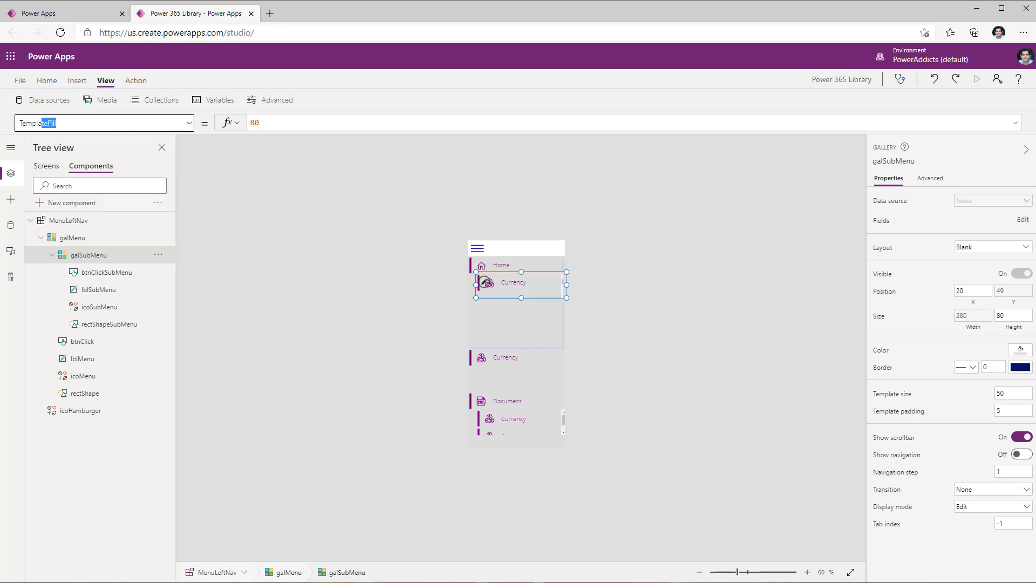
text(teSize)
key(Return)
double_click(263, 125)
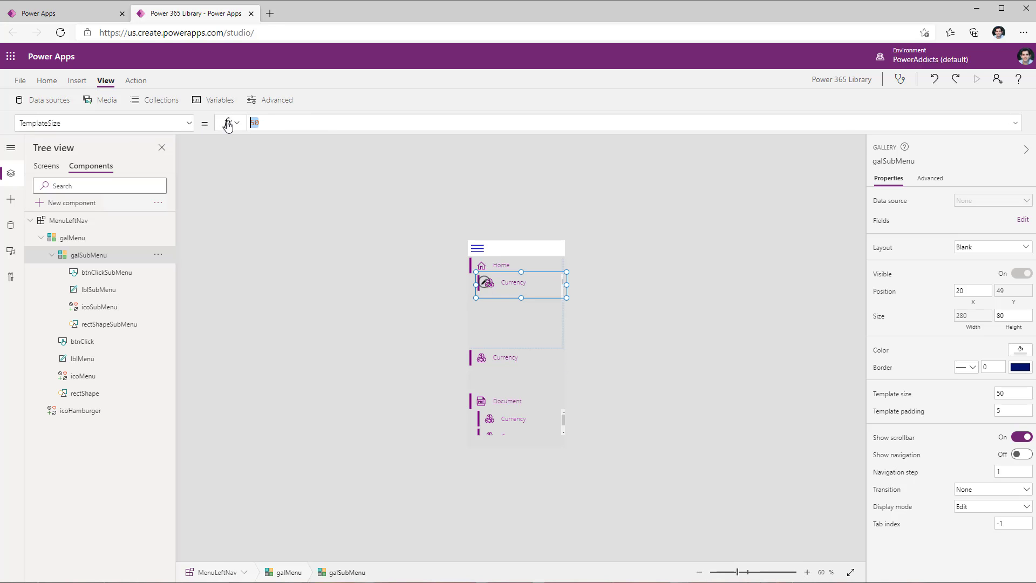
text(countrow)
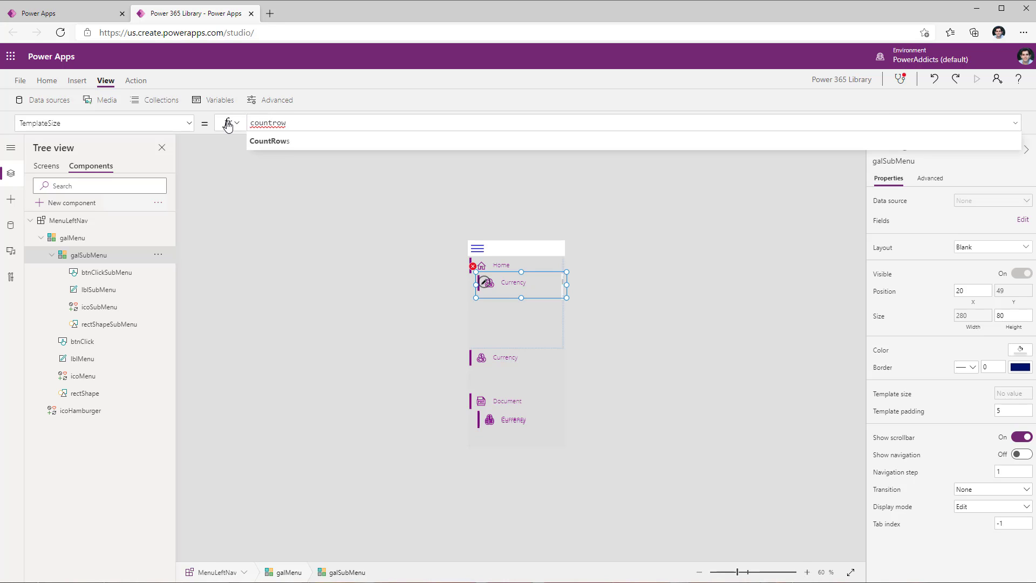
click(266, 141)
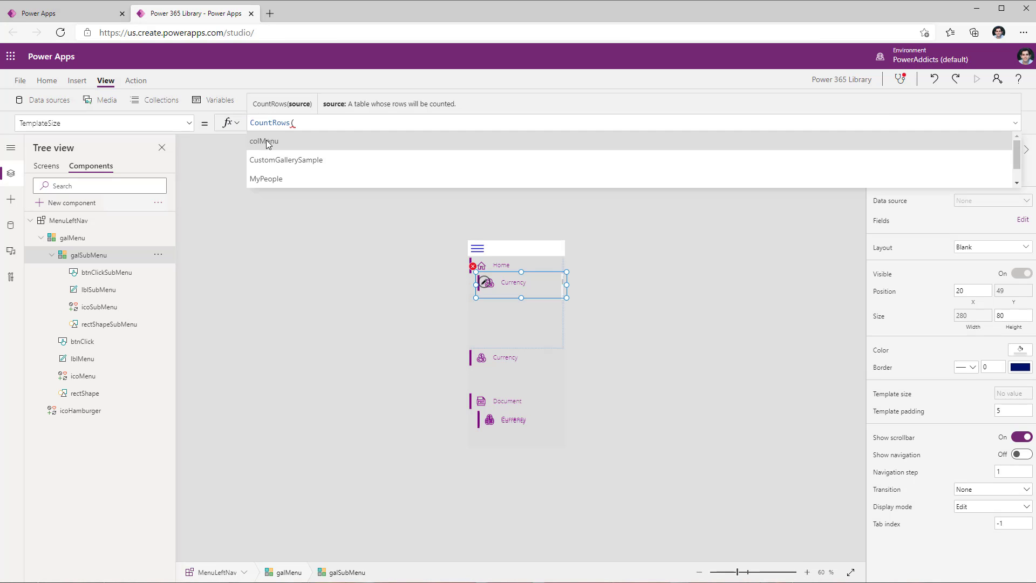
text(thisitem.si)
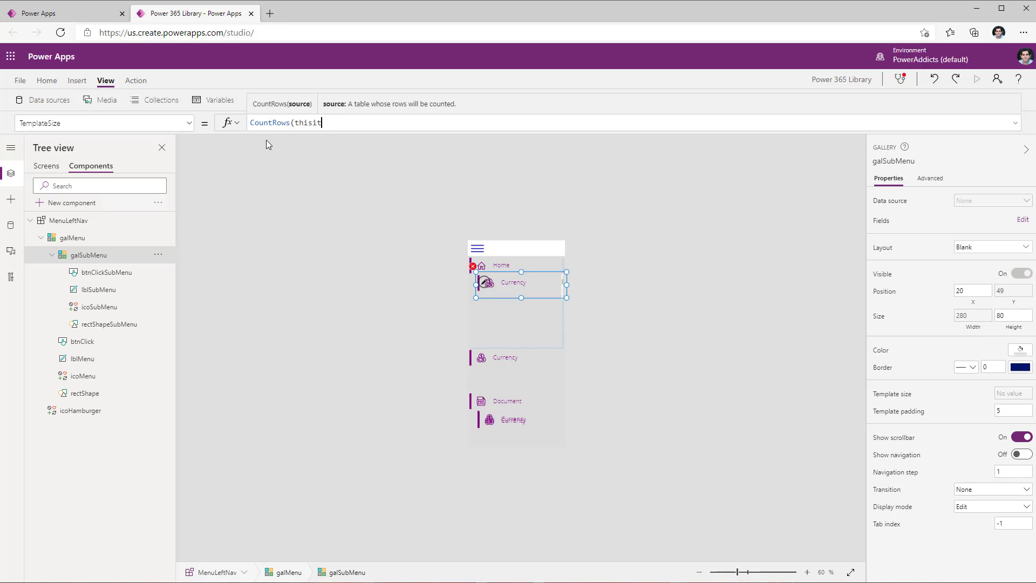
key(BackSpace)
key(BackSpace)
text(sub)
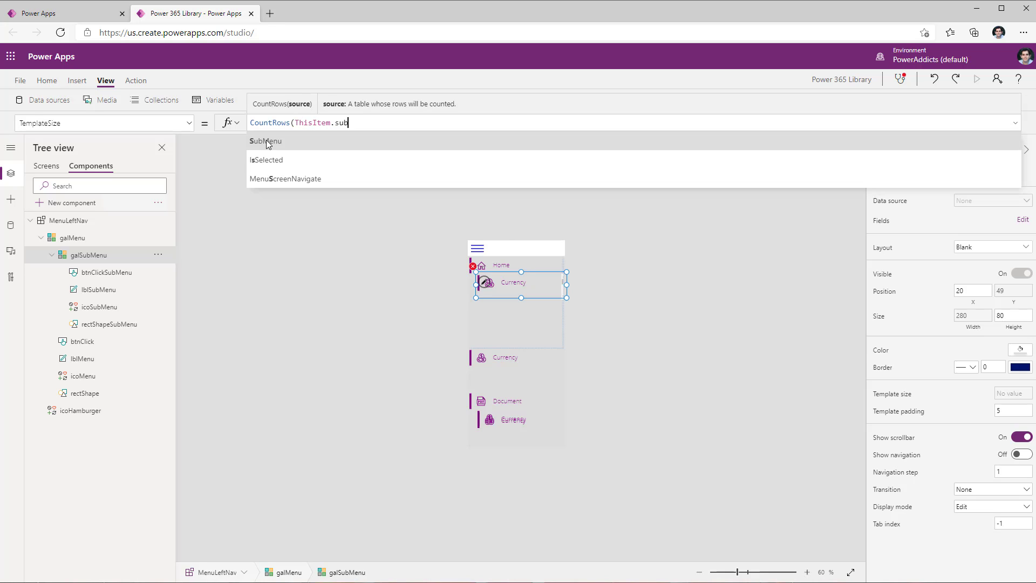
click(274, 147)
text()*5)
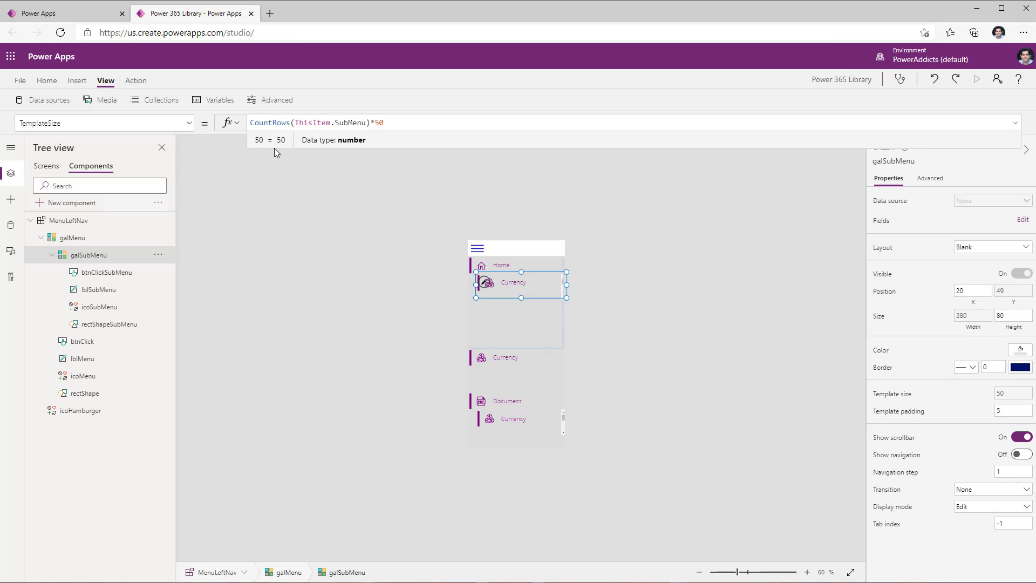
text(0)
Step: Set the Height property of galSubMenu to the same formula, CountRows(ThisItem.SubMenu)*50
key(shift+Tab)
text(height)
key(Return)
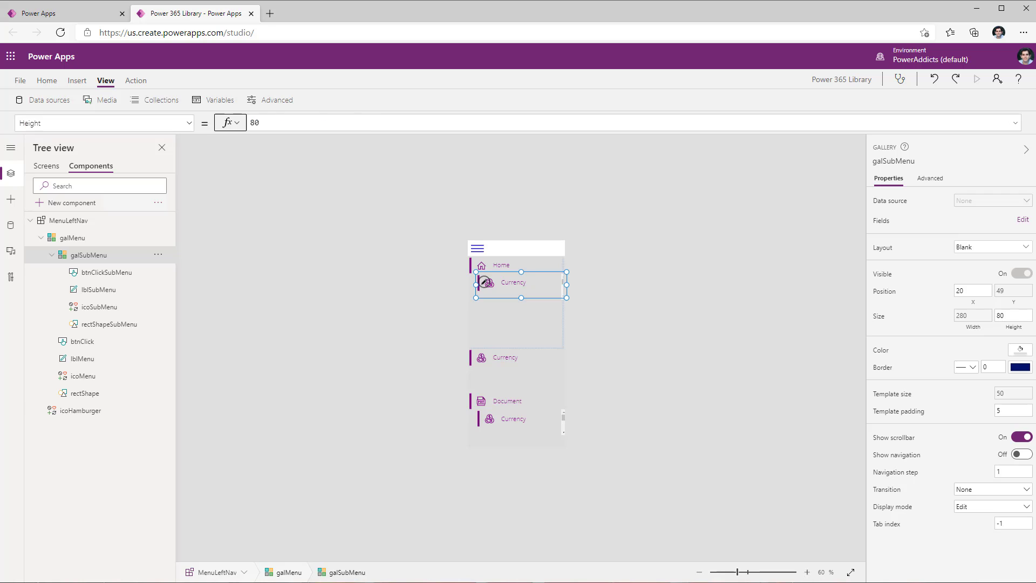
key(ctrl+a)
text(CountRows(ThisItem.SubMenu)*50)
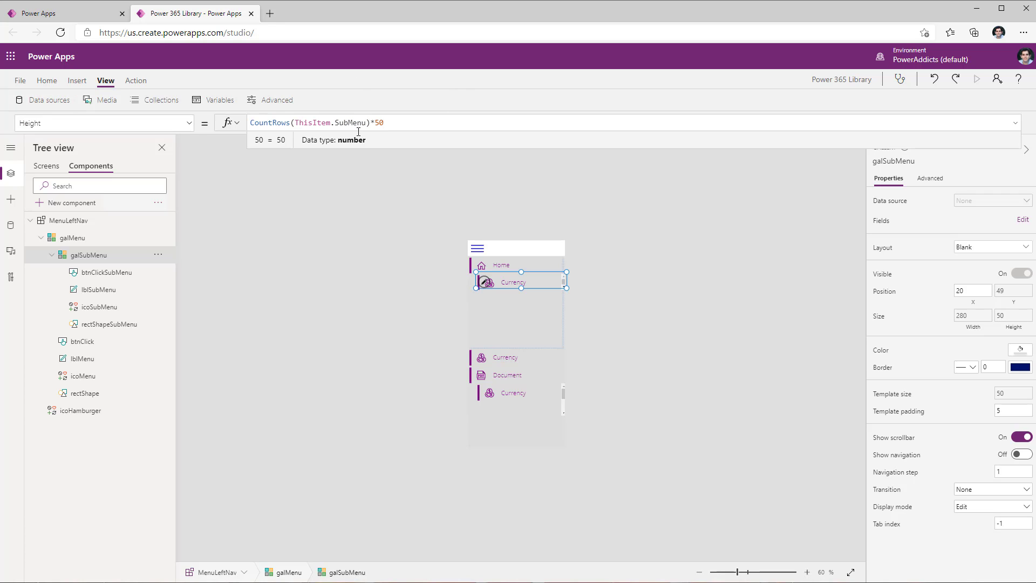
Step: Expand the navigation menu on the Home Screen and preview the app to check how the submenu items are laid out
click(46, 167)
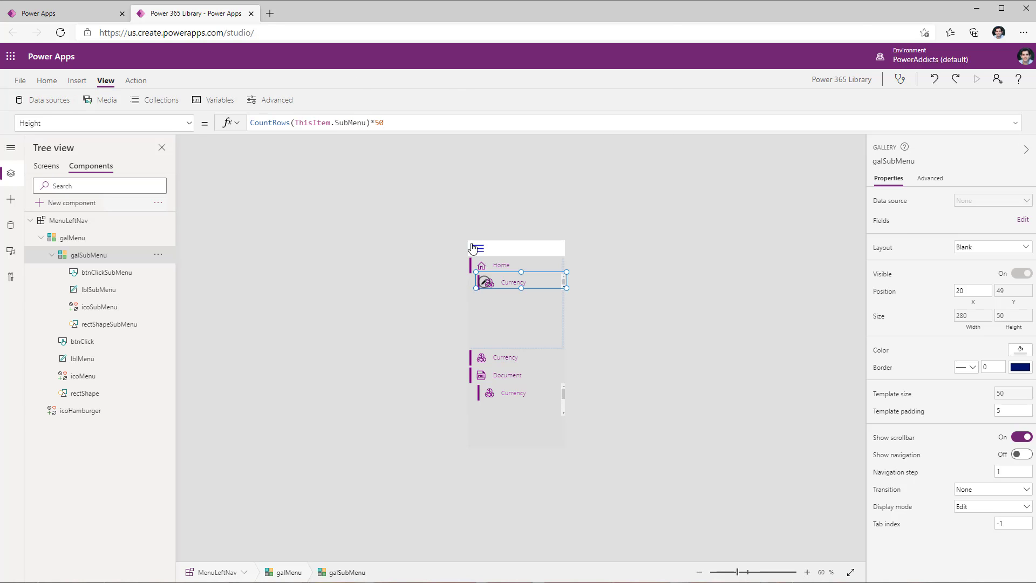
alt+click(422, 169)
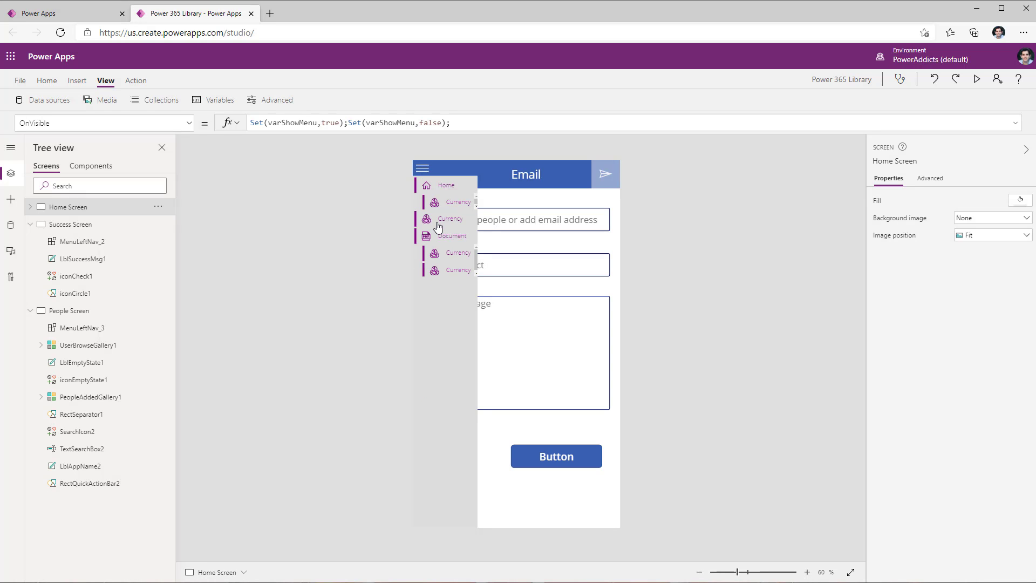
click(977, 79)
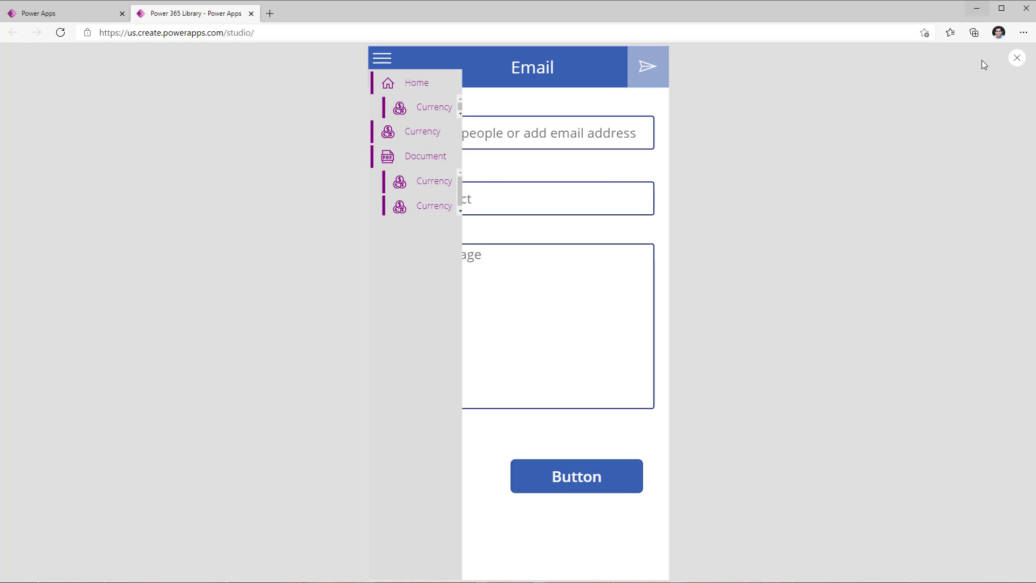
click(1016, 58)
click(358, 295)
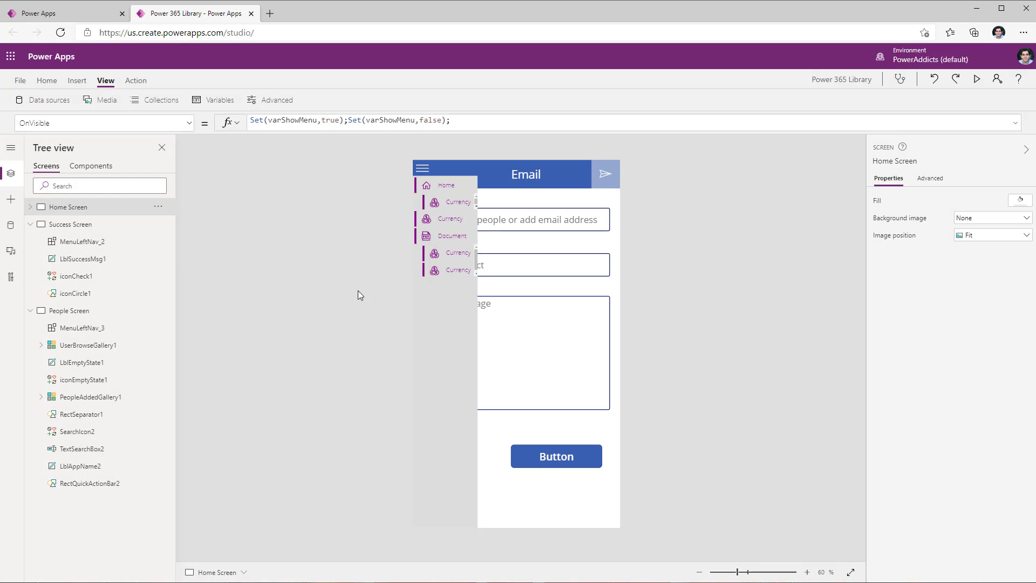
Step: Change the Height formula of galSubMenu to CountRows(ThisItem.SubMenu)*55 and copy it
click(92, 167)
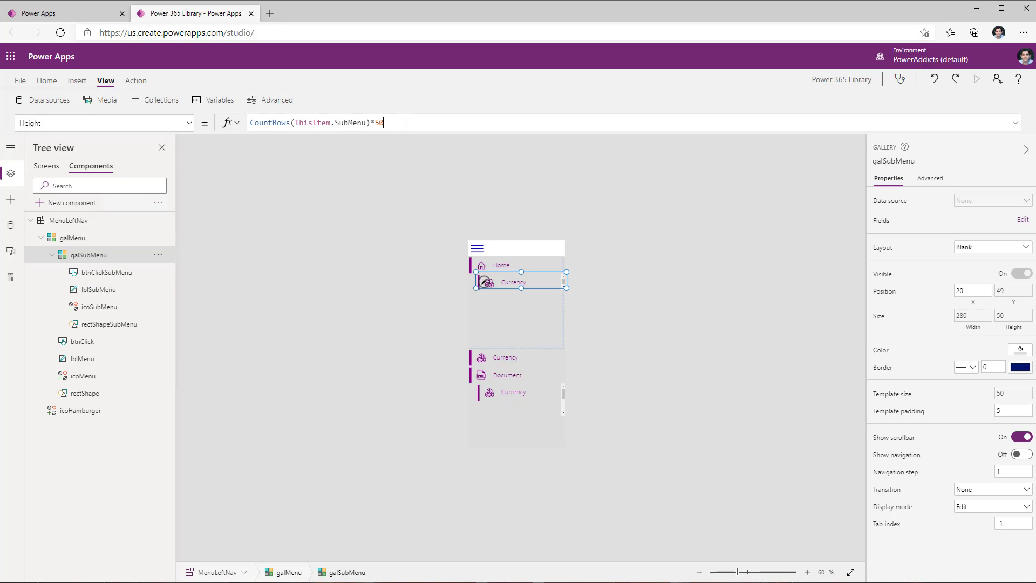
key(BackSpace)
text(5)
drag(406, 124, 169, 158)
key(ctrl+c)
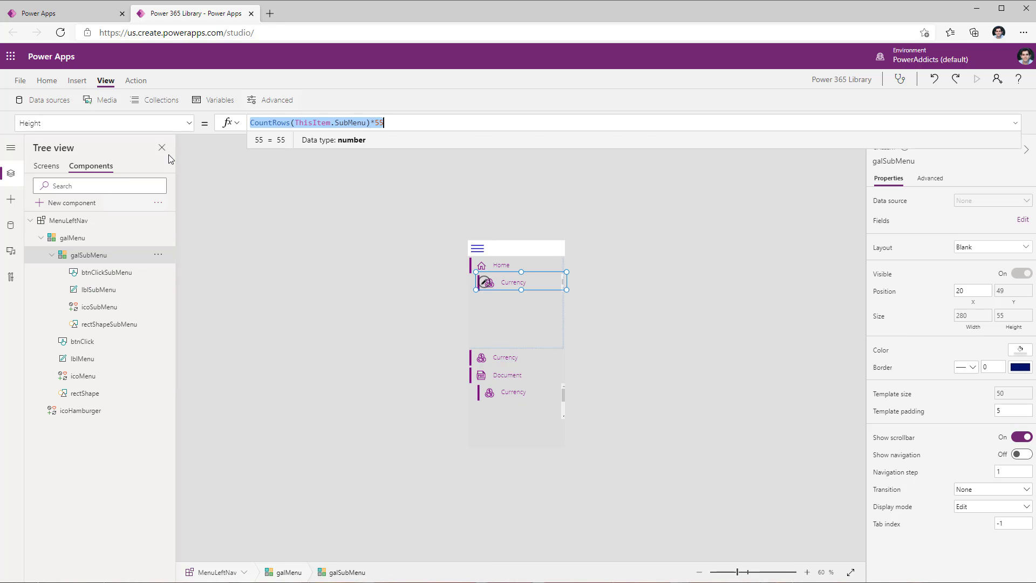
Step: Replace the TemplateSize formula of galSubMenu with the copied CountRows(ThisItem.SubMenu)*55
click(99, 123)
text(TemplateSize)
key(Return)
click(457, 125)
key(ctrl+a)
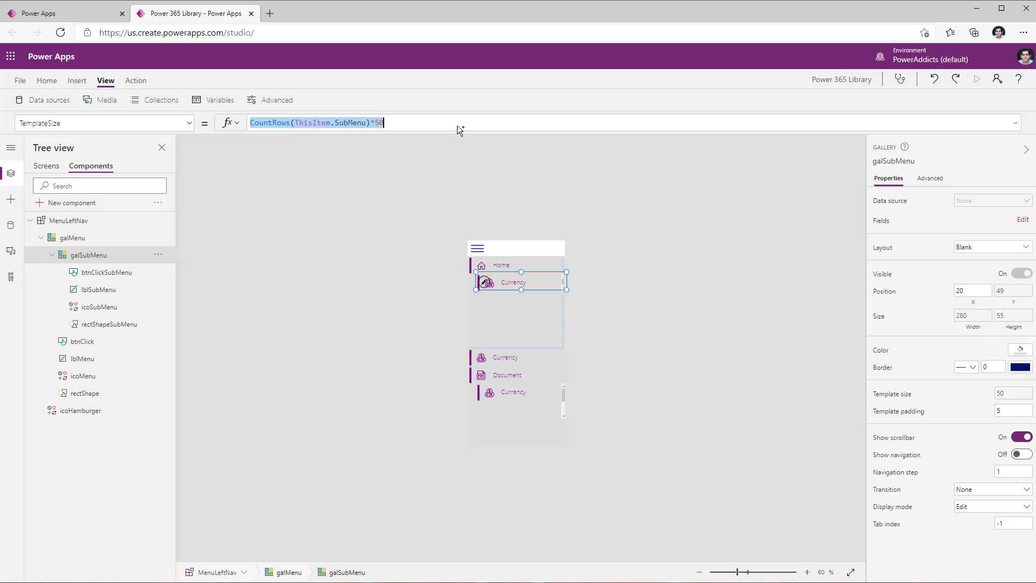
key(ctrl+v)
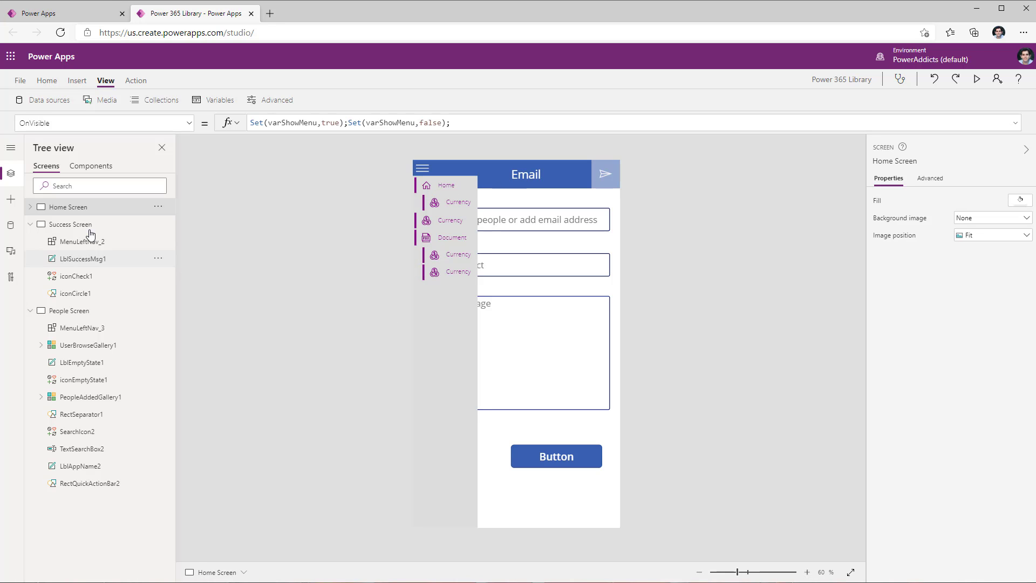
Step: Add an empty SubMenu:Table() field after MenuID in the Home record of the colMenu formula in Button2's OnSelect
click(535, 448)
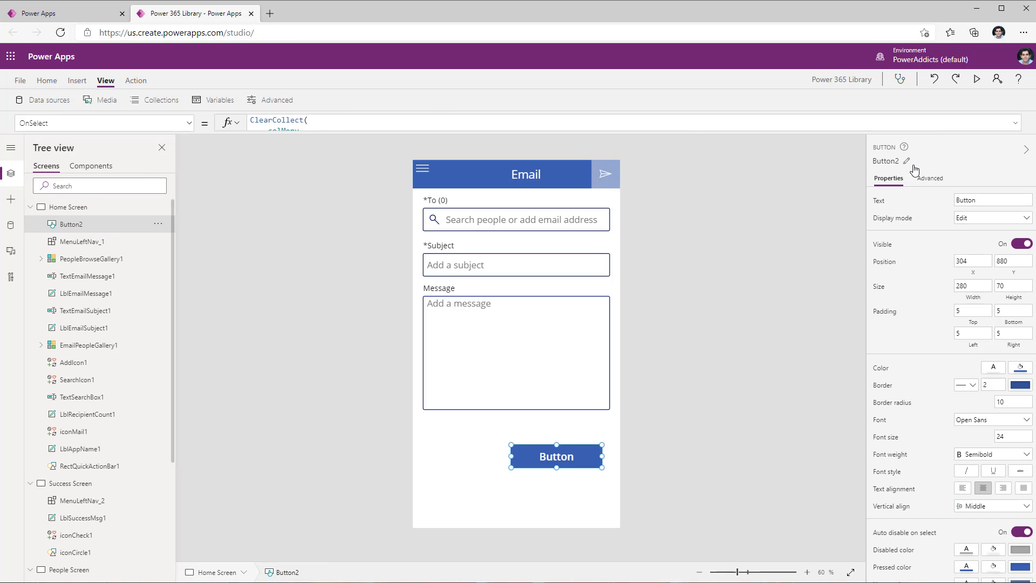
click(1014, 124)
click(307, 183)
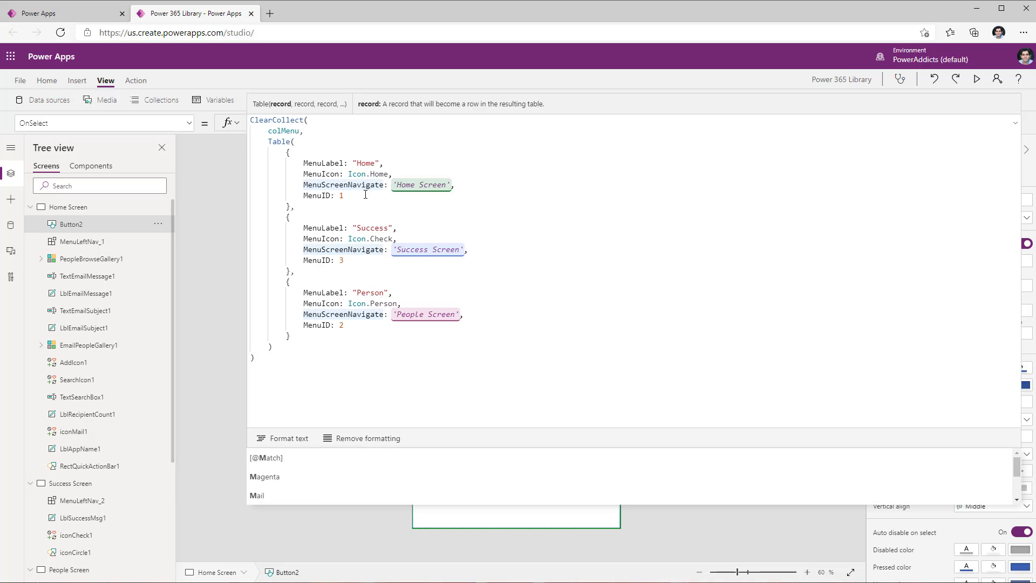
click(365, 195)
text(,)
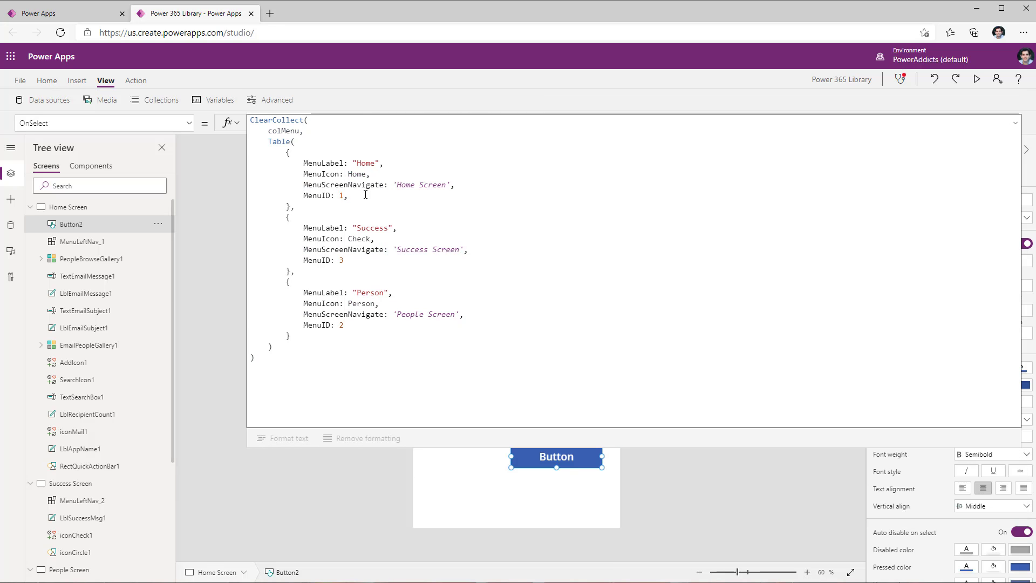
text(SubMenu)
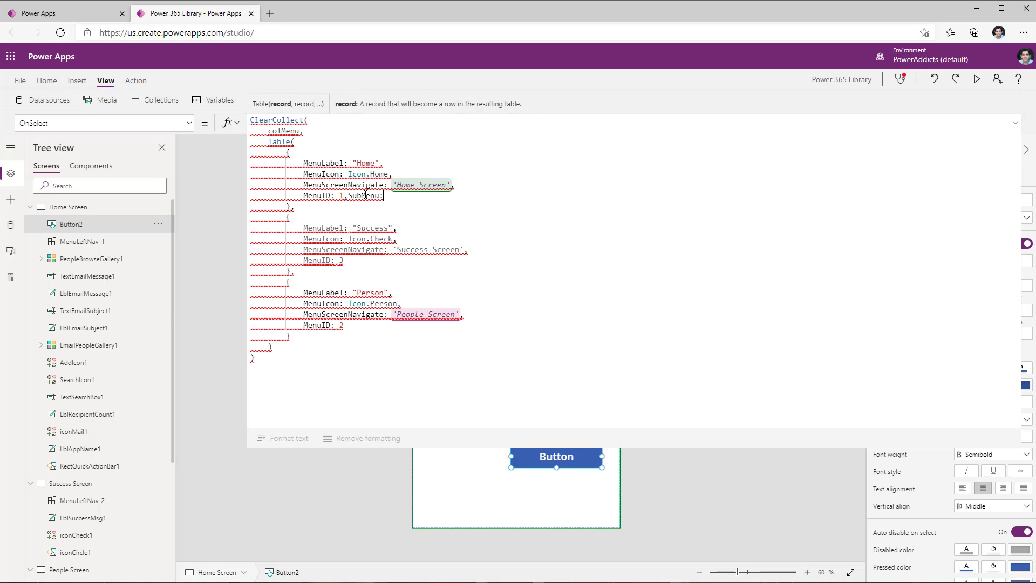
text(:Table())
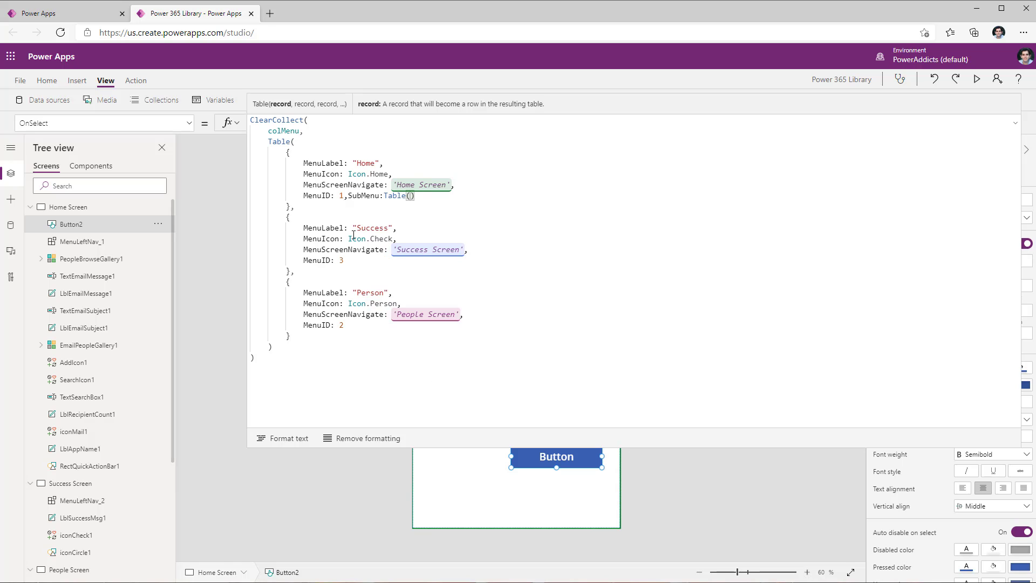
Step: Copy the SubMenu:Table() field into the Success and Person records and run Button2 to rebuild colMenu
drag(344, 197, 416, 197)
key(ctrl+c)
click(360, 260)
key(ctrl+v)
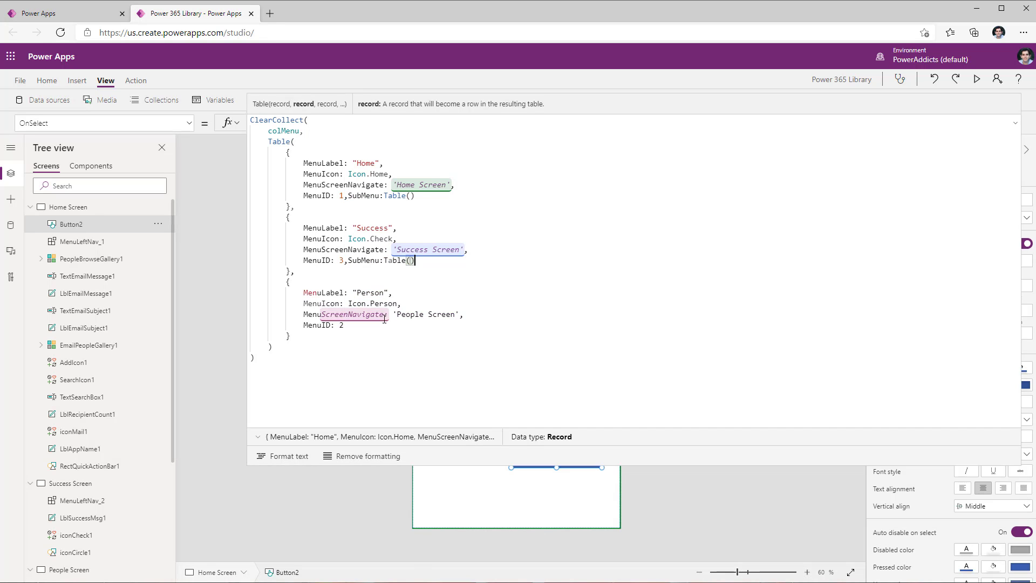
click(378, 323)
key(ctrl+v)
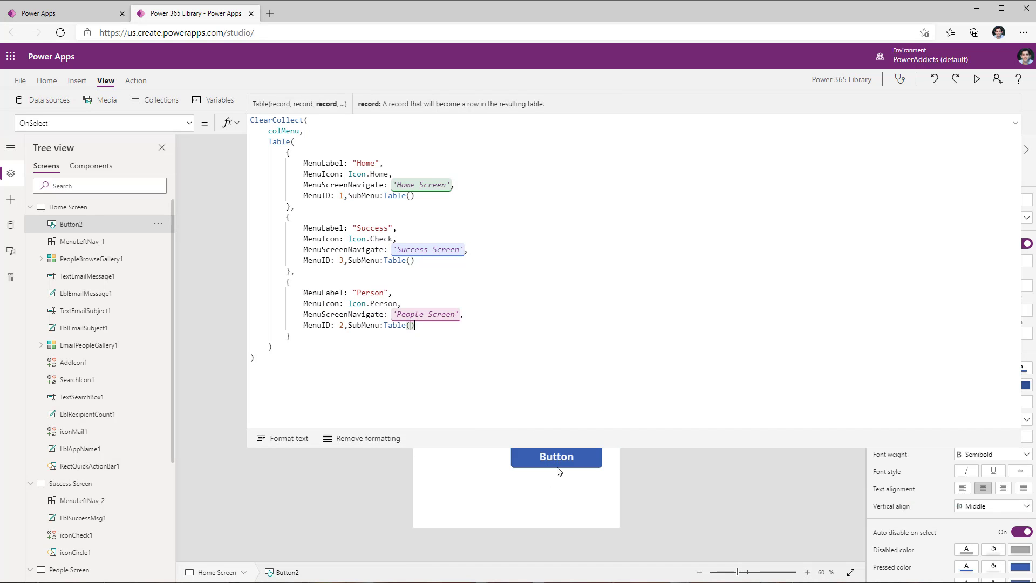
alt+click(556, 460)
Step: Collapse the formula editor and set the MenuItems property of MenuLeftNav_1 on the Home Screen to colMenu
click(287, 133)
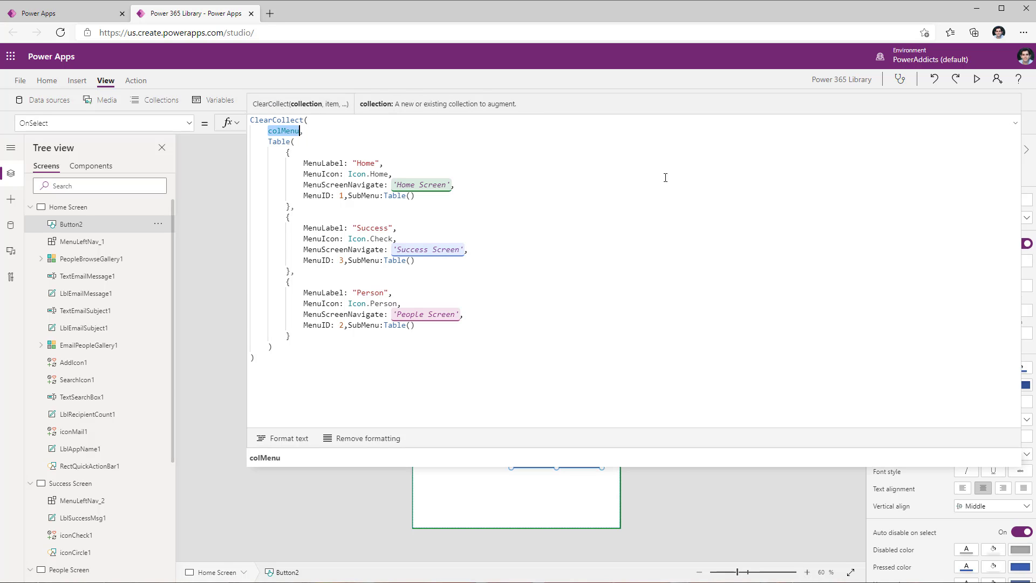
click(1015, 124)
click(430, 453)
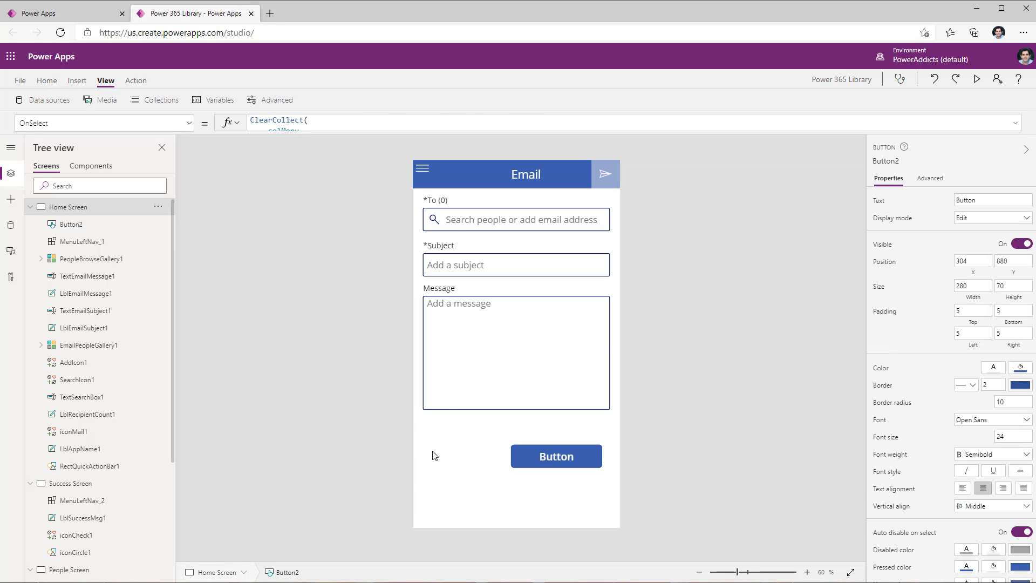
click(419, 167)
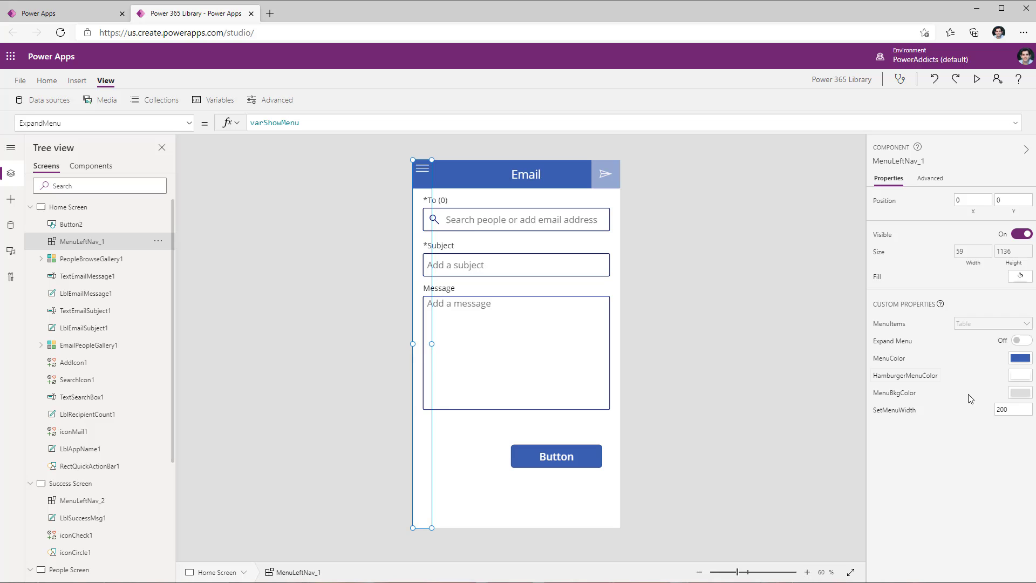
click(896, 327)
click(296, 118)
text(colMenu)
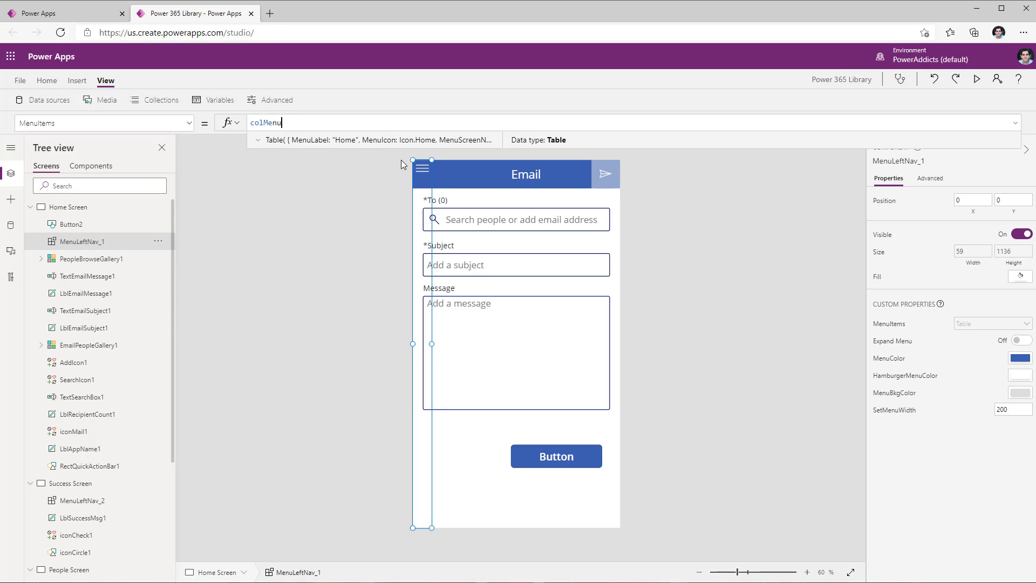
Step: Preview the app, test the menu's navigation to Success, Person and Home, and close the preview
click(979, 79)
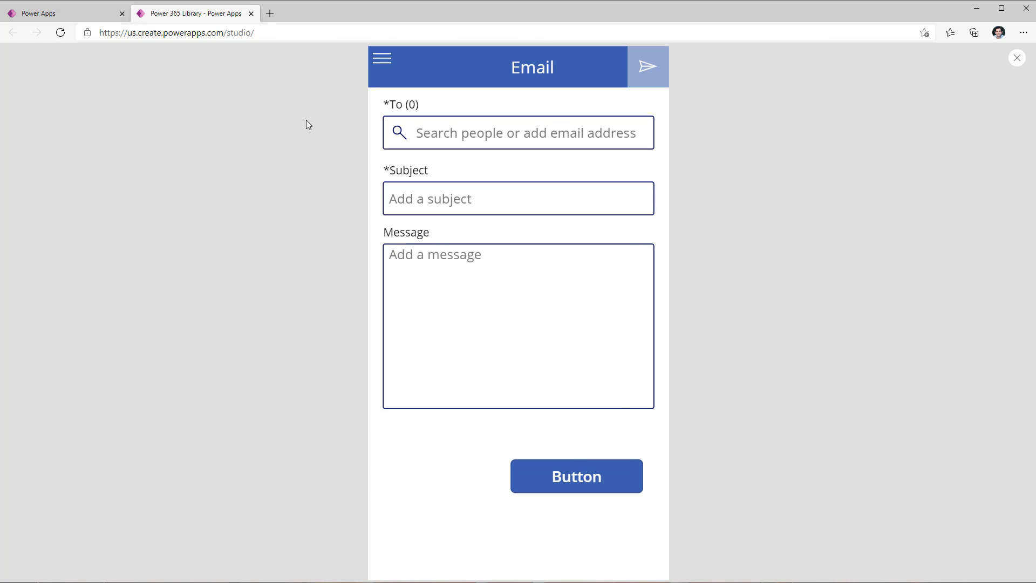
click(382, 58)
click(393, 113)
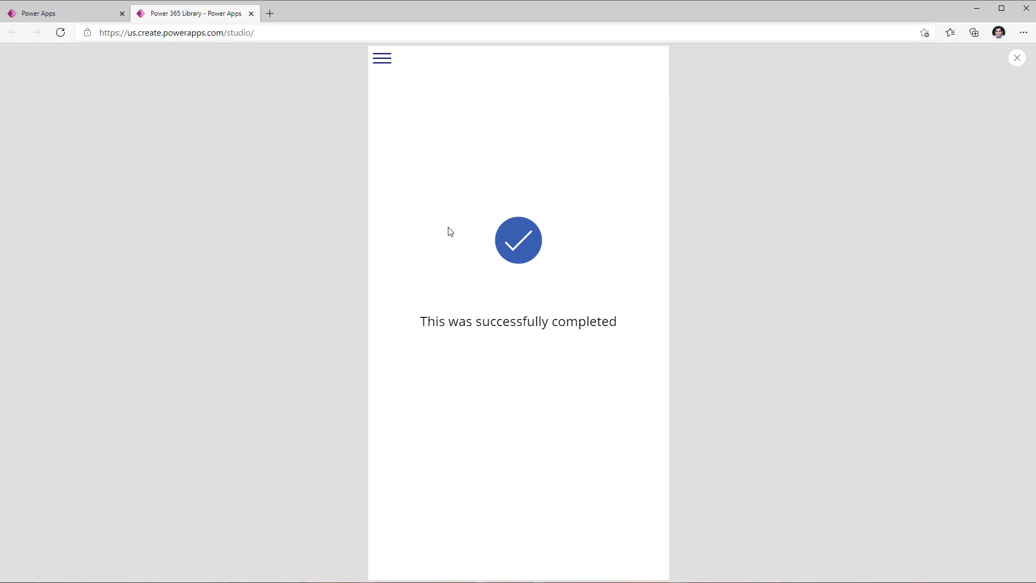
click(383, 59)
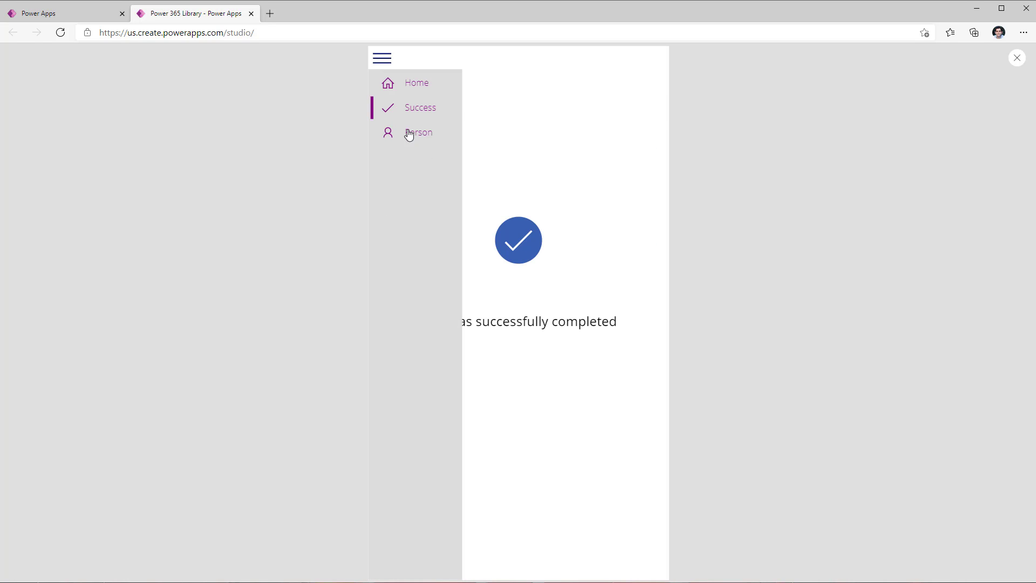
click(408, 135)
click(403, 85)
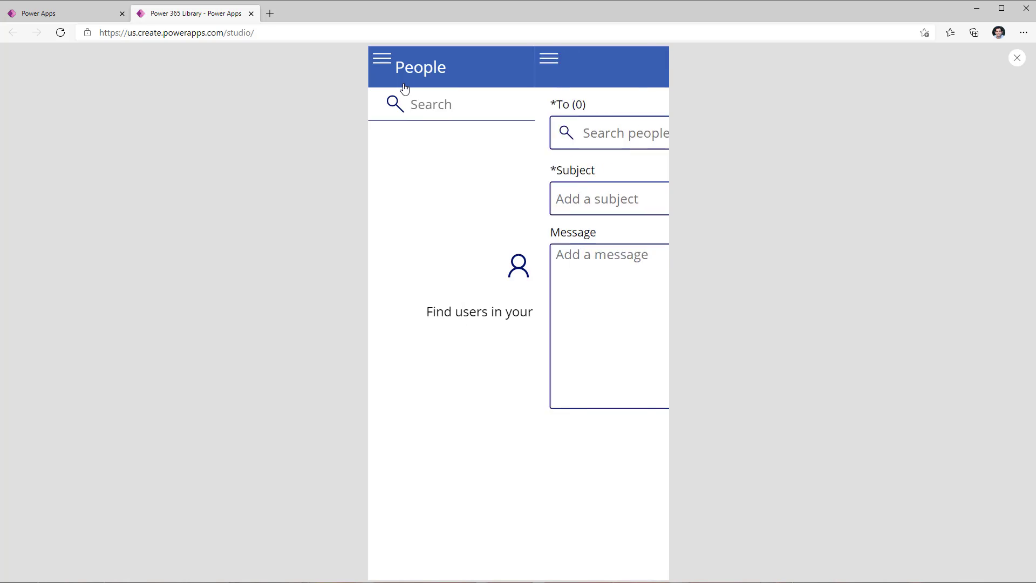
click(1017, 58)
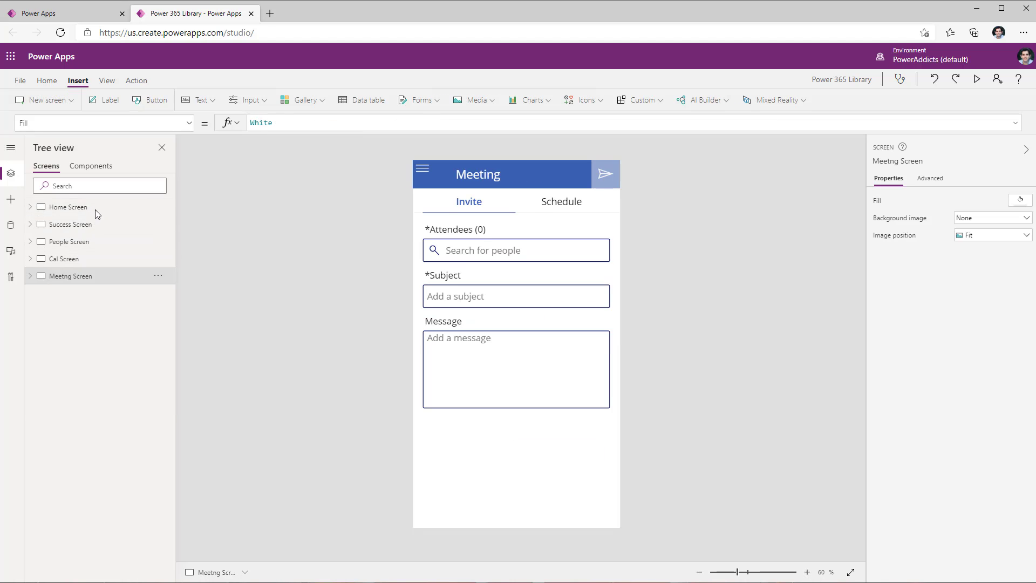
Step: In the OnSelect formula of the Home Screen's Button2, change the Success record's MenuLabel to "People" and its MenuIcon to Icon.Person
click(95, 210)
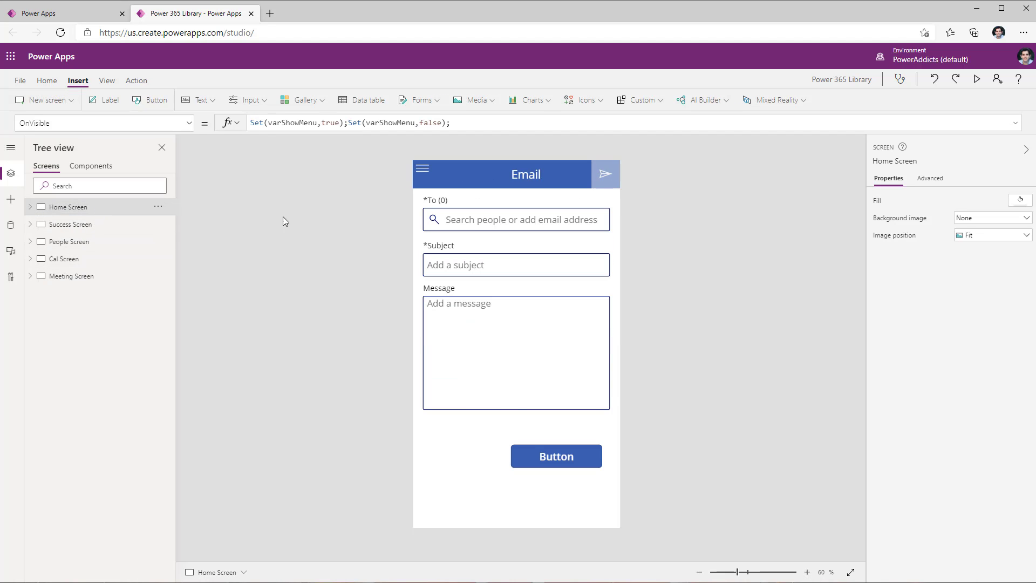
click(556, 455)
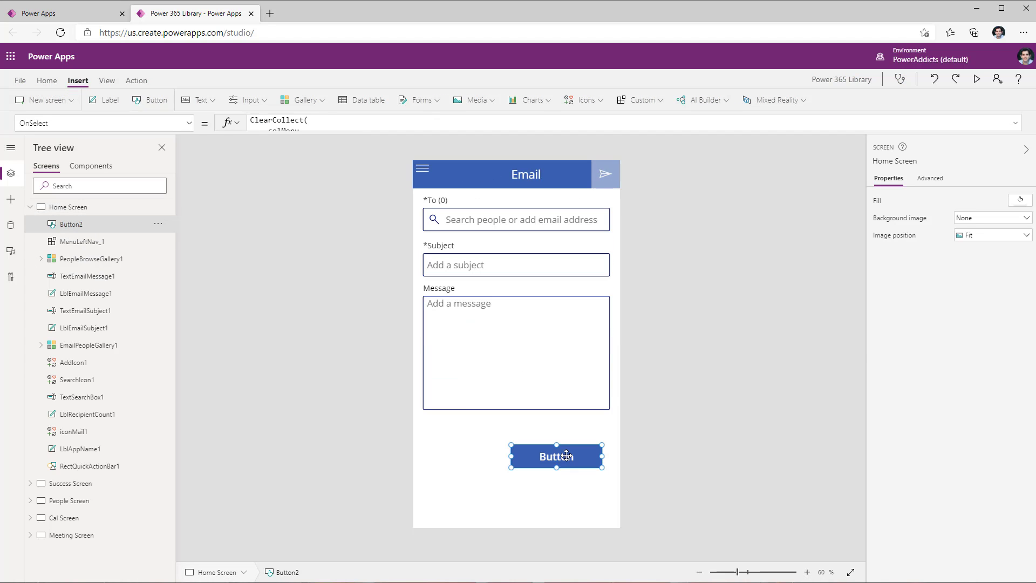
click(1004, 126)
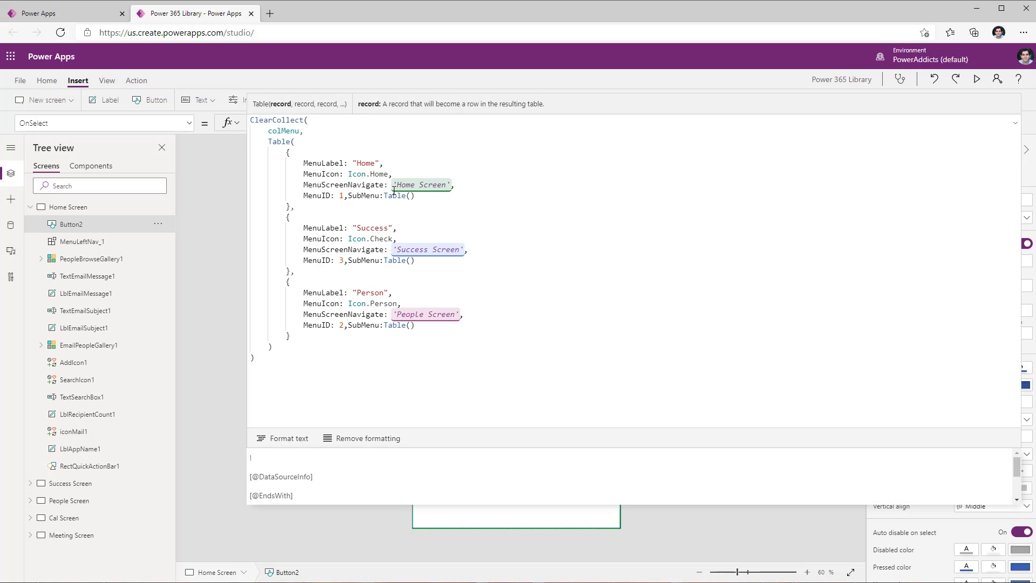
click(31, 207)
double_click(372, 227)
text(People)
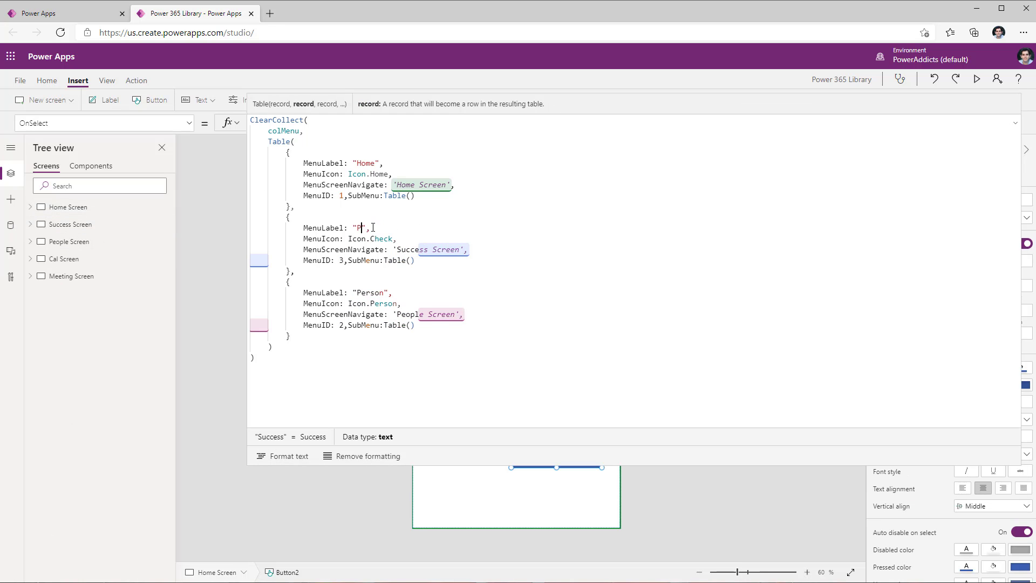
double_click(381, 238)
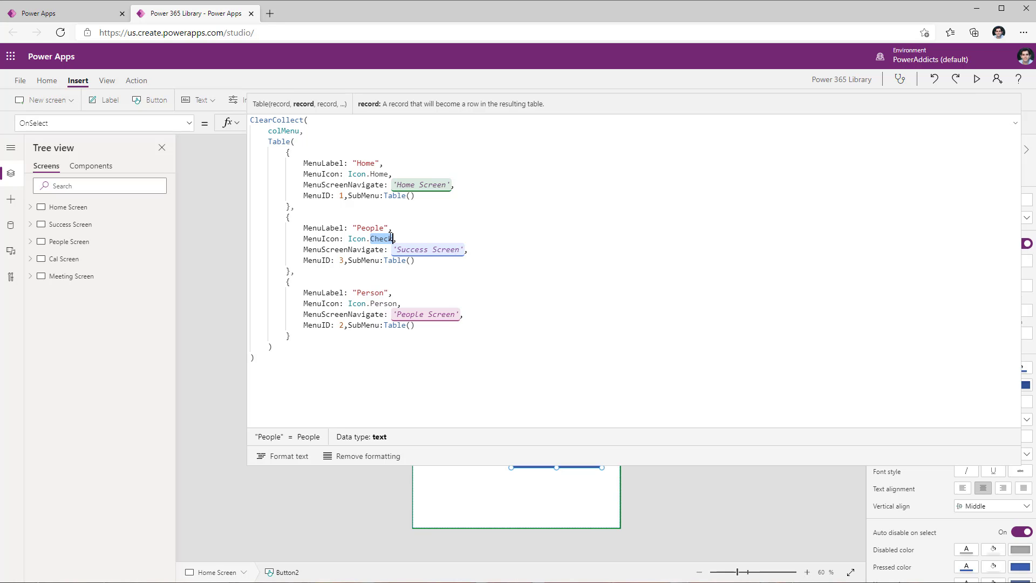
text(pers)
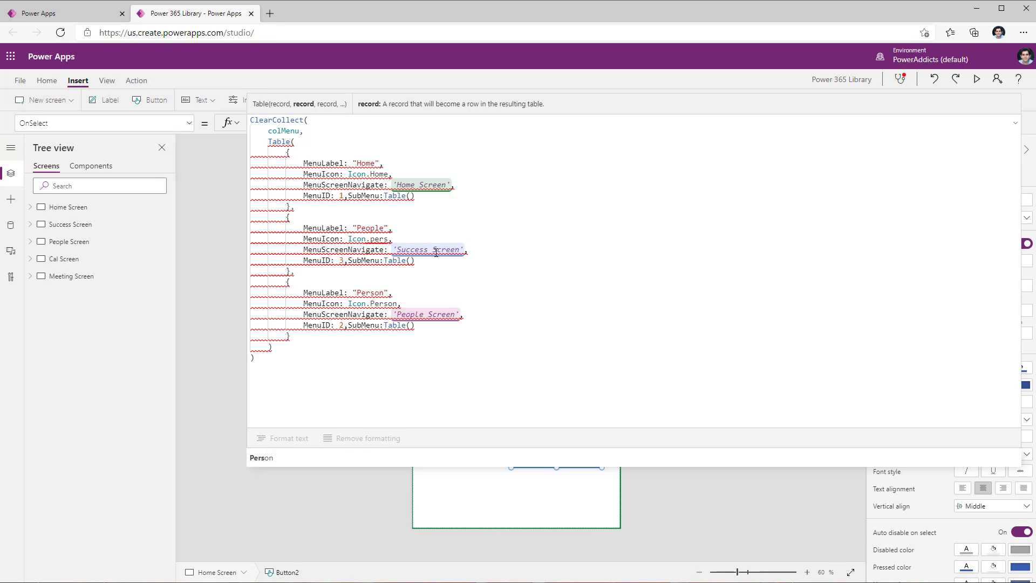
click(294, 457)
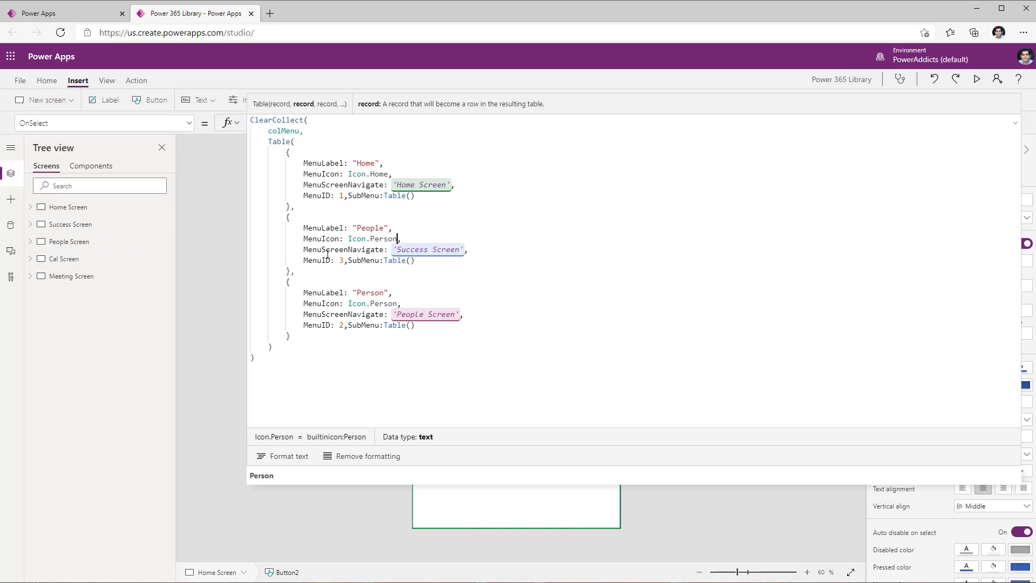
Step: Copy the Person record's fields through MenuID into the People record's SubMenu table as a nested record
drag(286, 289, 344, 324)
key(ctrl+c)
click(410, 260)
key(ctrl+v)
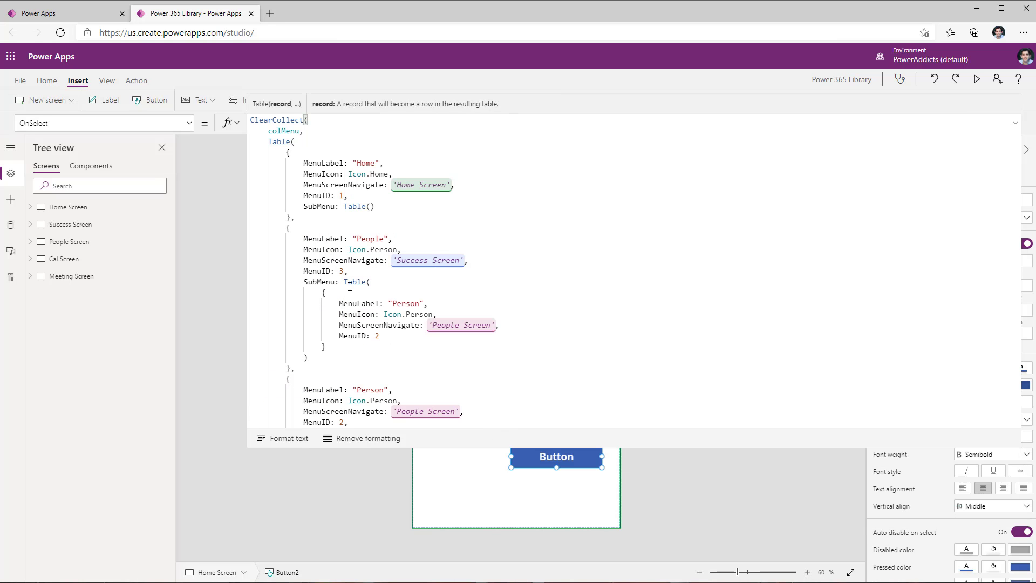
Step: Set the nested record's MenuLabel to "Success", MenuIcon to Icon.Check and MenuScreenNavigate to 'Success Screen'
double_click(403, 302)
text(Success)
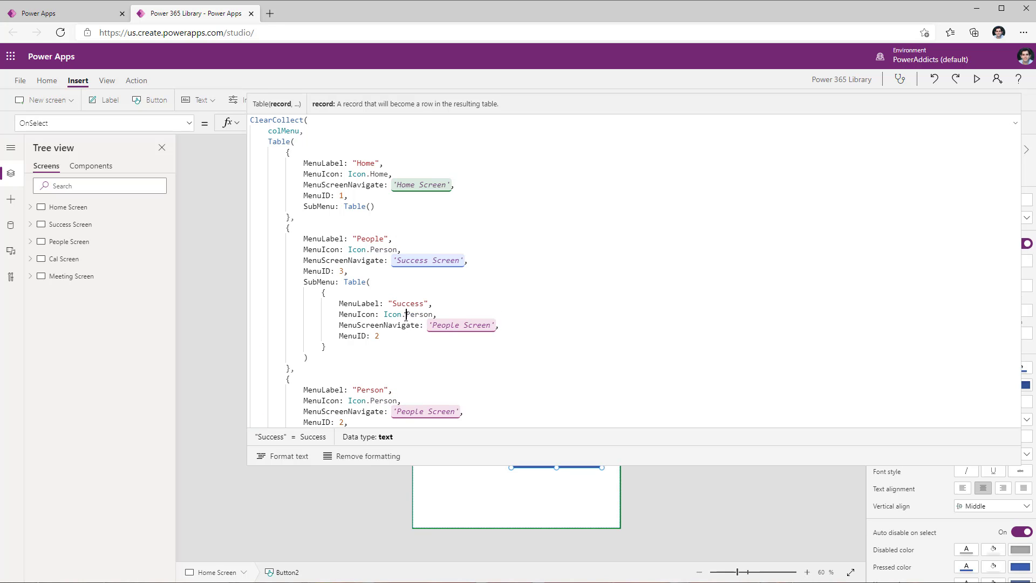
double_click(407, 315)
text(Check)
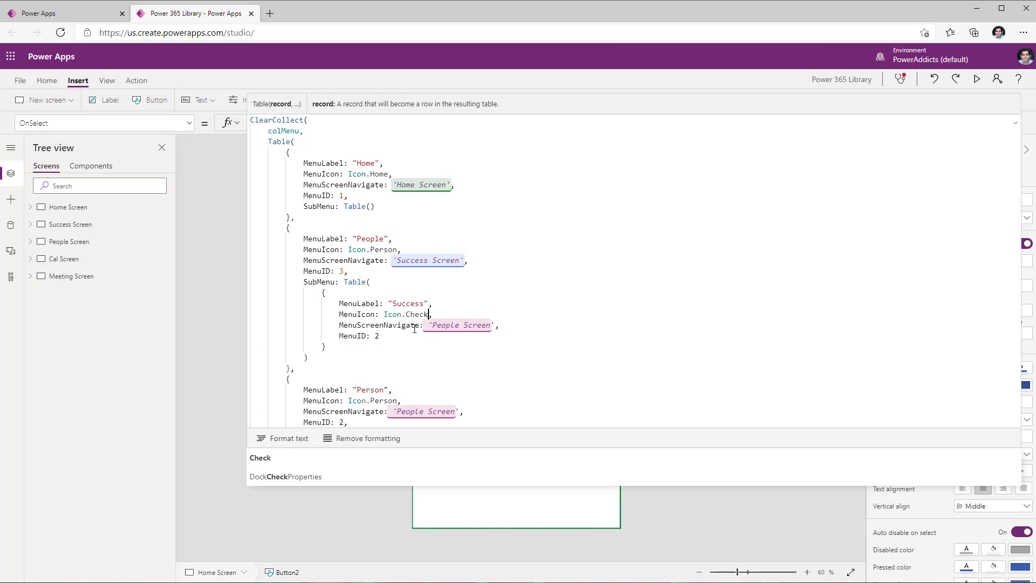
double_click(435, 324)
text(S)
text(uccess)
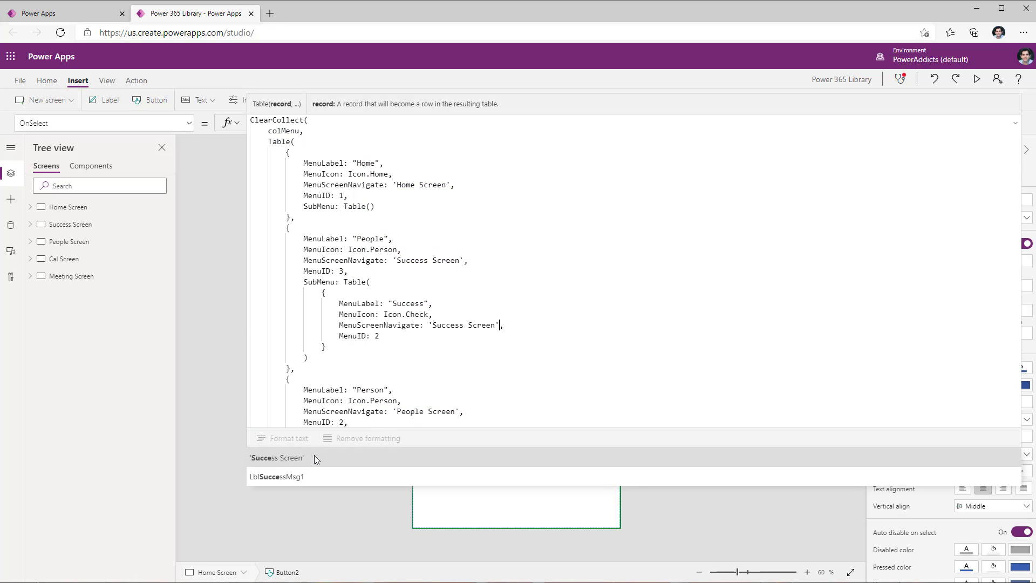
click(314, 455)
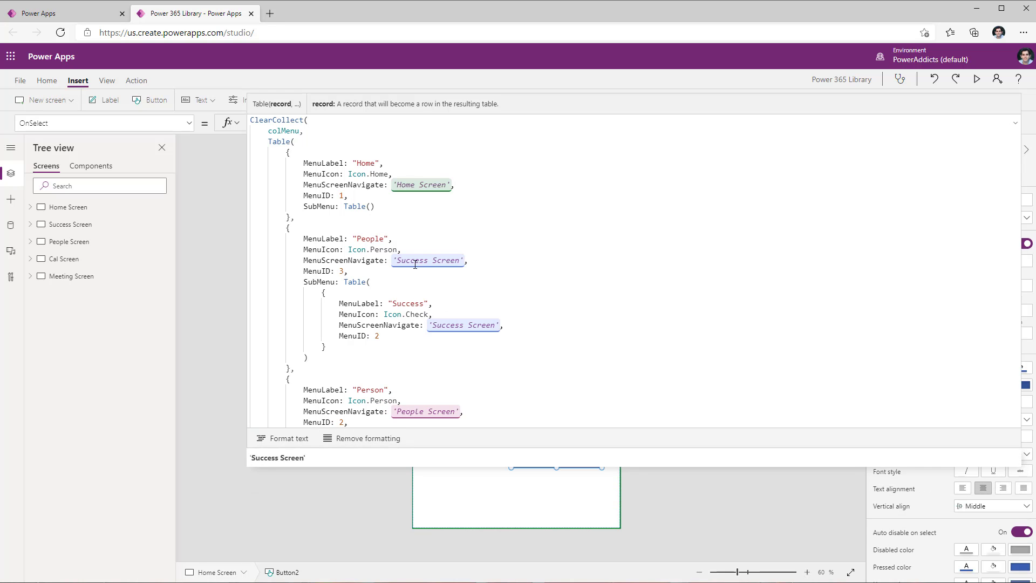
Step: Point the People record's MenuScreenNavigate to 'People Screen' and duplicate the nested Success record within its SubMenu table
double_click(365, 163)
drag(302, 206, 374, 206)
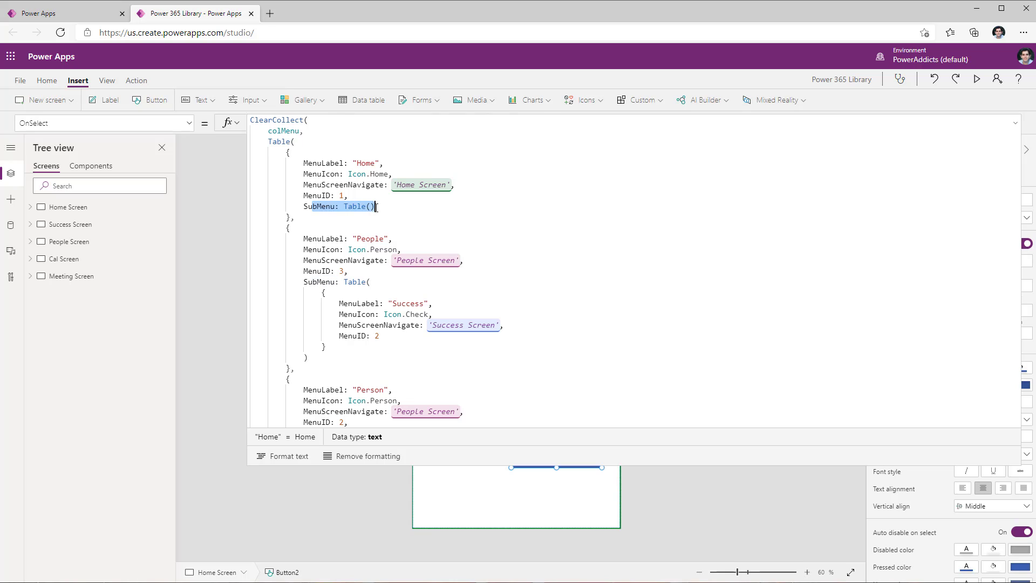
click(385, 229)
double_click(408, 304)
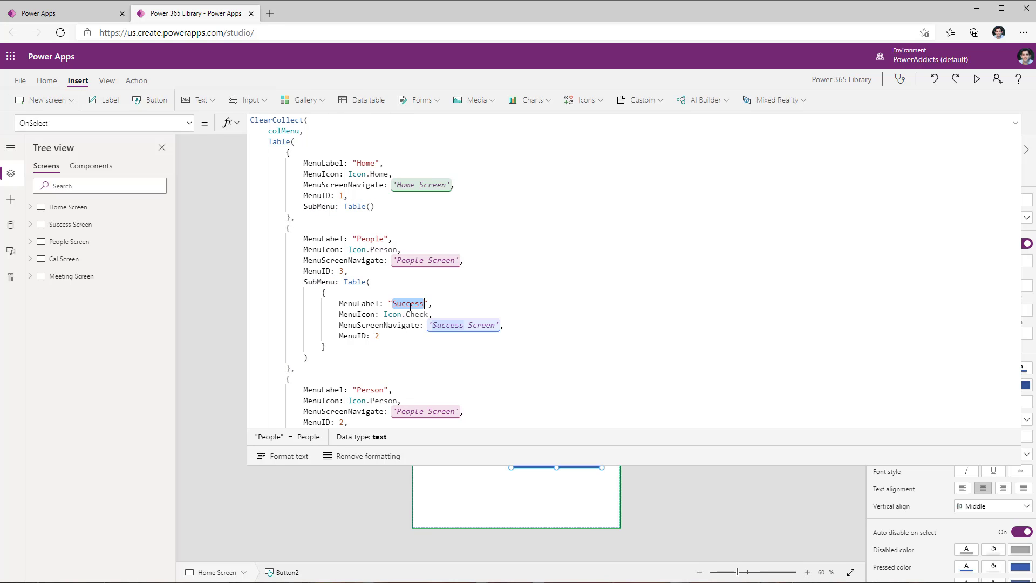
scroll(381, 301, down, 1)
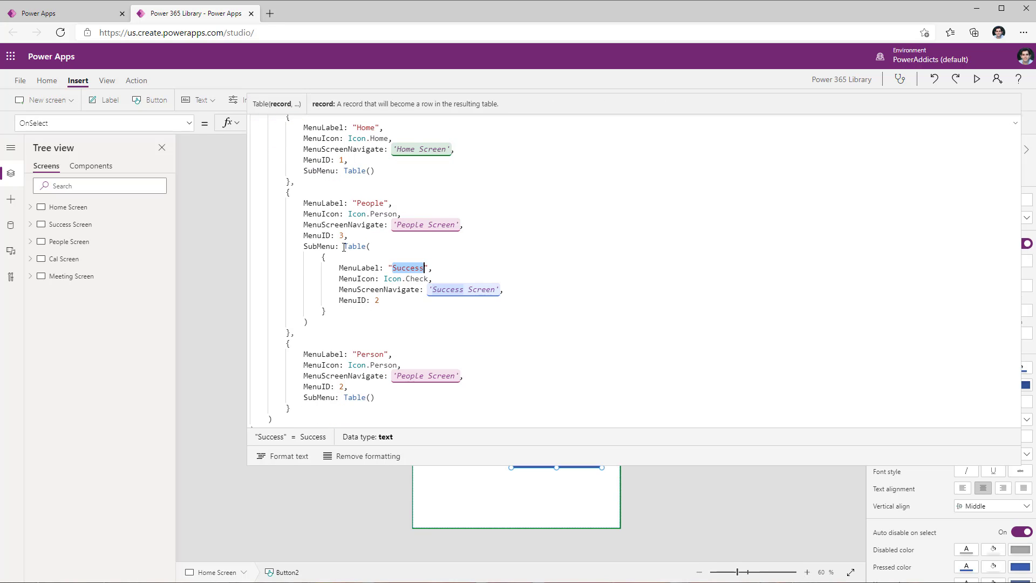
drag(322, 257, 348, 311)
click(343, 312)
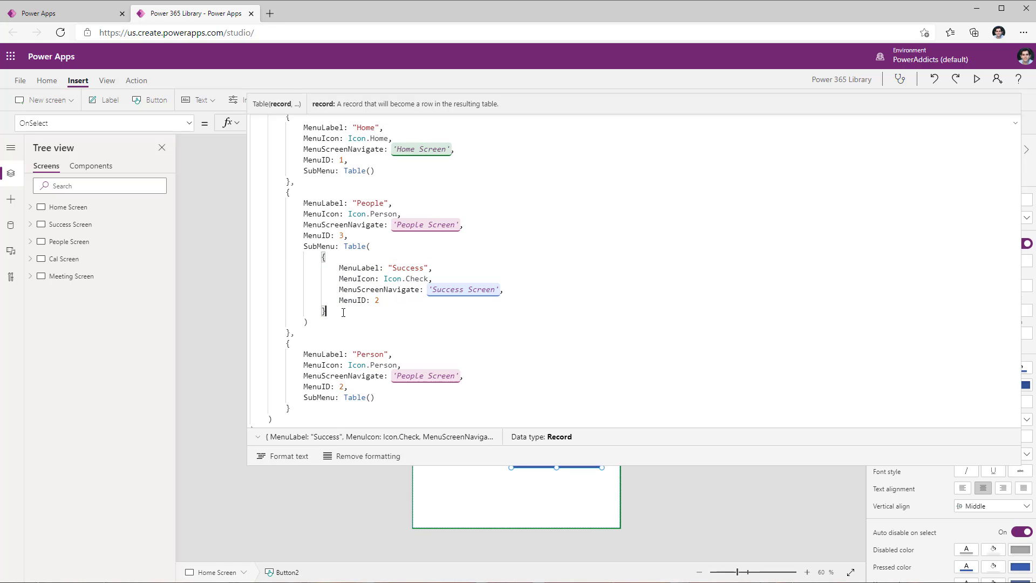
text(,)
key(ctrl+v)
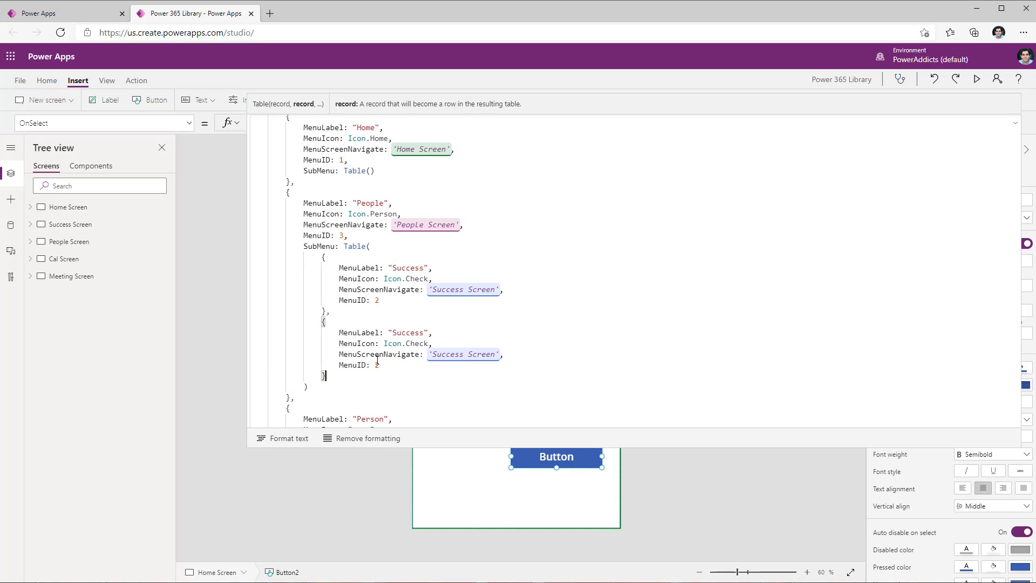
Step: Set the first nested record's MenuID to 1 and give the second one 'Cal Screen' as MenuScreenNavigate and Icon.CalendarBlank as MenuIcon
click(384, 305)
key(BackSpace)
text(1)
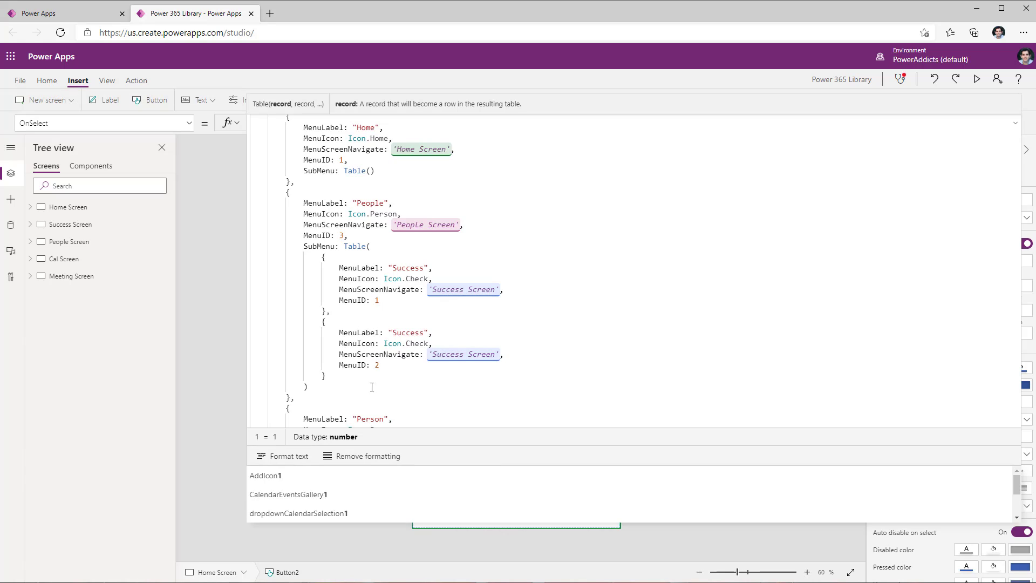
double_click(446, 353)
text(Cal)
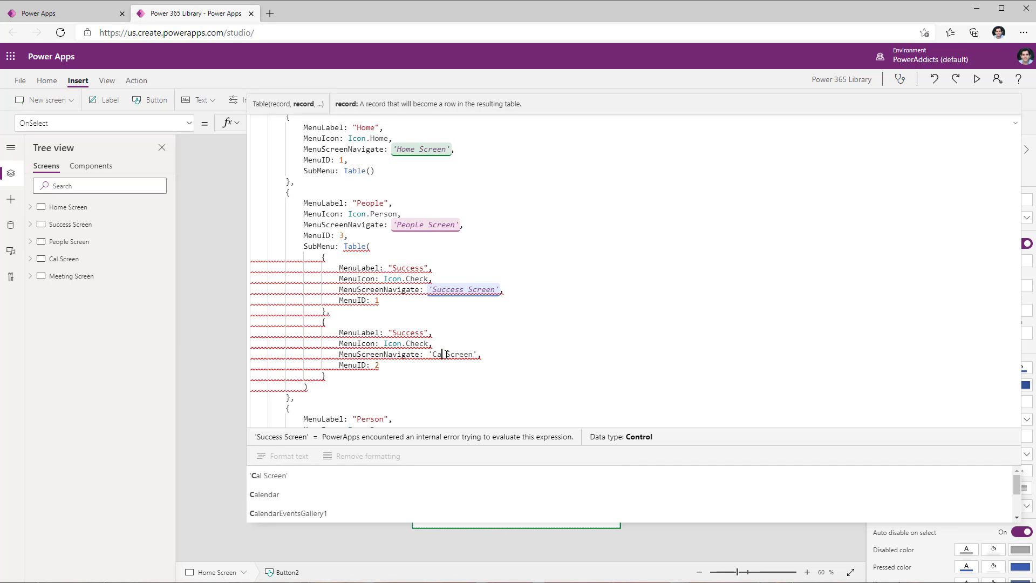
text(alen)
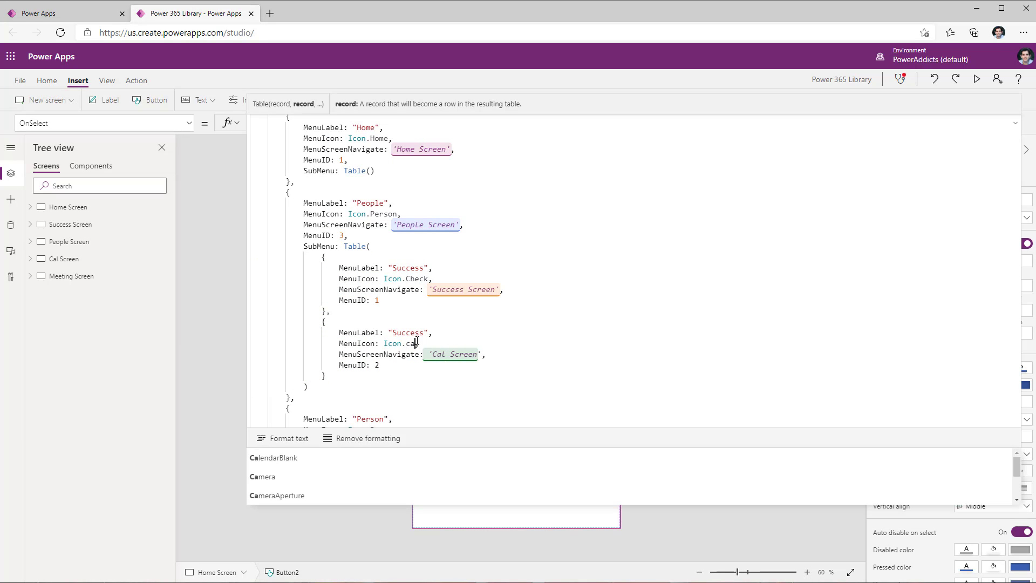
click(310, 471)
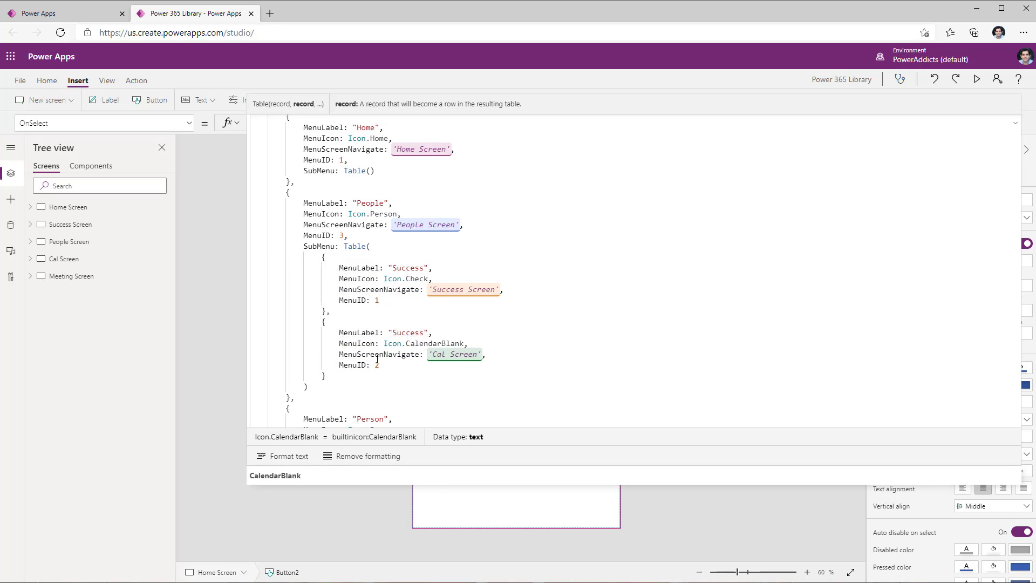
Step: Preview the app, expand the menu, test the Success submenu item under People, and close the preview
scroll(442, 300, down, 1)
key(F5)
click(382, 59)
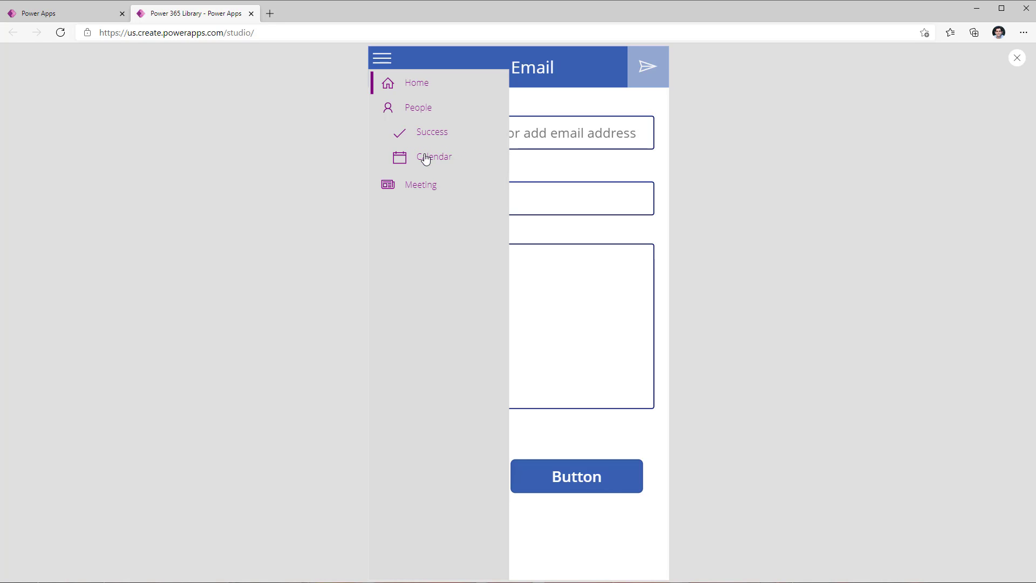
click(425, 135)
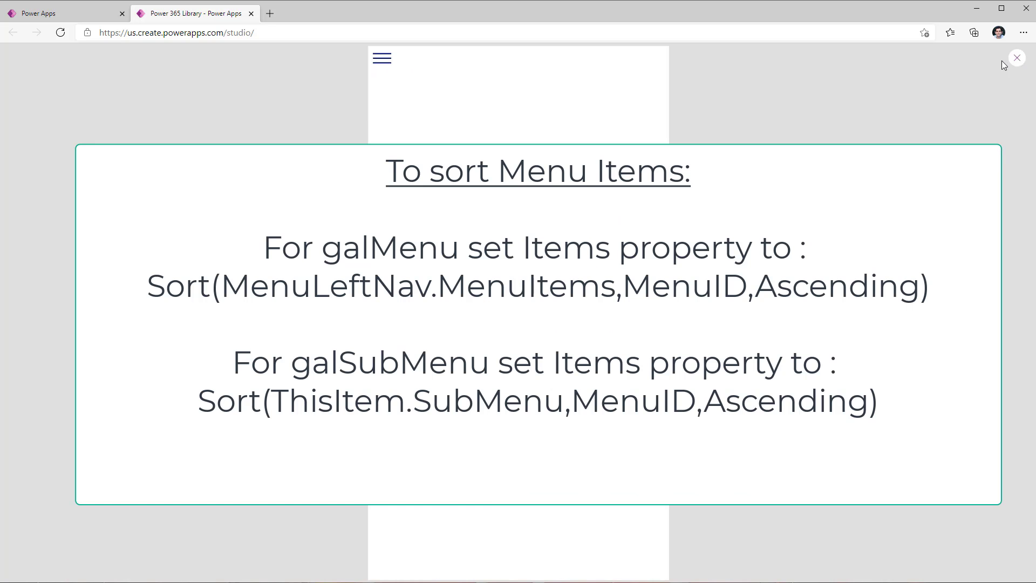
click(1017, 58)
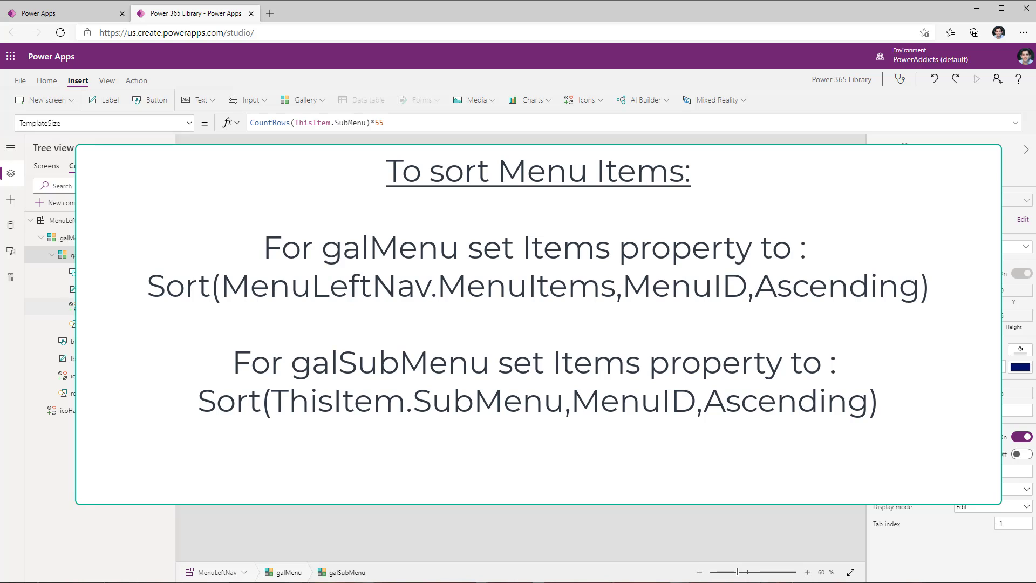
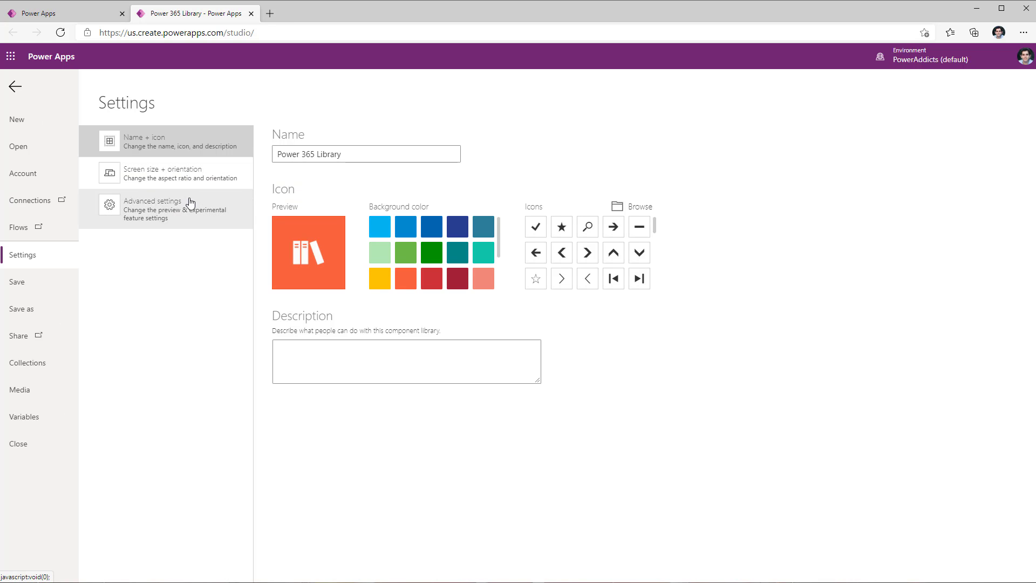
Step: Save the component library as Power 365 Library and return to the editor
click(37, 309)
click(996, 567)
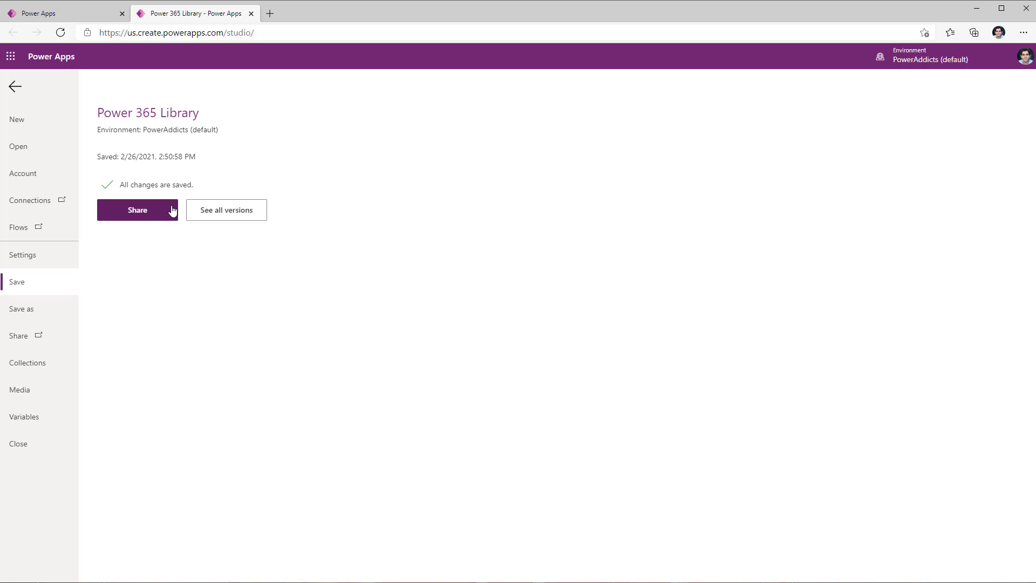
click(15, 87)
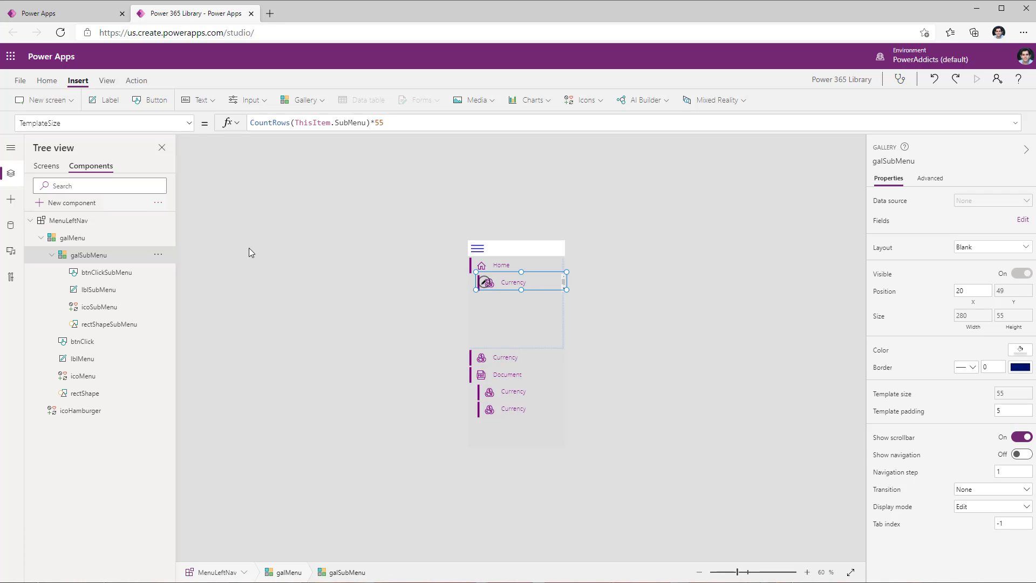
Step: Switch to the Power Apps maker portal and open the Form Control app for editing from the apps list
click(71, 21)
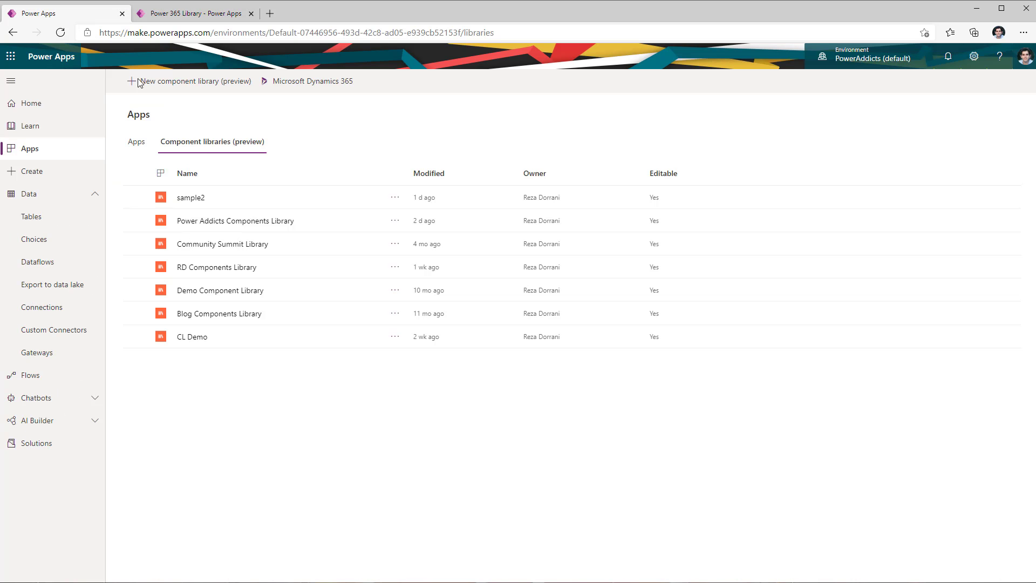
click(35, 157)
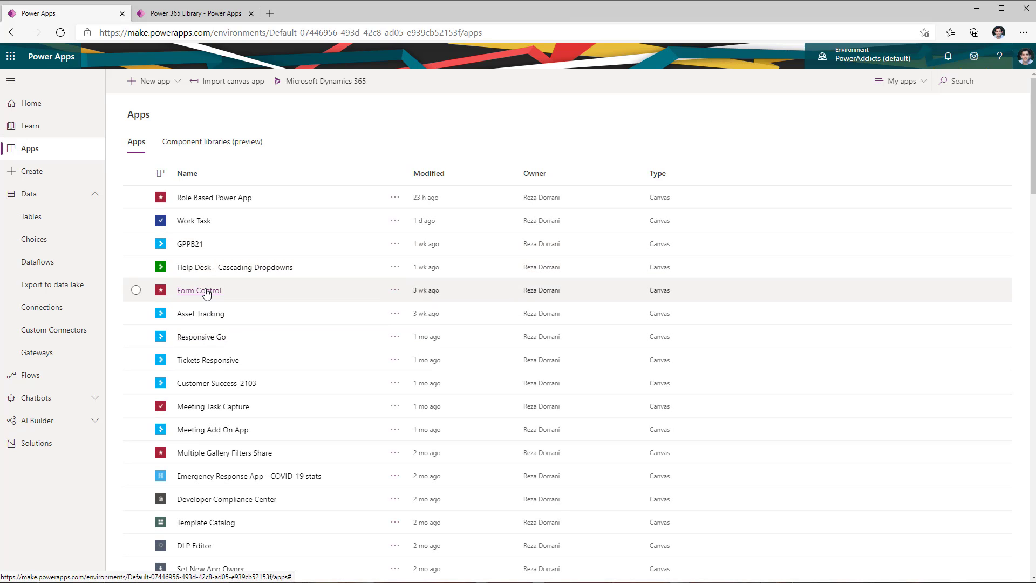
click(395, 290)
click(408, 307)
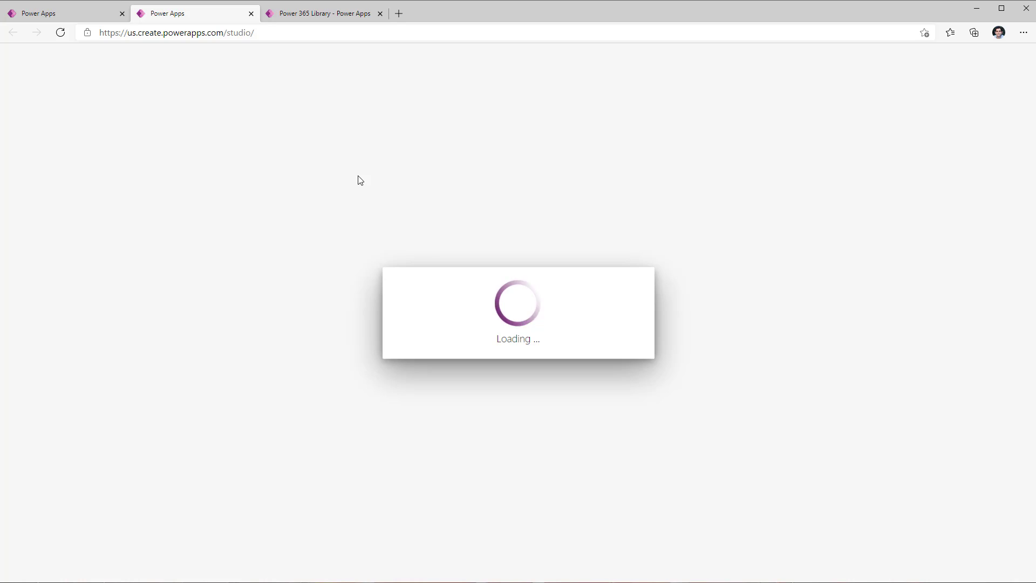
Step: Return to the apps list, open the Help Desk - Cascading Dropdowns app for editing, and dismiss the editing notice
click(59, 13)
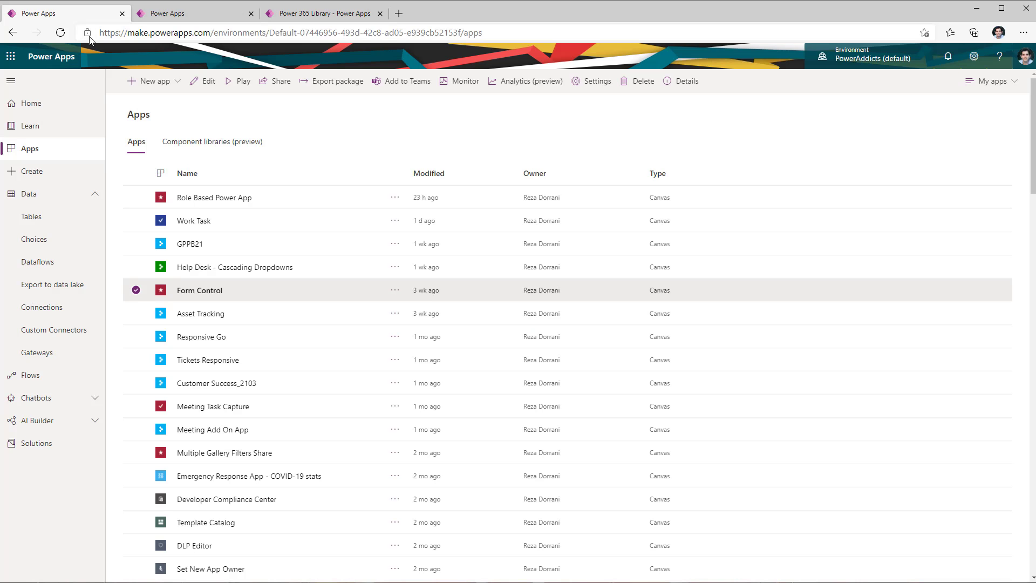
click(139, 290)
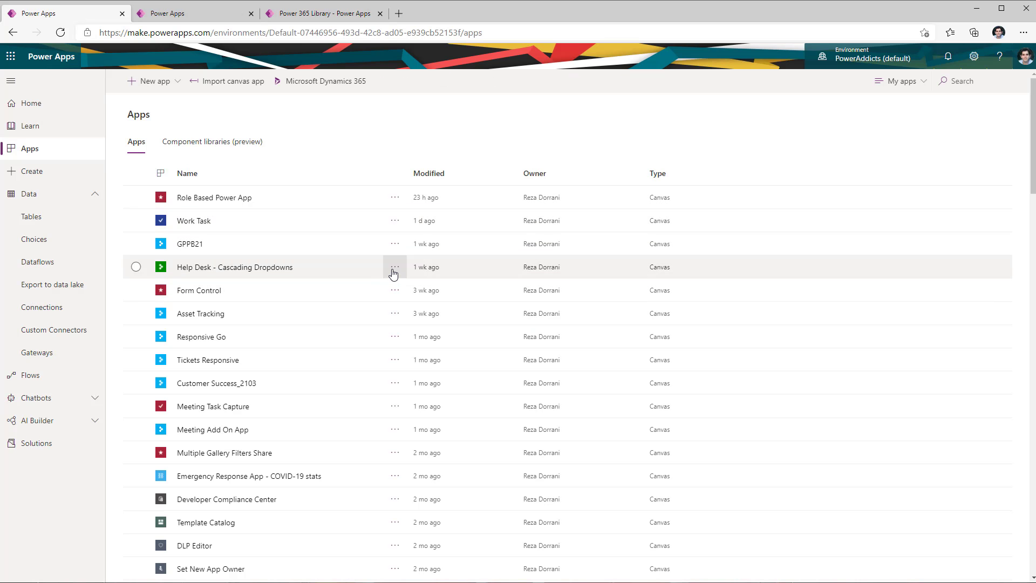
click(396, 271)
click(432, 285)
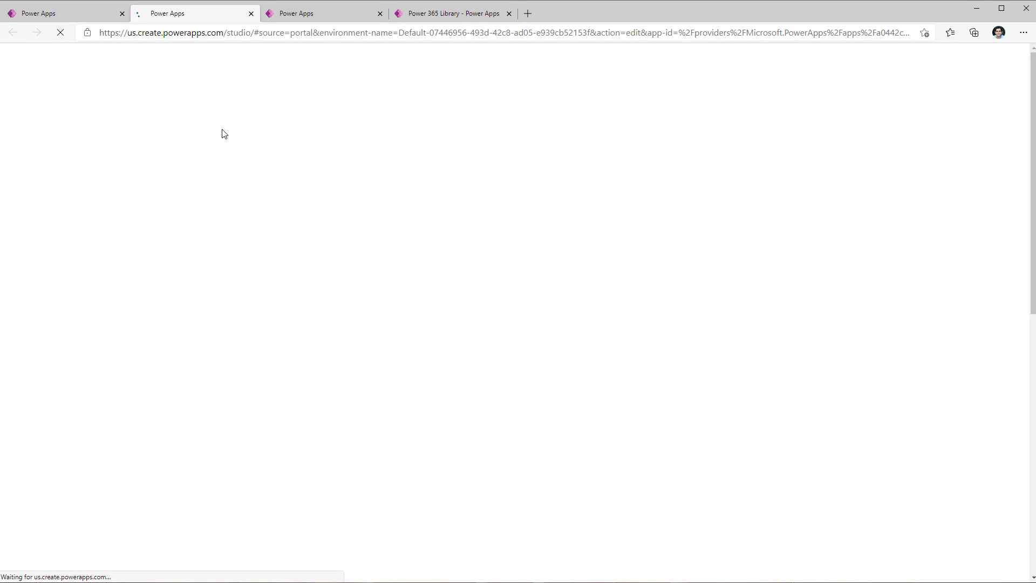
click(114, 15)
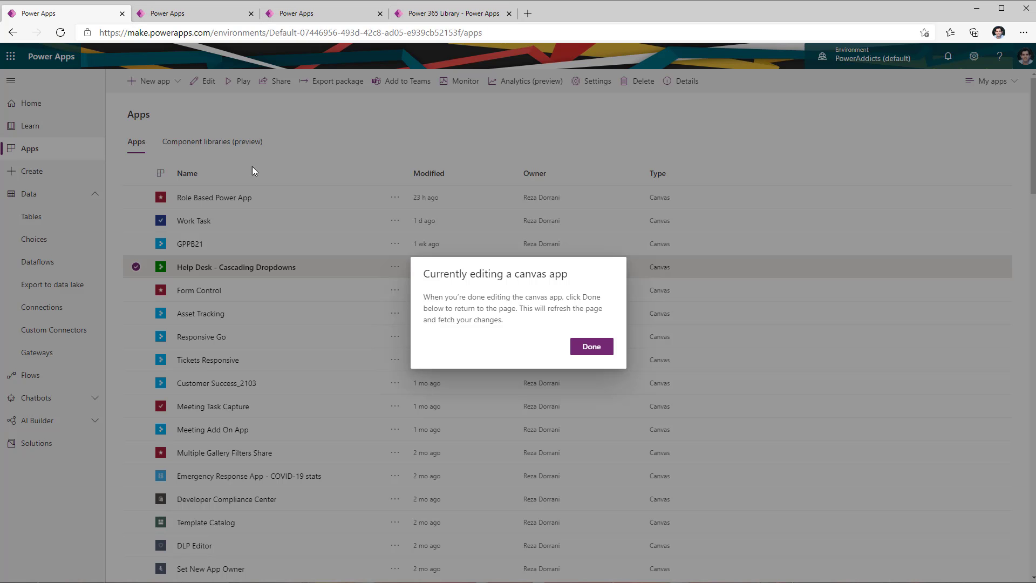
click(587, 345)
click(233, 19)
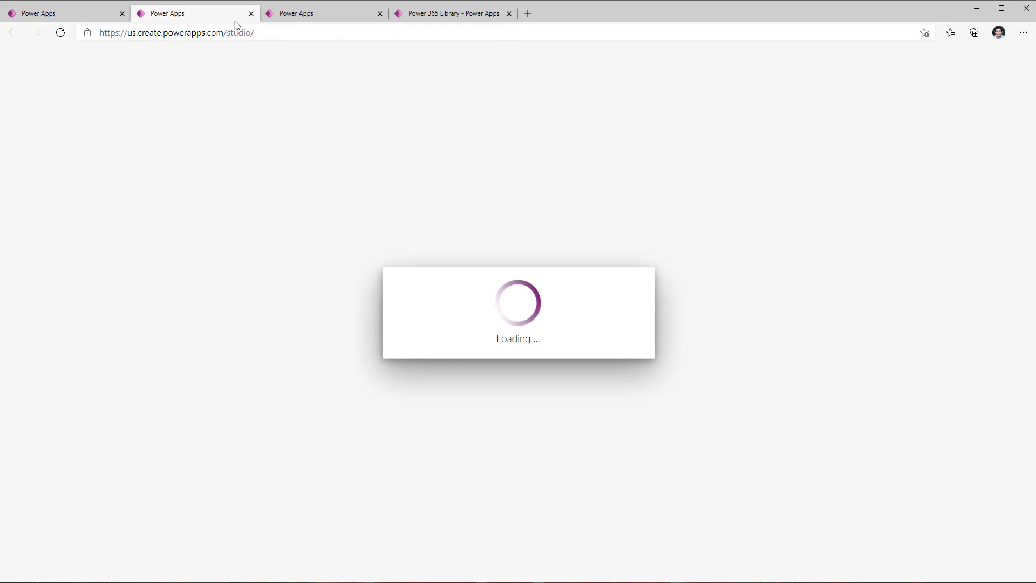
Step: Switch to the Form Control app, dismiss the welcome dialog, and view its Form Screen and Success Screen
click(312, 16)
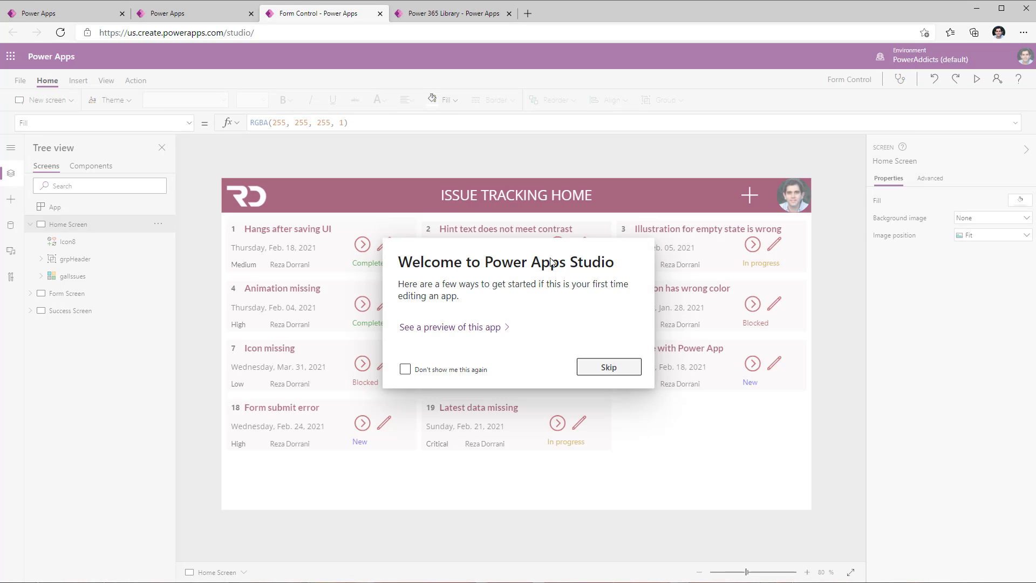
click(608, 367)
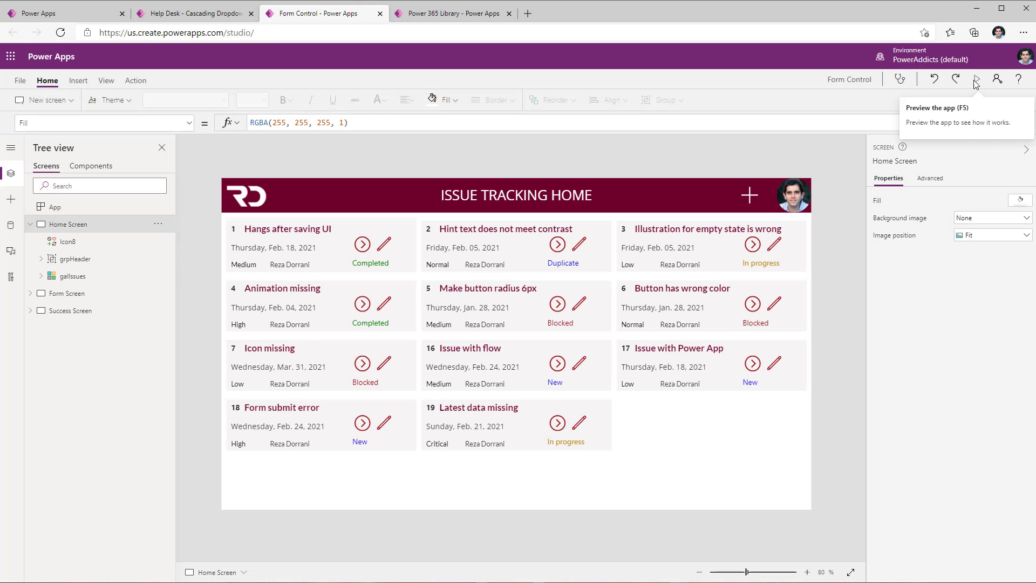
click(89, 297)
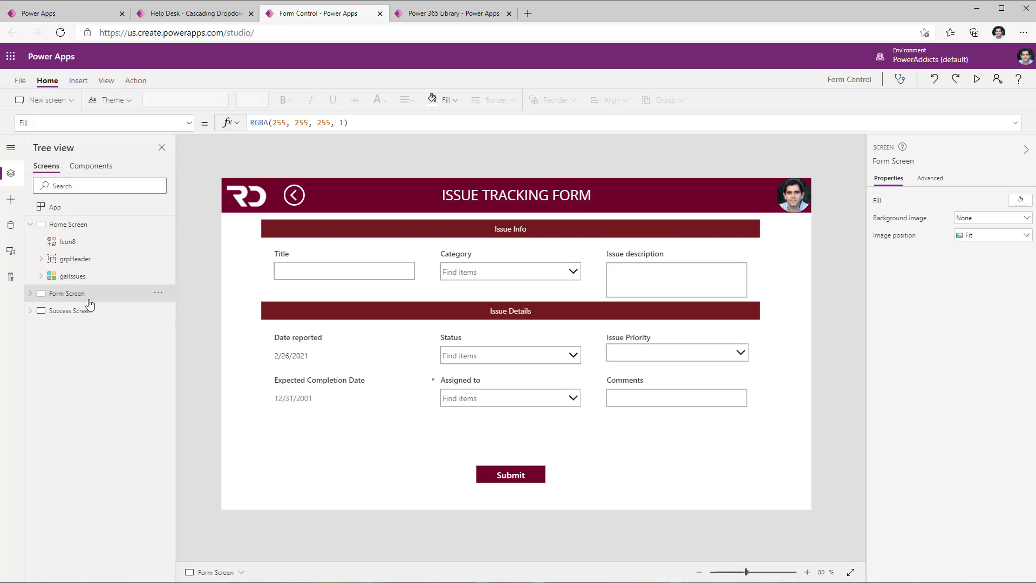
click(100, 314)
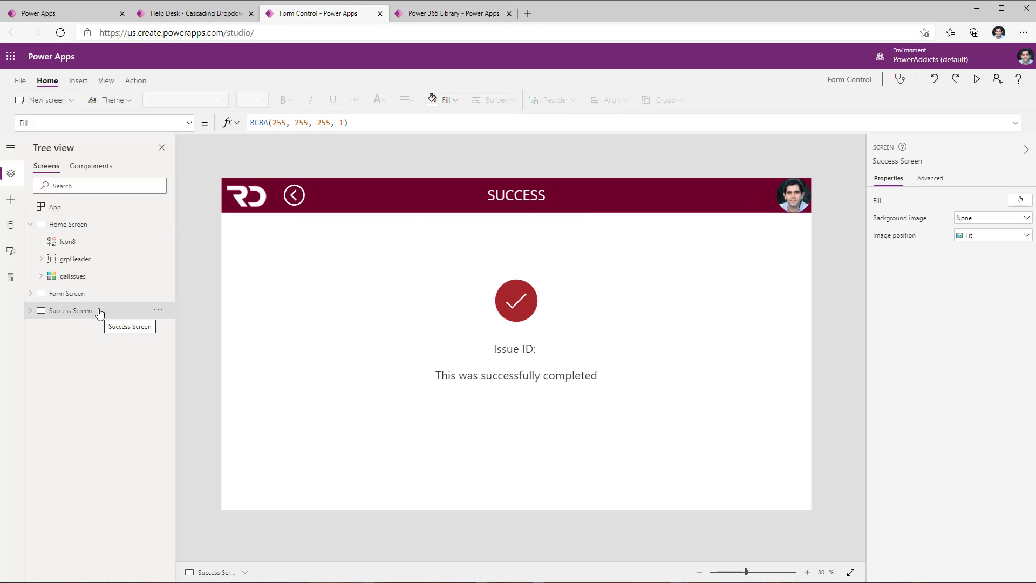
Step: Delete the logo image from the header group on the Home Screen
click(68, 224)
click(259, 193)
click(258, 192)
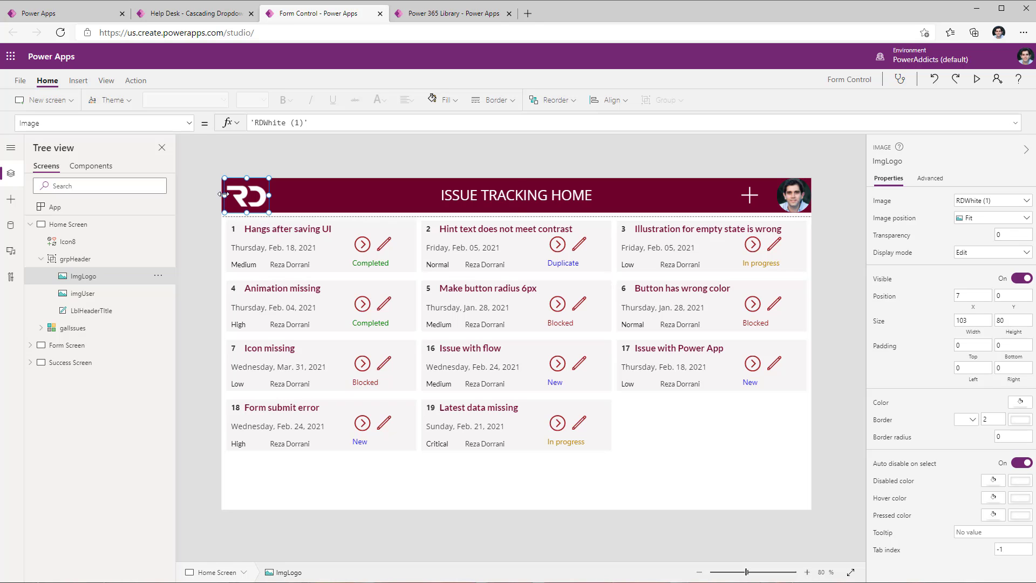
key(Delete)
Step: Delete the logo image from the Form Screen's header group
click(100, 328)
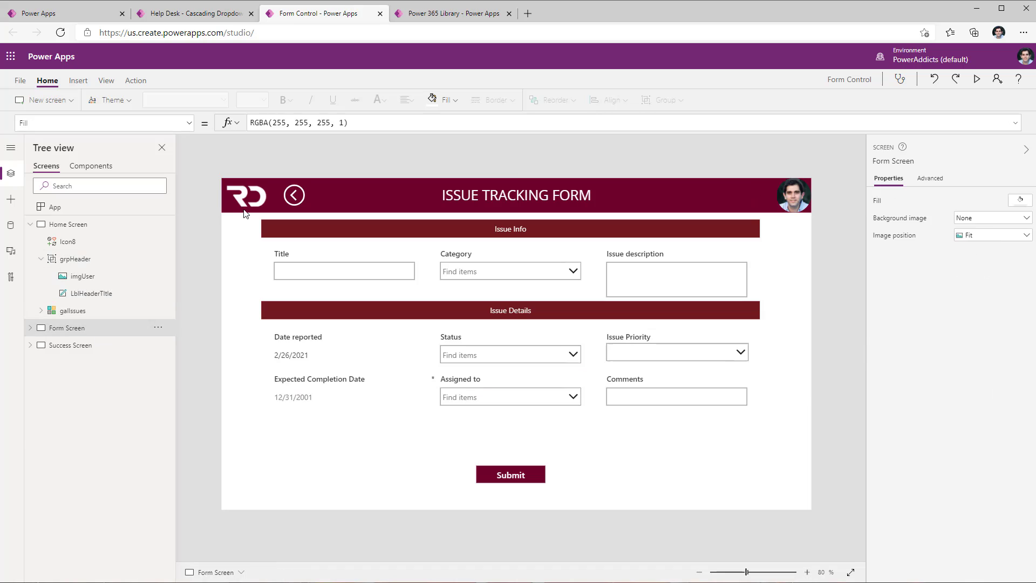
click(245, 200)
click(245, 199)
key(Delete)
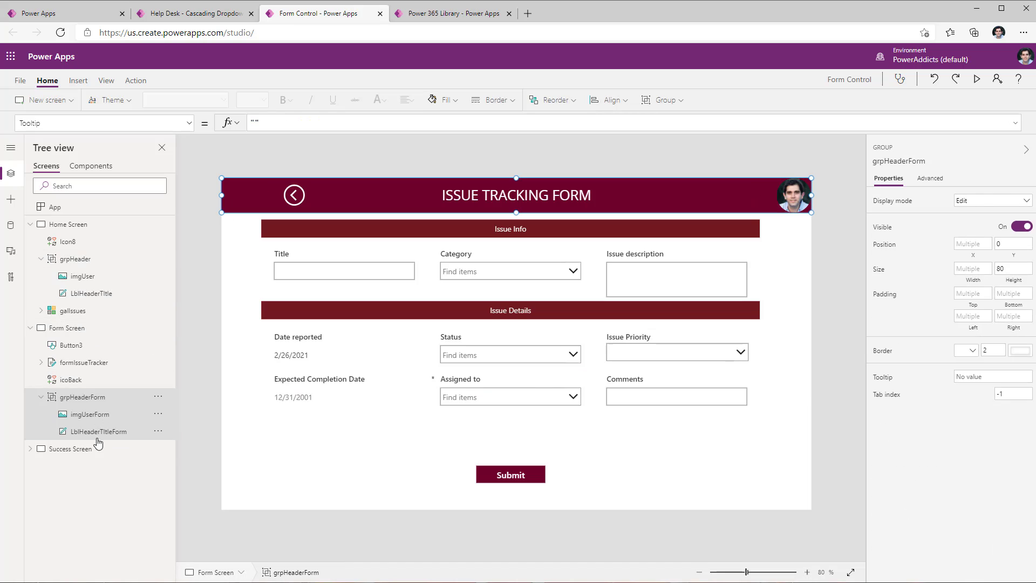
Step: Delete the logo image from the Success Screen's header group and collapse that screen in the tree
click(76, 448)
click(247, 196)
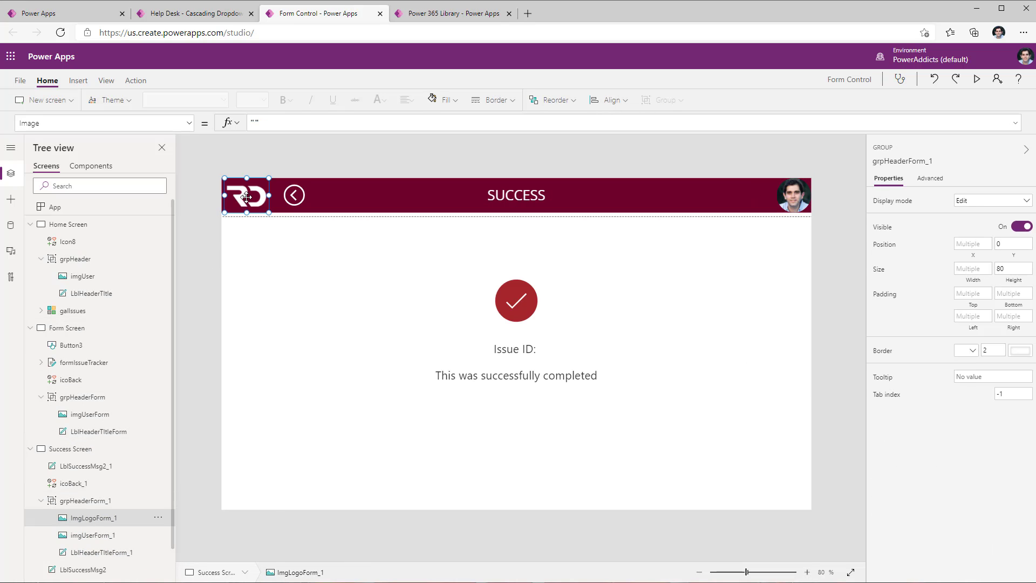
click(247, 196)
key(Delete)
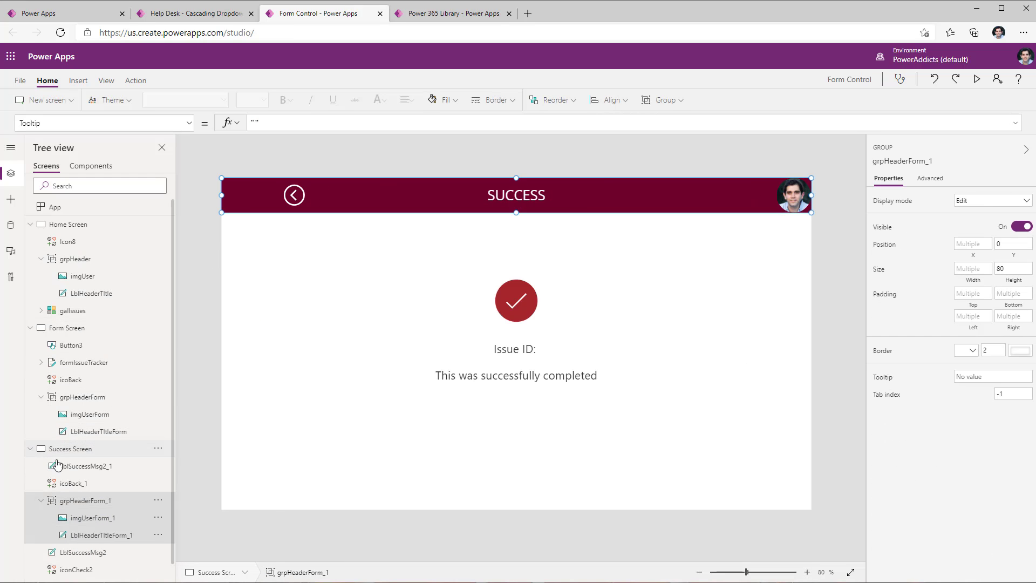
click(31, 449)
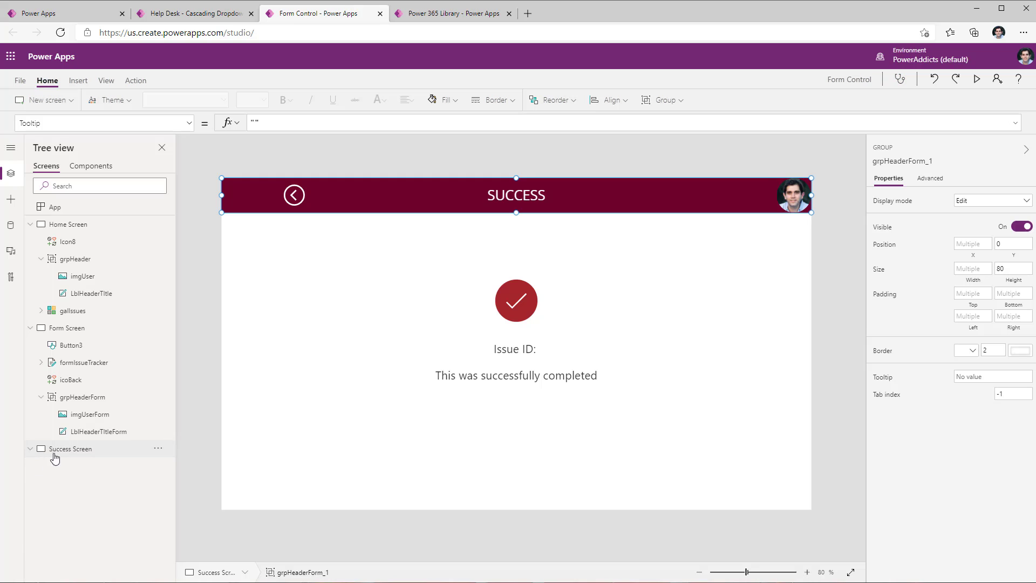
Step: With the Home Screen selected, import the MenuLeftNav component from Power 365 Library into the app
click(92, 226)
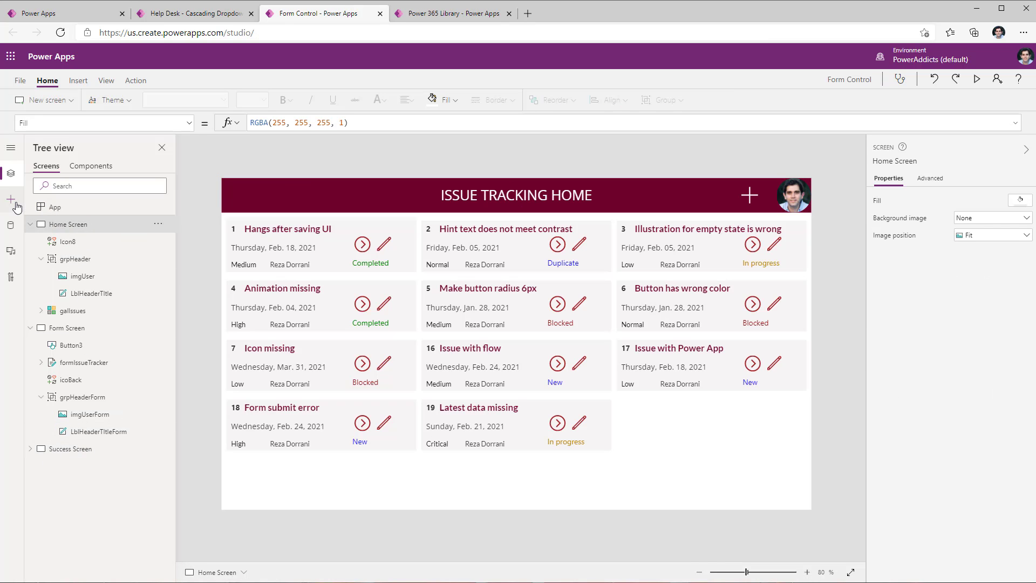
click(90, 165)
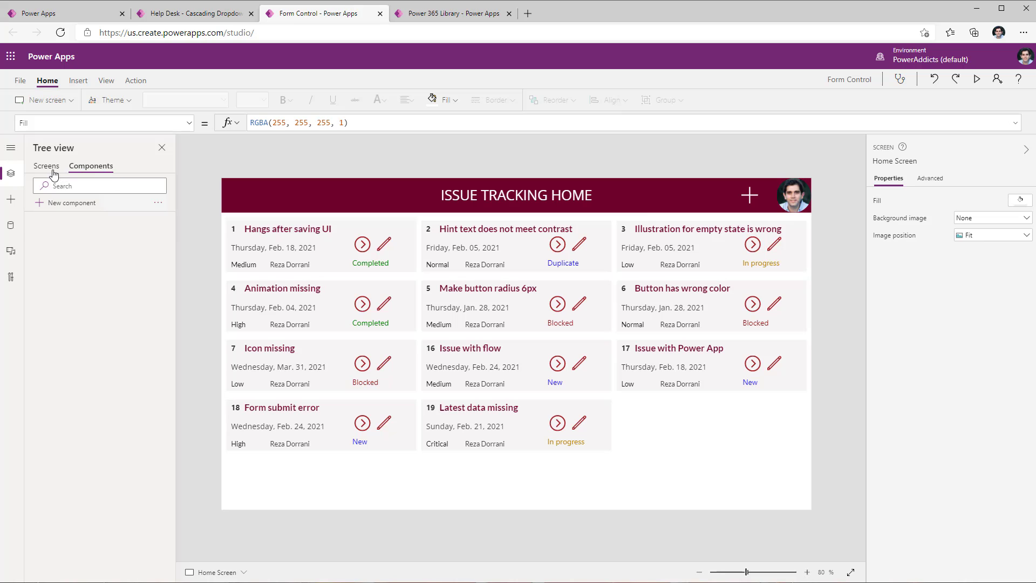
click(47, 165)
click(12, 201)
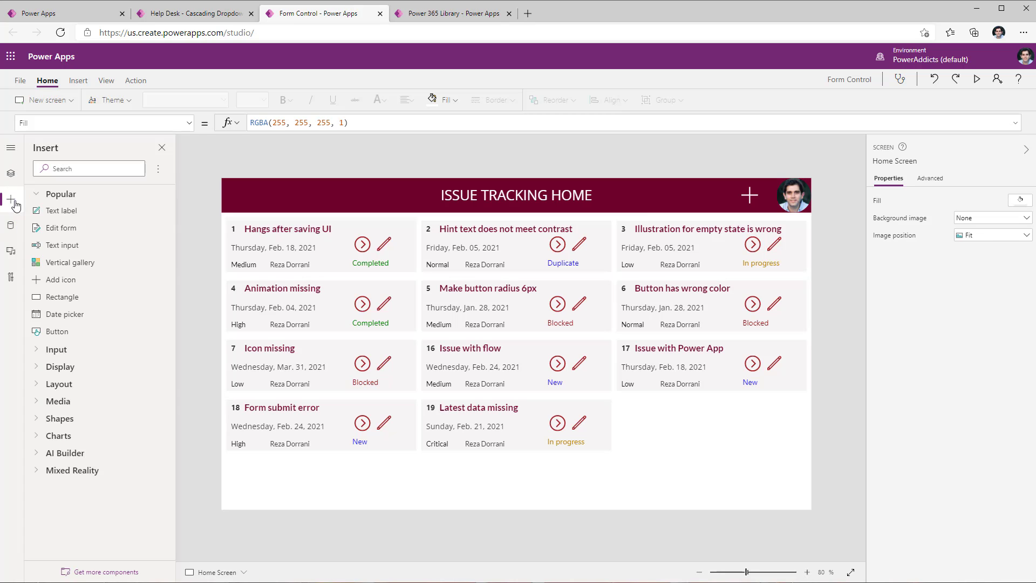
click(106, 572)
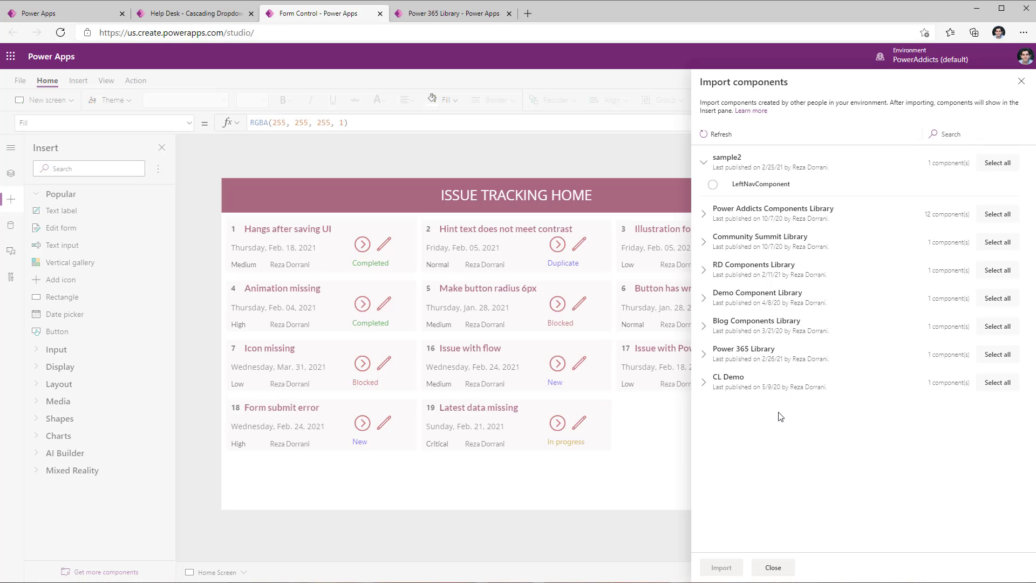
click(704, 356)
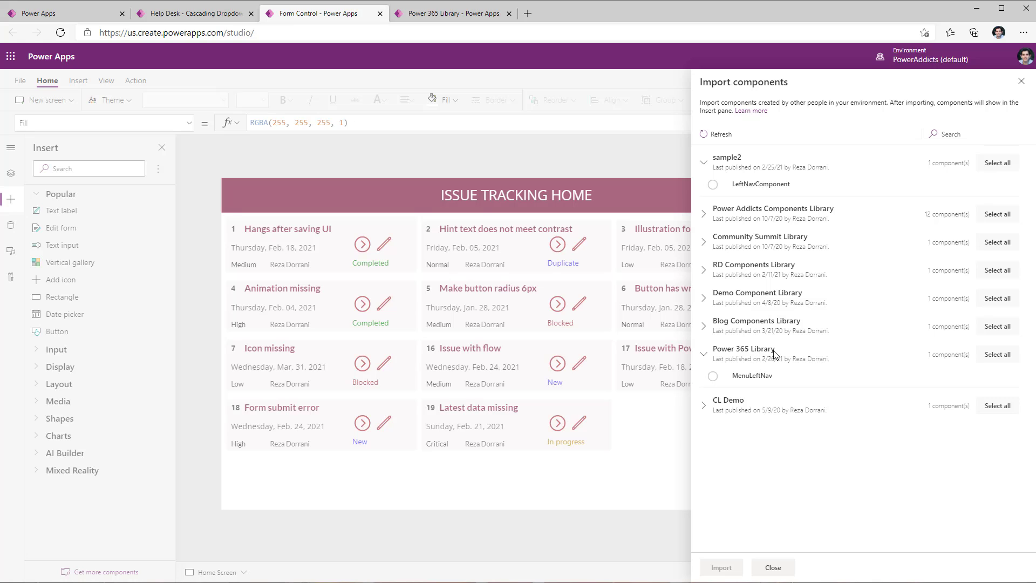
click(767, 382)
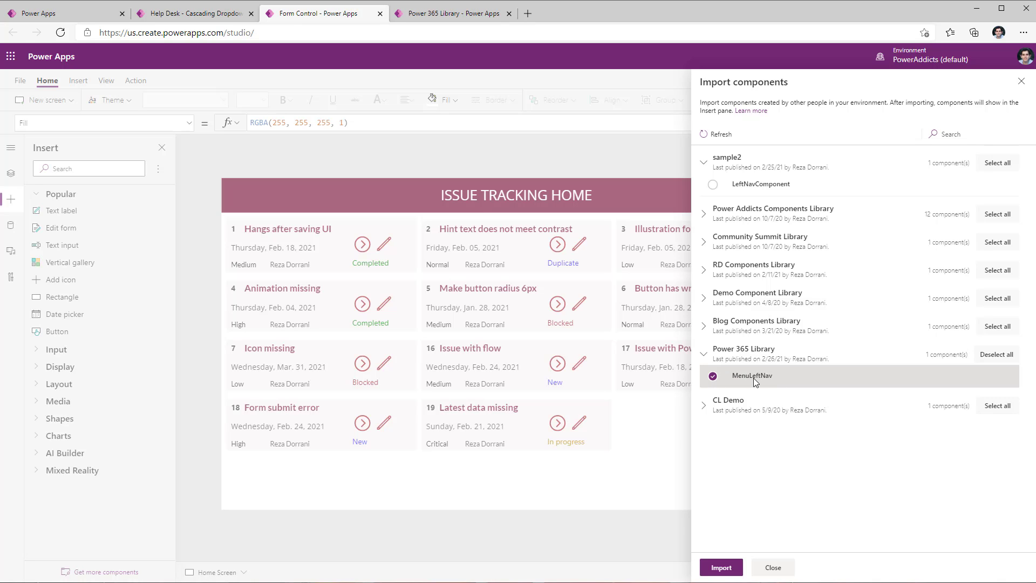
click(720, 567)
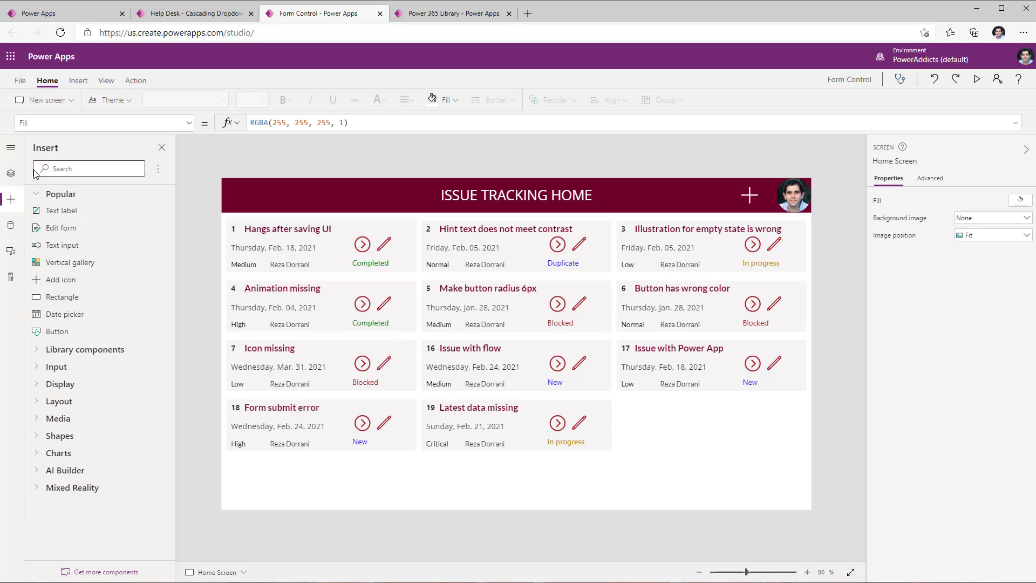
Step: Insert the MenuLeftNav library component on the Home Screen
click(12, 173)
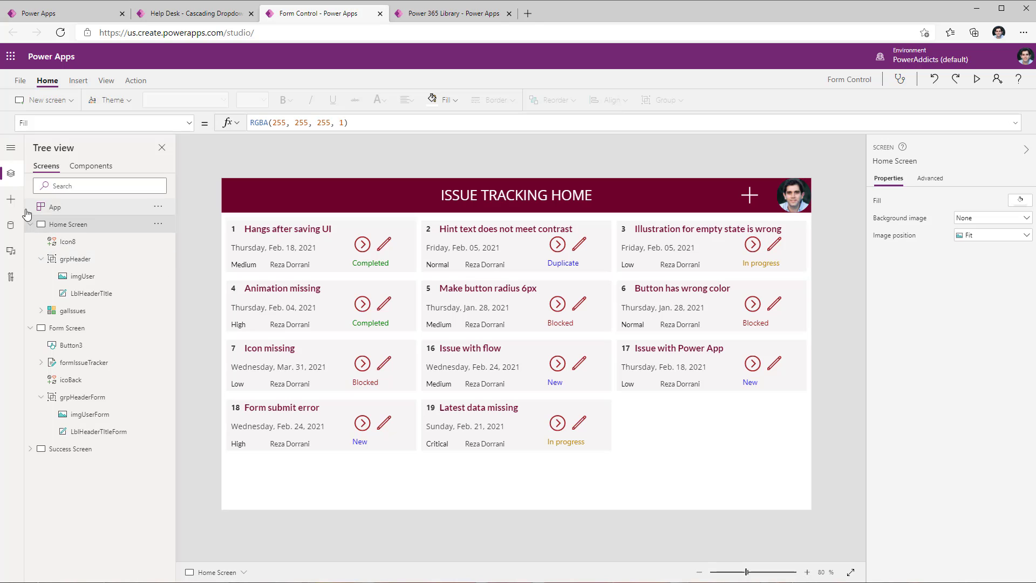
click(11, 199)
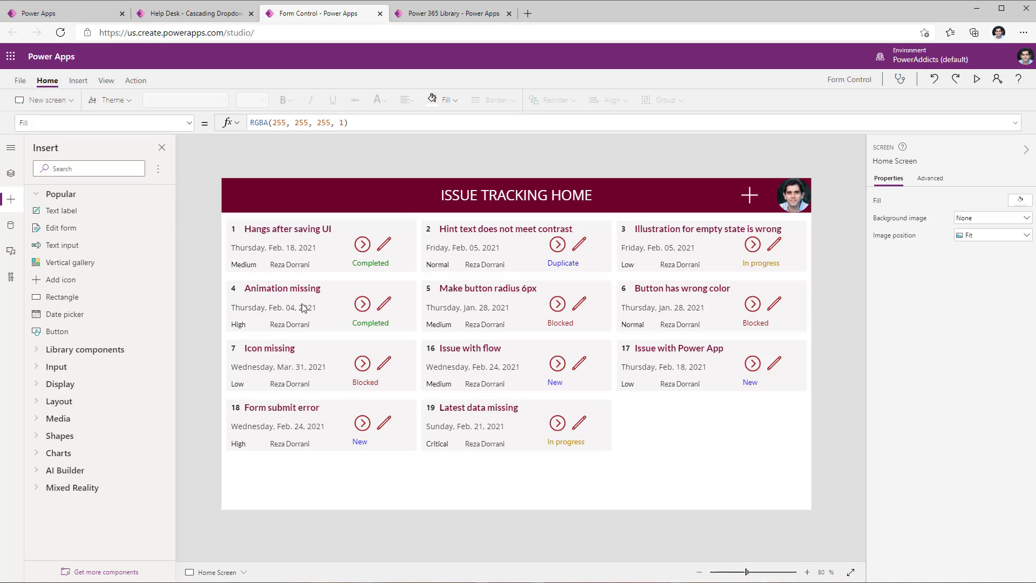
click(35, 350)
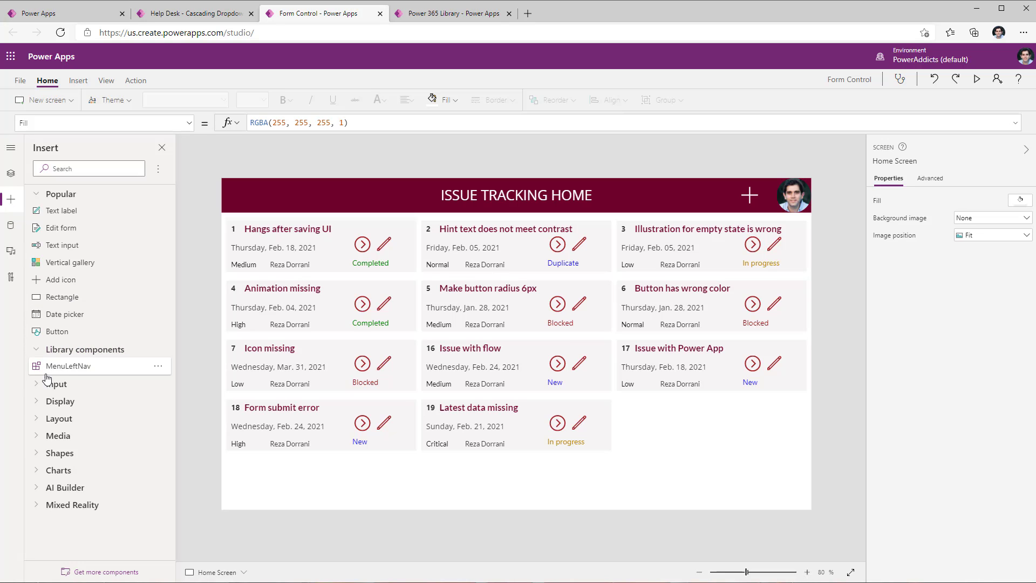
click(107, 370)
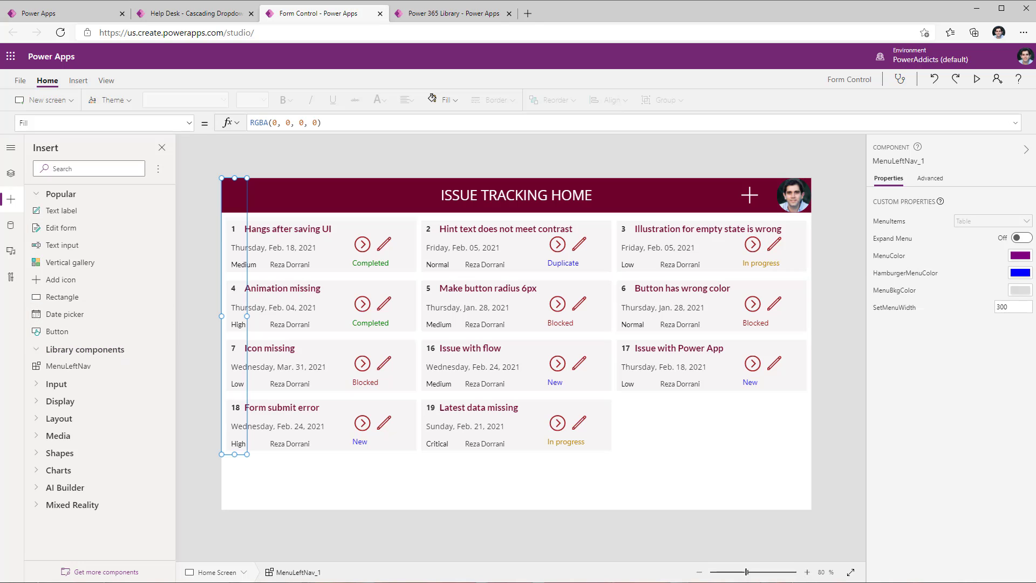
Step: Bring the inserted MenuLeftNav component to the front of the Home Screen
click(3, 174)
click(158, 327)
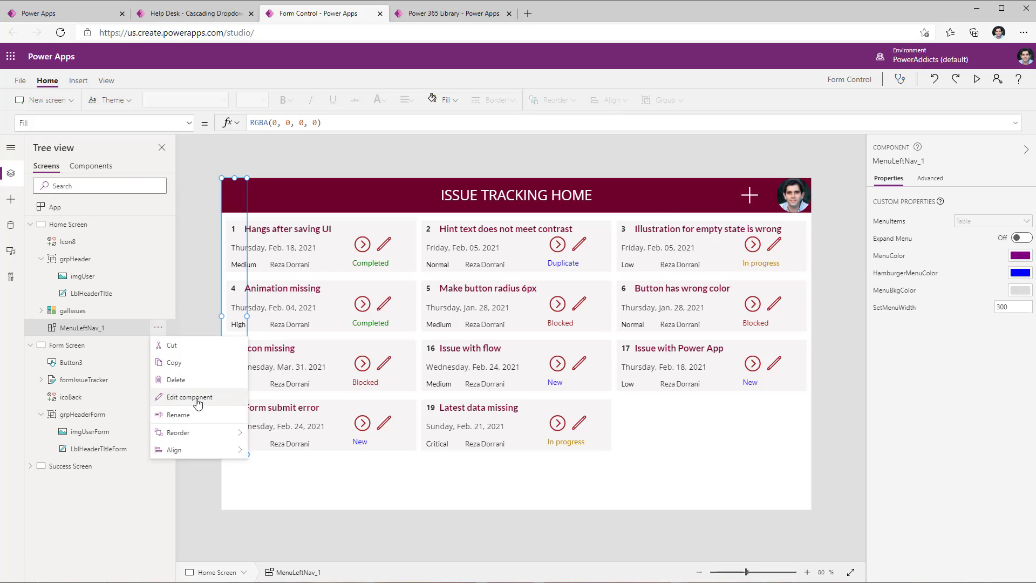
mouse_move(211, 433)
click(267, 433)
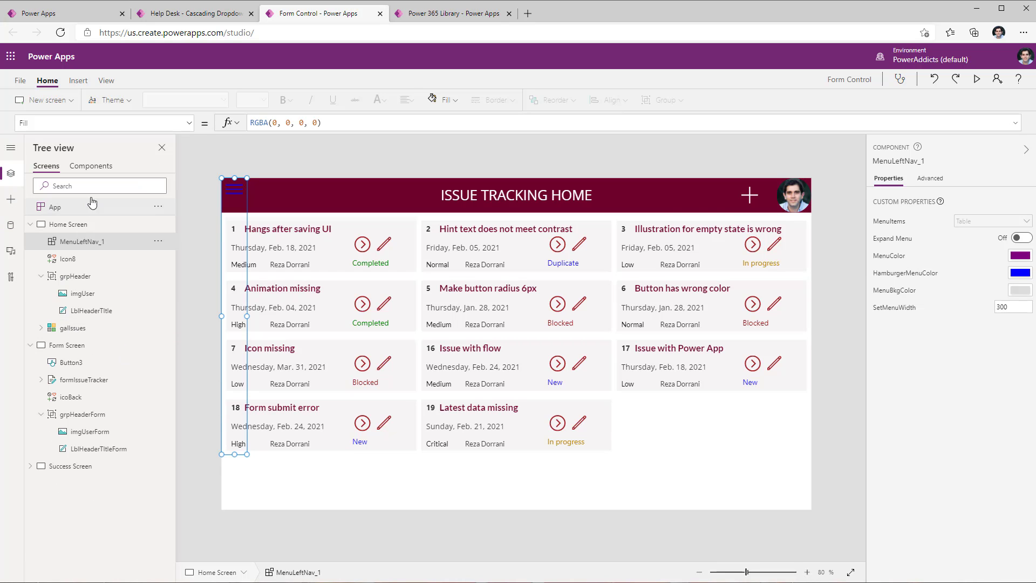
Step: Set the Height property of the Home Screen's left navigation component to Parent.Height
key(BackSpace)
key(BackSpace)
key(BackSpace)
text(Height)
key(Return)
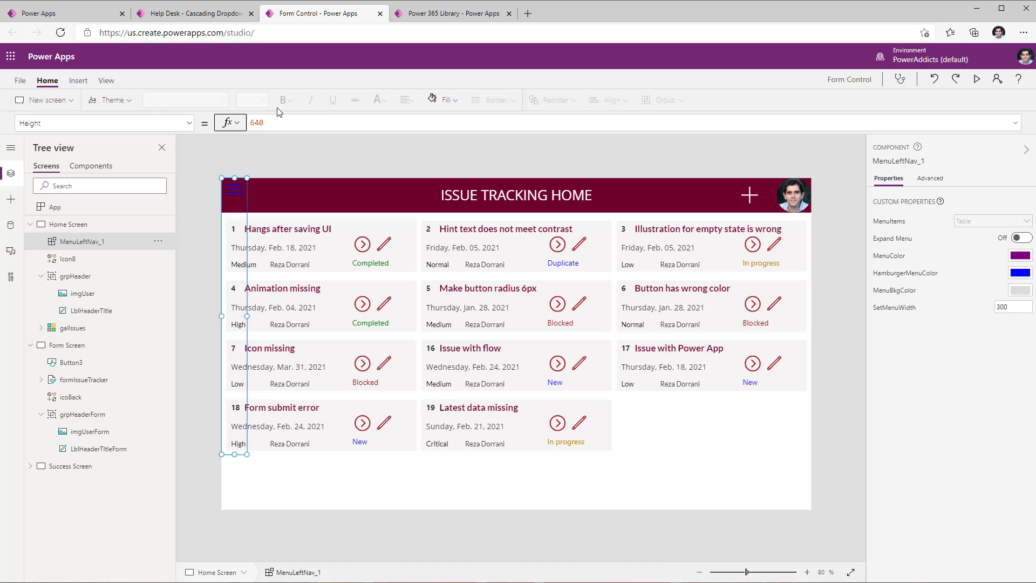
click(294, 123)
key(ctrl+a)
text(pa)
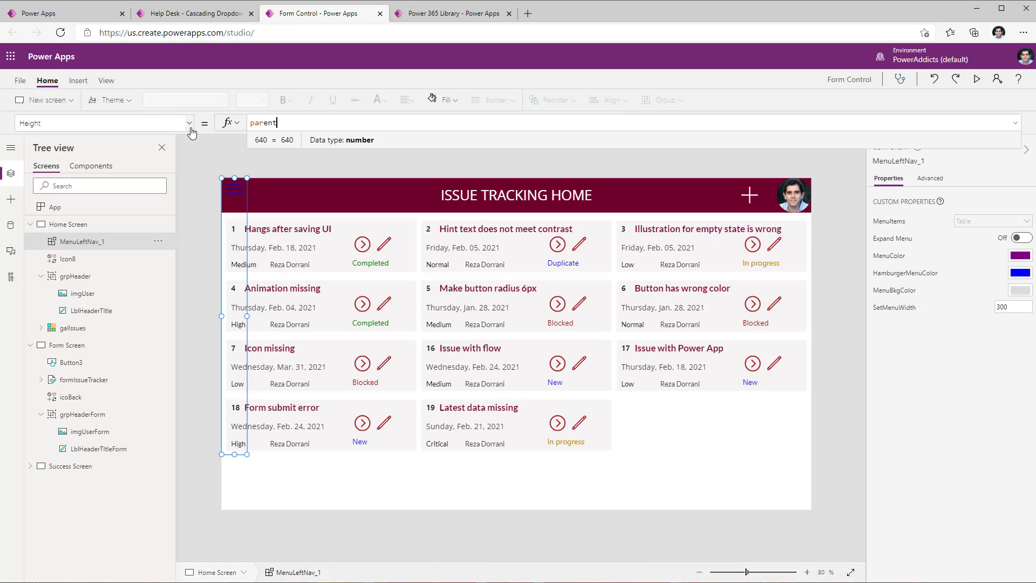
text(rent.height)
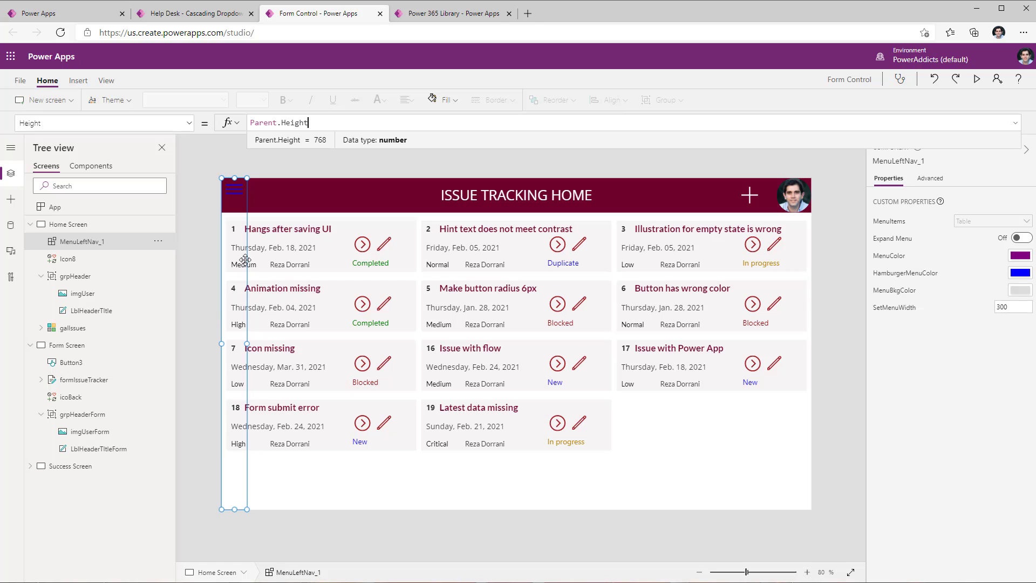
Step: Set the navigation component's HamburgerMenuColor to white and its MenuColor to the dark red theme color
click(1020, 273)
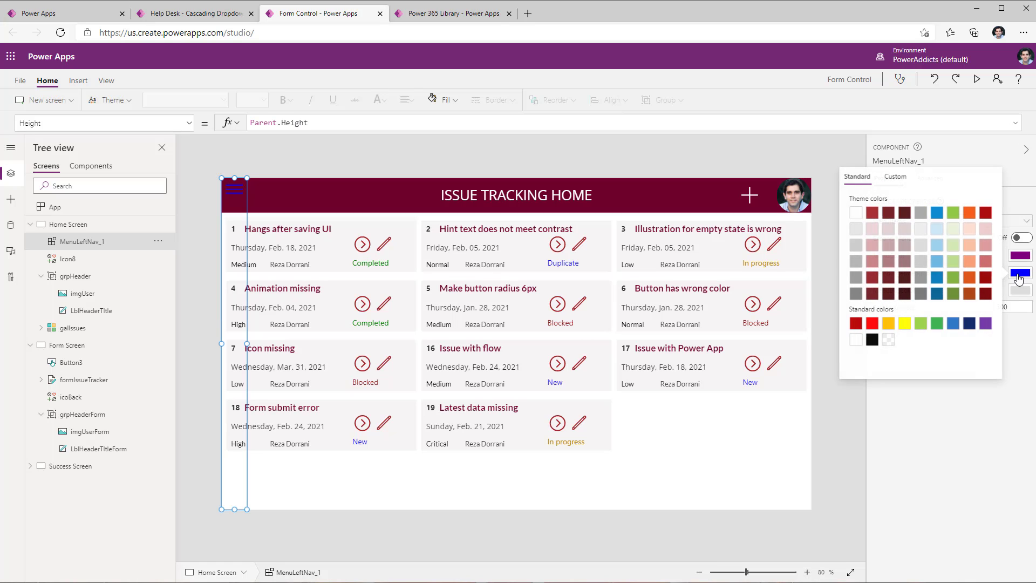
click(856, 215)
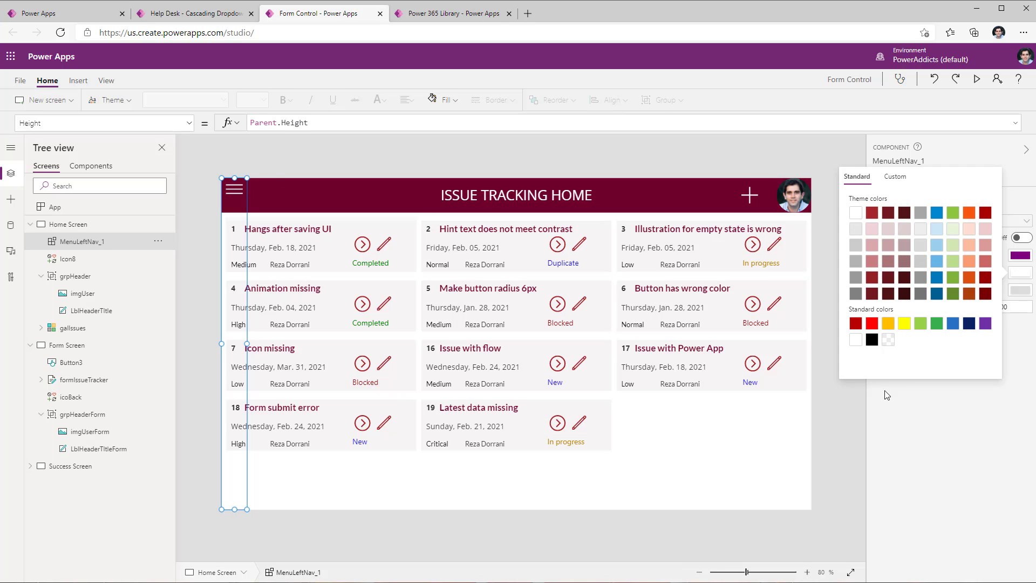
click(928, 421)
click(1021, 255)
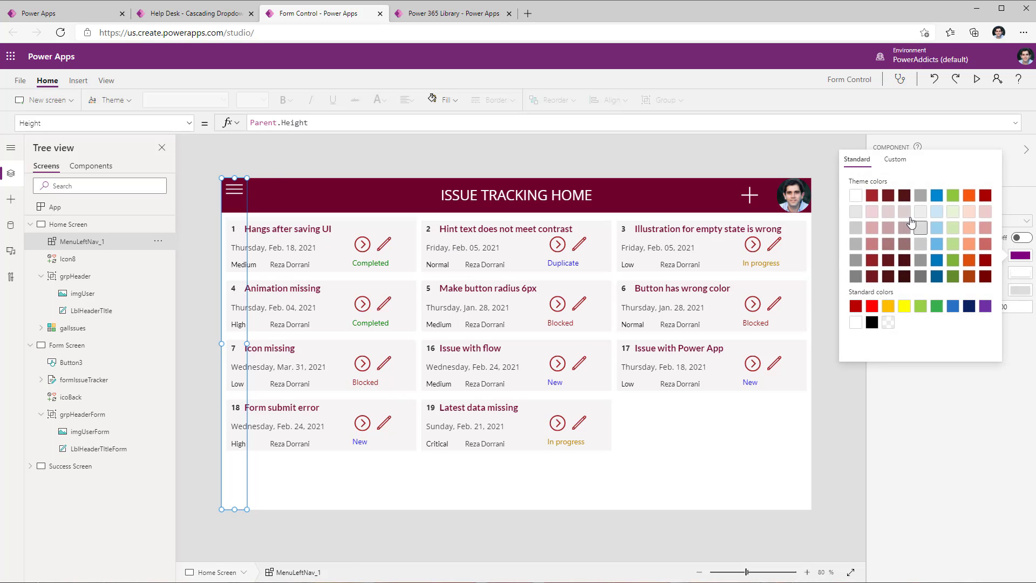
click(872, 195)
click(962, 388)
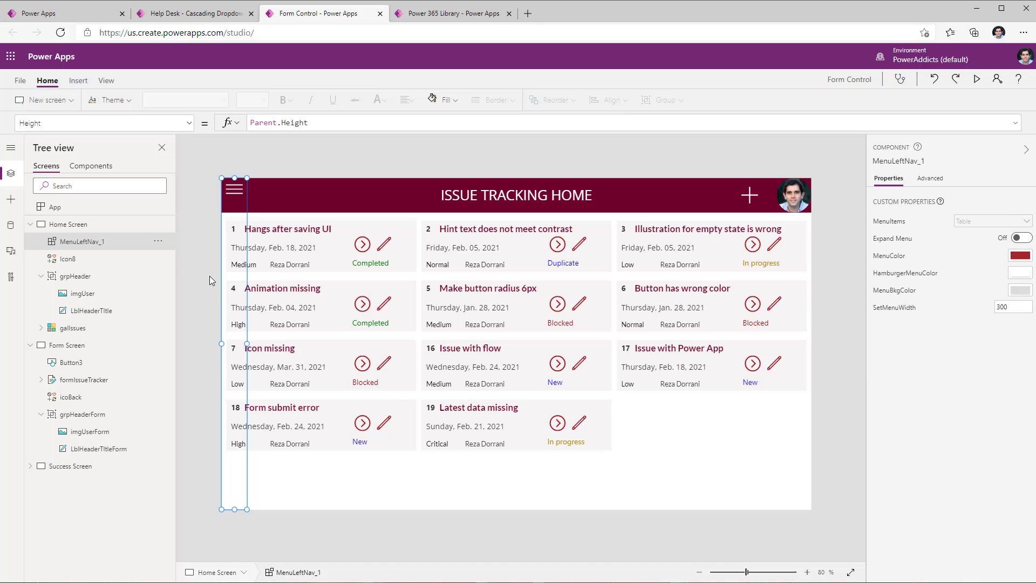
Step: In the Power 365 Library app, copy the Home Screen's OnVisible formula that sets varShowMenu
click(391, 17)
click(76, 220)
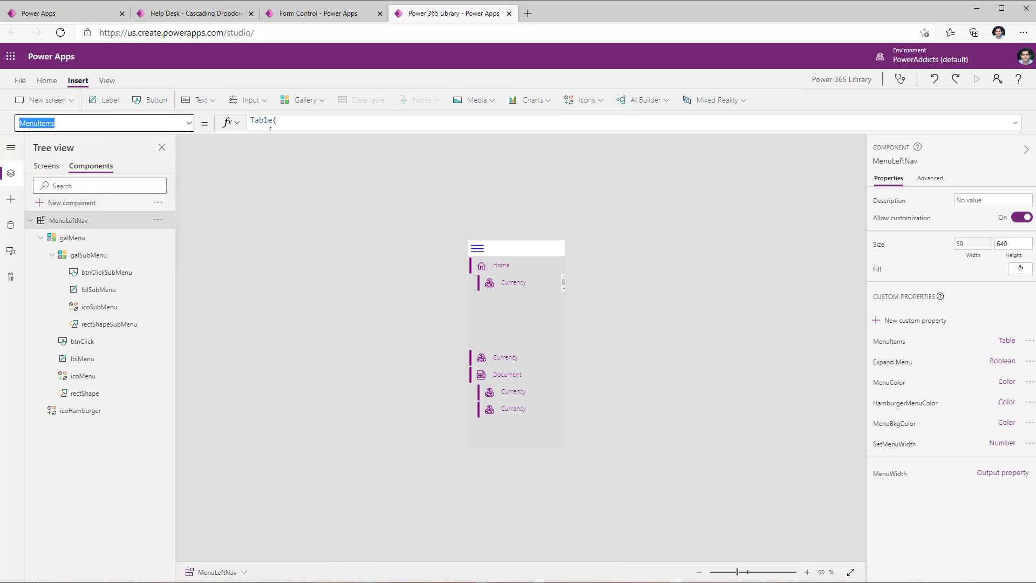
click(45, 170)
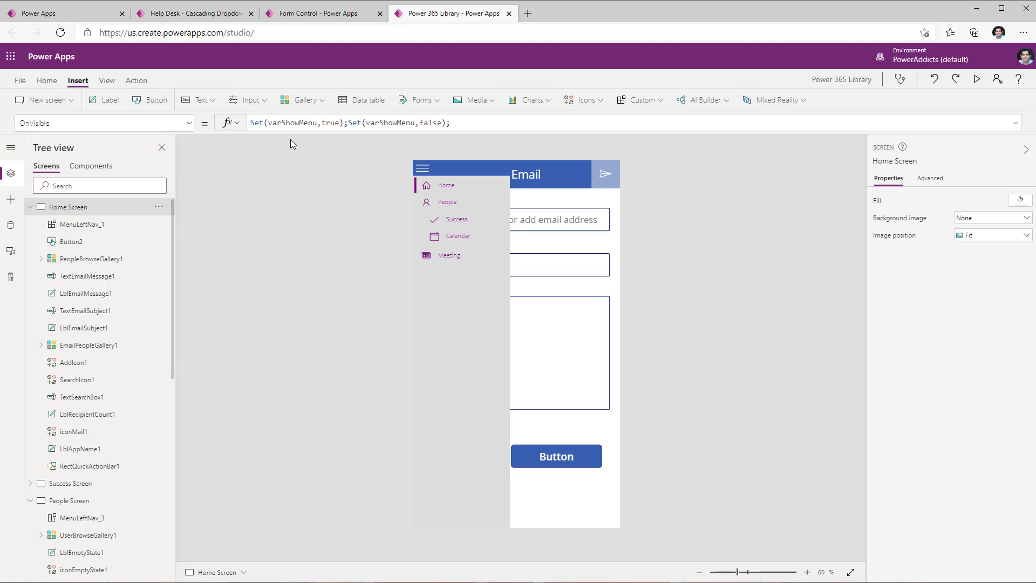
triple_click(291, 122)
key(ctrl+c)
Step: Return to the Form Control app and set the Home Screen's OnVisible to Set(varShowMenu,true);Set(varShowMenu,false);
click(211, 17)
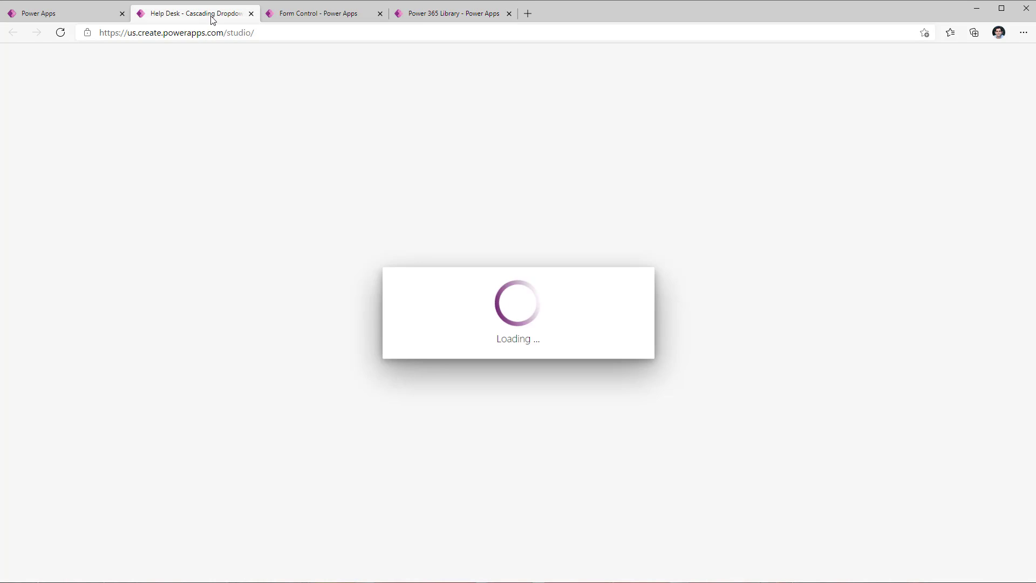
click(281, 18)
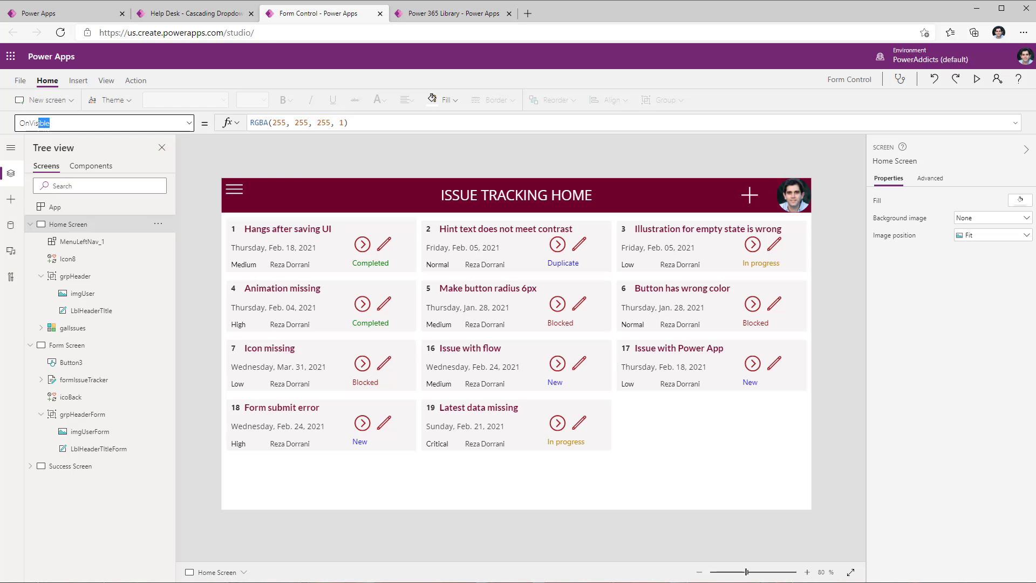
click(259, 123)
key(ctrl+v)
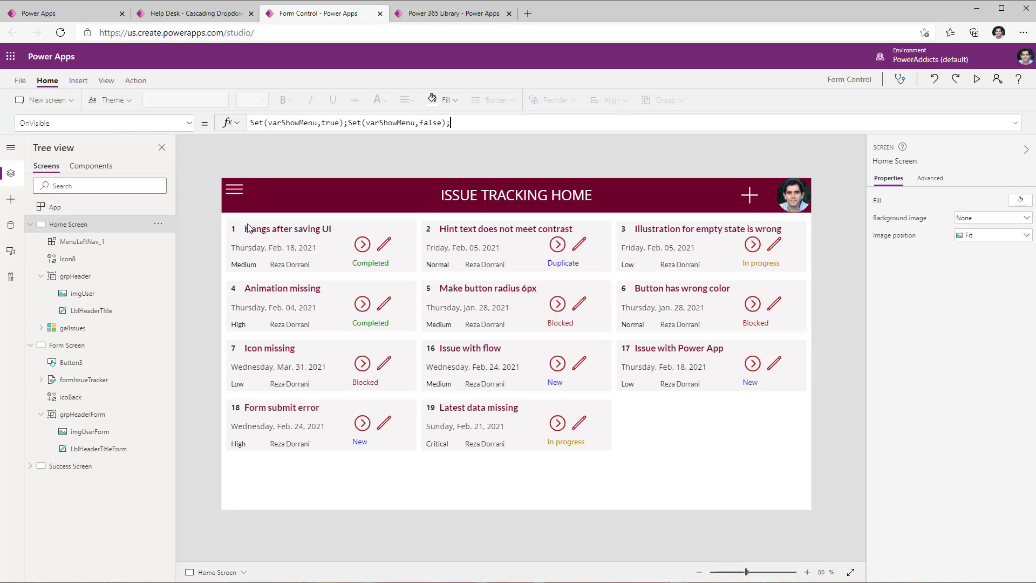
Step: Set the OnVisible property of the Form Screen and the Success Screen to the same varShowMenu formula as the Home Screen
click(66, 346)
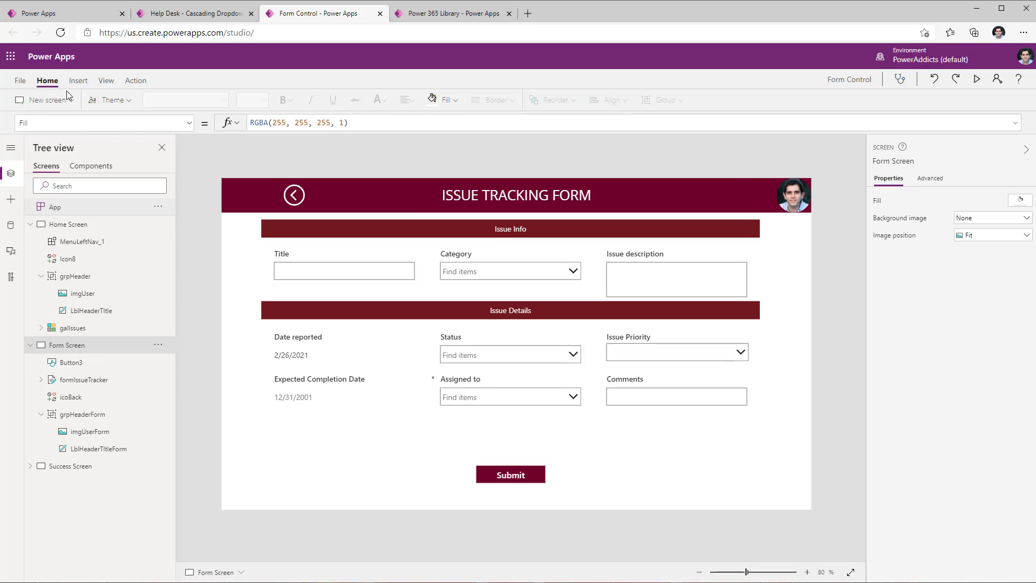
click(68, 465)
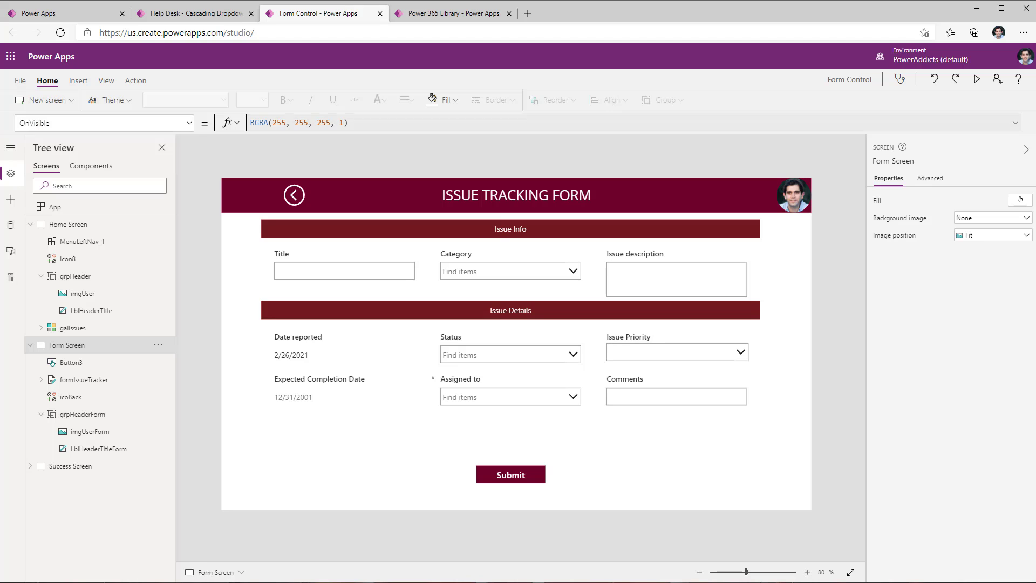
Step: In the Power 365 Library app, copy Button2's OnSelect formula that builds colMenu, and return to the Form Control app
click(193, 8)
click(488, 14)
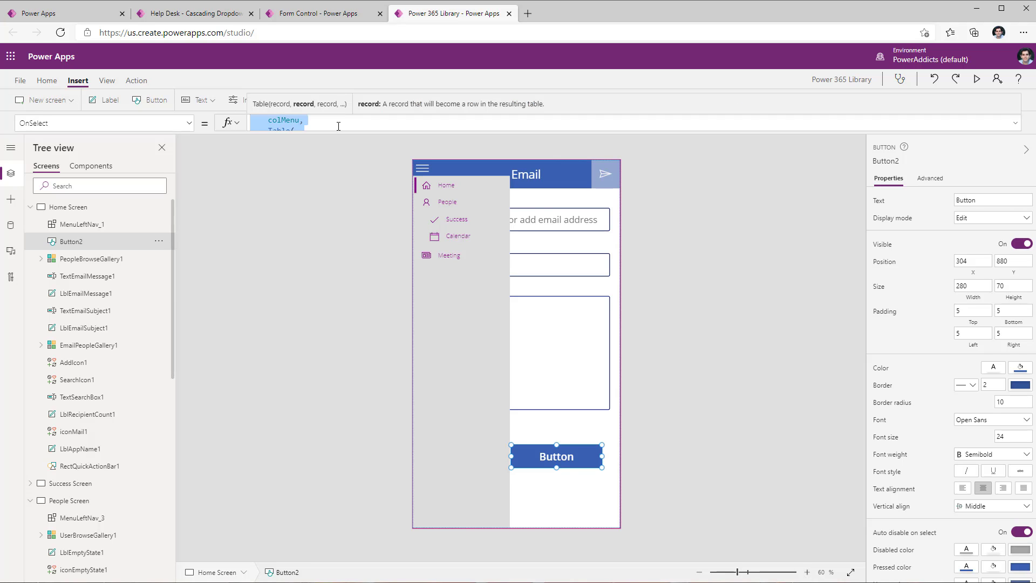
click(303, 18)
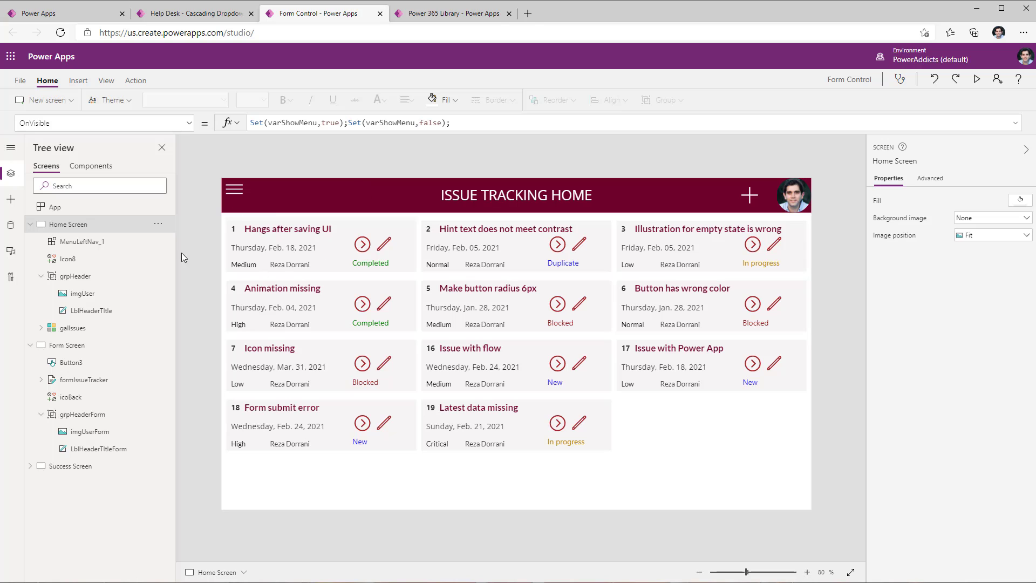
Step: Append the copied ClearCollect(colMenu, ...) formula to the App's OnStart, after the Set(varColor, ...) statement
click(71, 209)
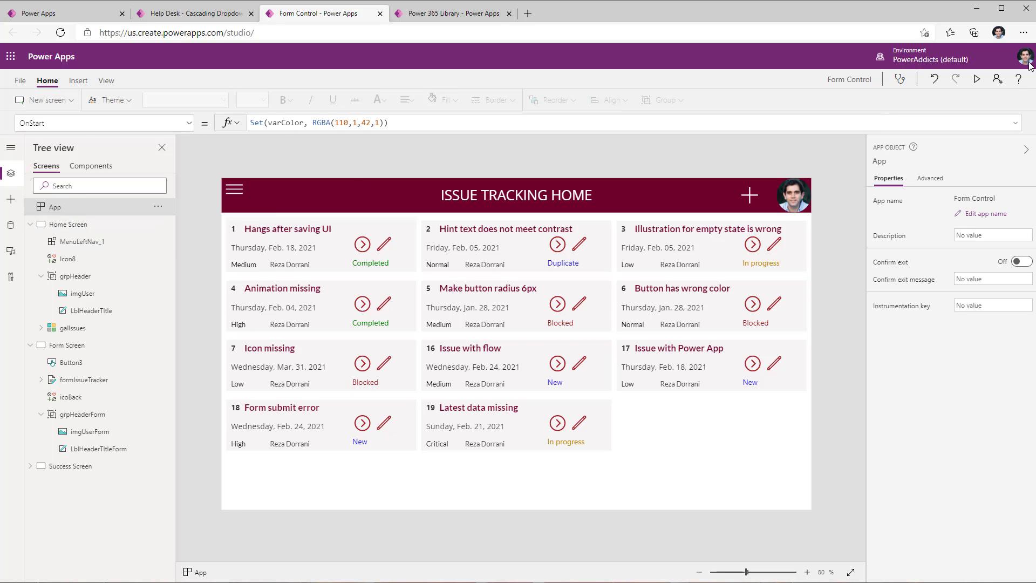
click(1012, 123)
click(302, 207)
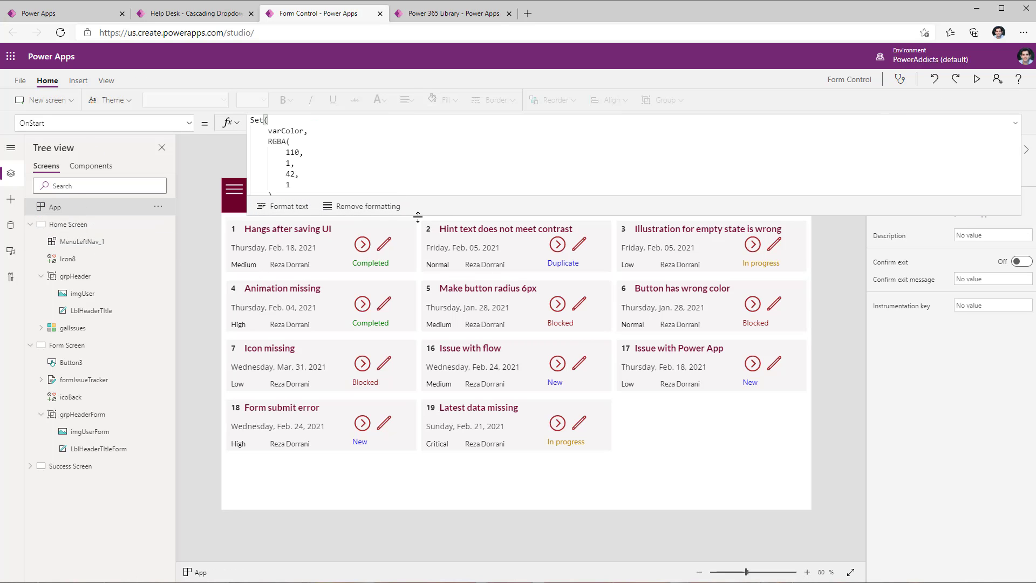
drag(423, 458, 422, 450)
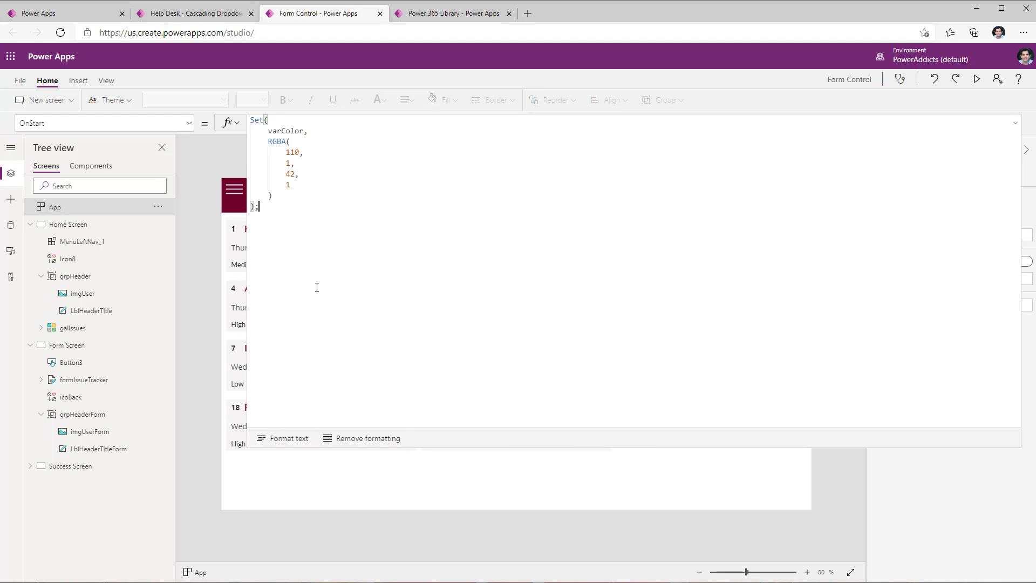
key(ctrl+v)
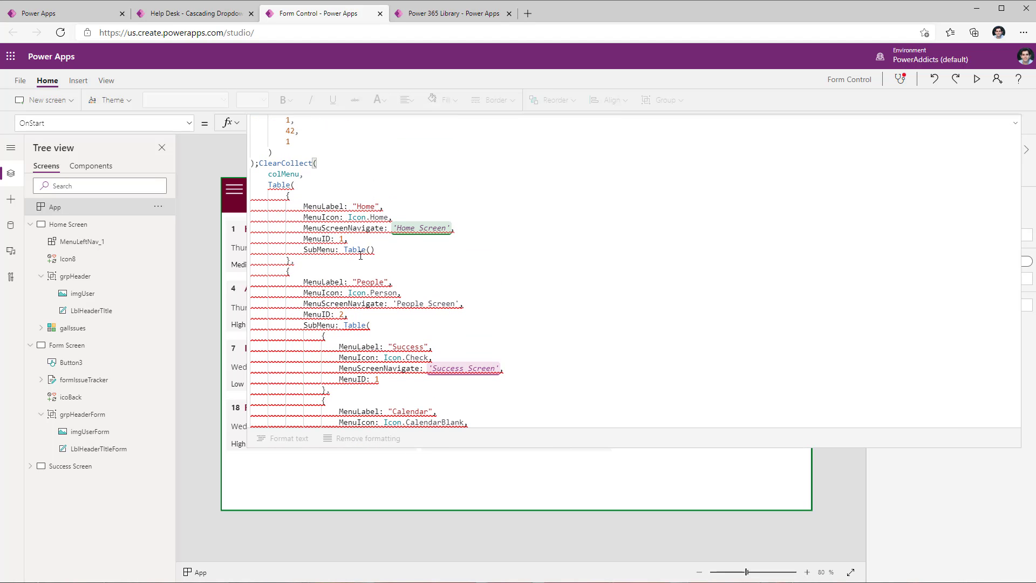
scroll(360, 255, down, 3)
scroll(315, 184, up, 3)
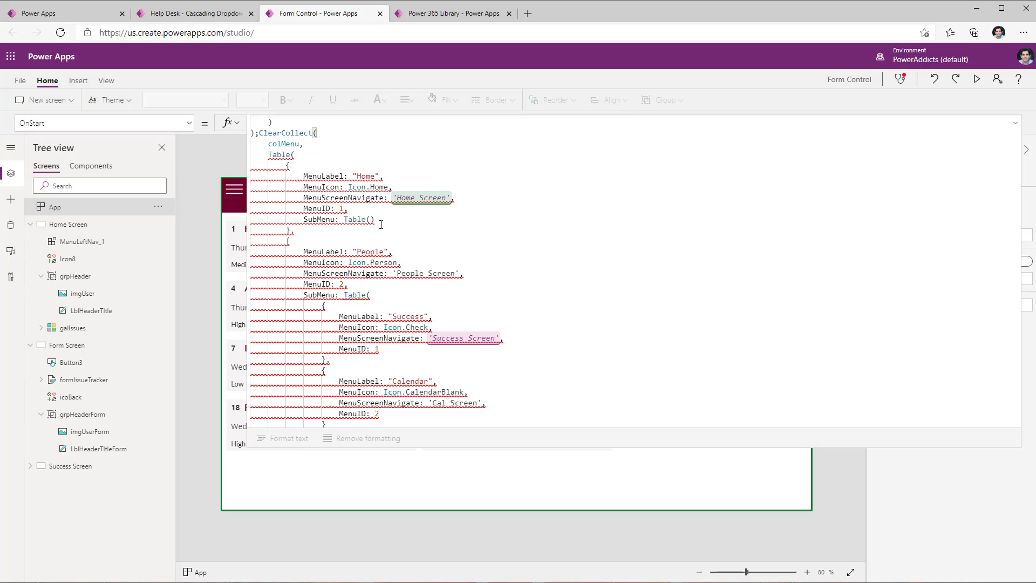
Step: Change the People entry in colMenu to label "Form", icon Icon.Information and target 'Form Screen'
double_click(432, 198)
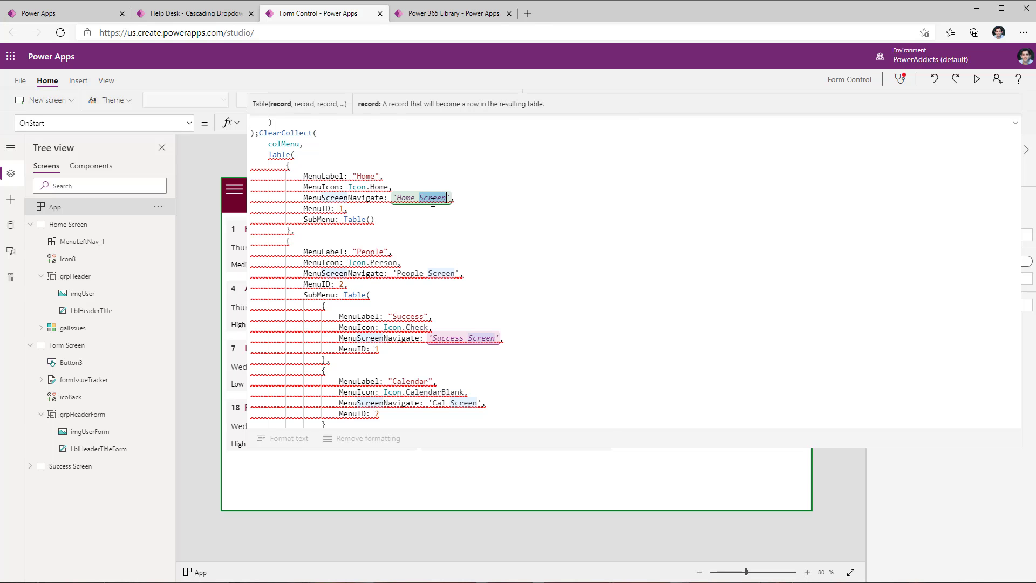
scroll(357, 278, down, 1)
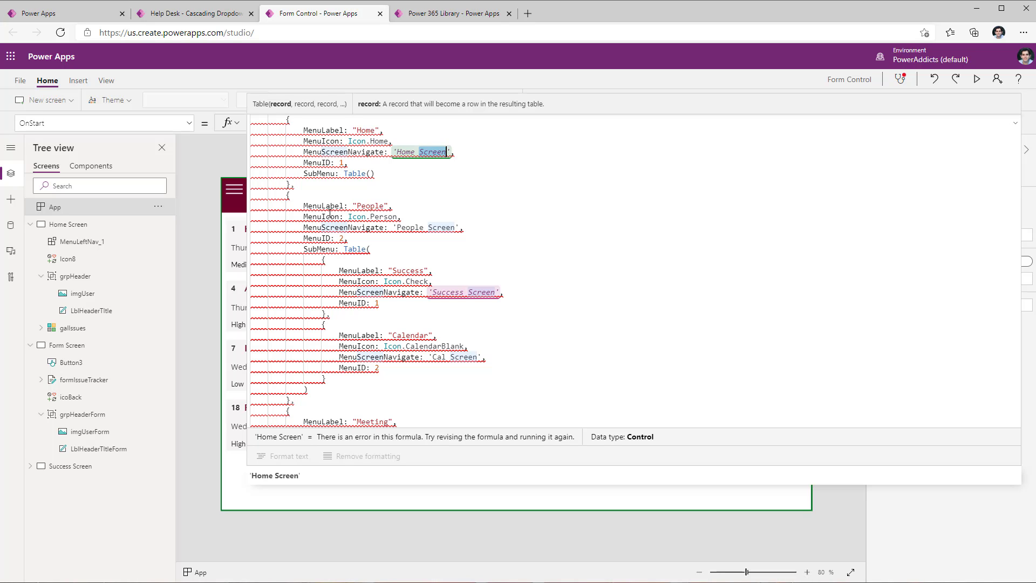
double_click(378, 206)
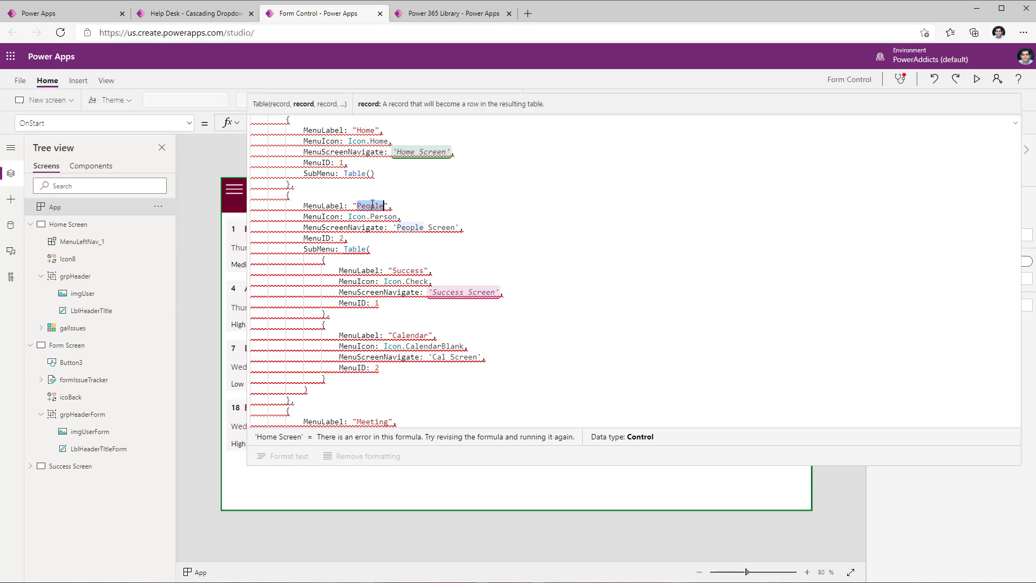
text(Form)
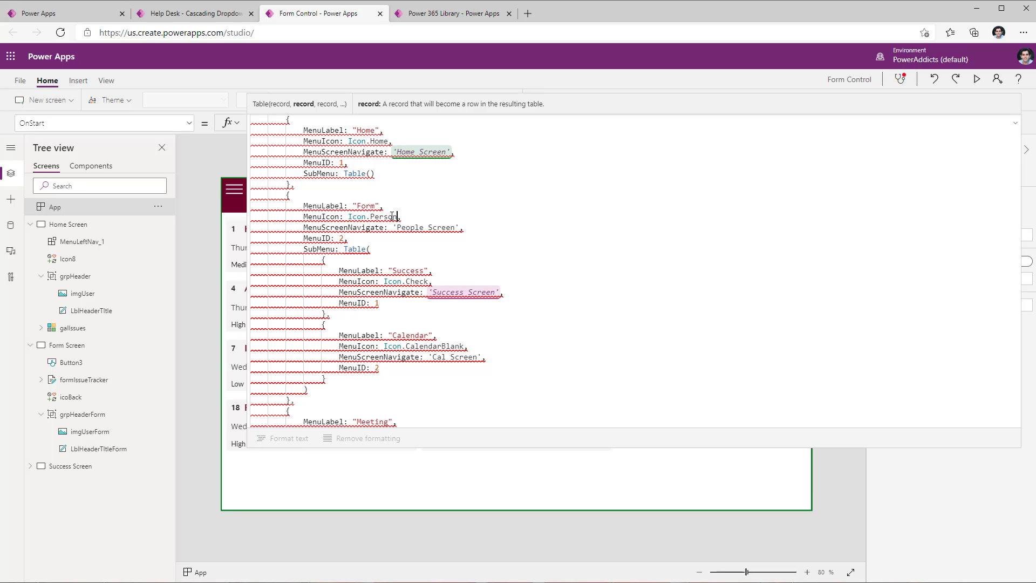
double_click(393, 216)
text(Information)
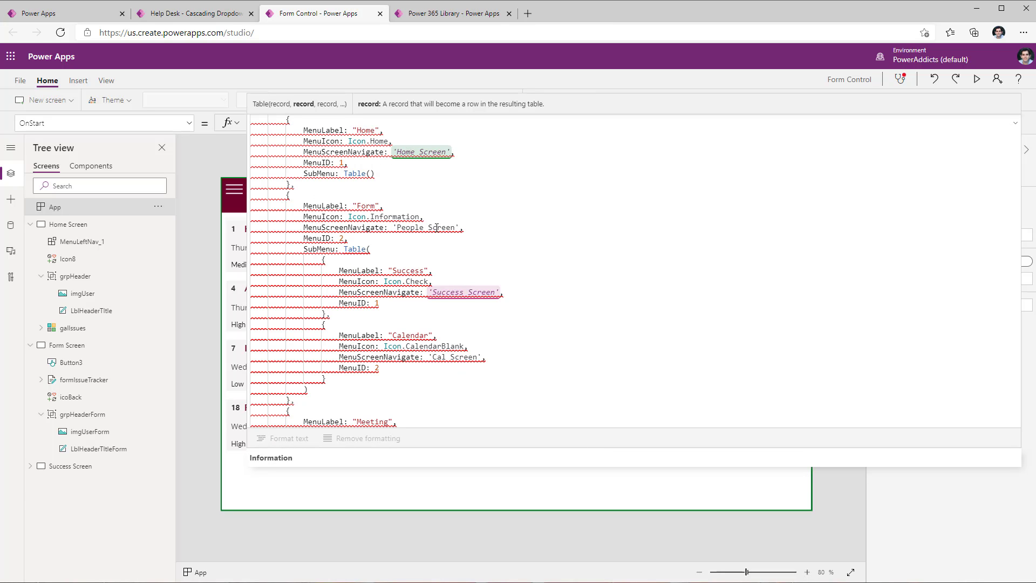
double_click(425, 229)
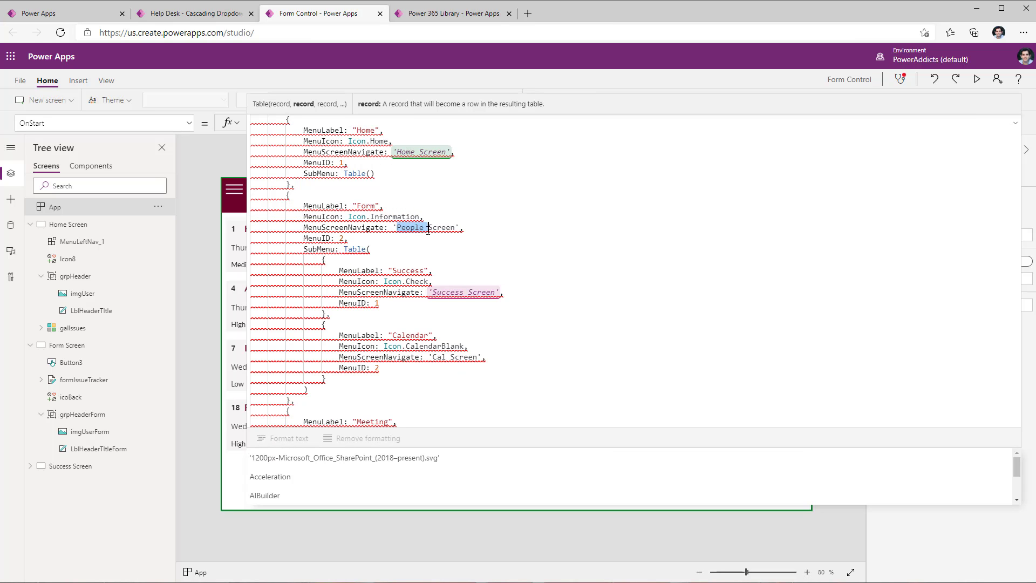
text(Form)
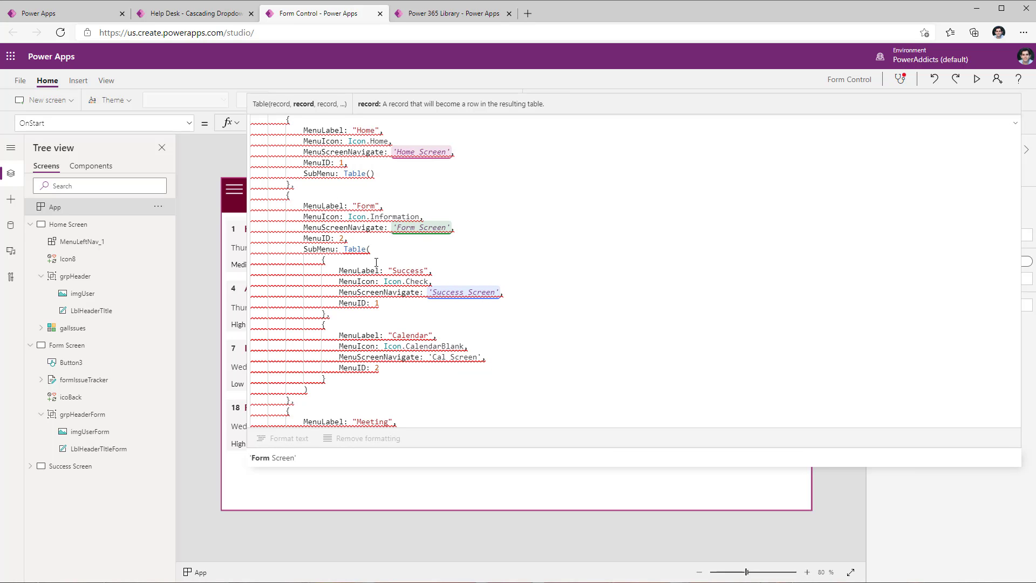
Step: Remove the Success and Calendar records from the Form entry's SubMenu, leaving an empty Table()
drag(370, 251, 368, 379)
key(Delete)
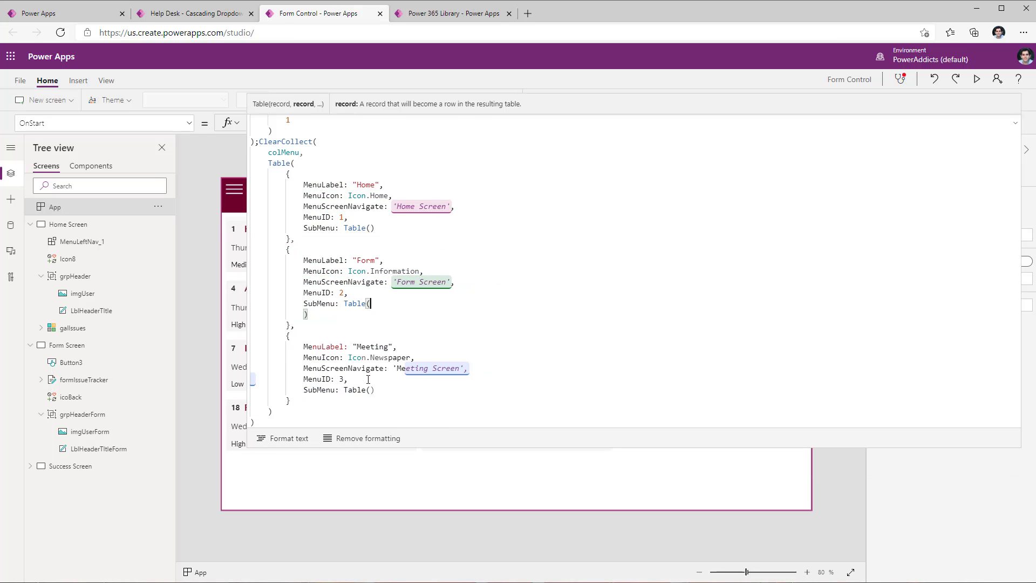
text())
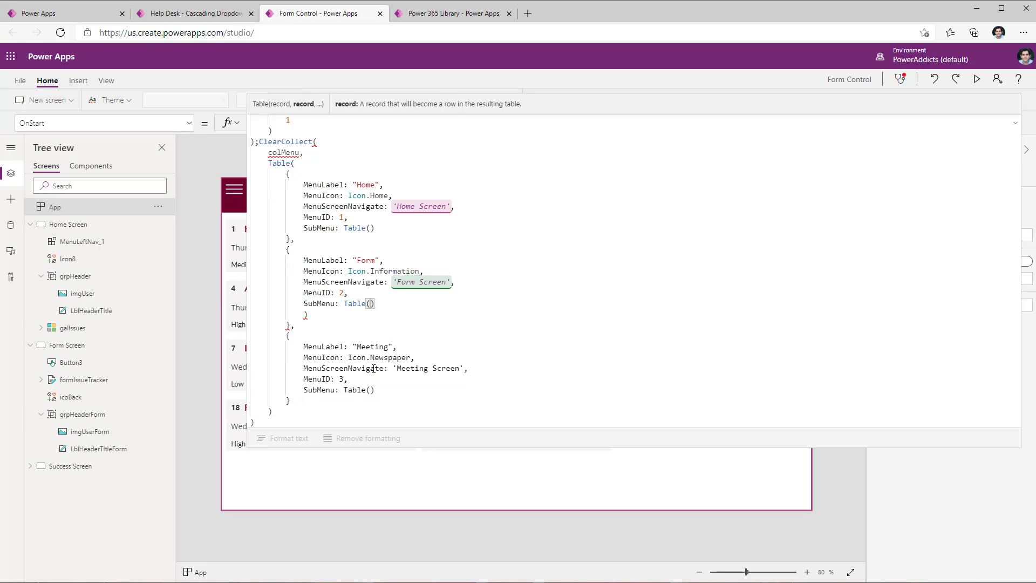
key(BackSpace)
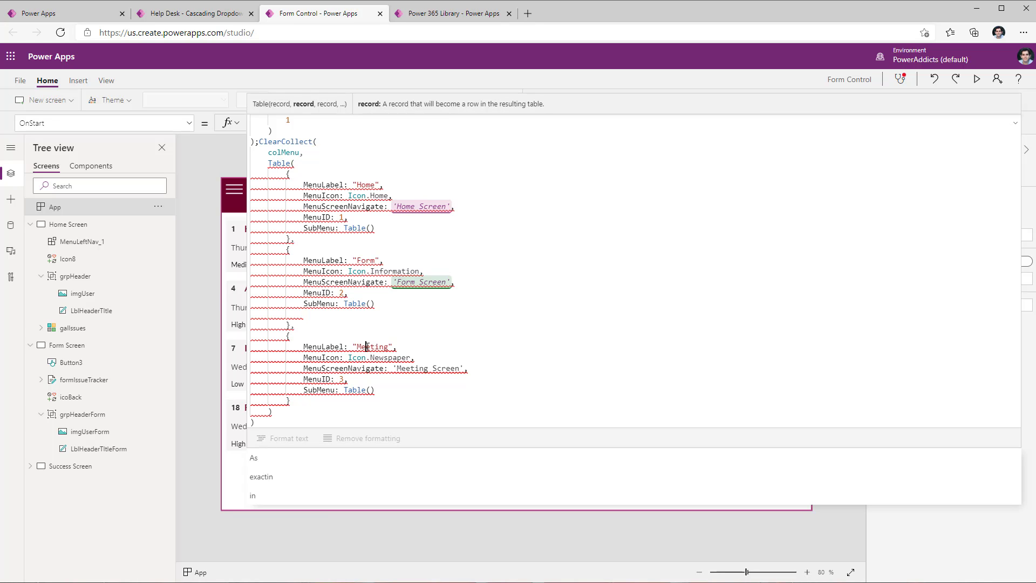
Step: Change the Meeting entry in colMenu to label "Success", icon Icon.Check and target 'Success Screen'
double_click(367, 346)
text(Sucss)
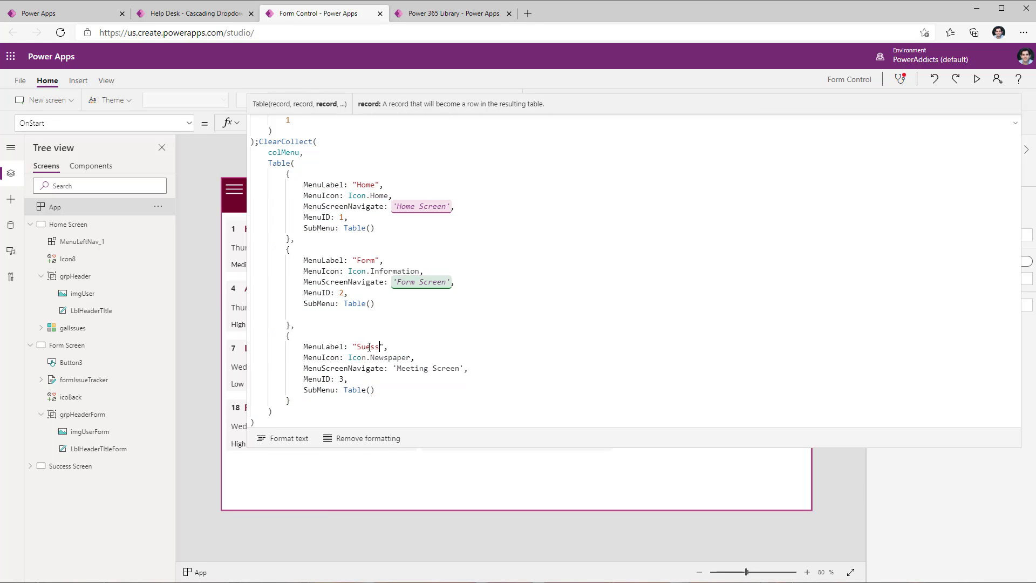
key(BackSpace)
key(BackSpace)
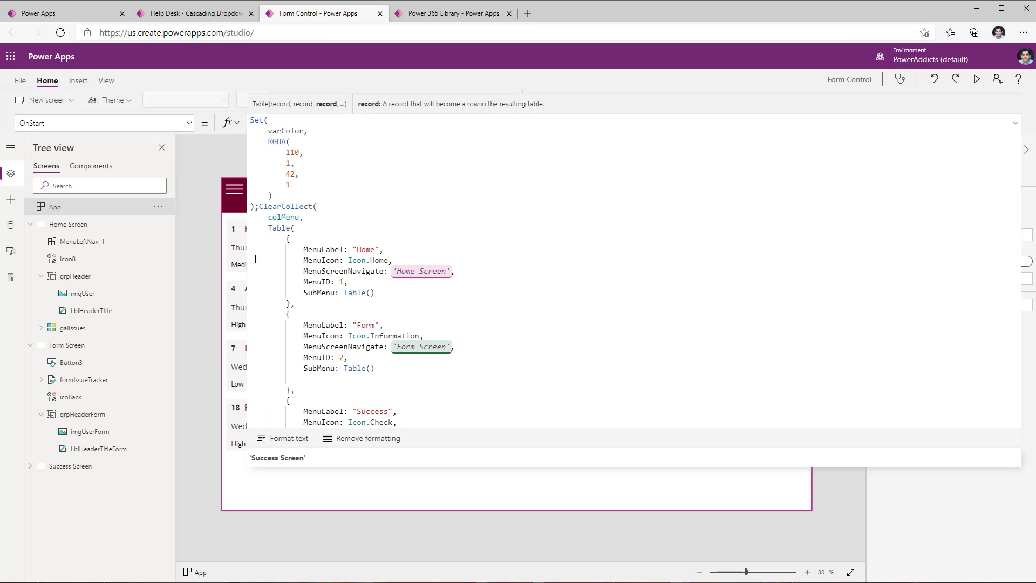
Step: Collapse the formula editor and run the App's OnStart to load the menu collection
click(78, 212)
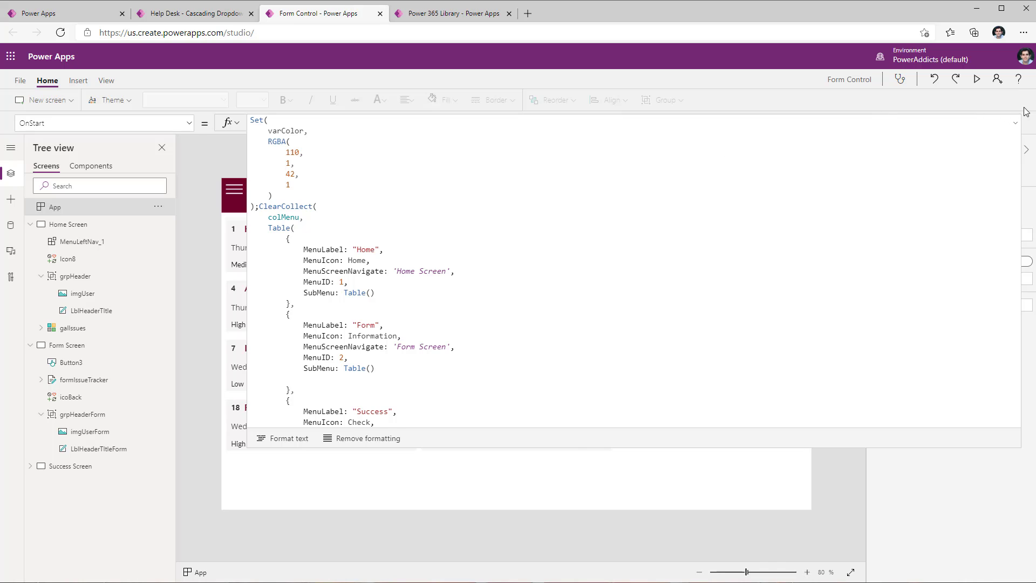
click(1015, 123)
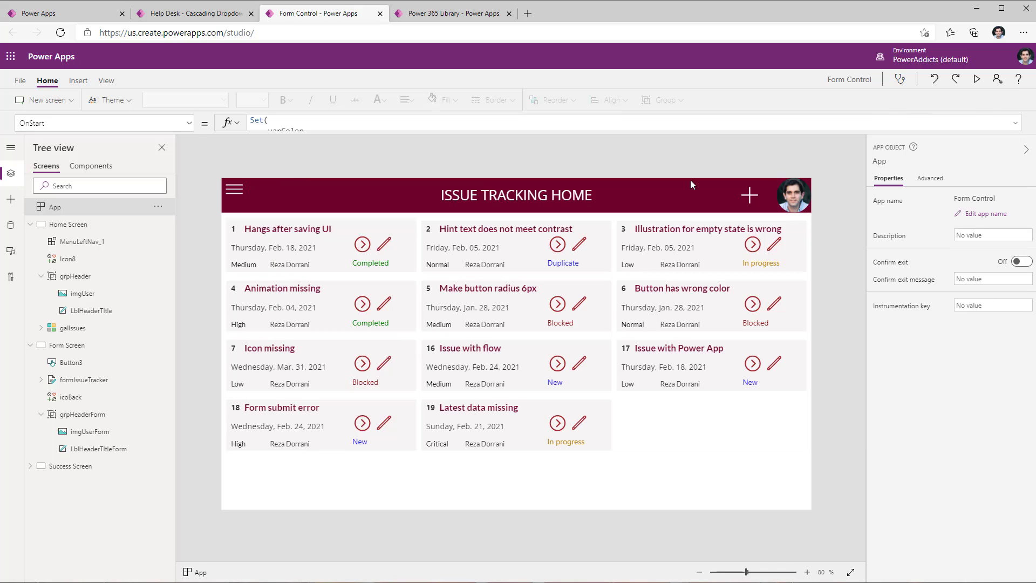
click(252, 460)
Step: Set the MenuItems property of the Home Screen's left navigation component to colMenu
click(79, 241)
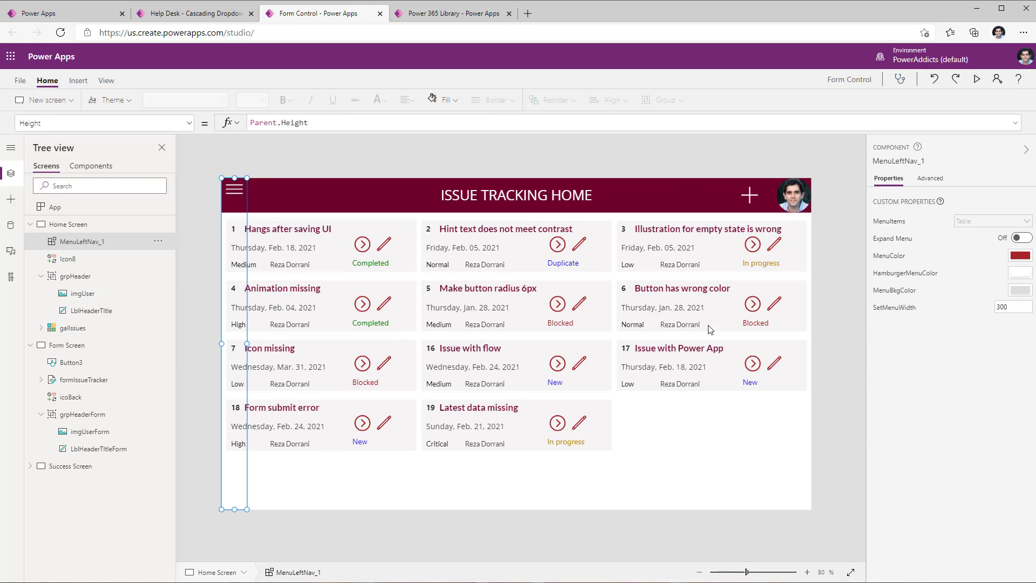
click(889, 225)
click(326, 121)
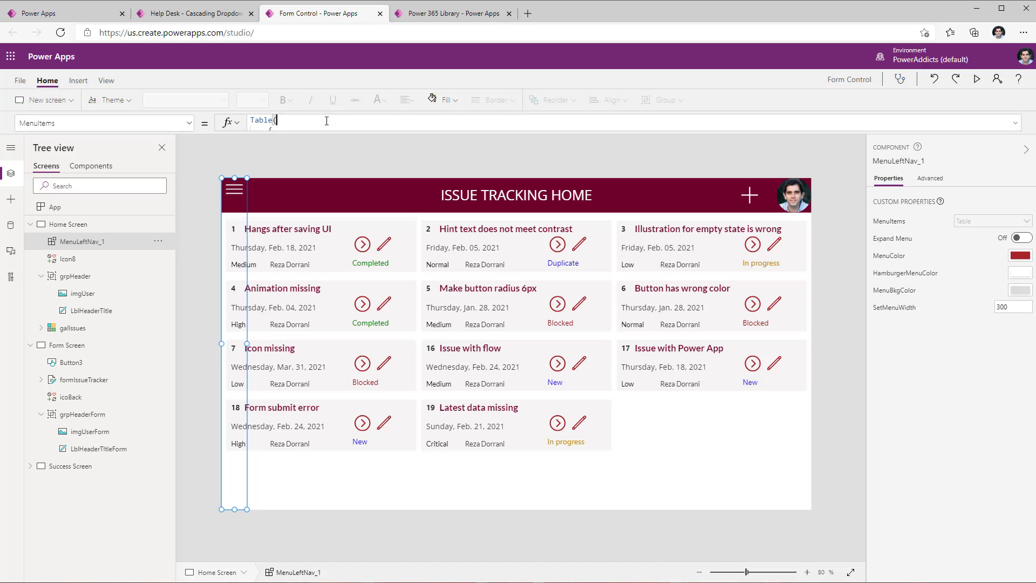
key(ctrl+a)
text(colm)
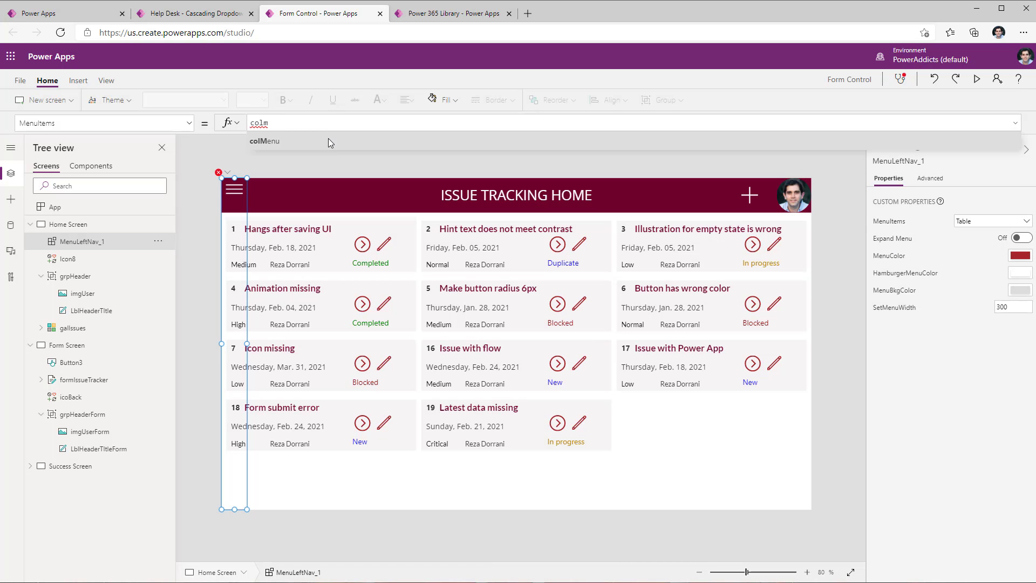
click(329, 141)
Step: Set the navigation component's ExpandMenu property to varShowMenu
click(893, 238)
click(321, 132)
key(ctrl+a)
text(var)
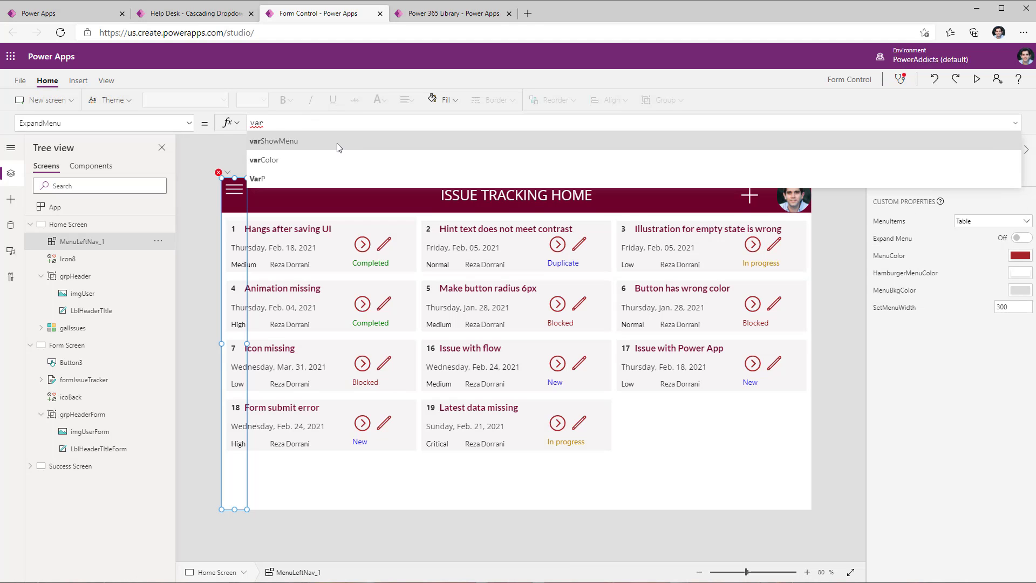
click(337, 143)
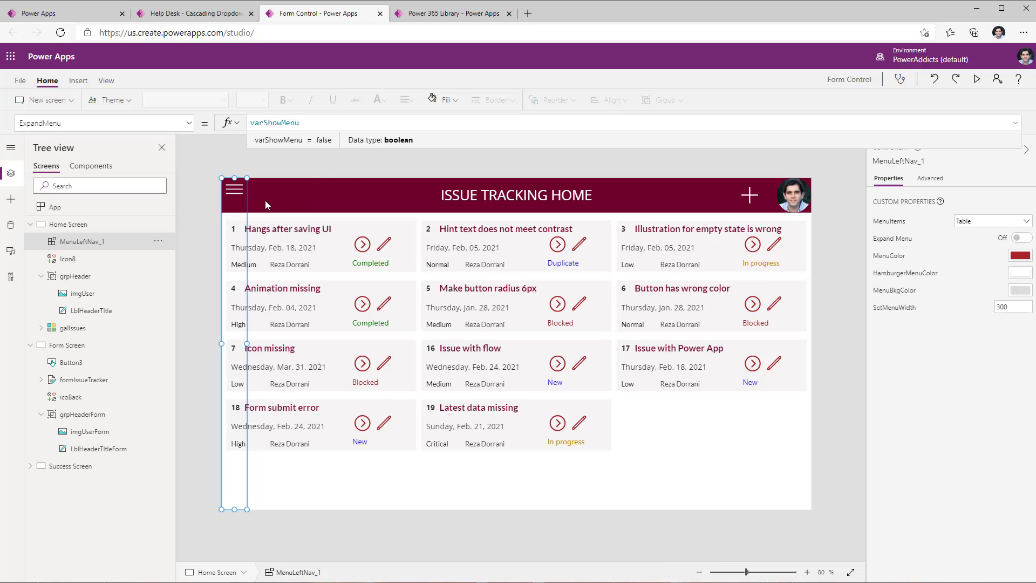
Step: Copy the Home Screen's navigation component onto the Form Screen and Success Screen, aligning it with the screen's left edge
click(233, 210)
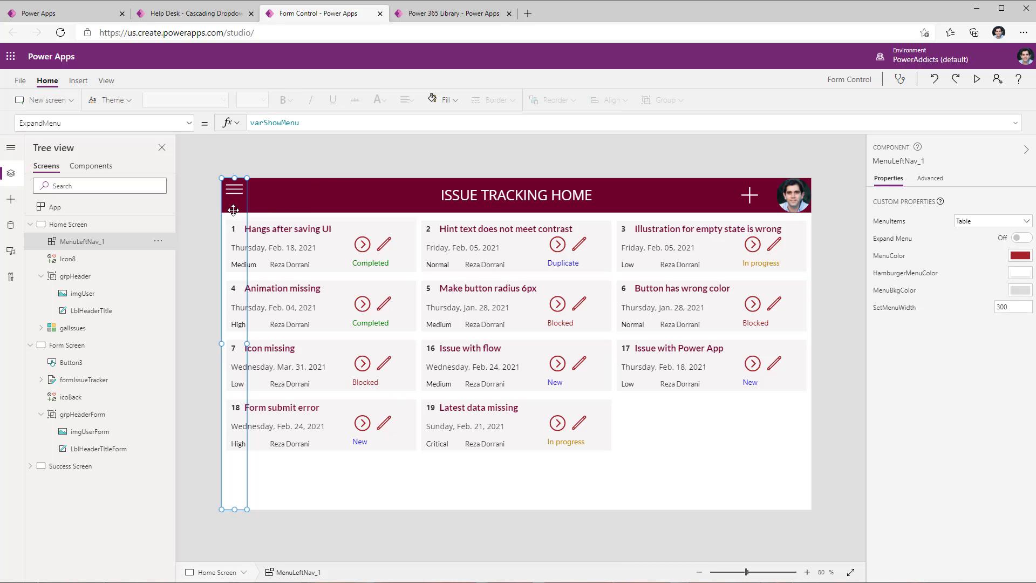
click(67, 345)
key(ctrl+v)
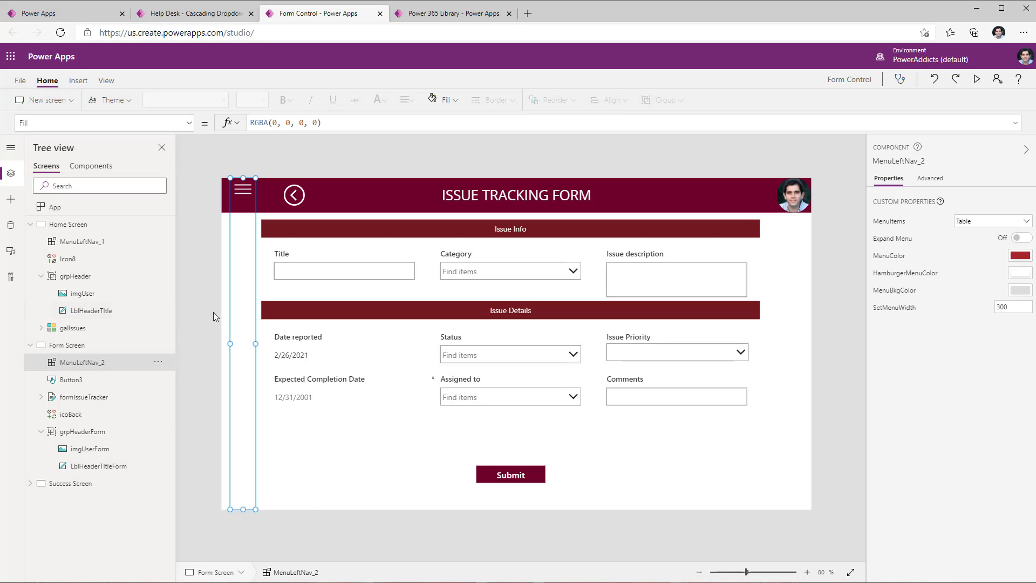
drag(250, 312, 241, 312)
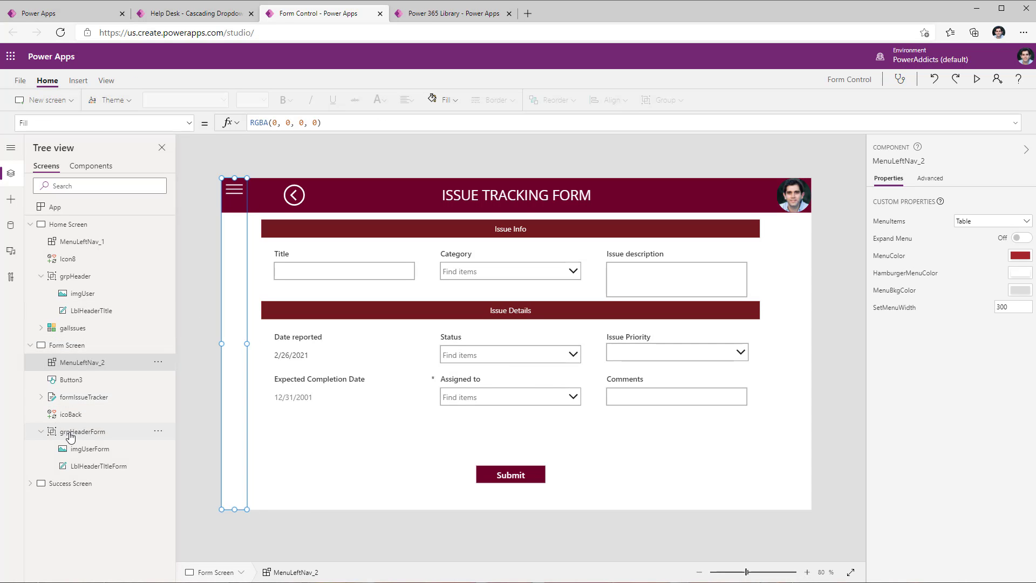
click(80, 484)
key(ctrl+v)
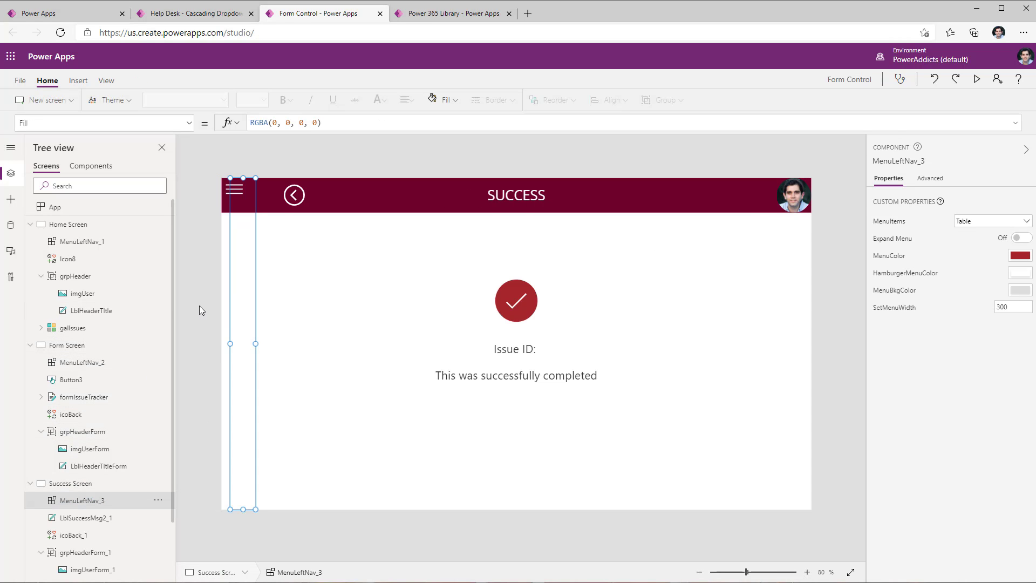
Step: Preview the app from the Home Screen, expand the left navigation menu and navigate to Form
click(82, 225)
click(976, 79)
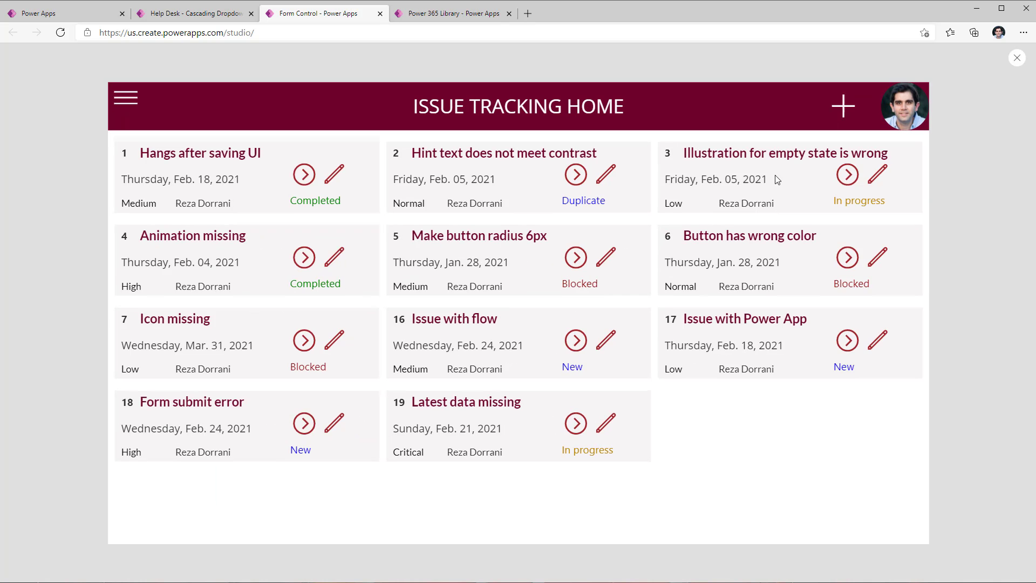
click(64, 64)
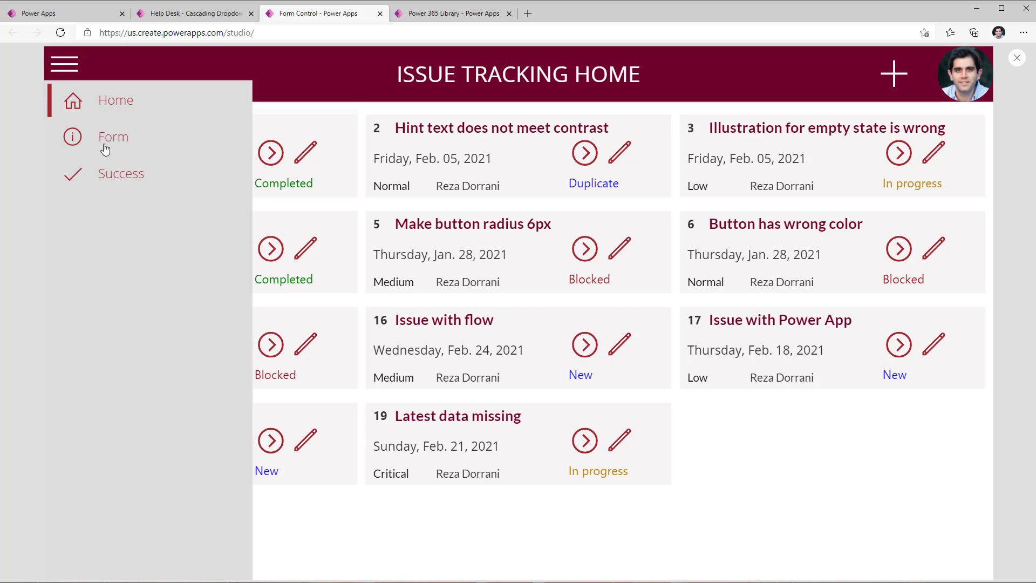
click(105, 148)
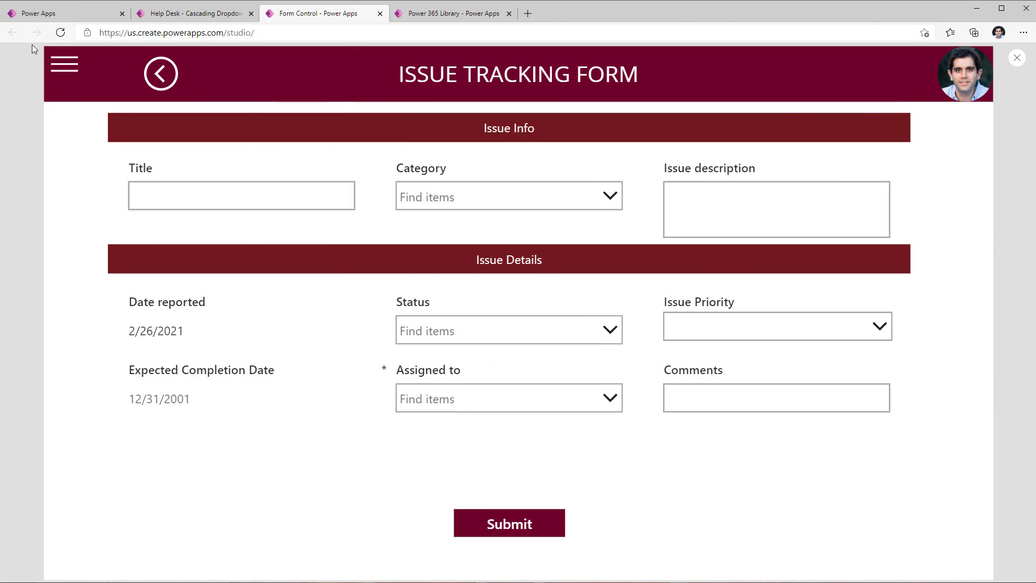
Step: Test the left navigation menu in the preview by navigating among the Success, Home and Form screens, and return to editing
click(64, 64)
click(111, 186)
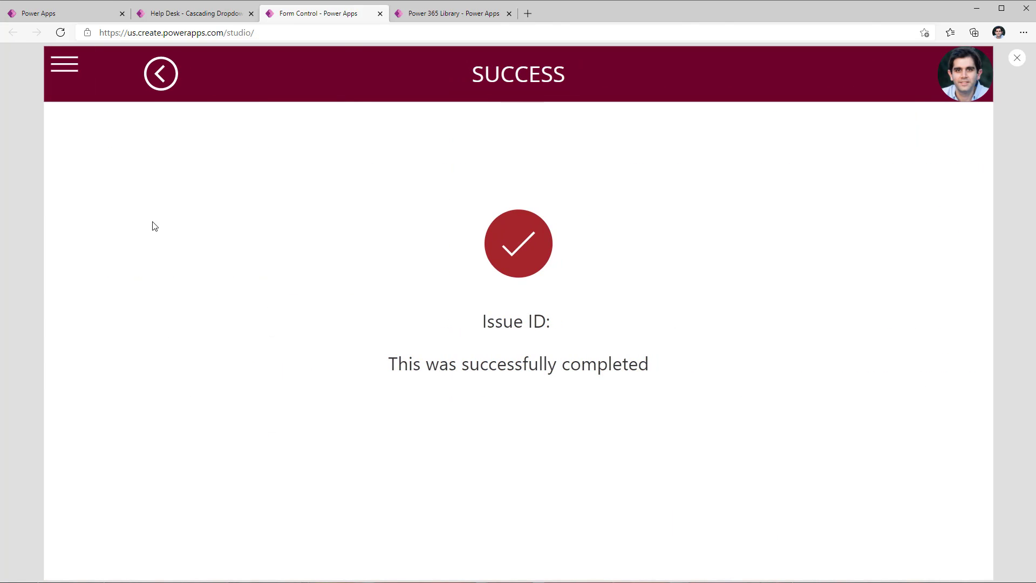
click(70, 70)
click(107, 110)
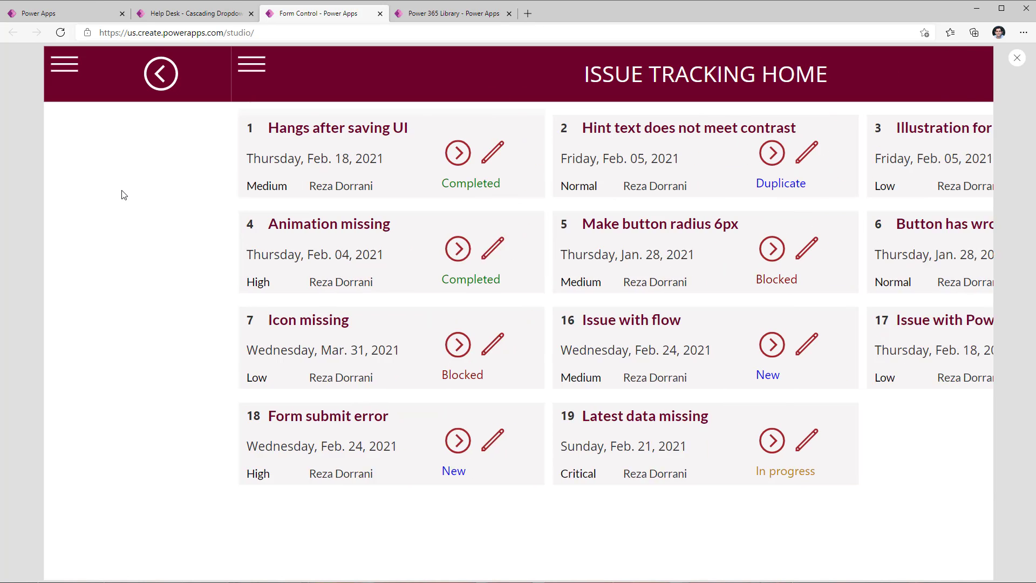
click(64, 65)
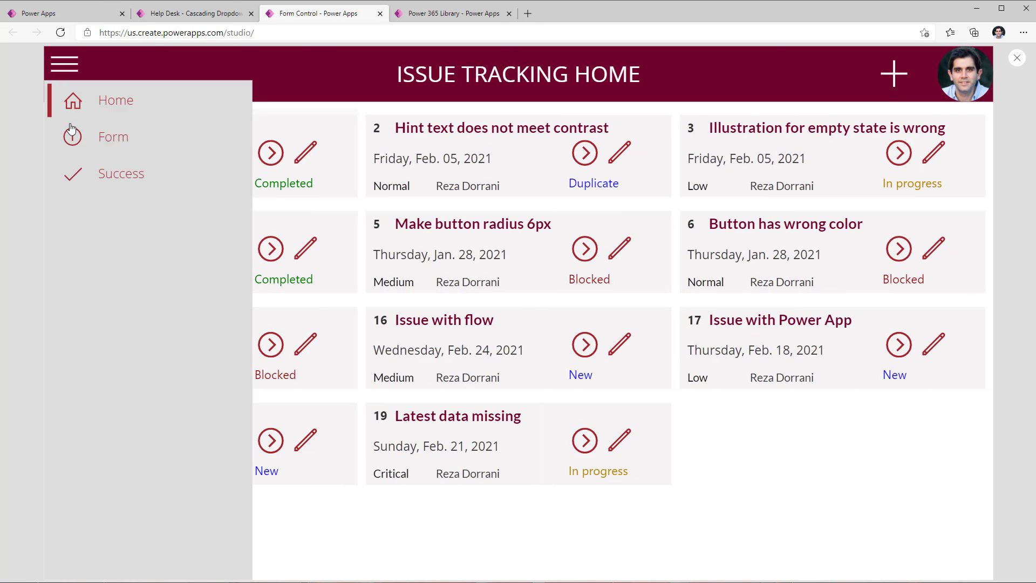
click(111, 146)
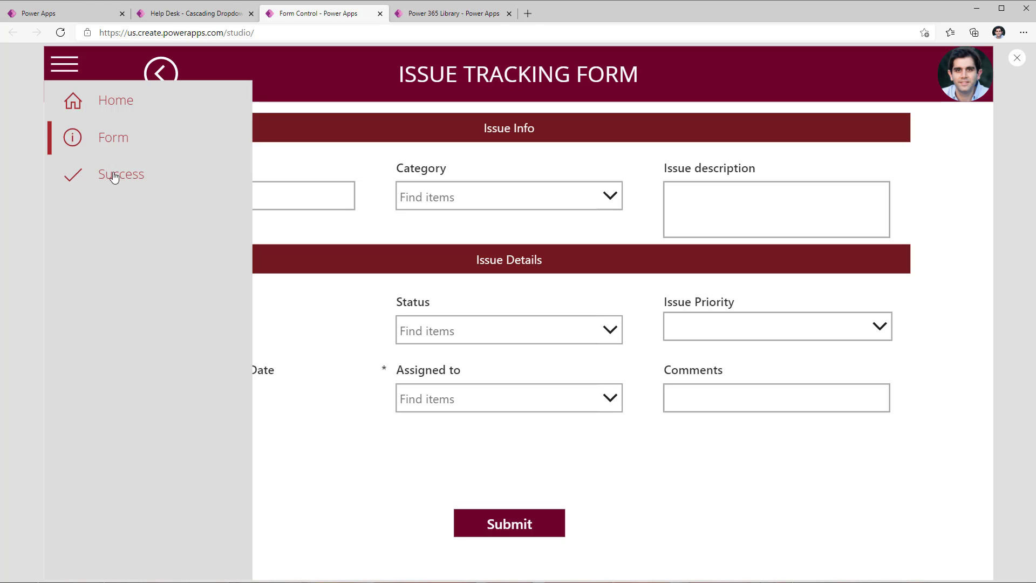
click(110, 175)
click(64, 64)
click(100, 99)
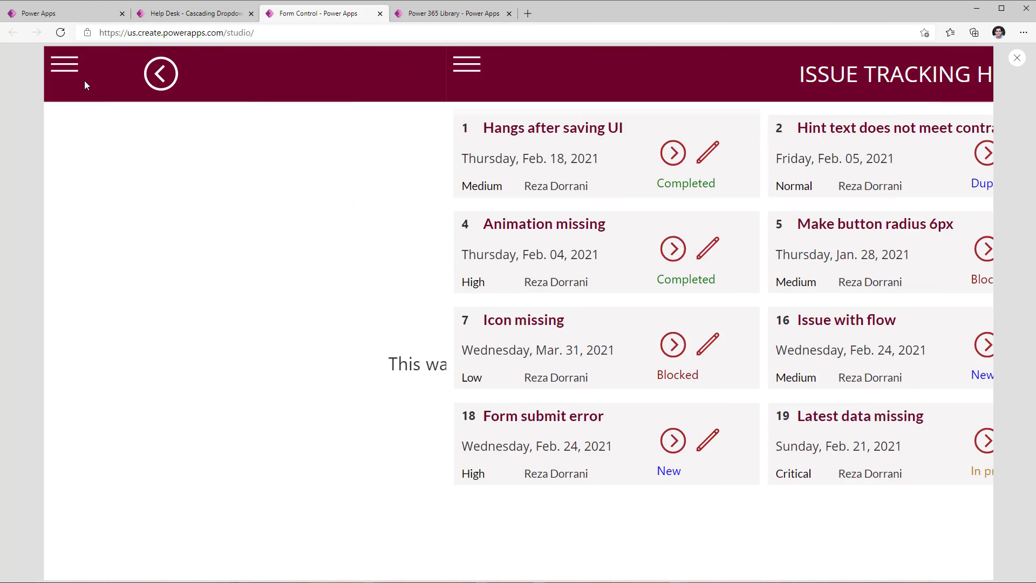
click(76, 60)
click(1017, 58)
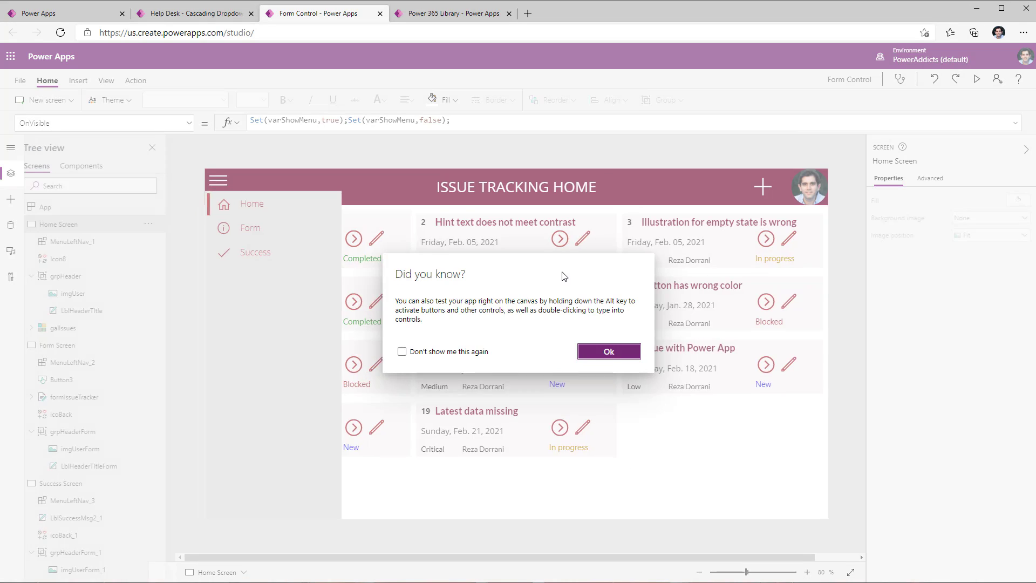
click(606, 349)
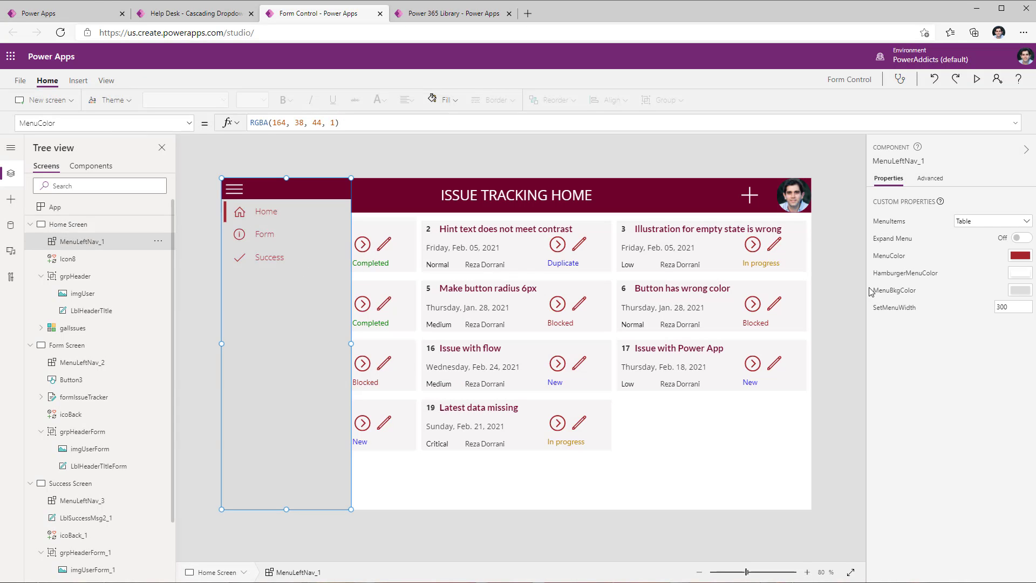
Step: Set the Home Screen navigation component's SetMenuWidth to 200 and preview the menu collapsing and expanding
double_click(1007, 307)
text(200)
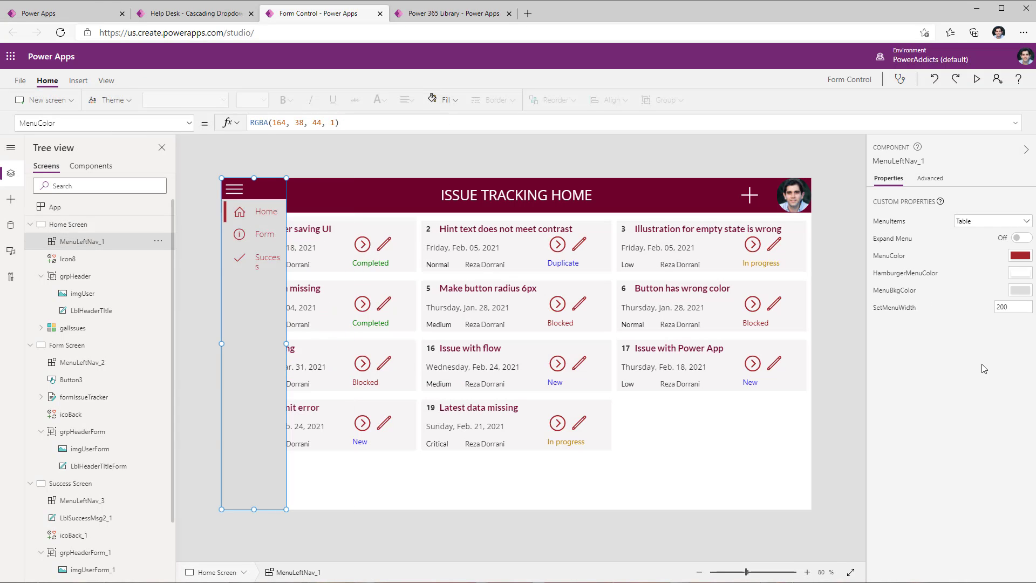
click(983, 80)
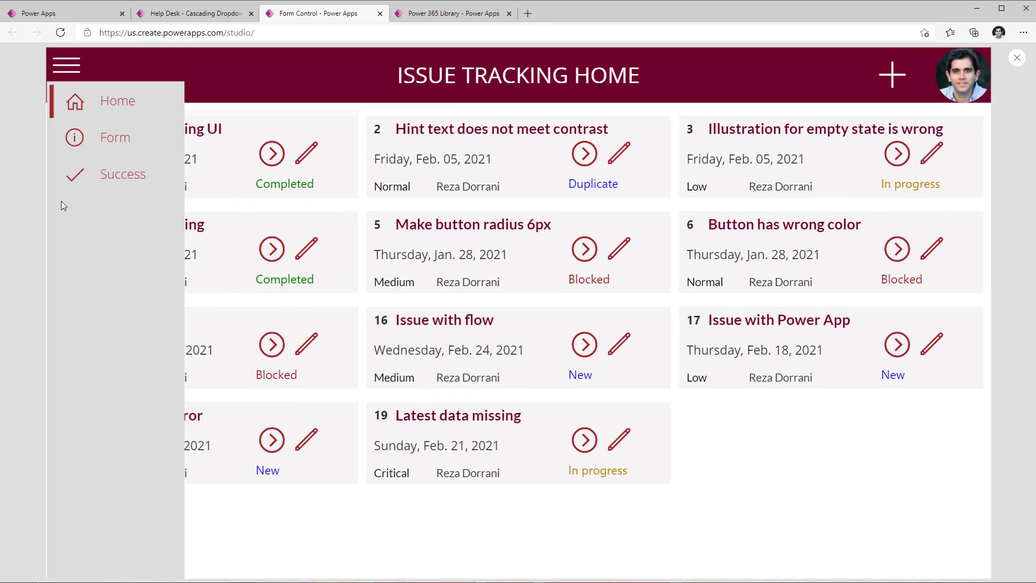
click(61, 74)
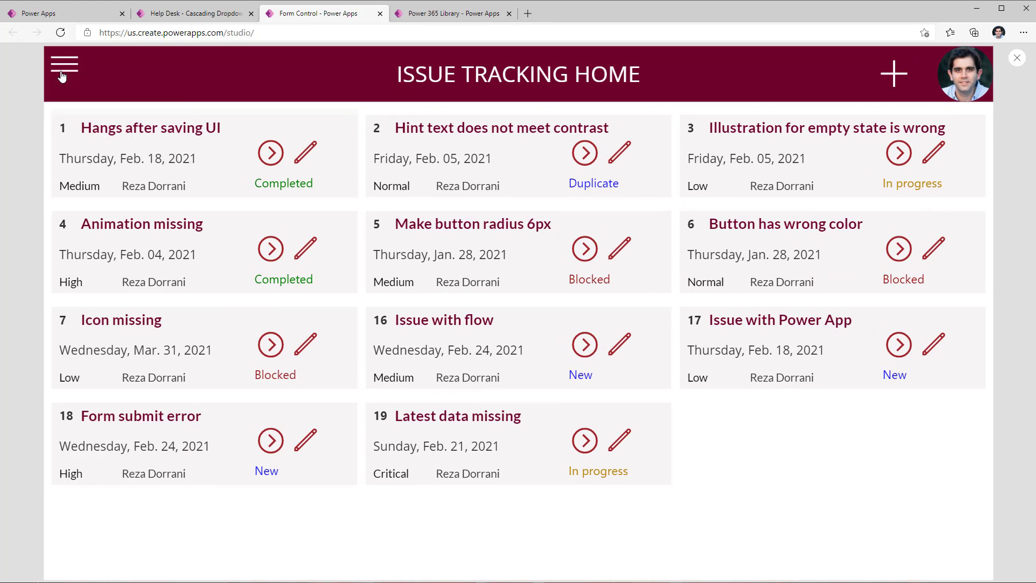
click(61, 73)
click(61, 73)
click(1016, 58)
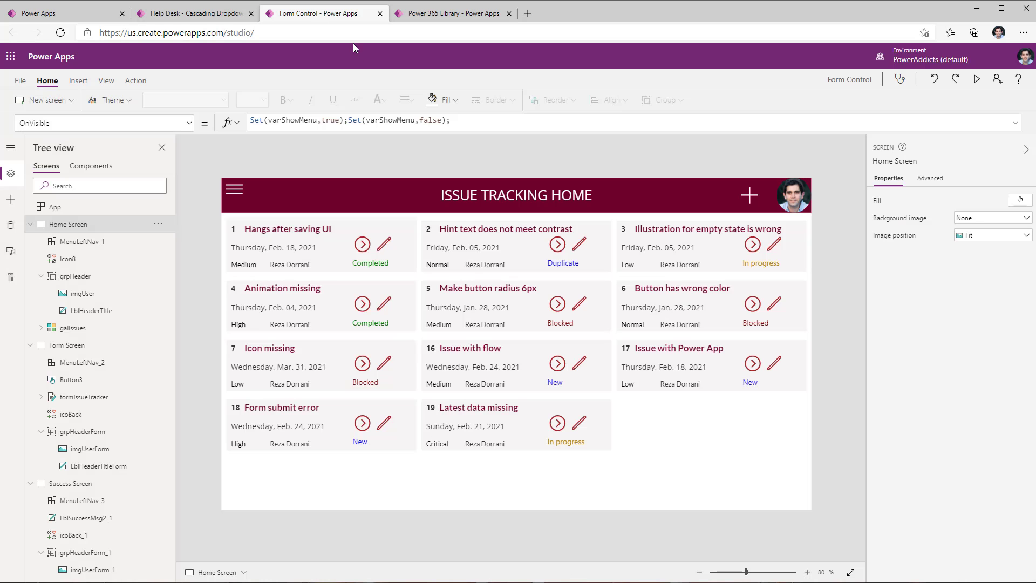
Step: Switch to the Help Desk - Cascading Dropdowns app and look through its Ticket, Success and Cascading screens
click(225, 20)
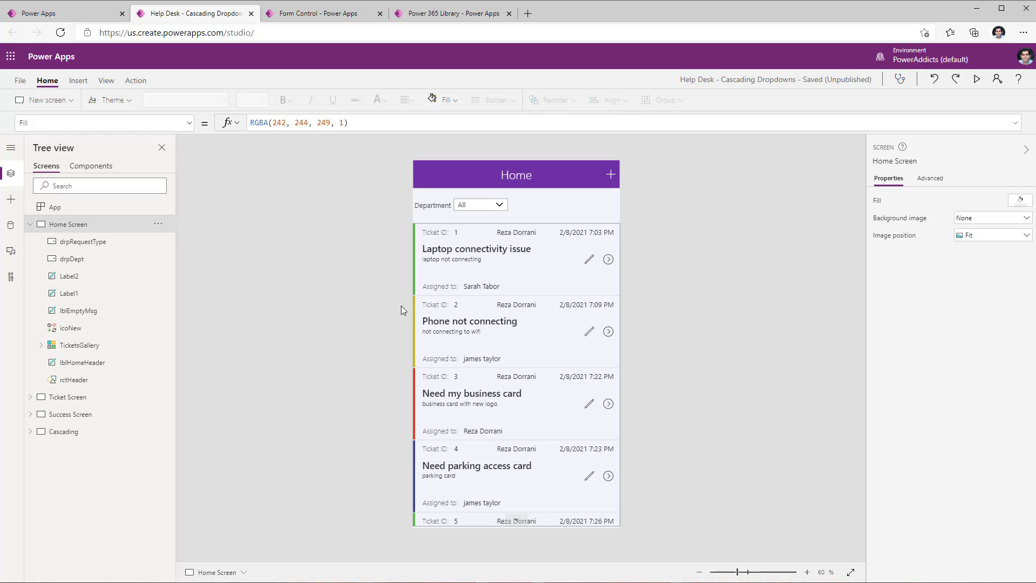
click(90, 398)
click(91, 414)
click(90, 430)
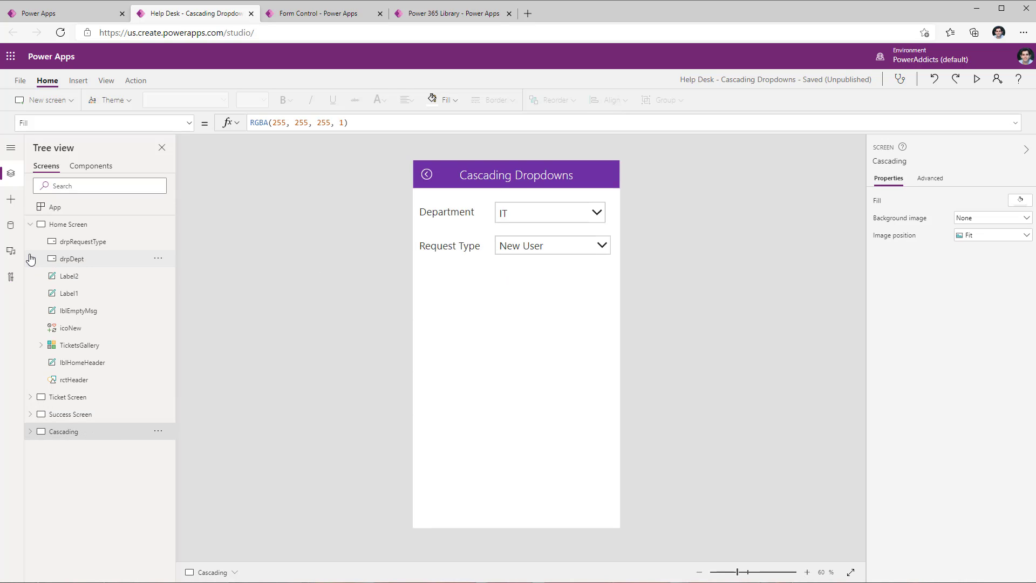
Step: Return to the Home Screen and import the MenuLeftNav component from Power 365 Library
click(119, 226)
click(11, 199)
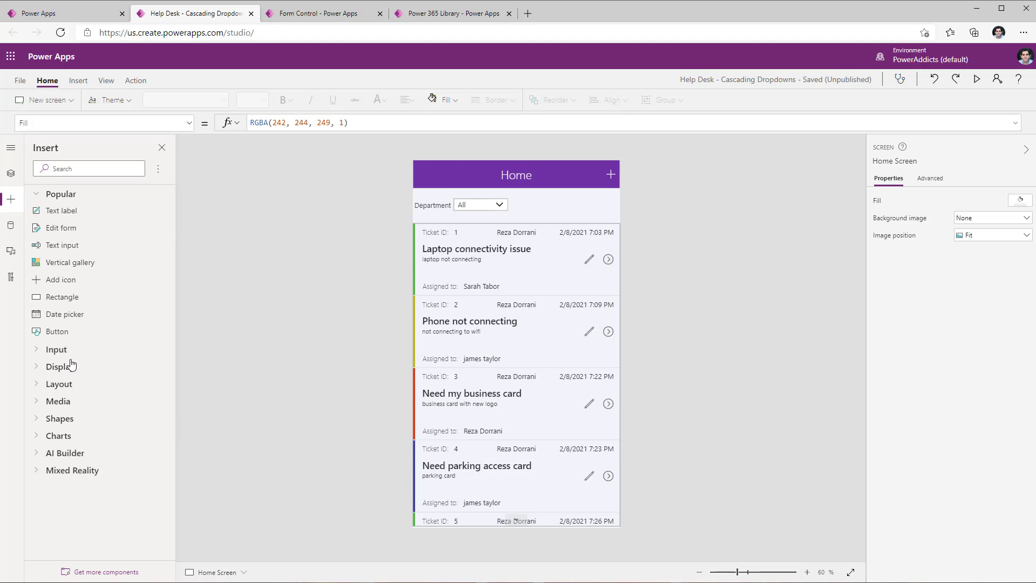
click(105, 574)
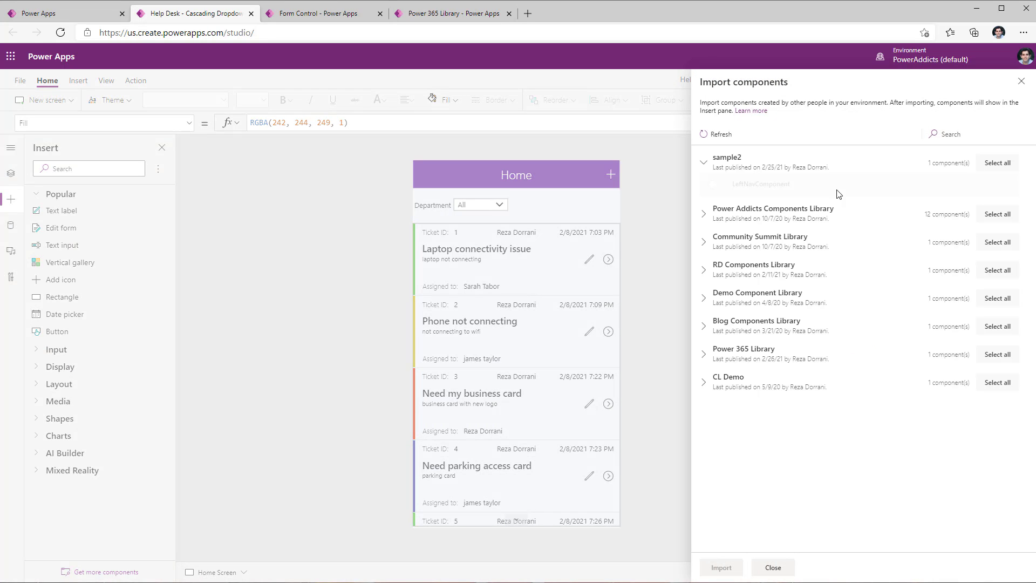
click(839, 194)
click(721, 567)
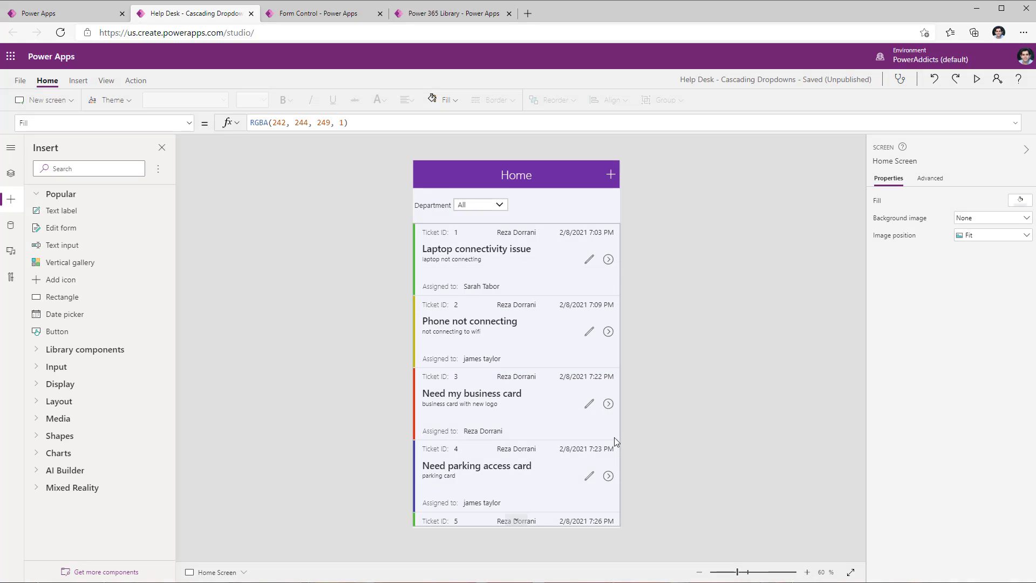
Step: Insert the MenuLeftNav library component on the Home Screen
click(14, 172)
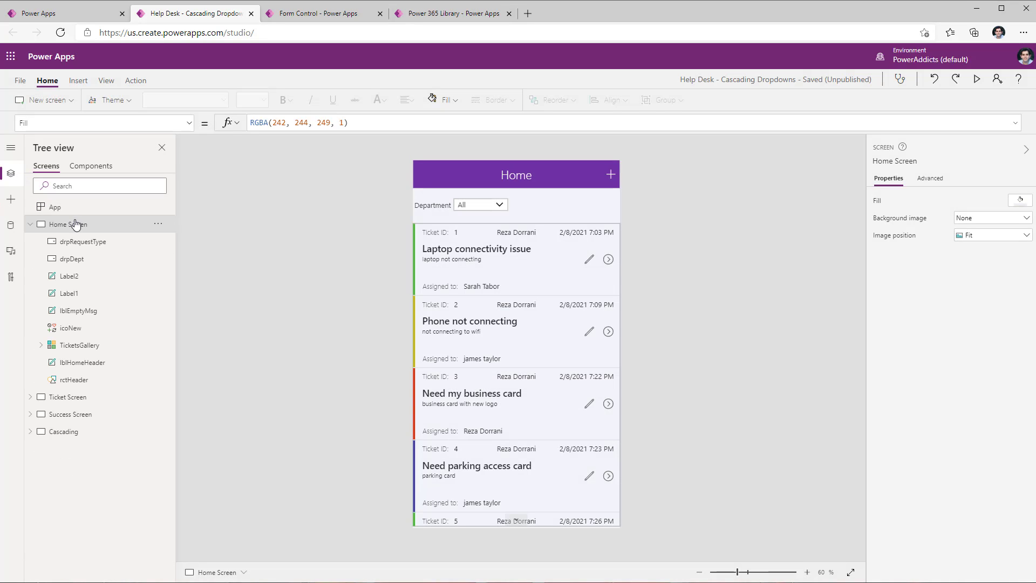
click(11, 199)
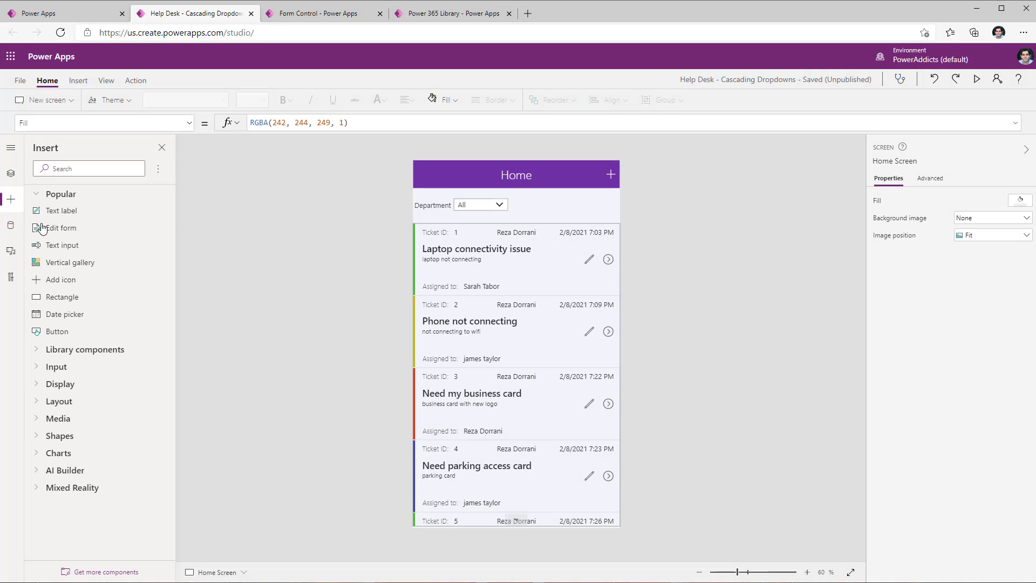
click(81, 351)
click(92, 366)
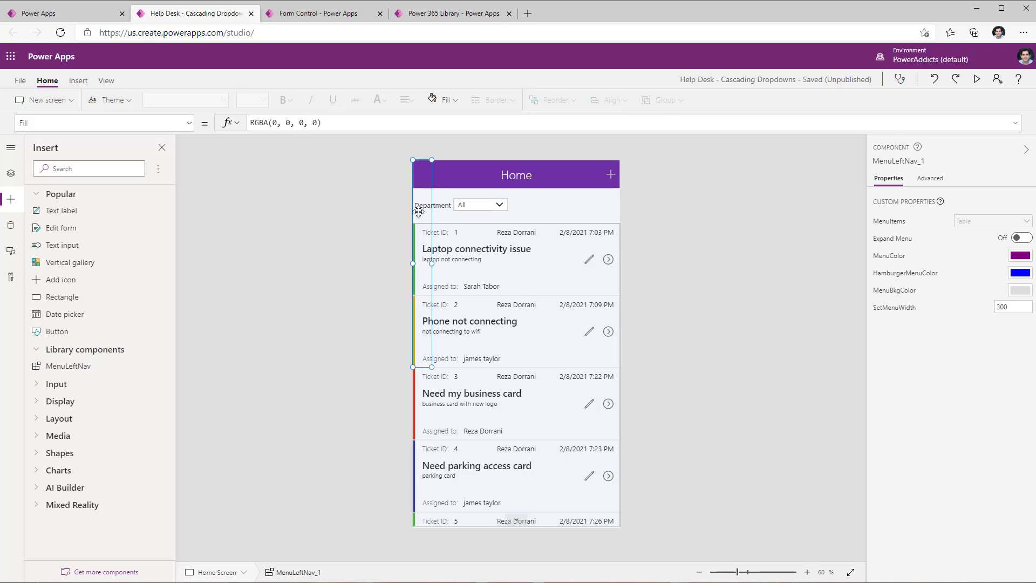
Step: Set the inserted navigation component's Height property to Parent.Height
click(108, 122)
text(Height)
key(Return)
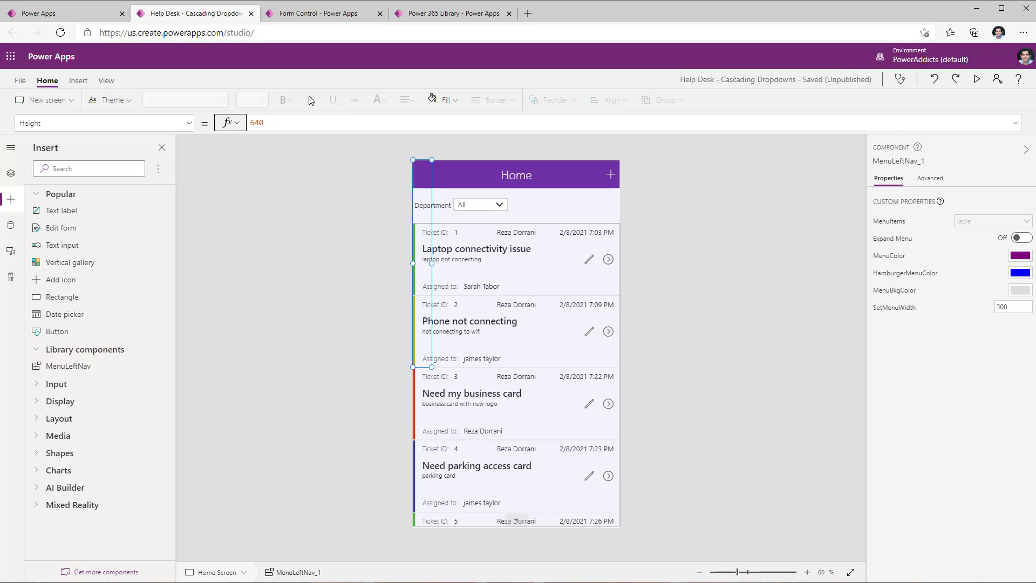
text(Parent.he)
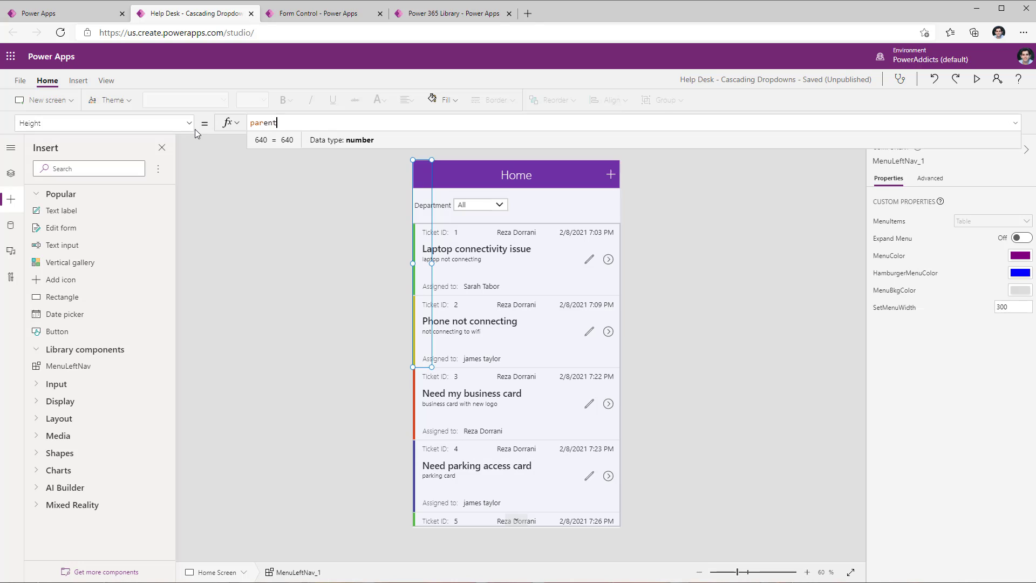
click(279, 142)
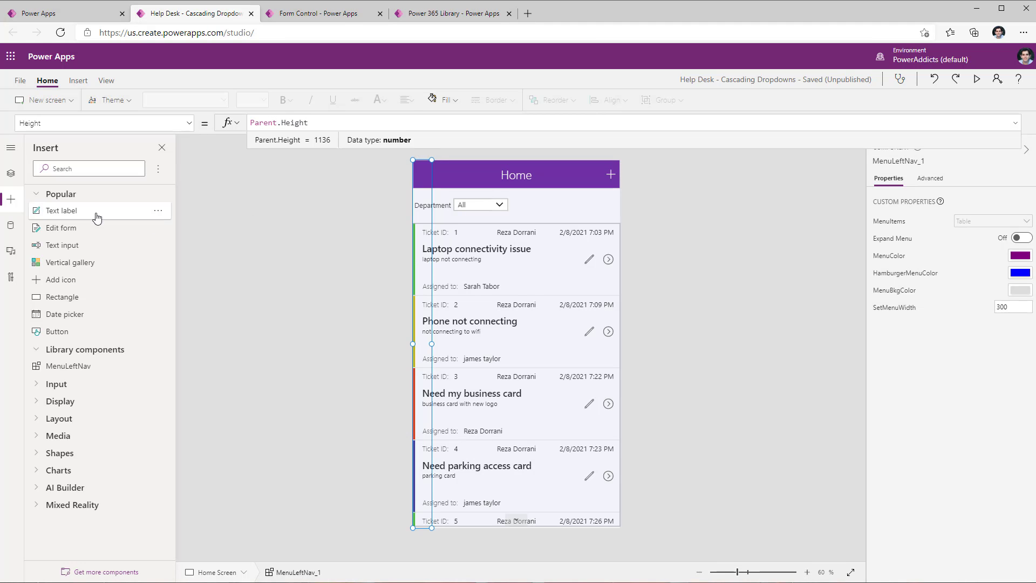
Step: Bring the navigation component to the front of all controls on the Home Screen
click(11, 178)
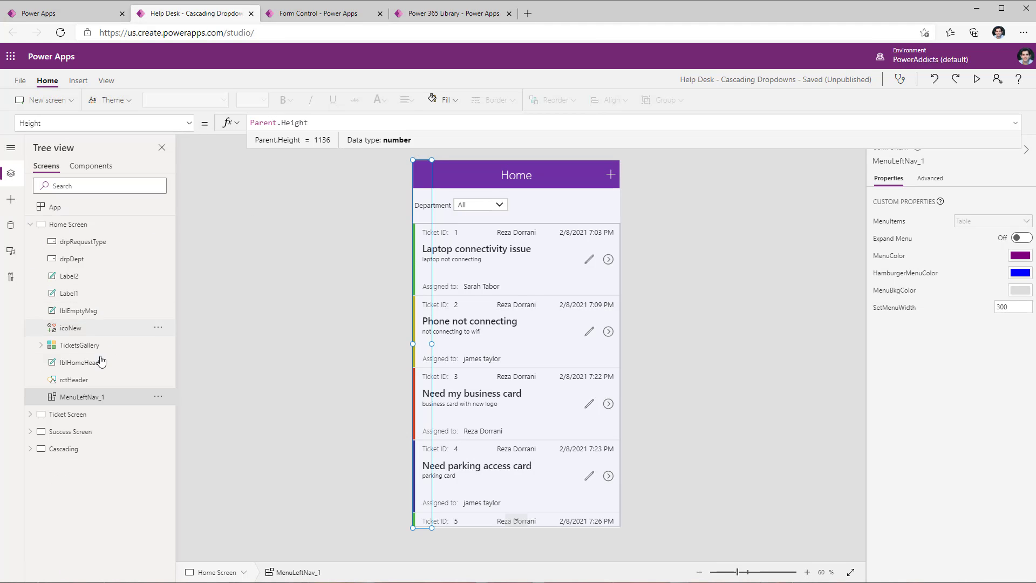
click(158, 397)
mouse_move(215, 503)
click(276, 501)
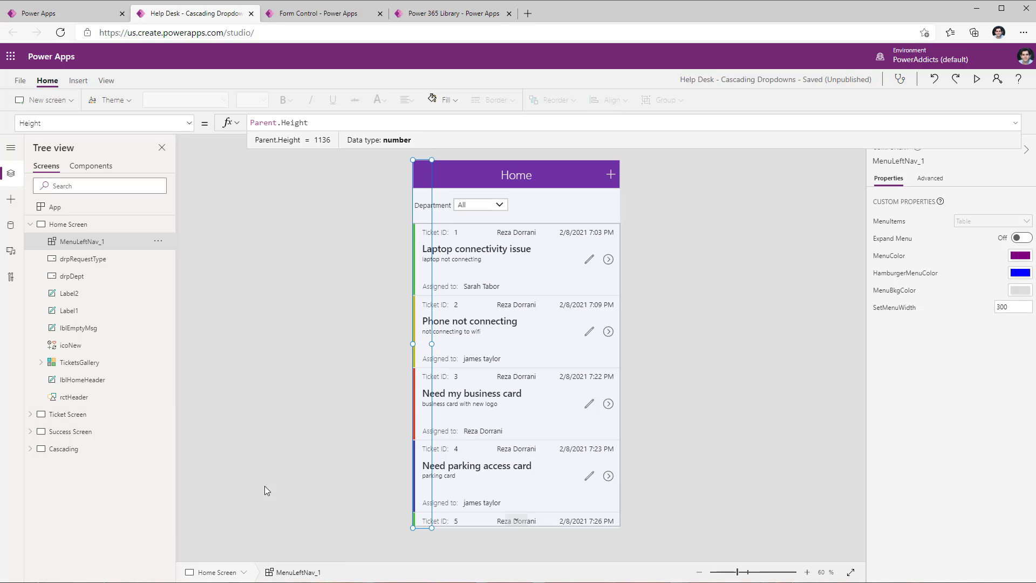
Step: Copy the OnVisible formula Set(varShowMenu,true);Set(varShowMenu,false); from Power 365 Library's Home Screen to the Help Desk app's Home Screen
click(422, 13)
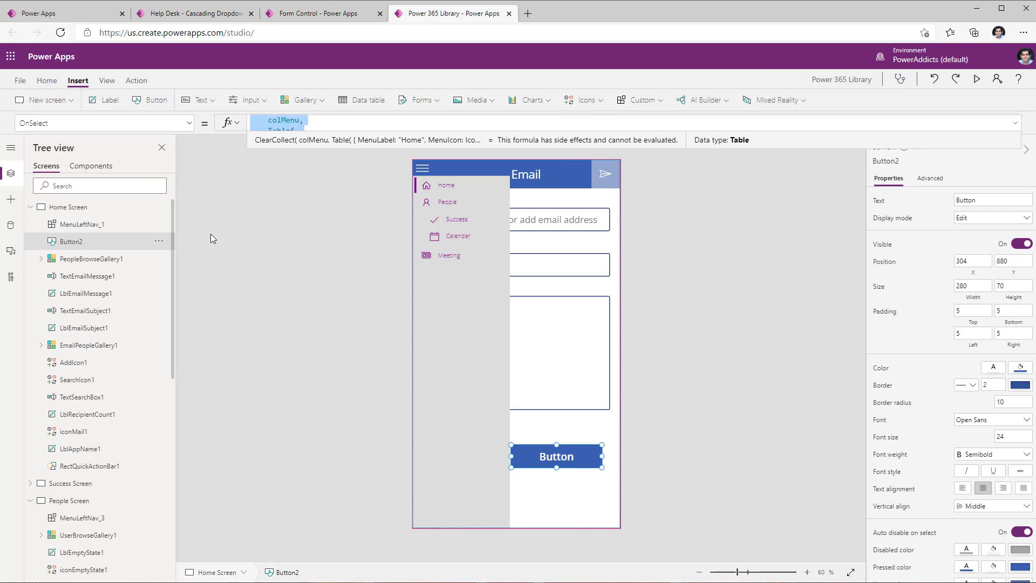
click(151, 207)
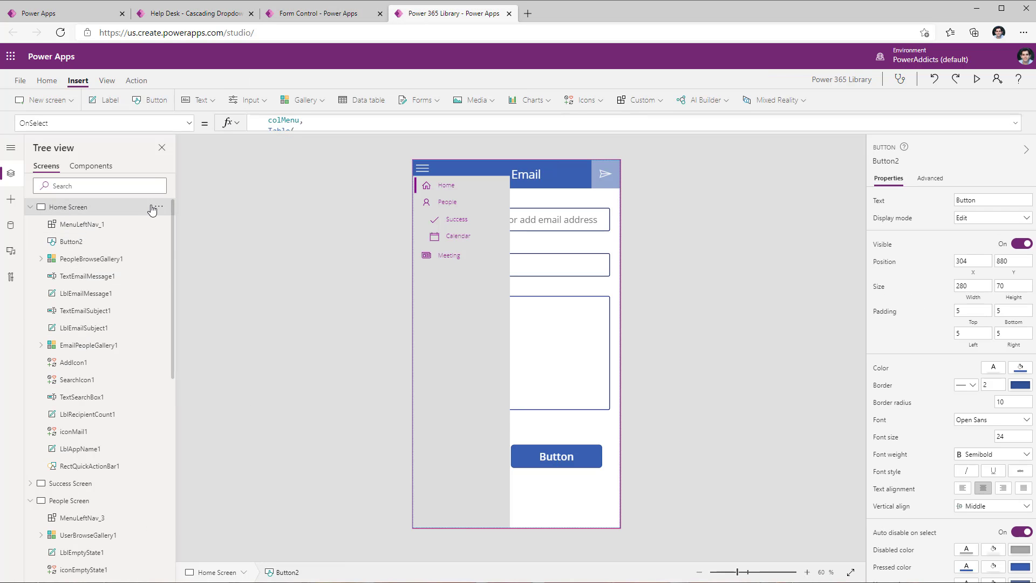
triple_click(345, 122)
key(ctrl+c)
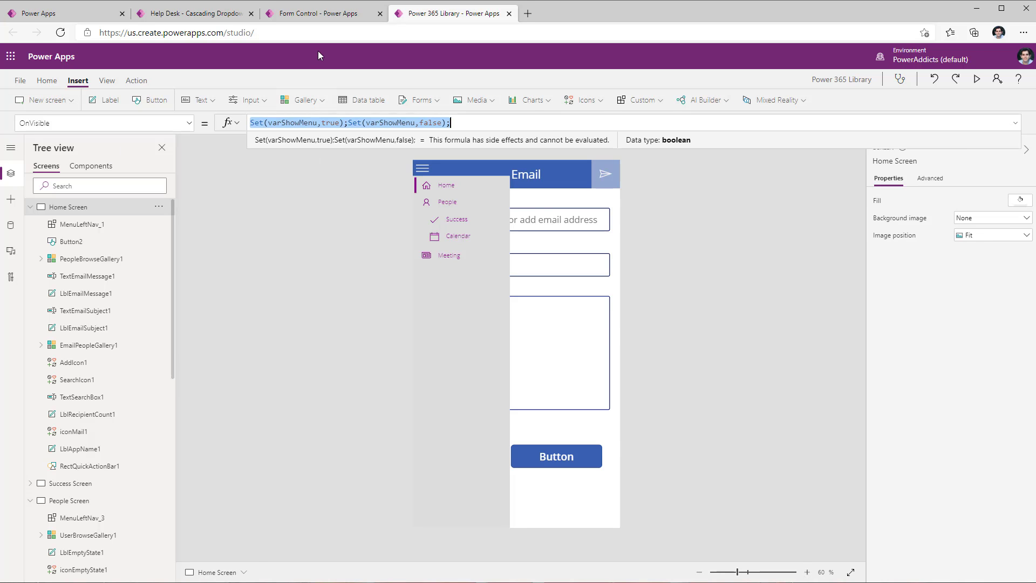
key(ctrl+2)
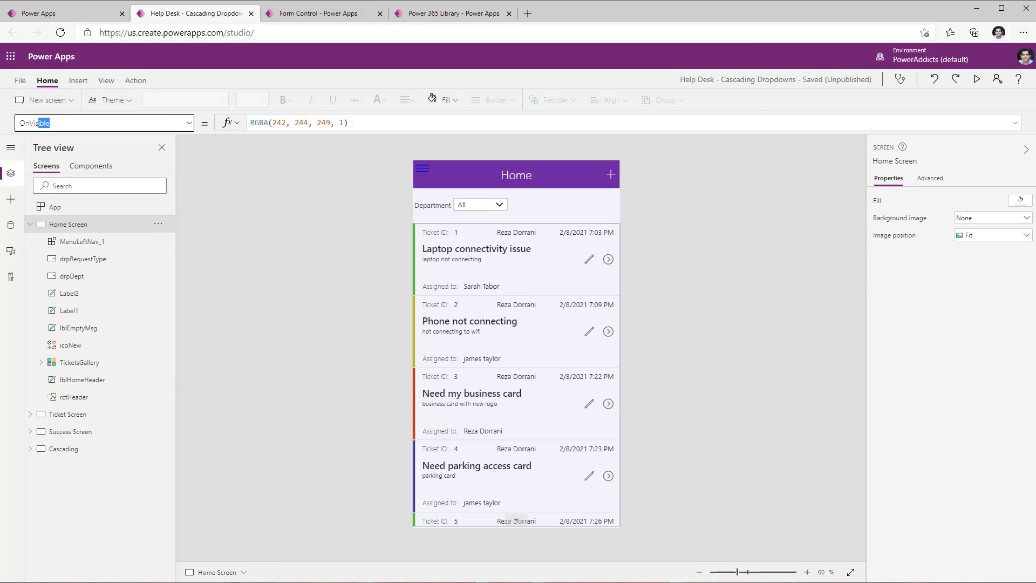
click(345, 120)
key(ctrl+v)
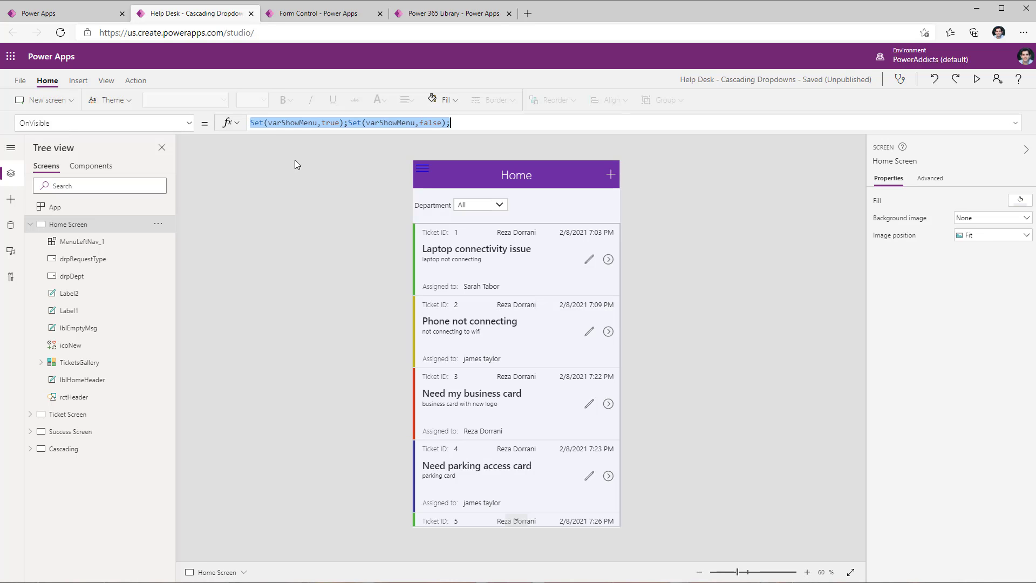
Step: Append a ClearCollect of colMenu to the App's OnStart, with Home, Tickets (submenu Cascading) and Success items linked to their screens
click(70, 210)
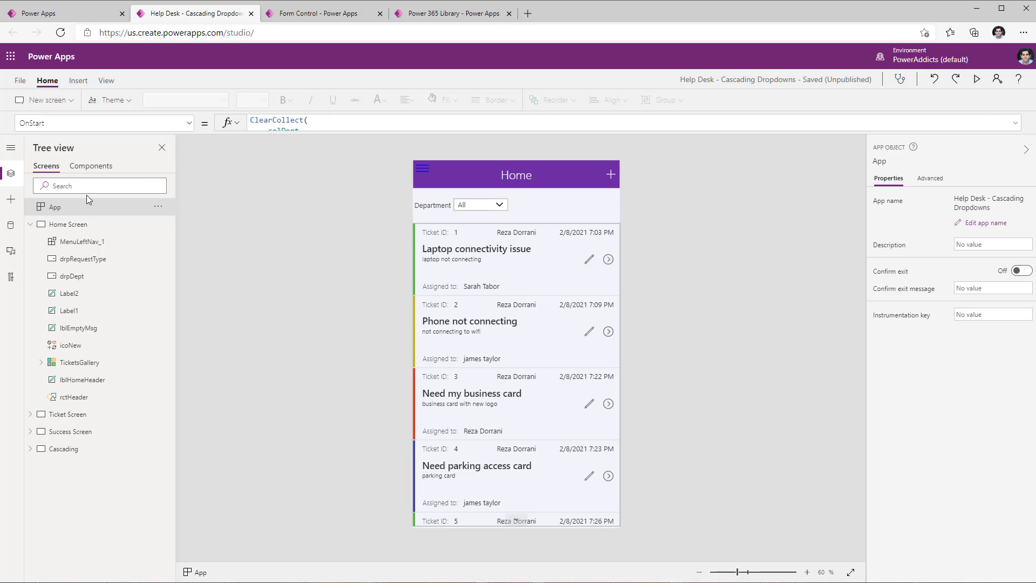
click(1017, 124)
click(300, 211)
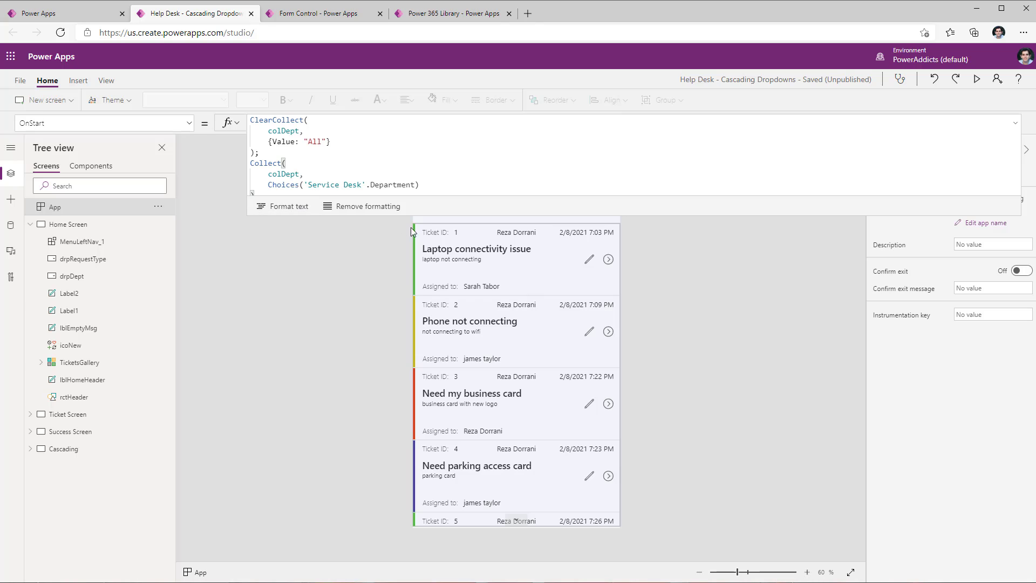
drag(415, 241, 414, 439)
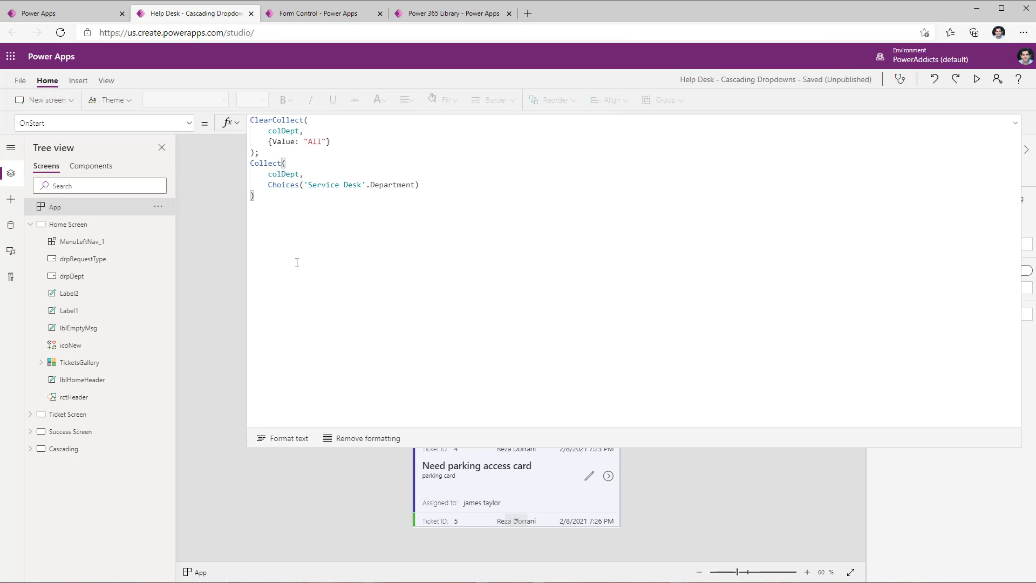
text(ClearCollect(     colMenu,     Table(         {             MenuLabel: "Home",             MenuIcon: Icon.Home,             MenuScreenNavigate: 'Home Screen',             MenuID: 1,             SubMenu: Table()         },         {             MenuLabel: "Tickets",             MenuIcon: Icon.PaperClip,             MenuScreenNavigate: 'Ticket Screen',             MenuID: 2,             SubMenu: Table()          },         {             MenuLabel: "Success",             MenuIcon: Icon.Check,             MenuScreenNavigate: 'Success Screen',             MenuID: 3,             SubMenu: Table()         }     ) ))
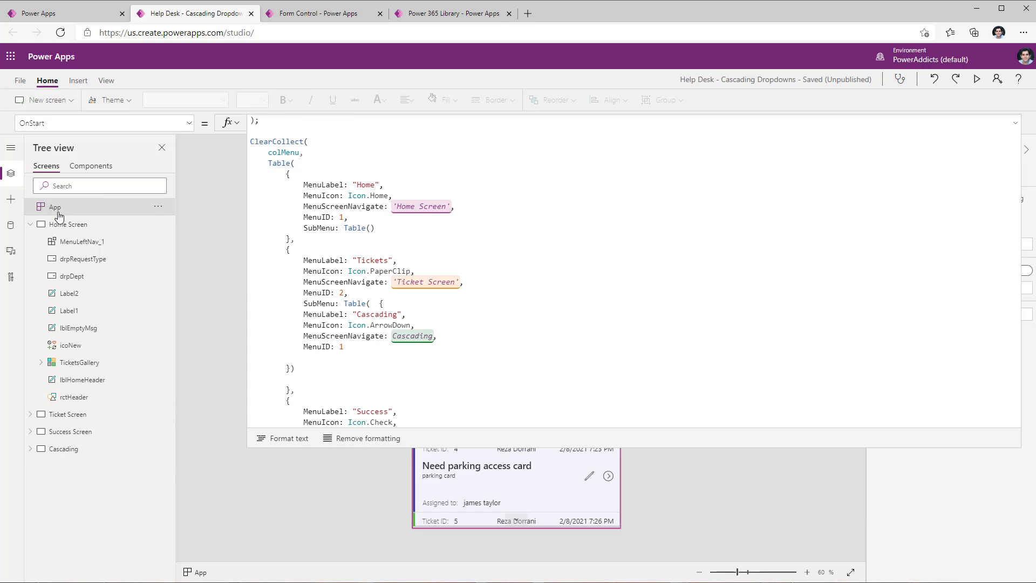
Step: Preview the Help Desk app and use the left navigation menu to visit the Tickets, Cascading and Success screens
click(977, 79)
click(382, 59)
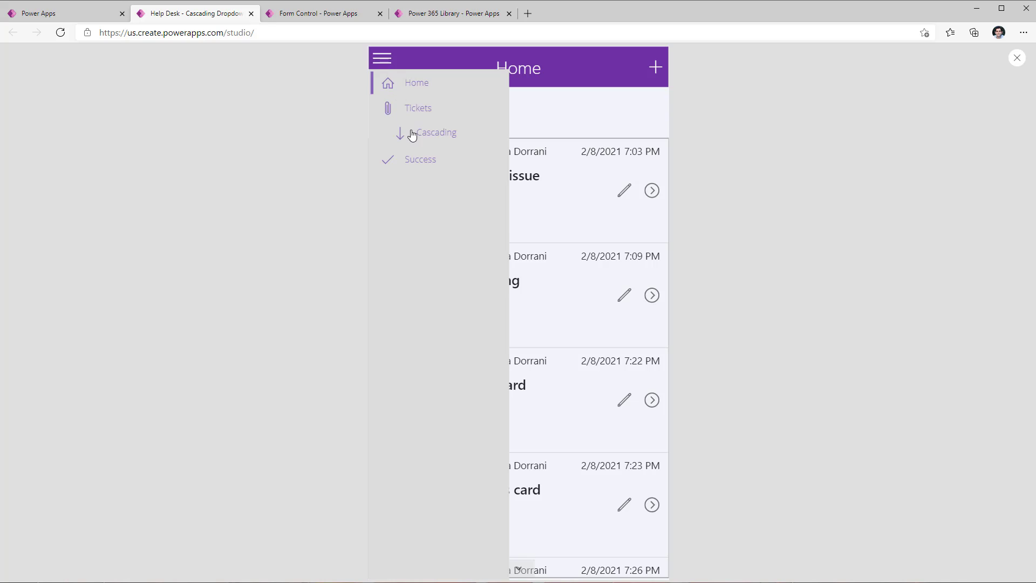
click(415, 108)
click(380, 76)
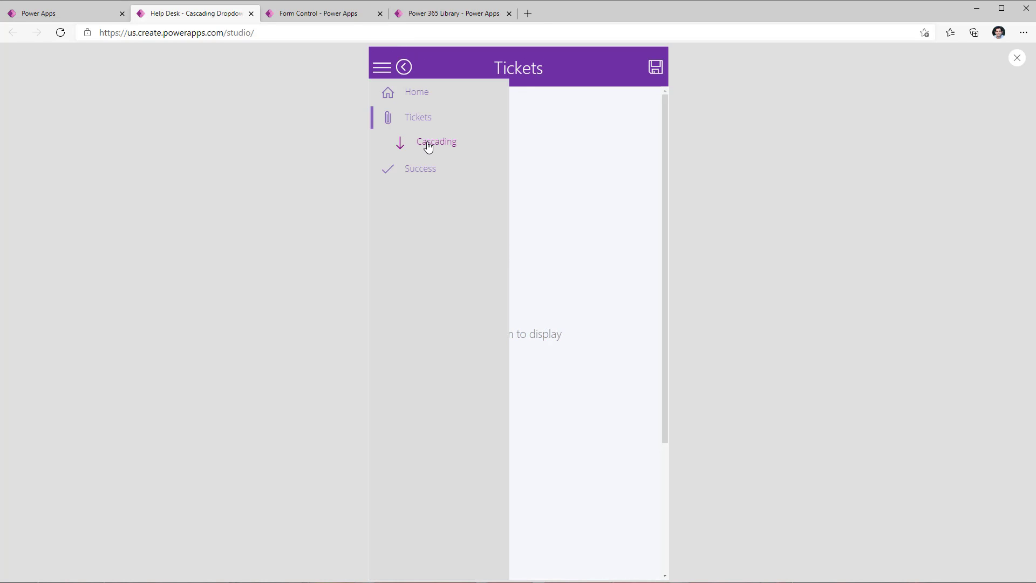
click(428, 143)
click(389, 79)
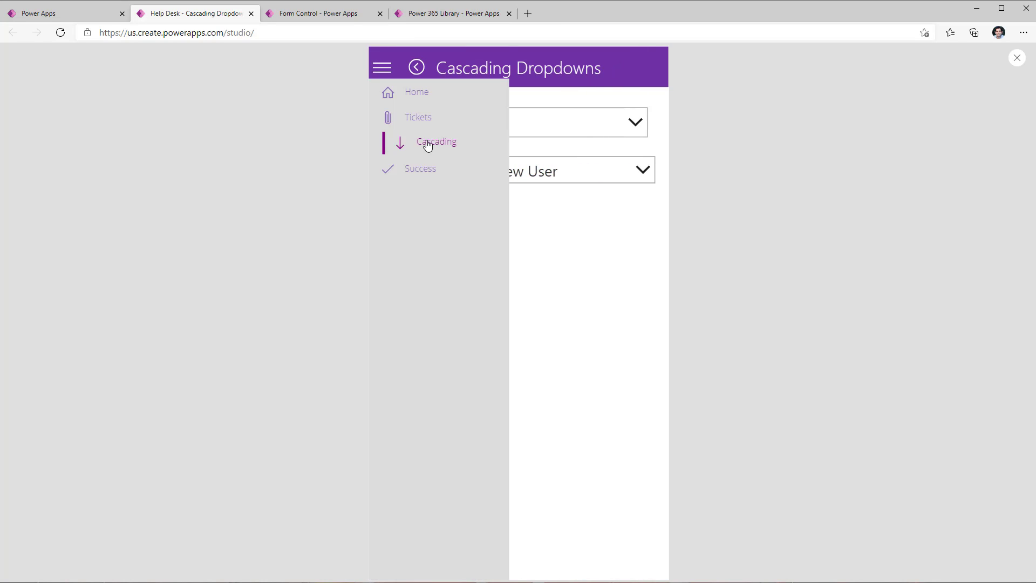
click(426, 169)
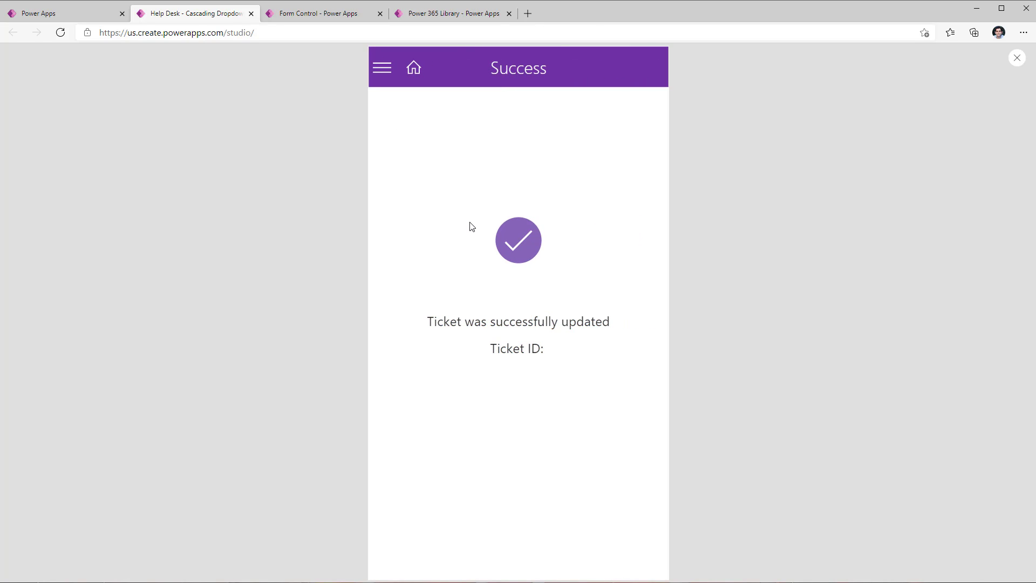
Step: Return to the Home screen through the navigation menu, and retest the Tickets and Success links in the preview
click(384, 68)
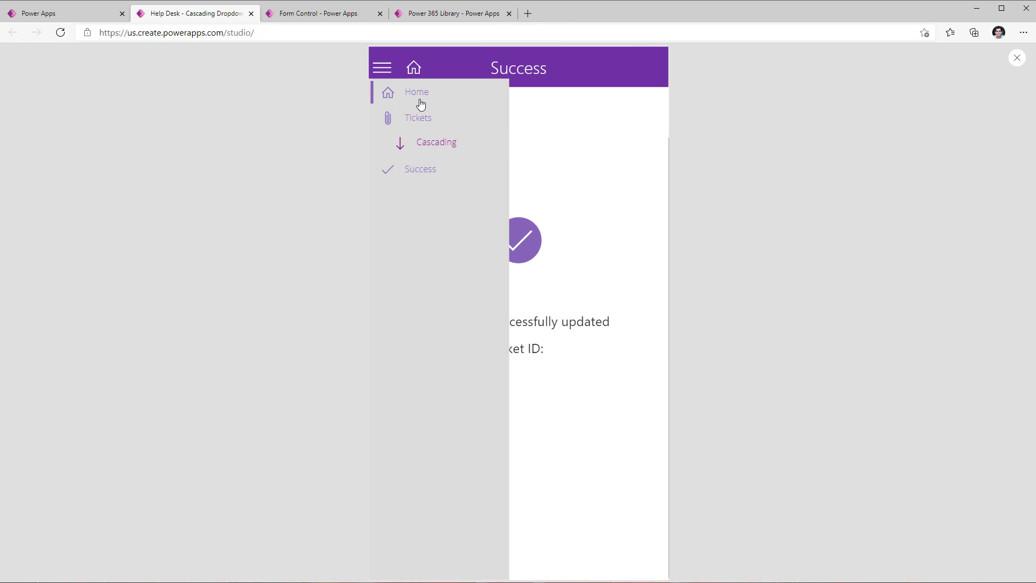
click(420, 101)
click(384, 65)
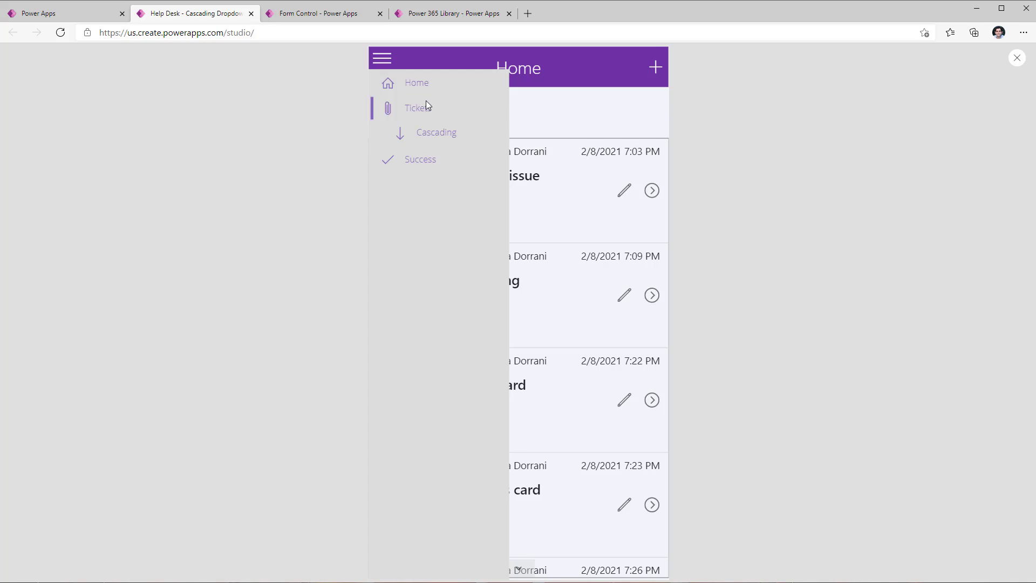
click(426, 106)
click(377, 69)
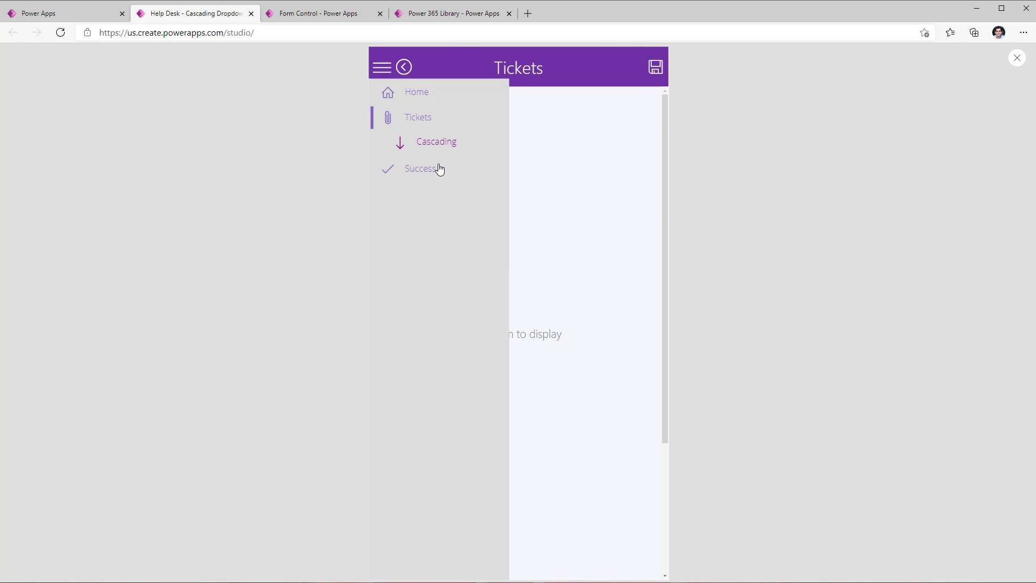
click(440, 169)
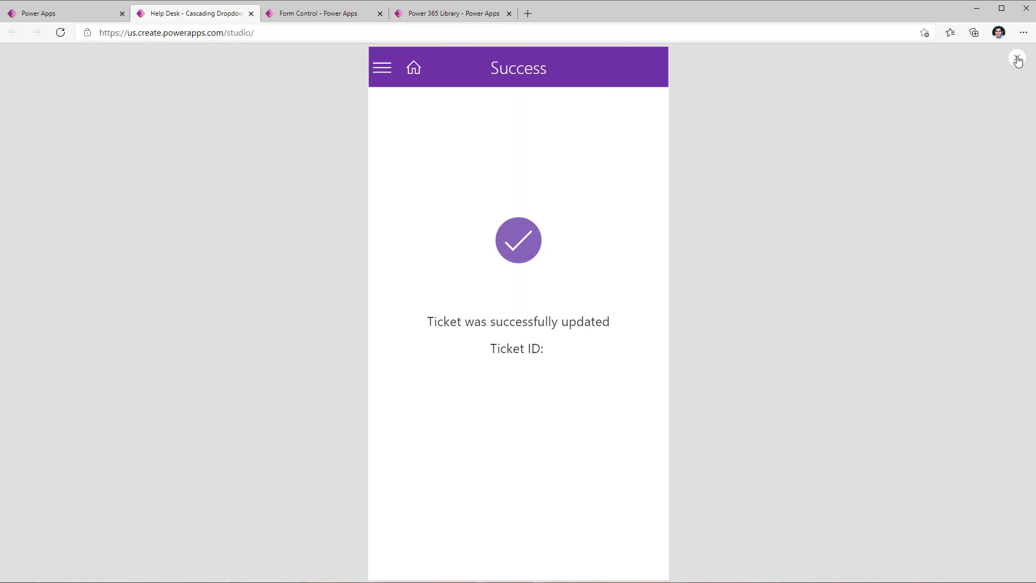